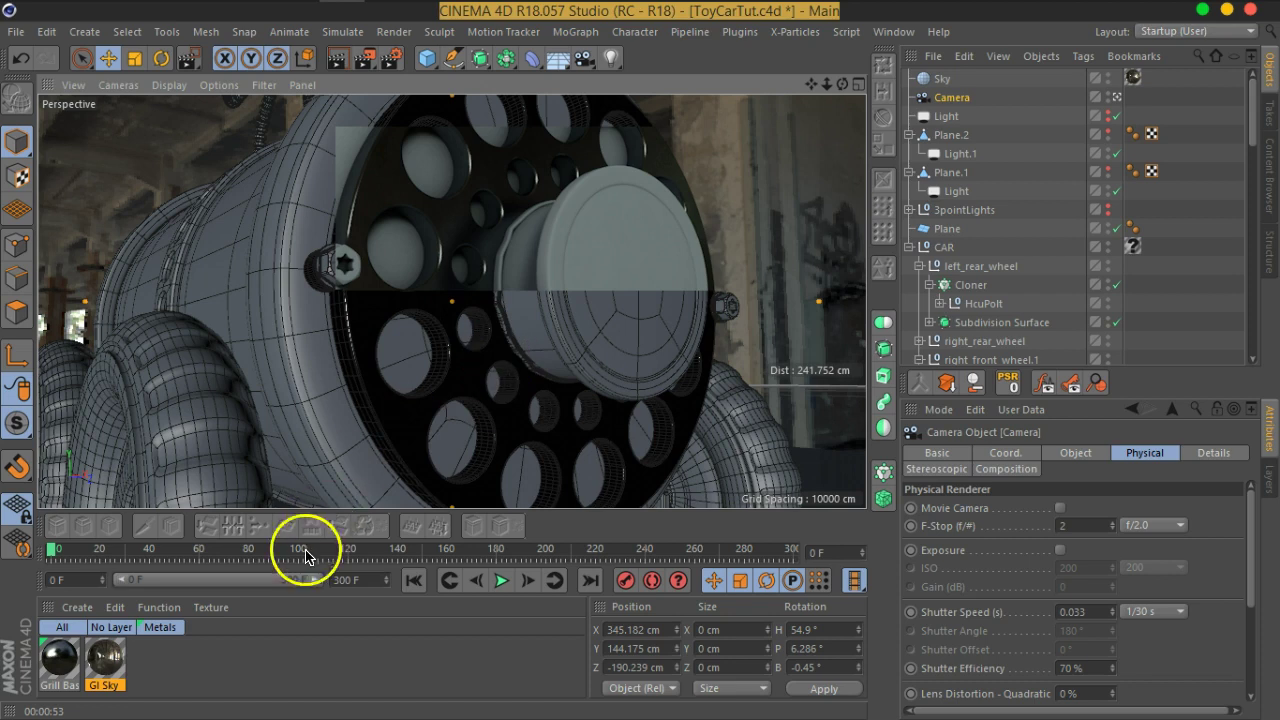
Open the Grill Base material and float an enlarged preview of it over the viewport.
double_click(60, 670)
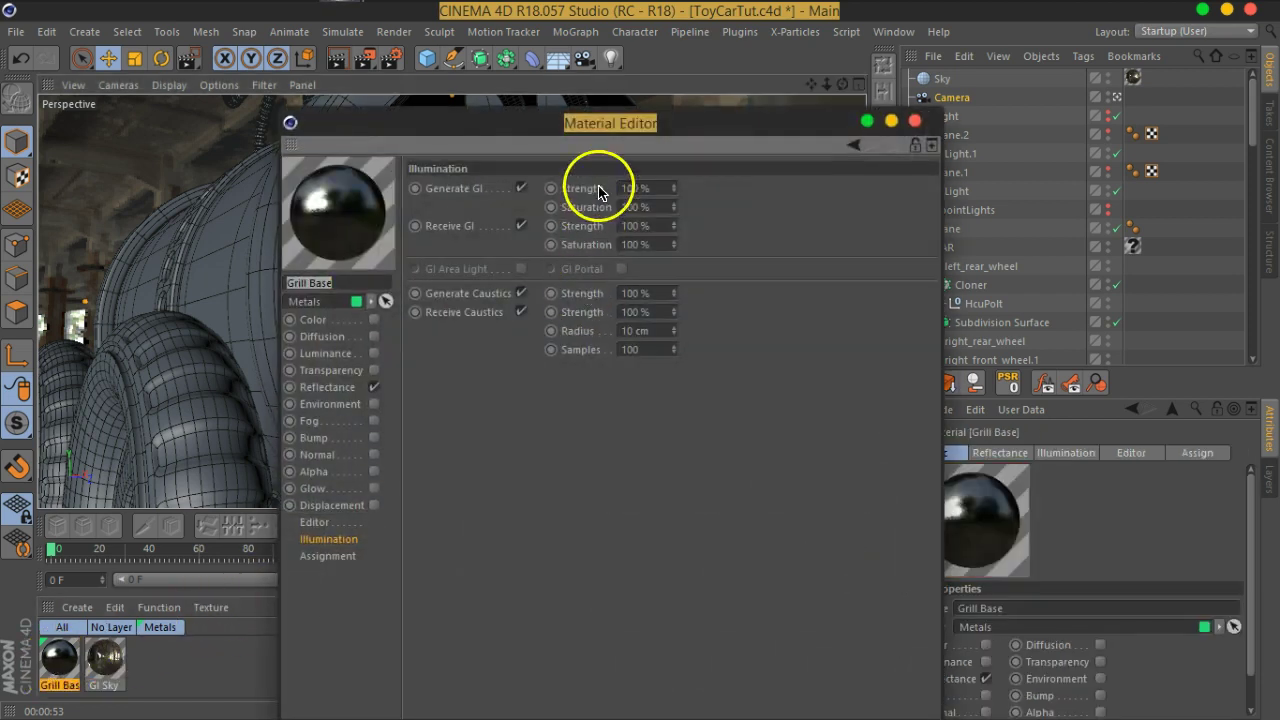
drag(625, 118, 912, 44)
right_click(641, 141)
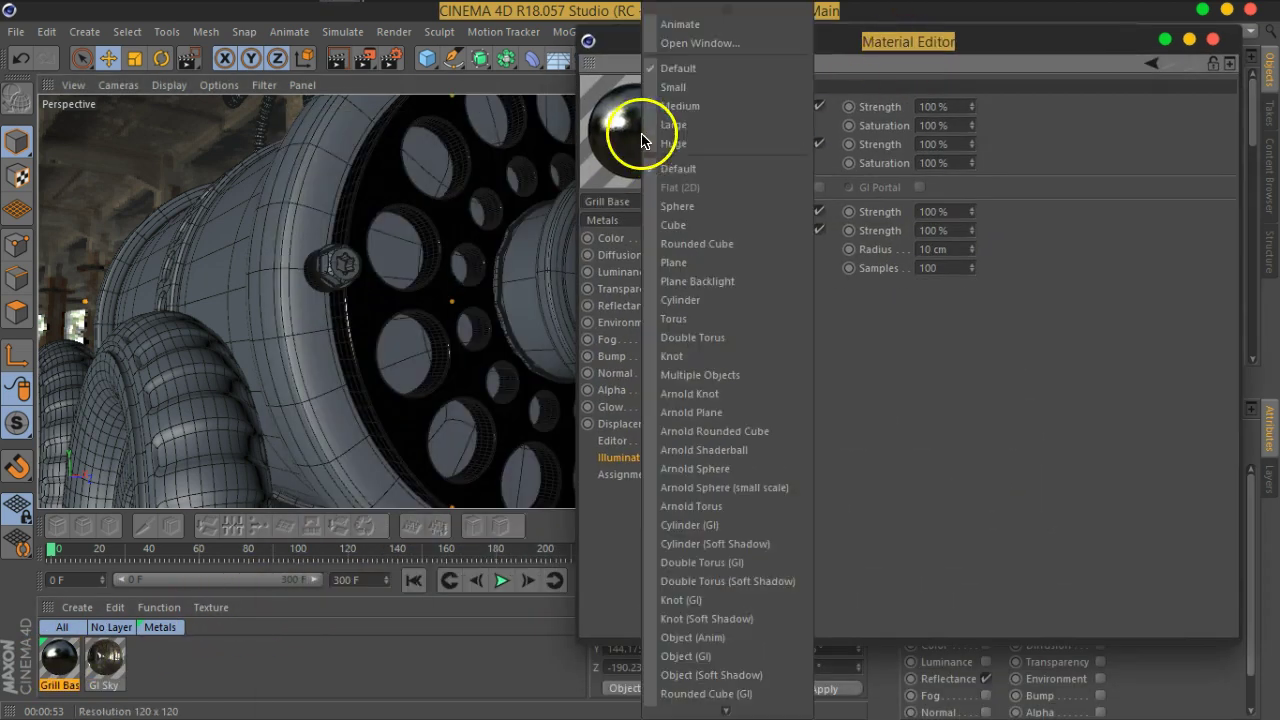
click(700, 45)
mouse_move(806, 129)
mouse_down()
mouse_move(528, 150)
mouse_move(194, 80)
mouse_up()
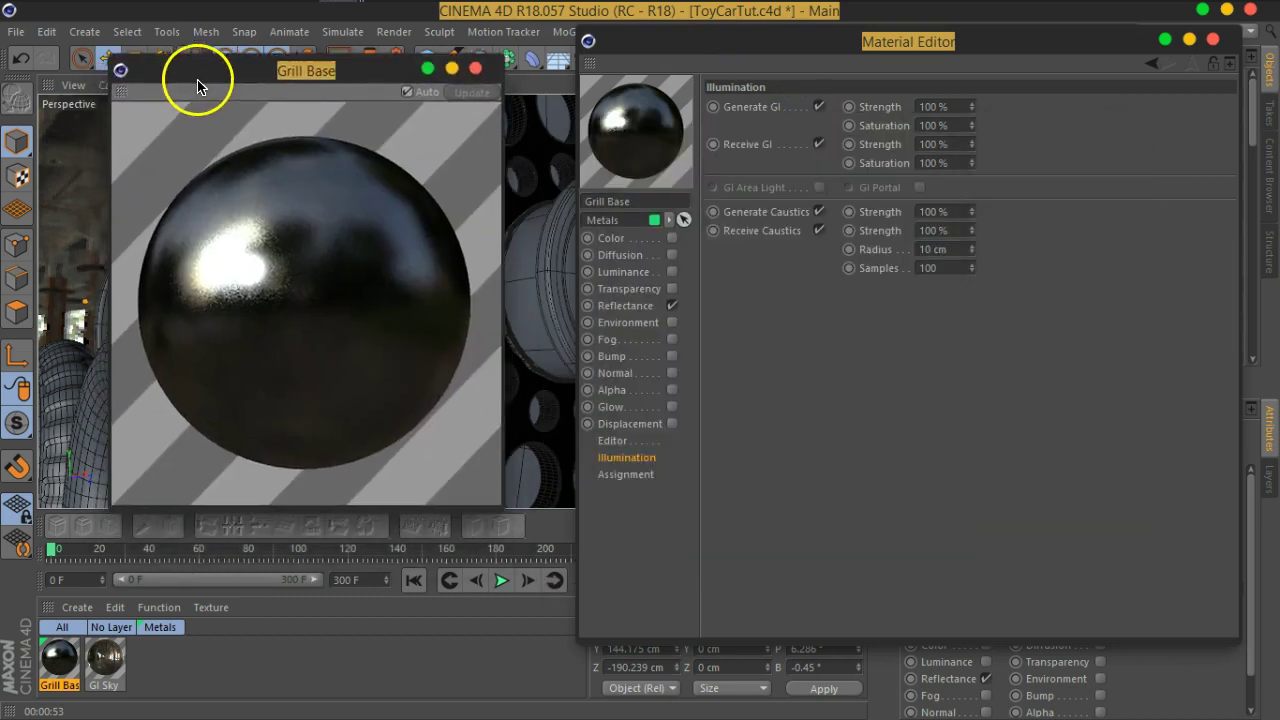
Switch to the Reflectance channel and collapse the layer colour settings.
click(625, 304)
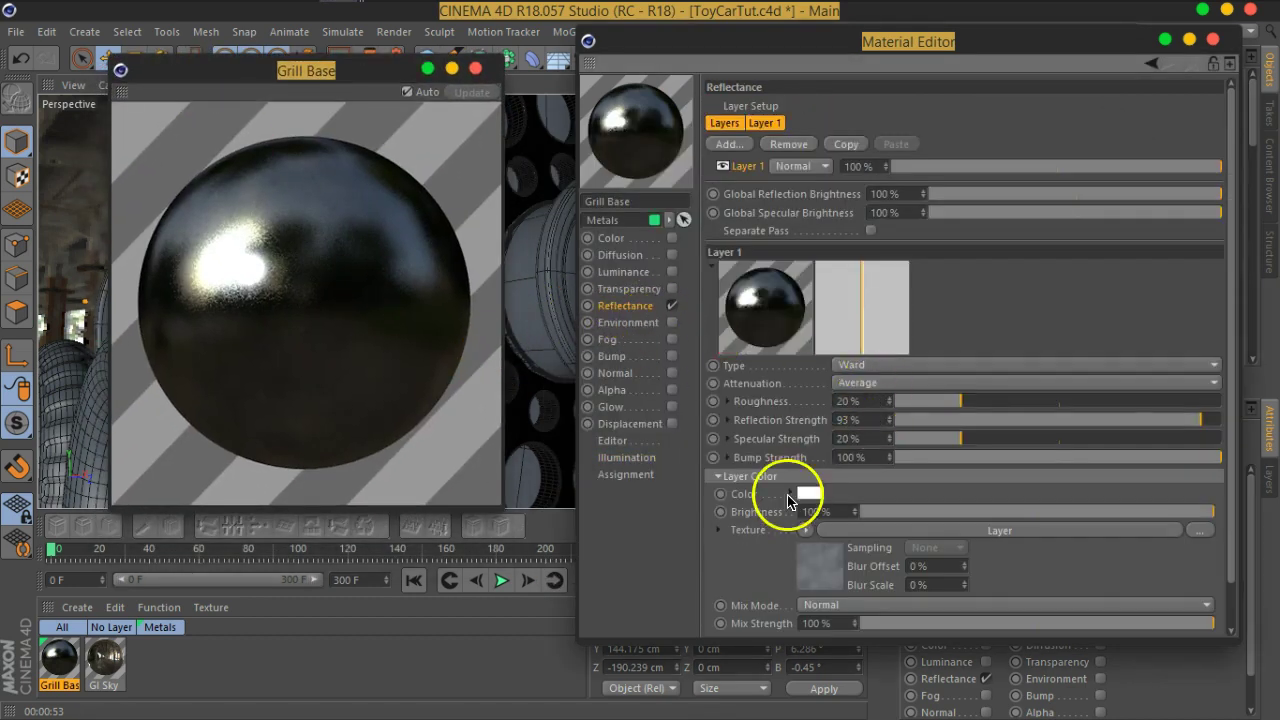
scroll(775, 525, down, 2)
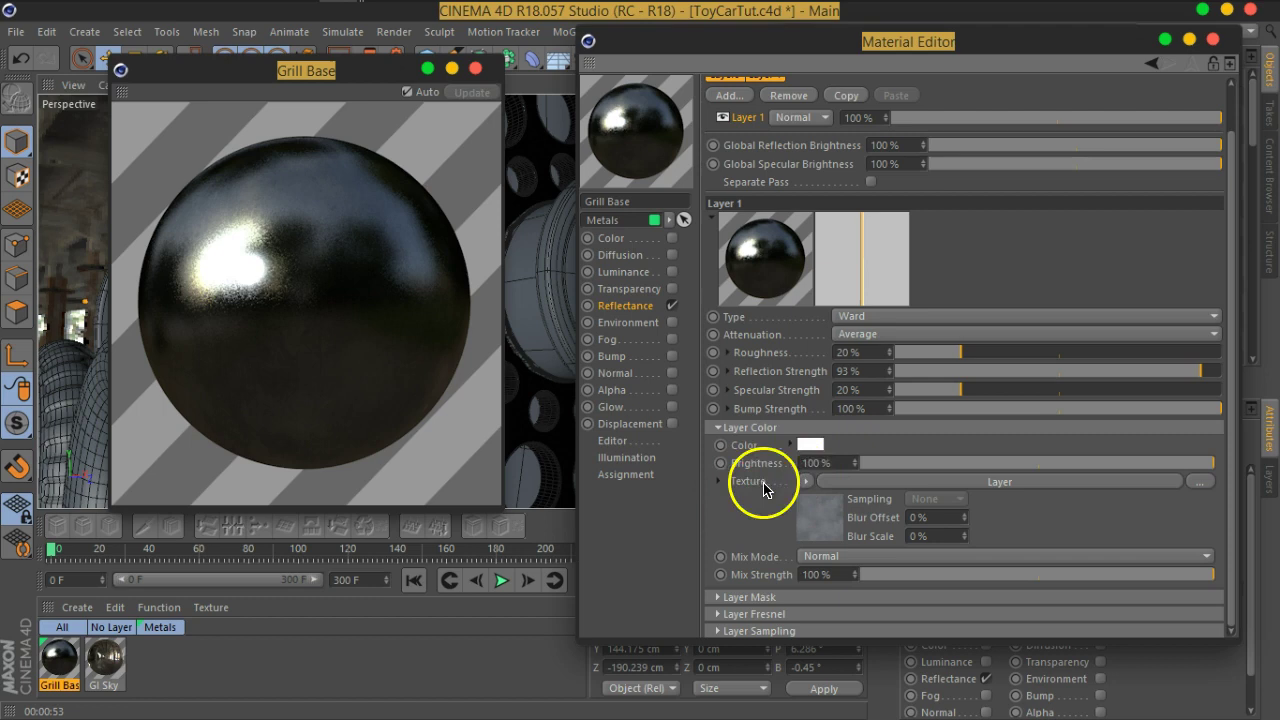
click(759, 445)
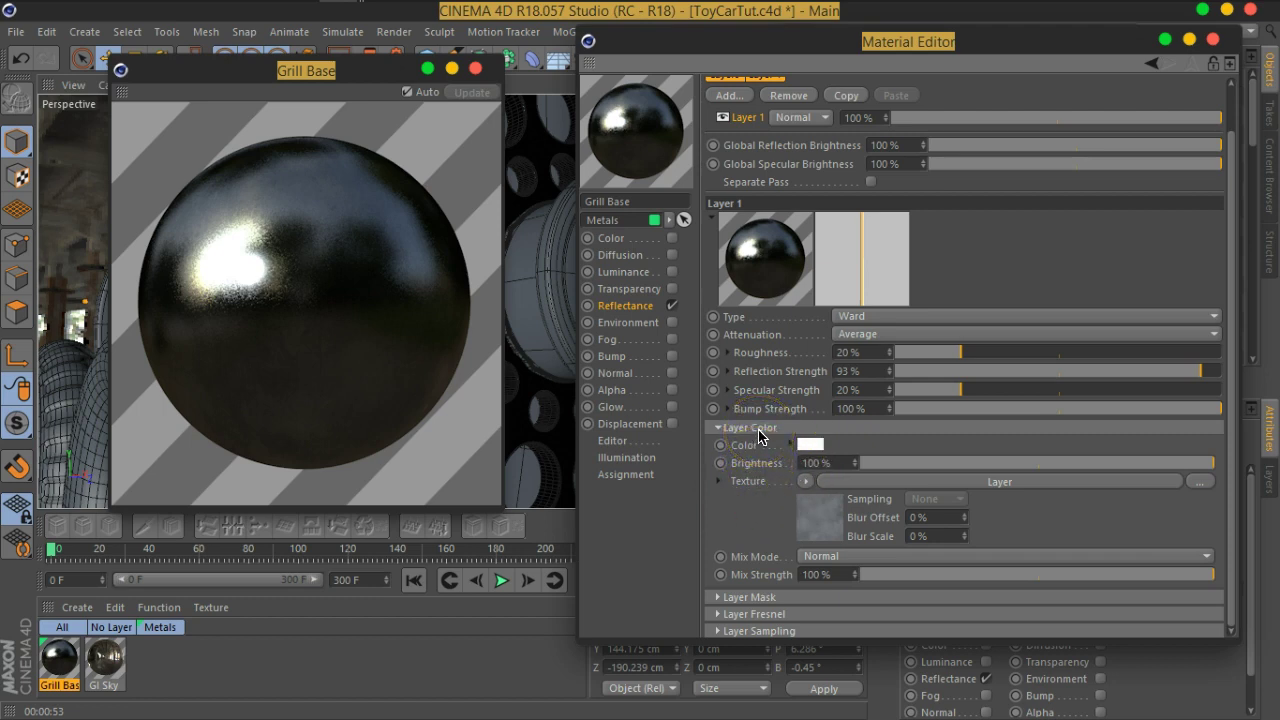
click(758, 428)
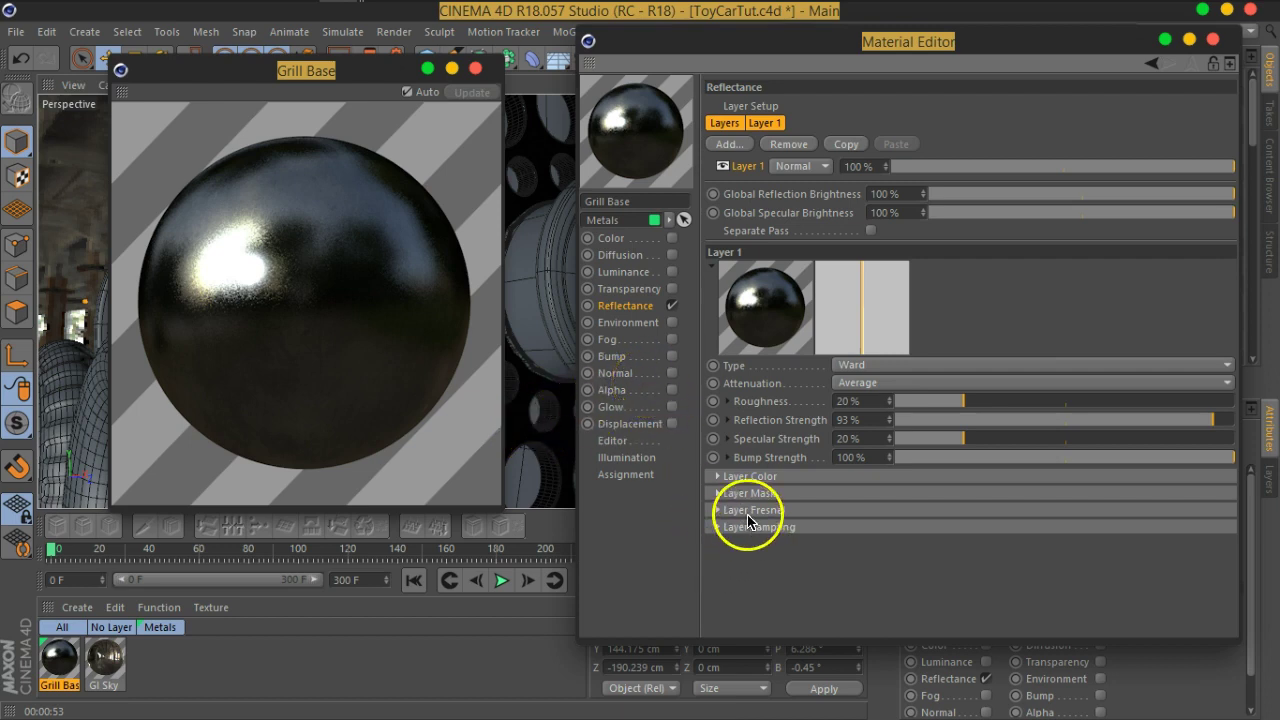
Expand Layer Fresnel and set its type to Dielectric.
click(736, 511)
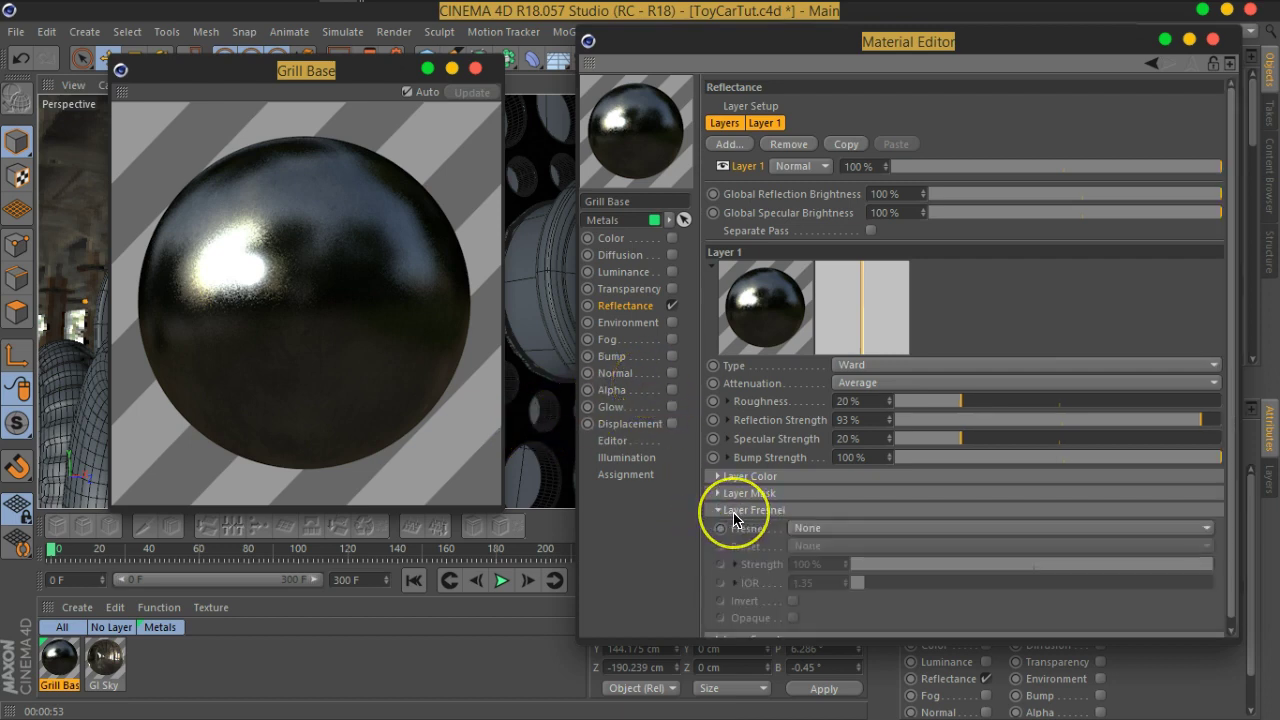
click(810, 530)
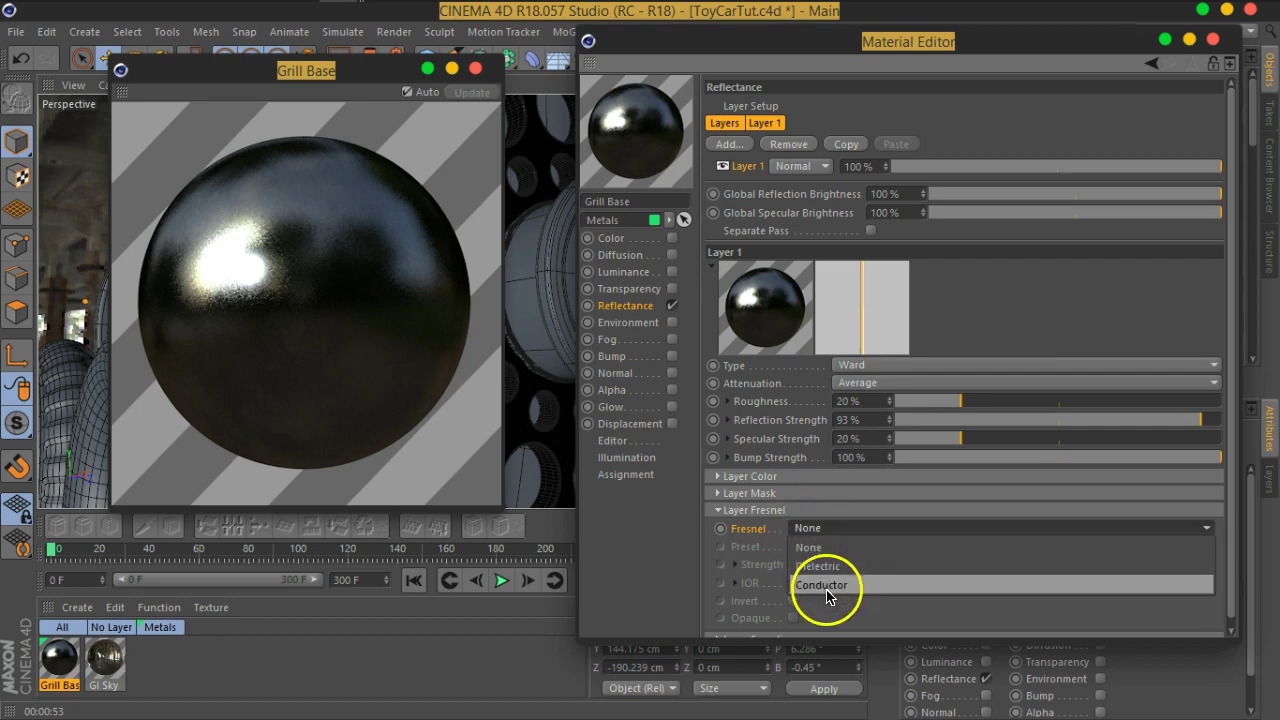
click(826, 587)
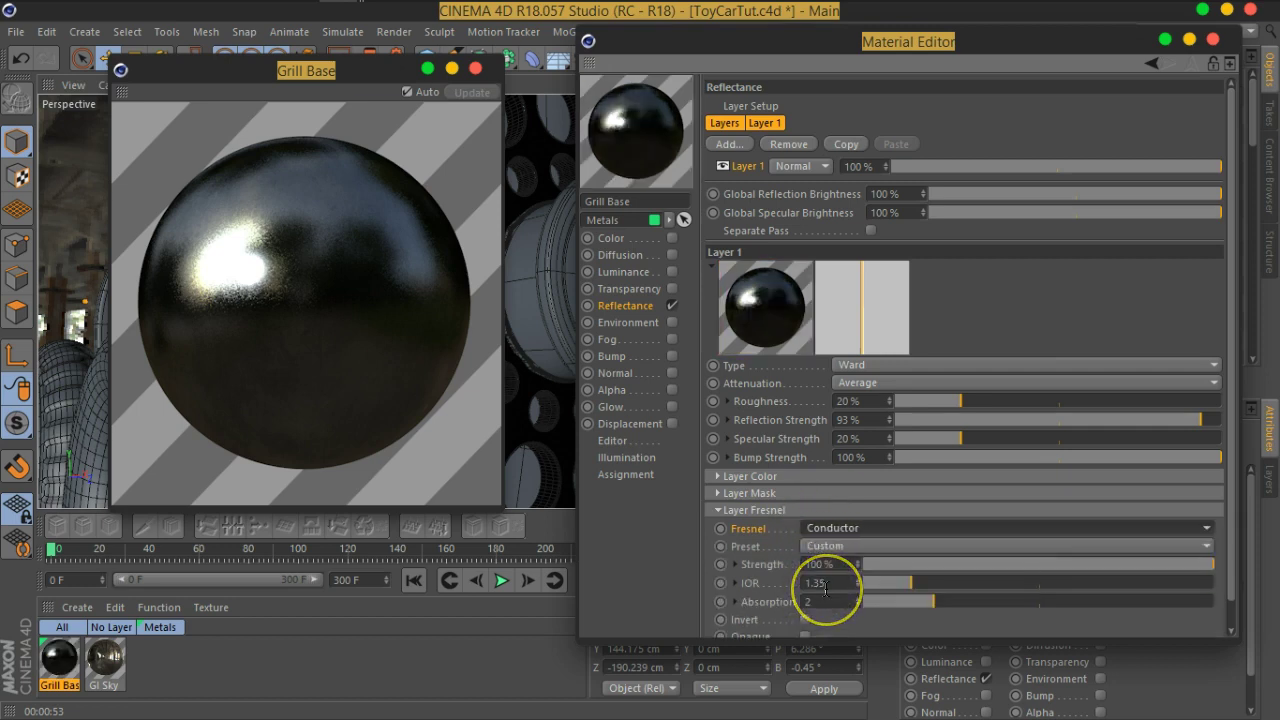
click(838, 532)
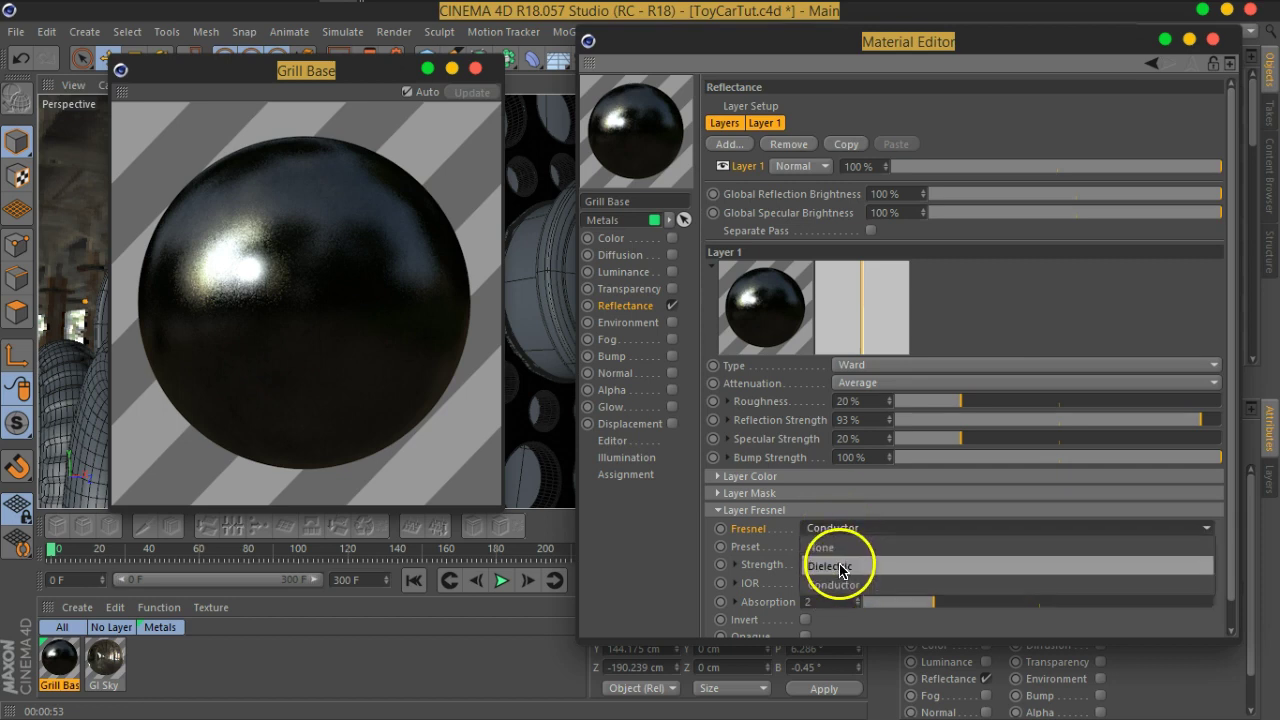
click(840, 567)
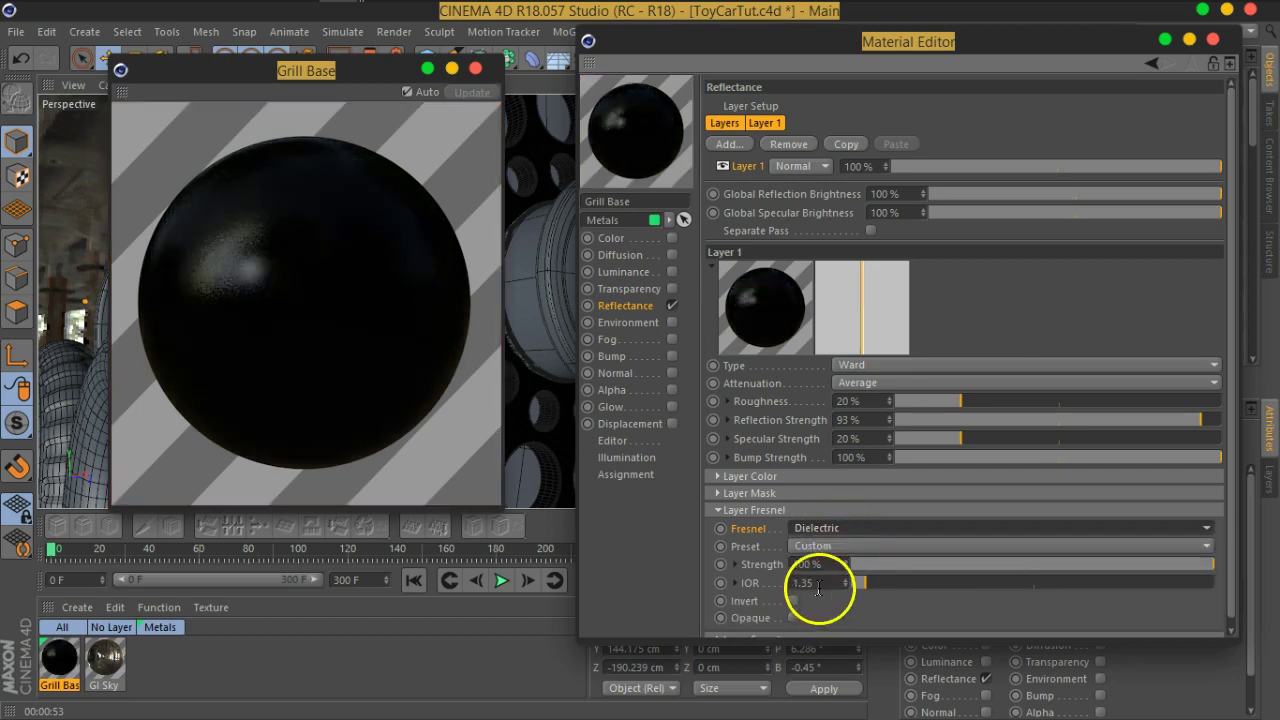
Set the Dielectric IOR to 20, after trying 5, 10 and 40.
drag(821, 578, 785, 583)
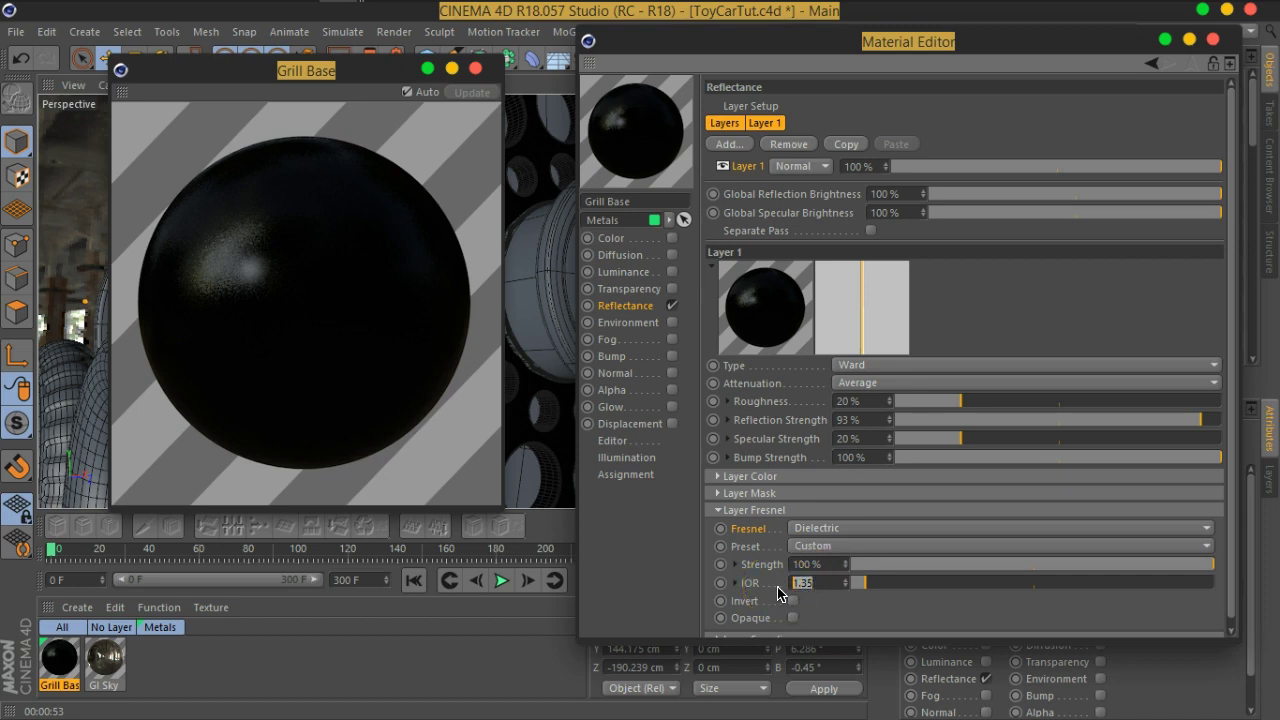
text(5)
key(Return)
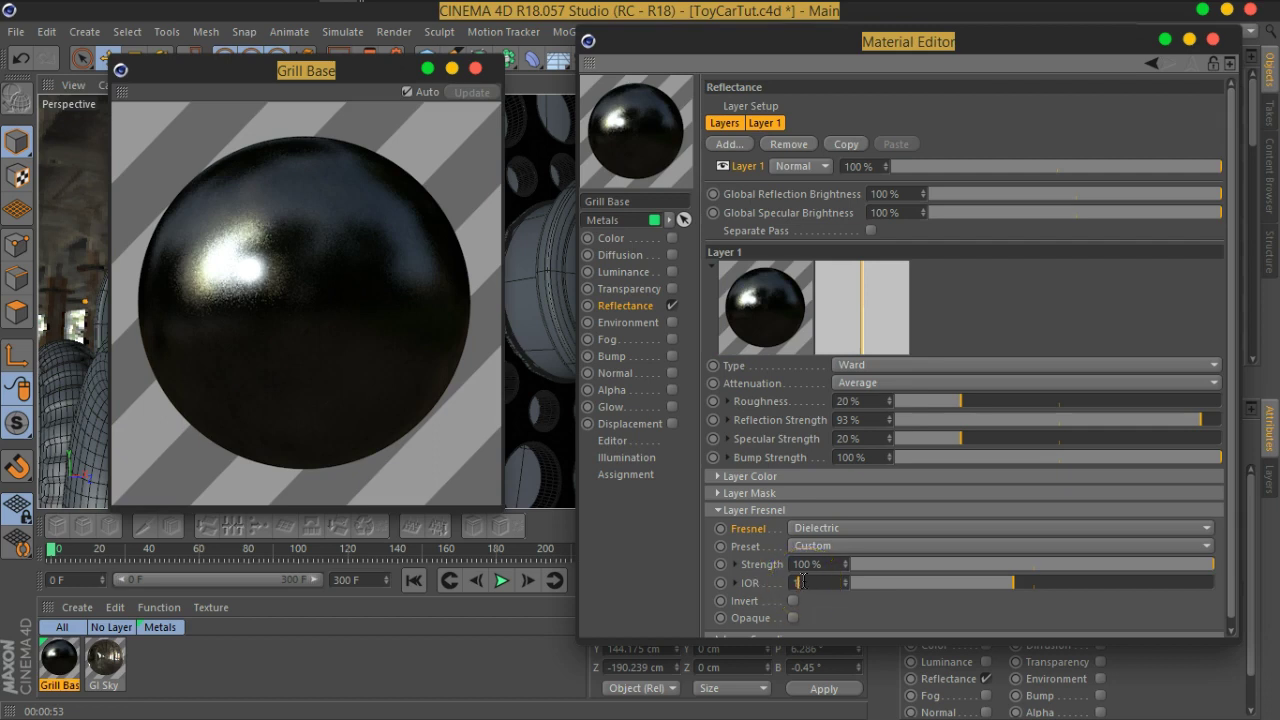
text(0)
key(Return)
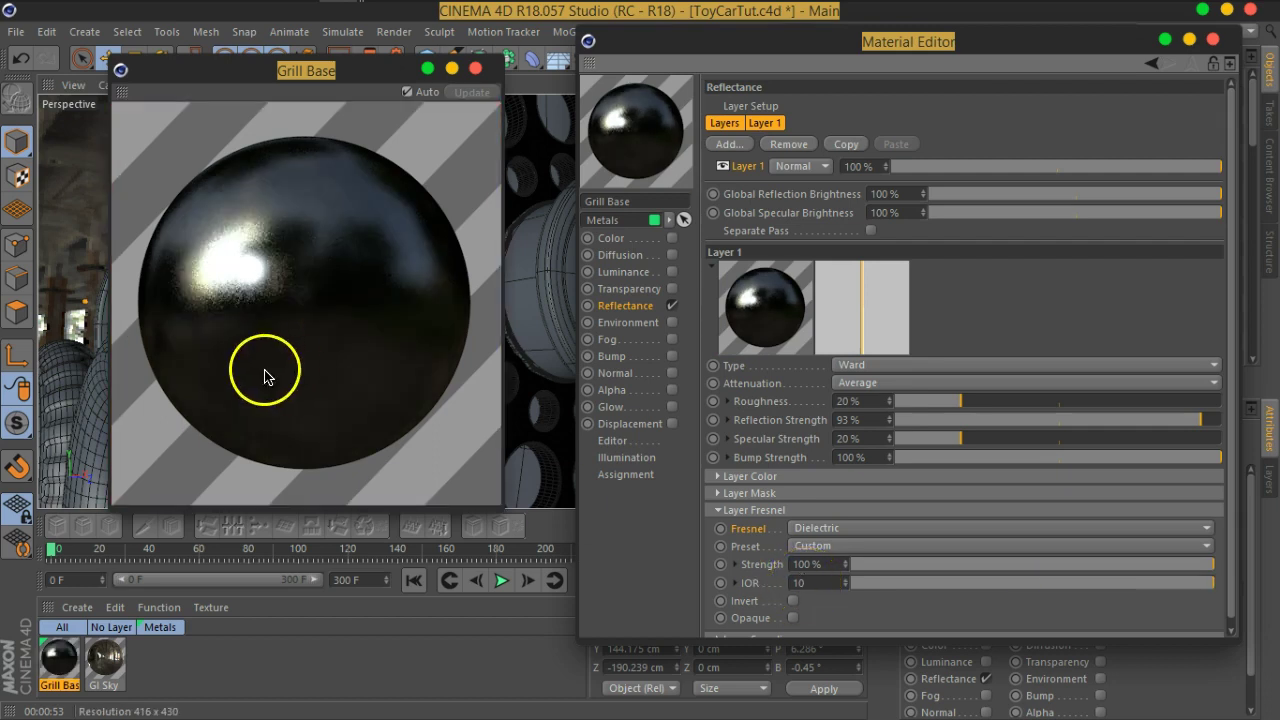
click(836, 588)
text(40)
key(Return)
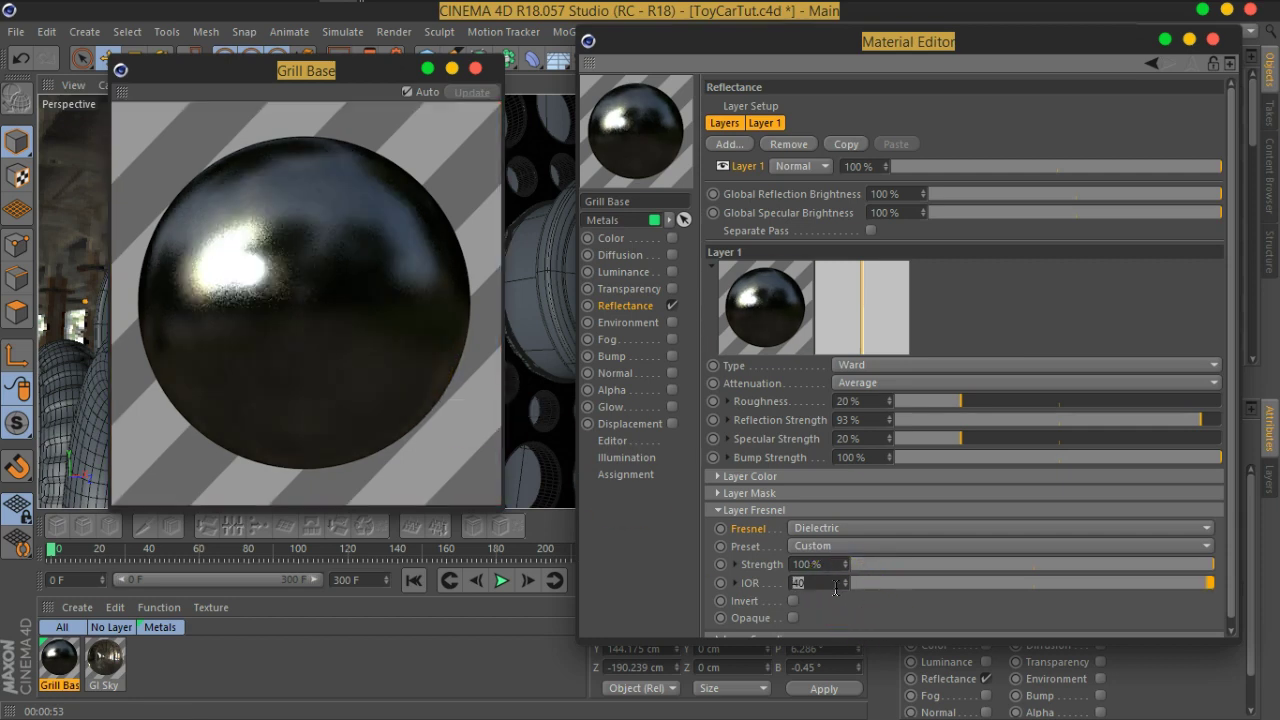
text(20)
key(Return)
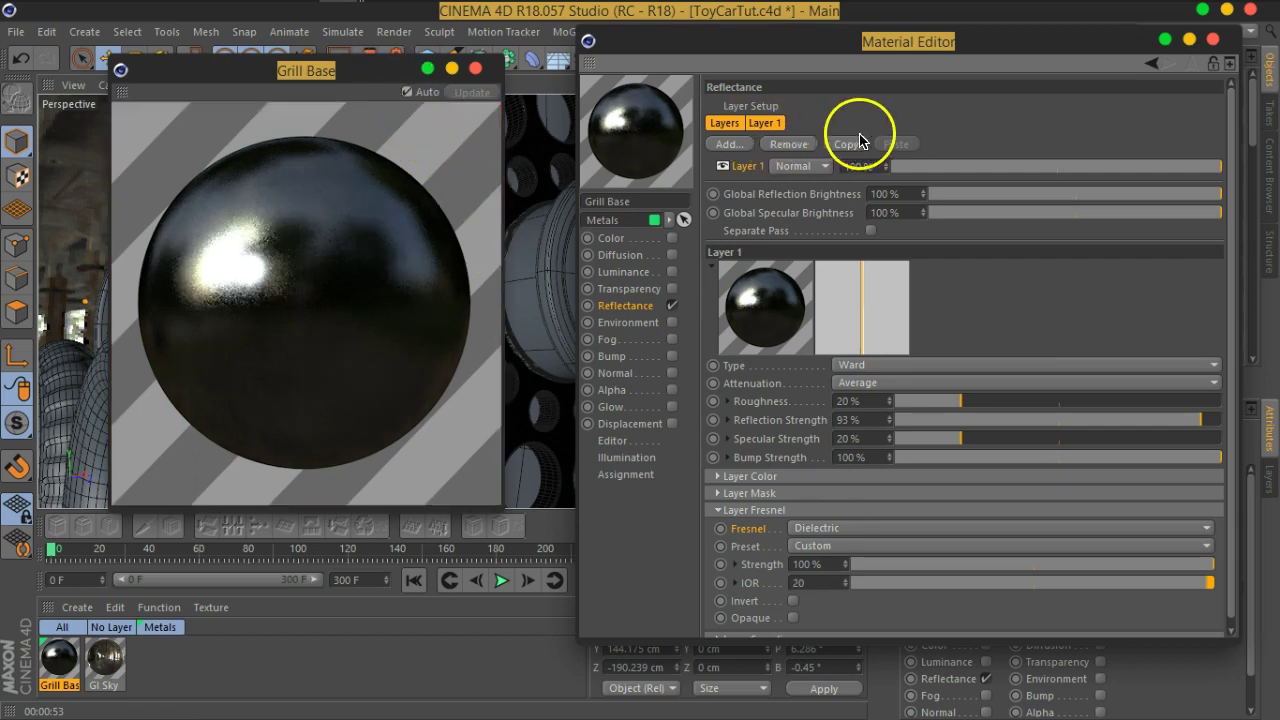
drag(302, 70, 996, 110)
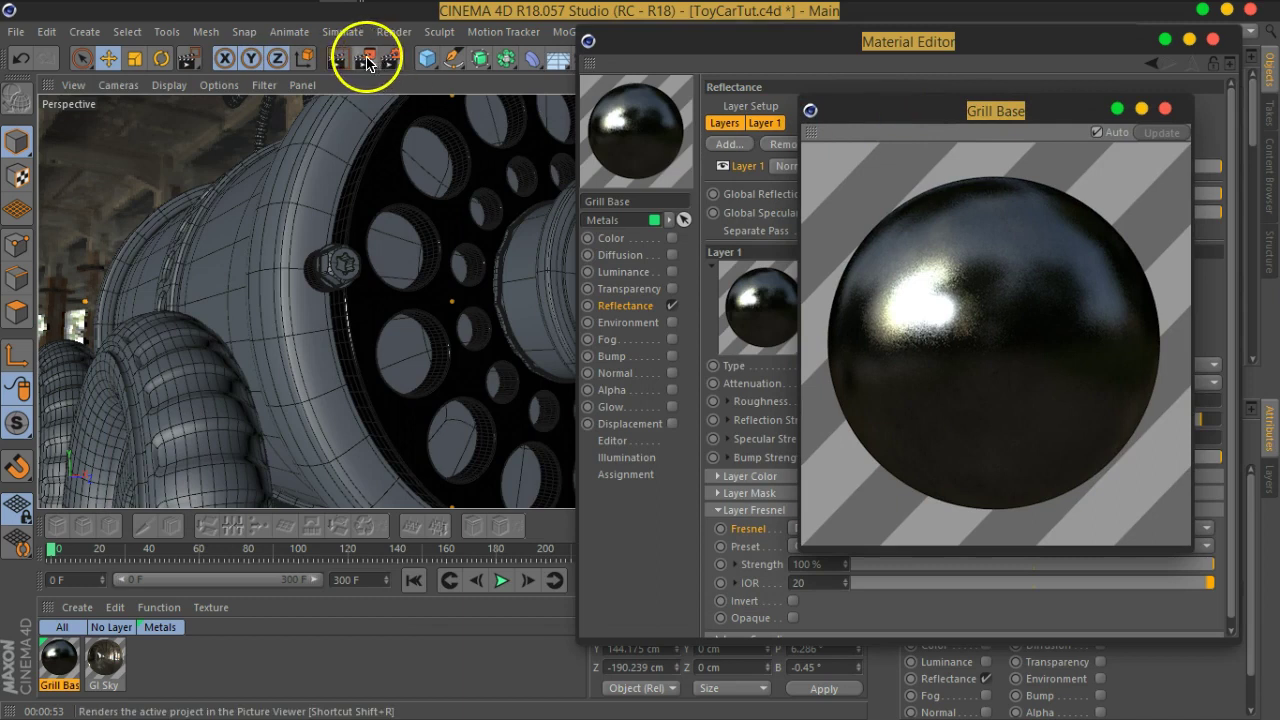
Render an interactive region over the front grill to test the Grill Base material.
drag(322, 108, 573, 482)
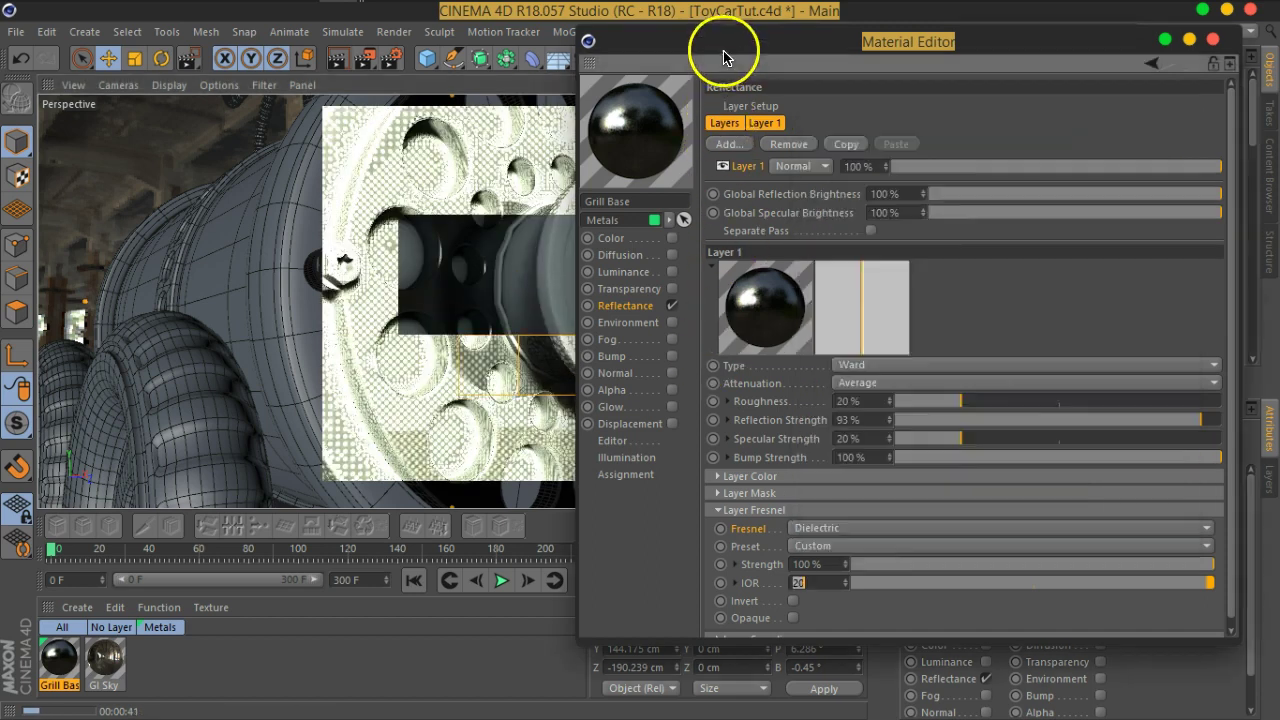
drag(726, 42, 1278, 128)
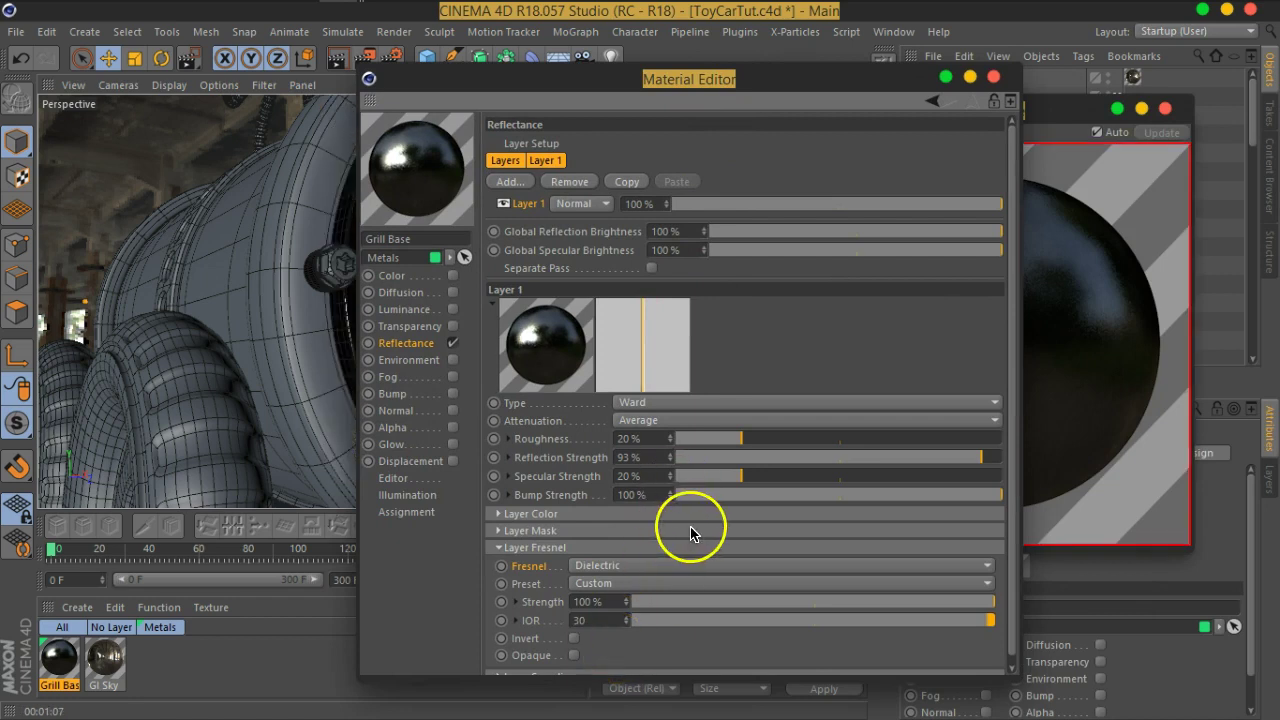
Collapse the Fresnel settings and rotate the material preview sphere.
click(557, 548)
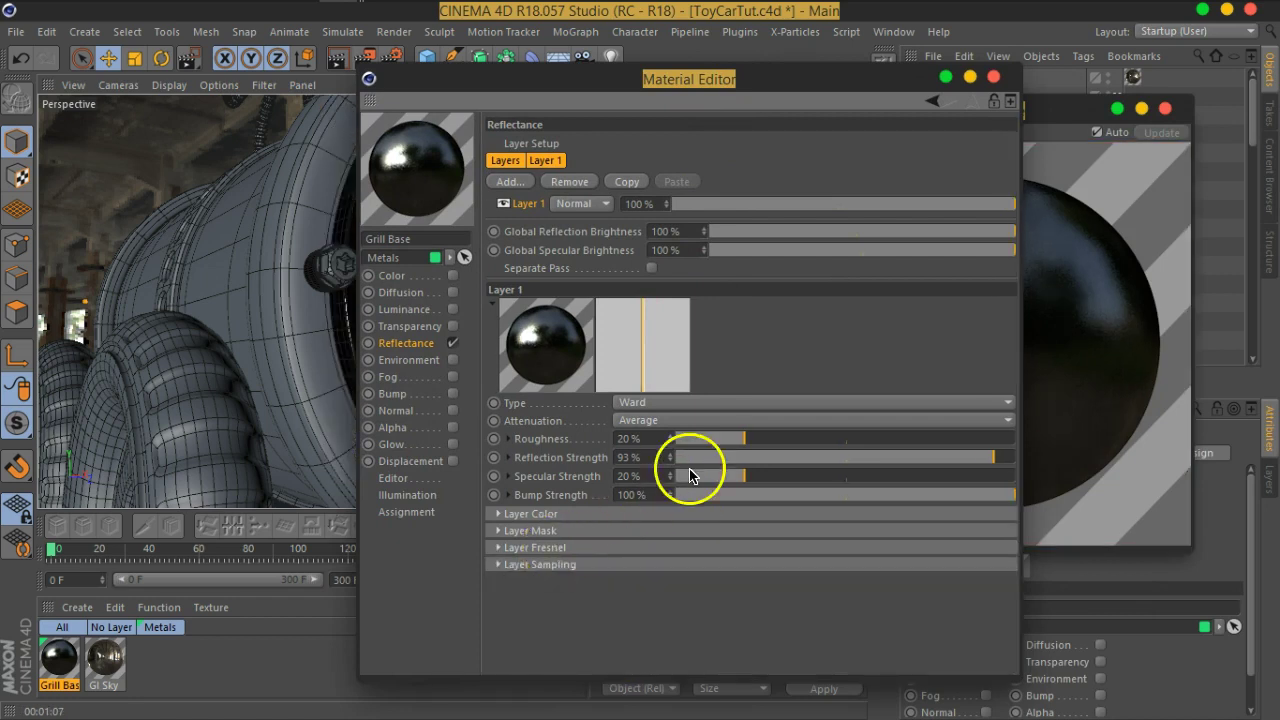
drag(700, 80, 932, 55)
mouse_move(677, 197)
mouse_down()
mouse_move(643, 129)
mouse_move(688, 145)
mouse_up()
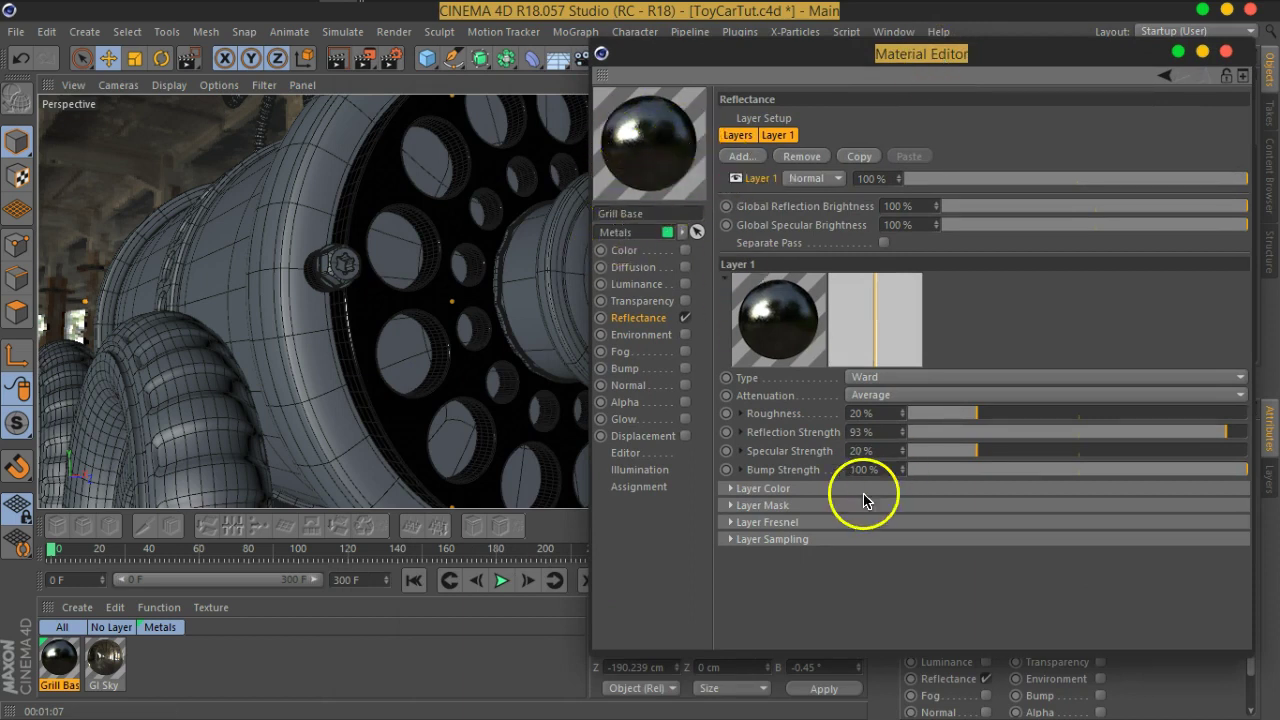
click(776, 413)
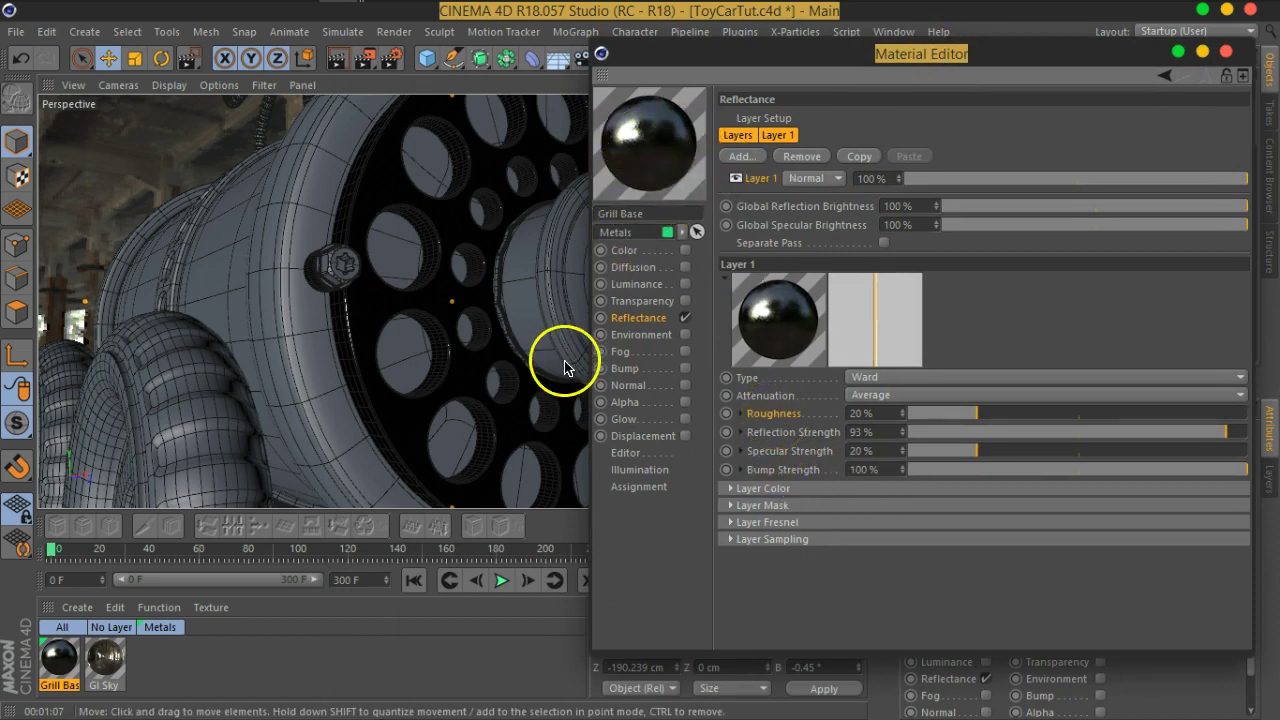
Inspect the wheel hub from several angles, then expand the Roughness Texture field.
mouse_move(557, 323)
alt+mouse_down()
mouse_move(371, 320)
mouse_move(428, 368)
alt+mouse_up()
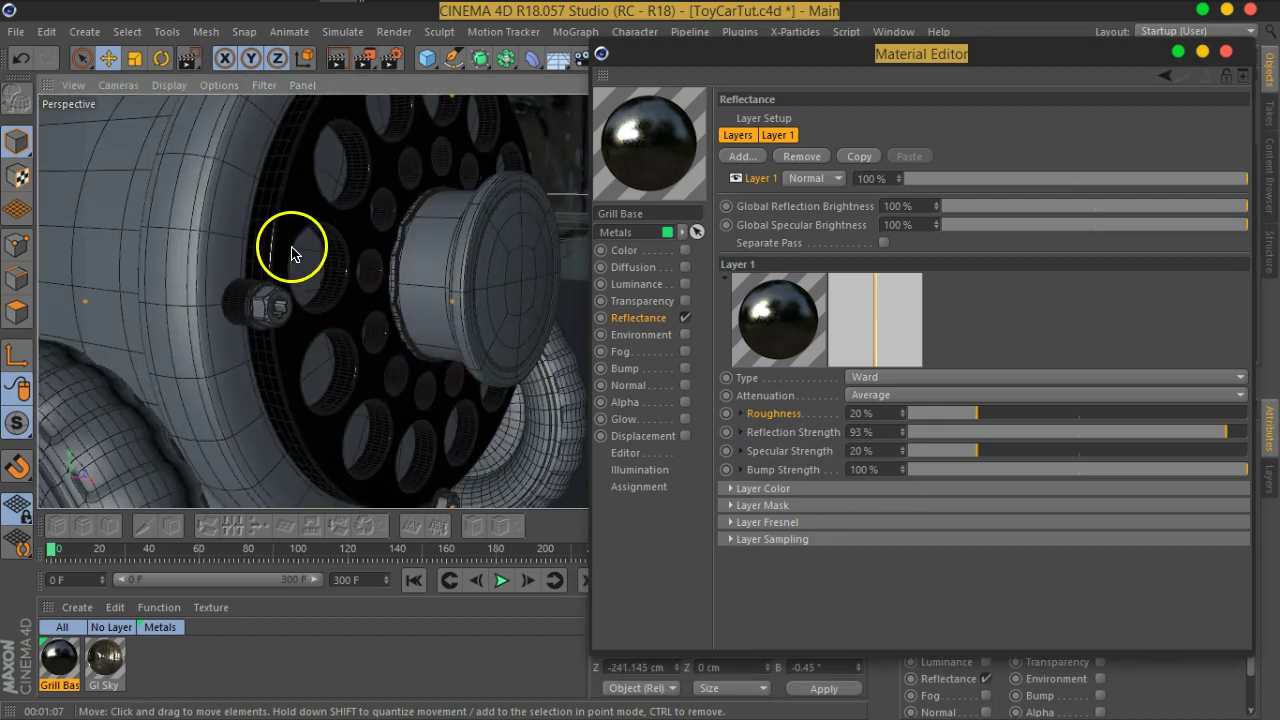
scroll(291, 246, up, 3)
scroll(297, 251, up, 3)
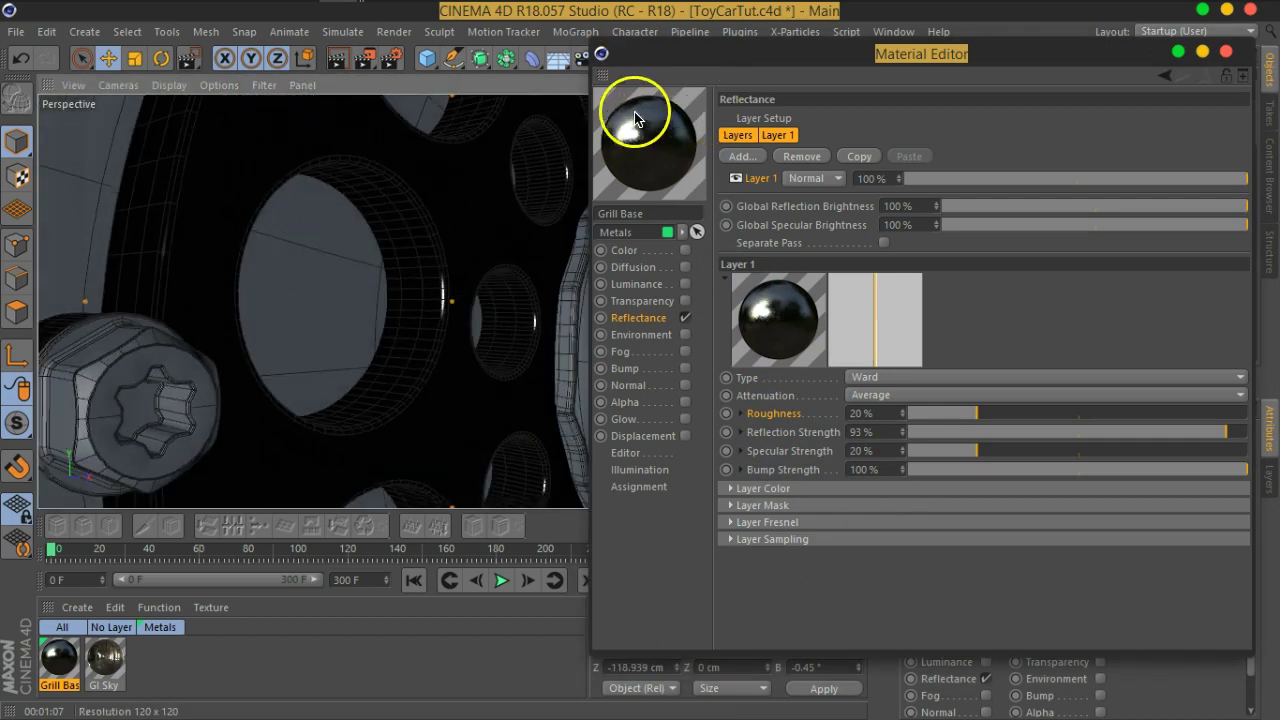
mouse_move(294, 263)
alt+mouse_down()
mouse_move(366, 271)
mouse_move(296, 238)
alt+mouse_up()
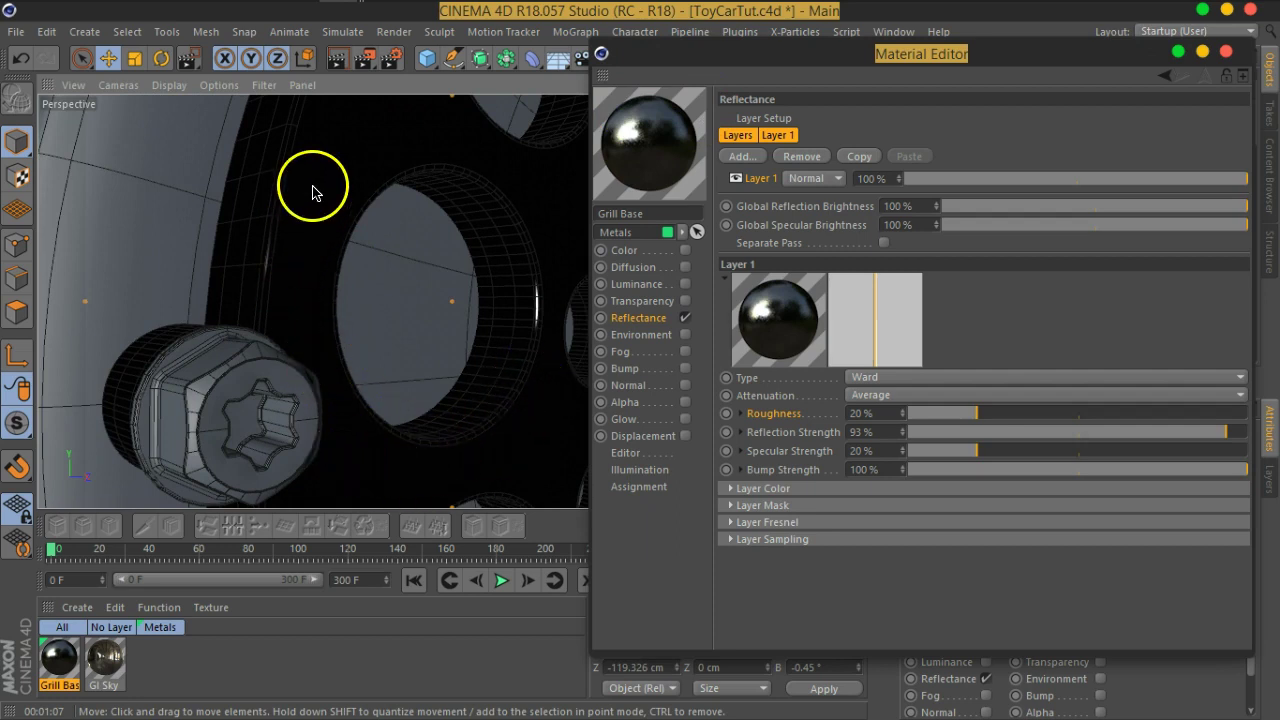
scroll(277, 271, down, 2)
scroll(400, 310, down, 2)
mouse_move(463, 345)
alt+mouse_down()
mouse_move(357, 343)
mouse_move(329, 300)
mouse_move(229, 294)
mouse_move(236, 310)
alt+mouse_up()
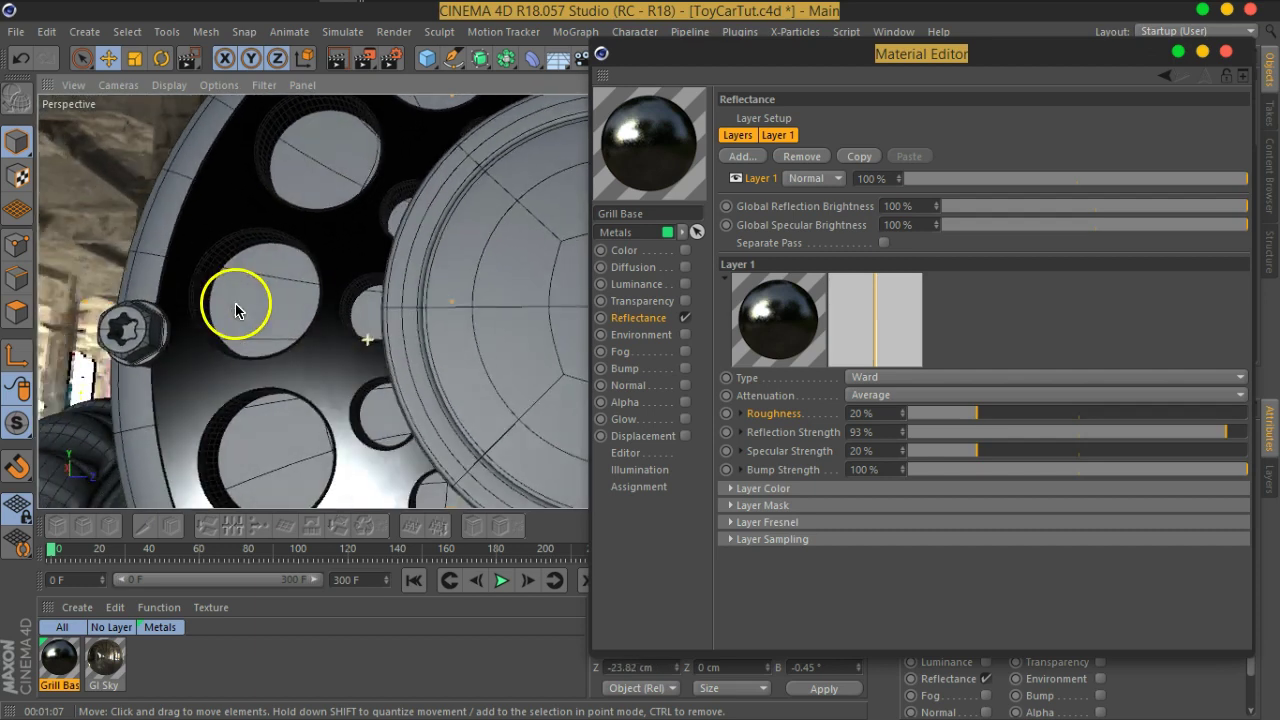
alt+drag(249, 409, 323, 366)
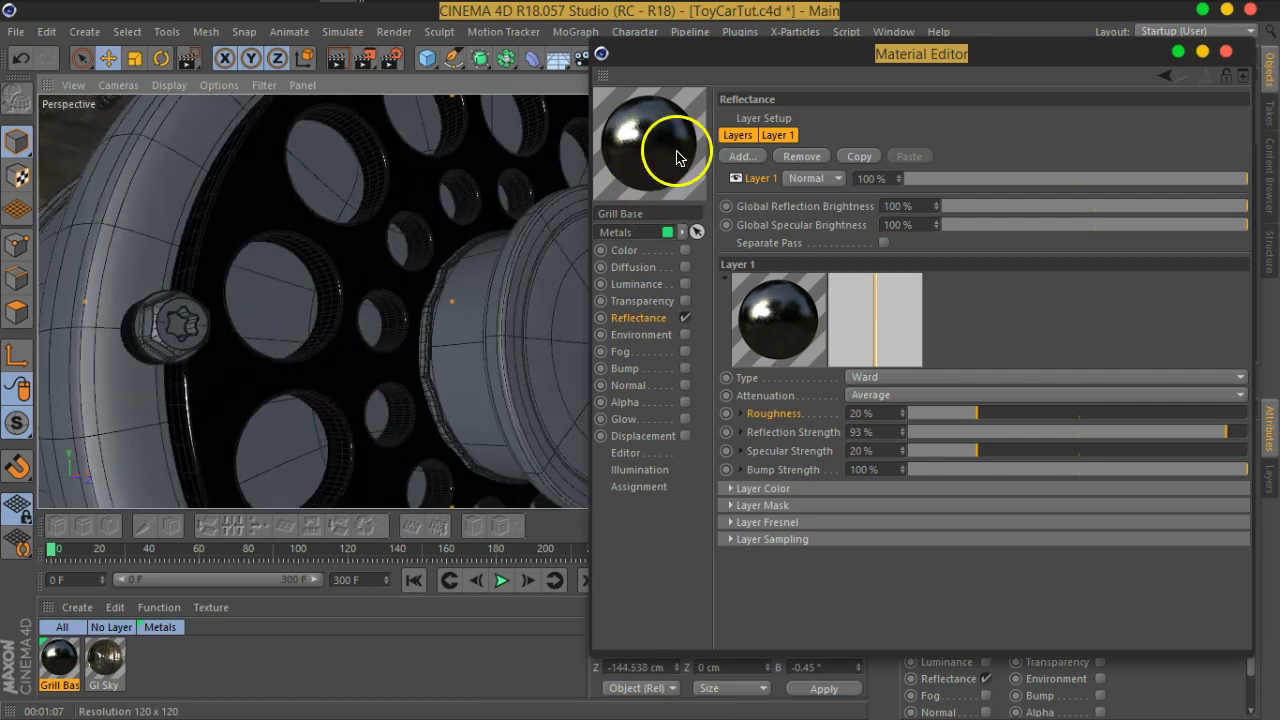
mouse_move(409, 229)
alt+mouse_down()
mouse_move(357, 257)
mouse_move(378, 270)
alt+mouse_up()
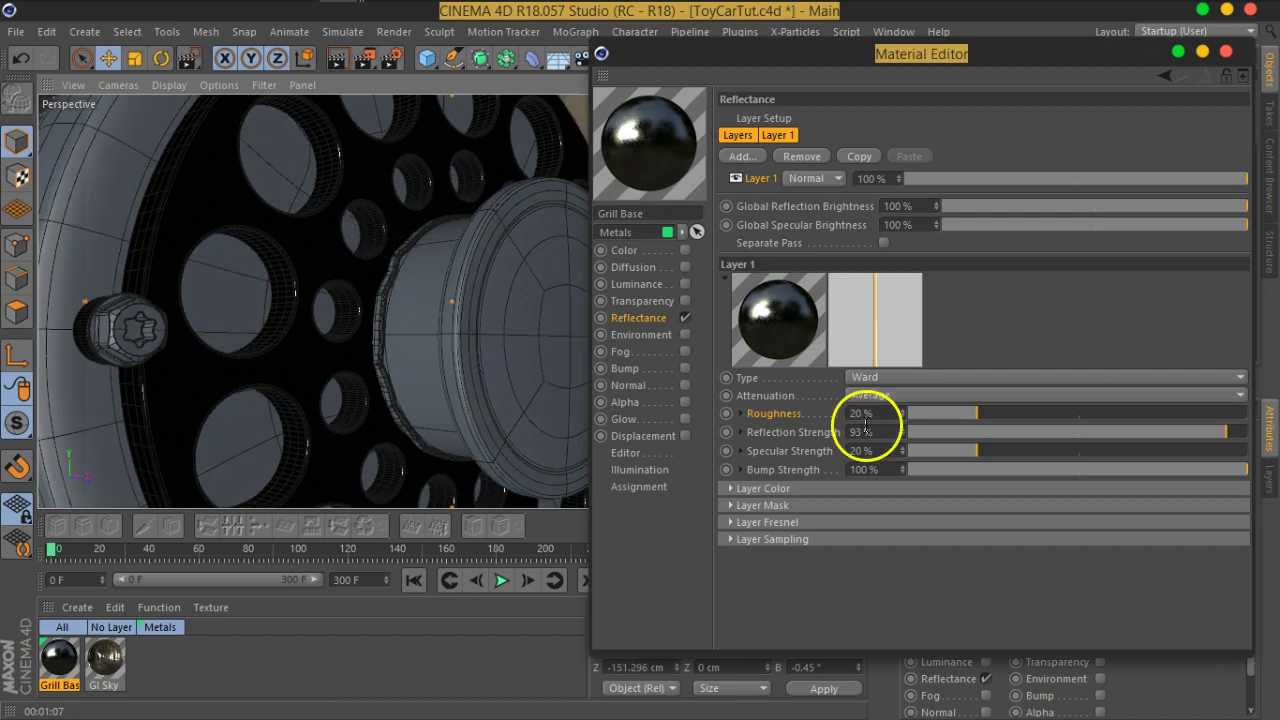
click(740, 413)
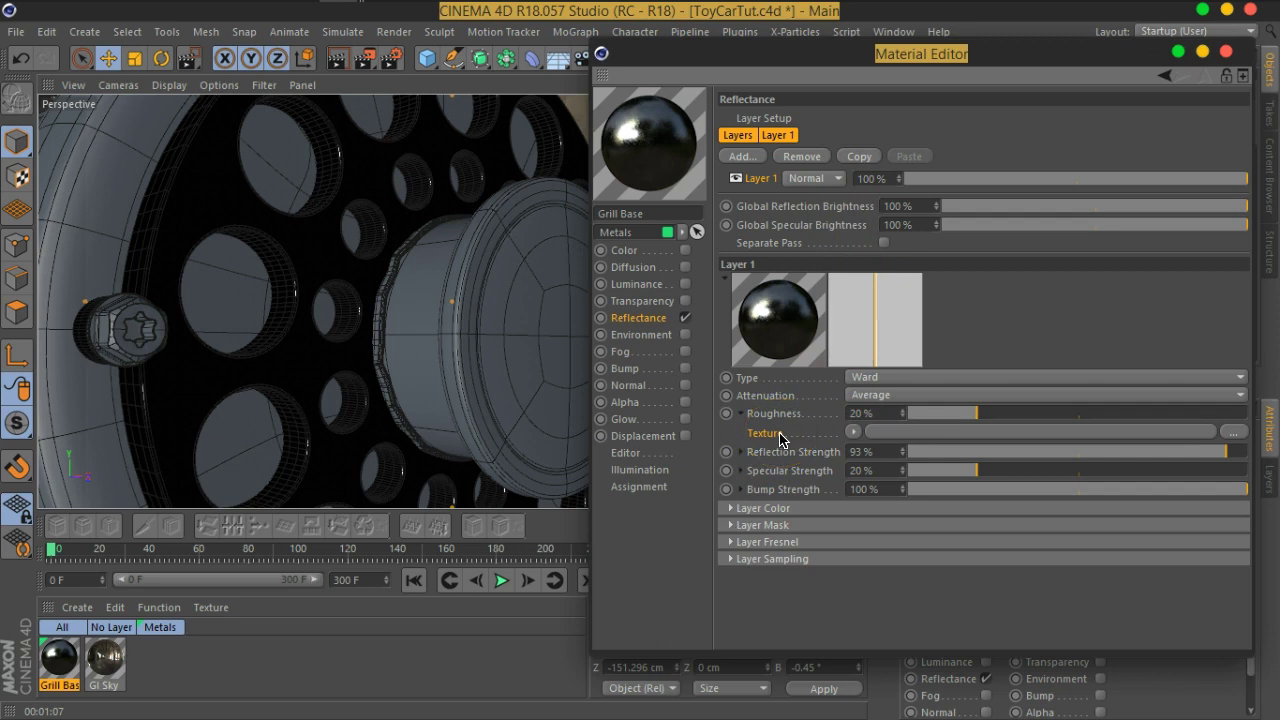
Load BW3.png into the Roughness Texture without copying it into the project.
drag(784, 53, 707, 72)
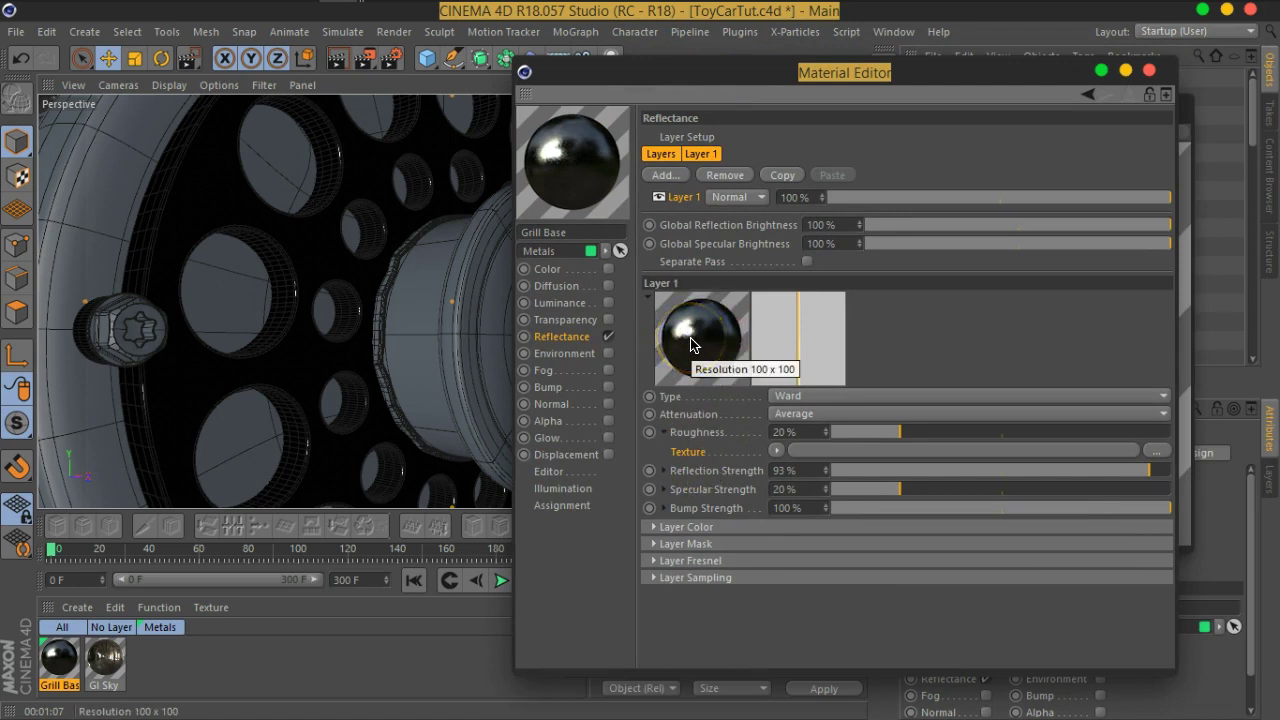
click(780, 457)
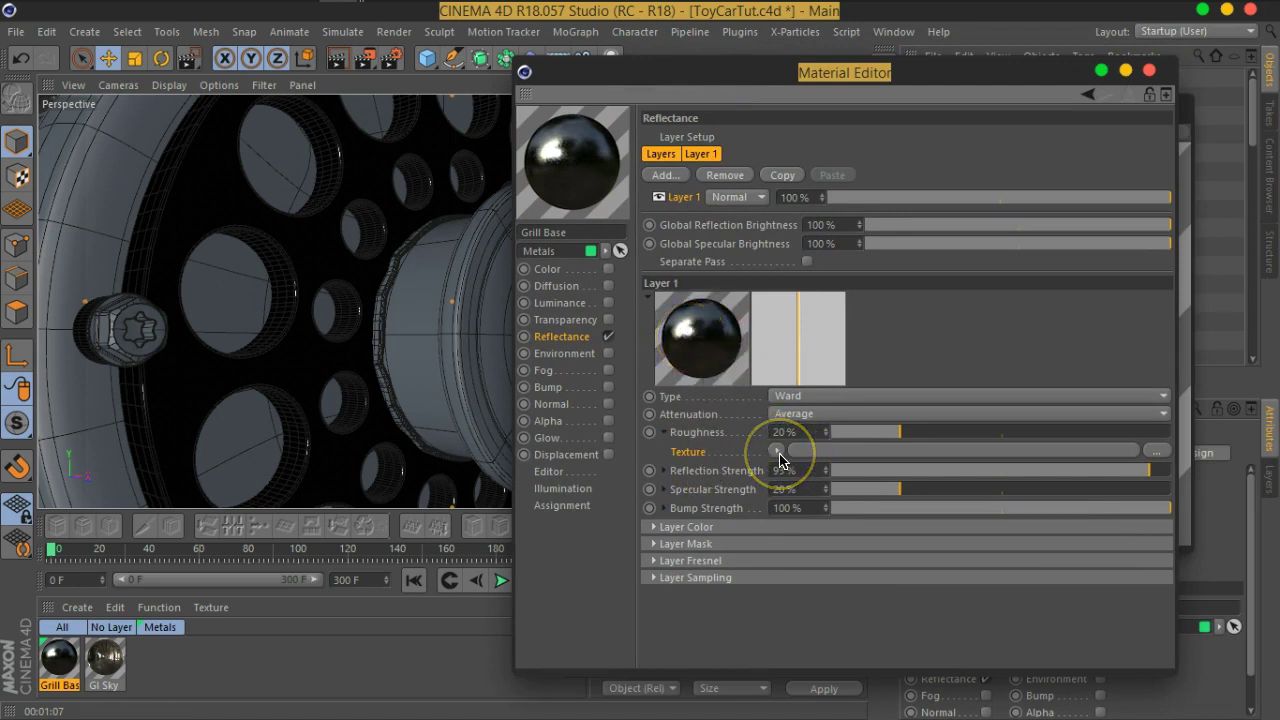
click(786, 458)
click(1055, 345)
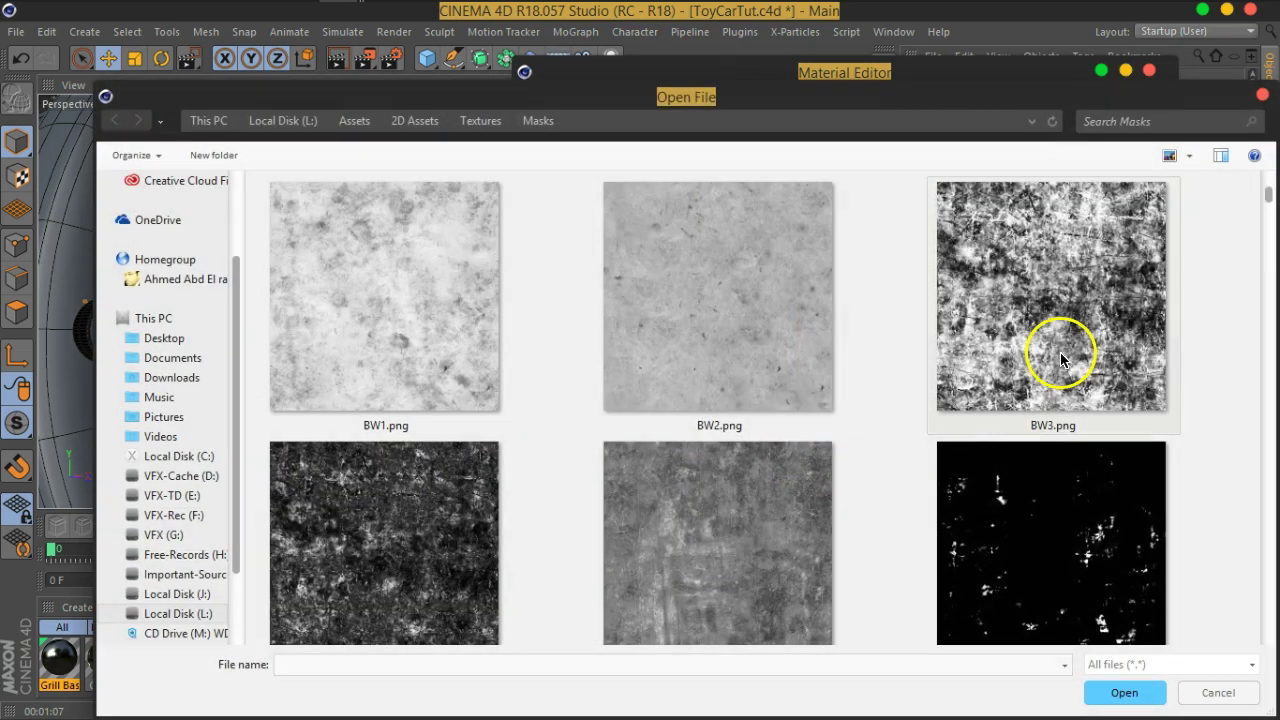
double_click(1038, 273)
click(748, 434)
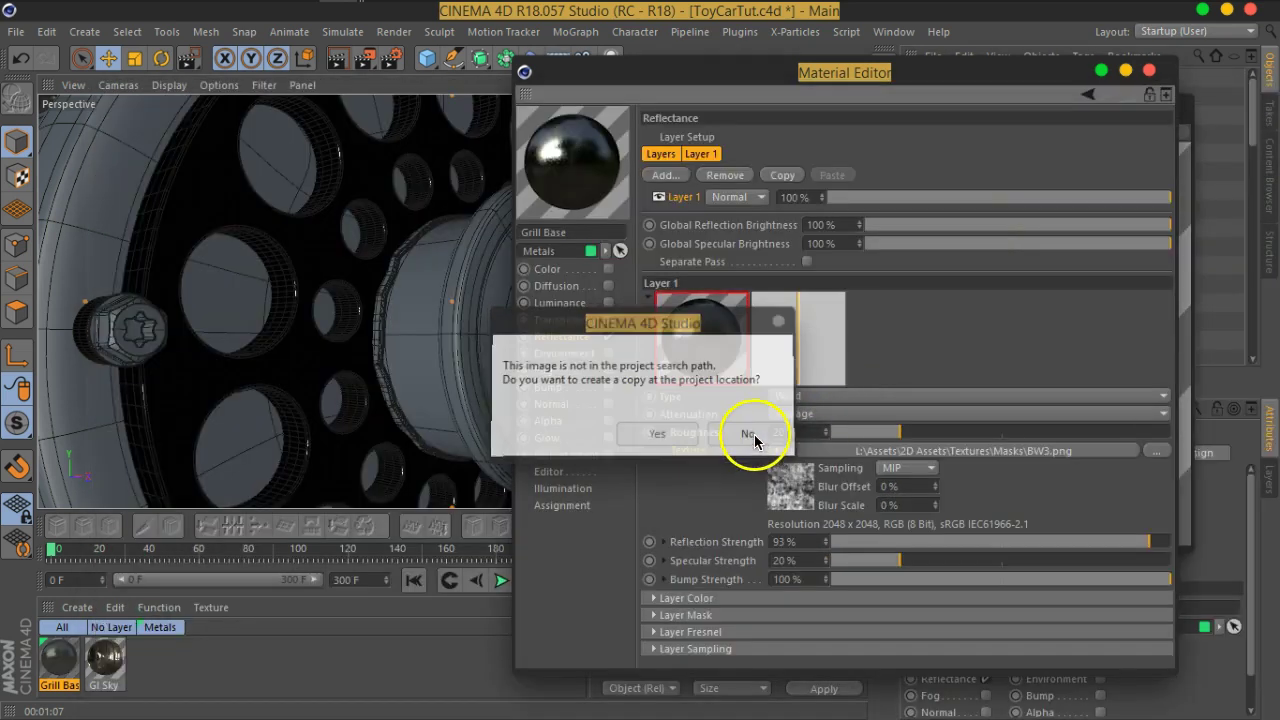
Open a large floating preview of Grill Base and set Roughness to 53%.
right_click(619, 174)
click(623, 51)
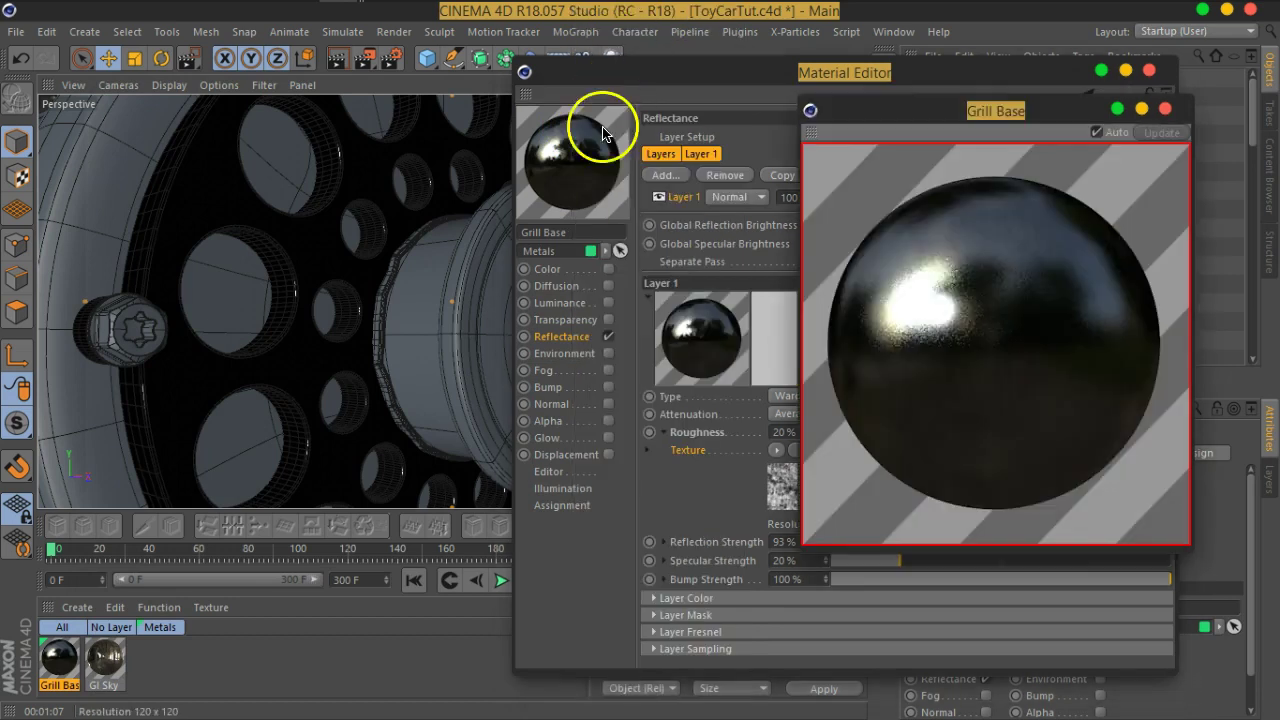
drag(1000, 116, 286, 64)
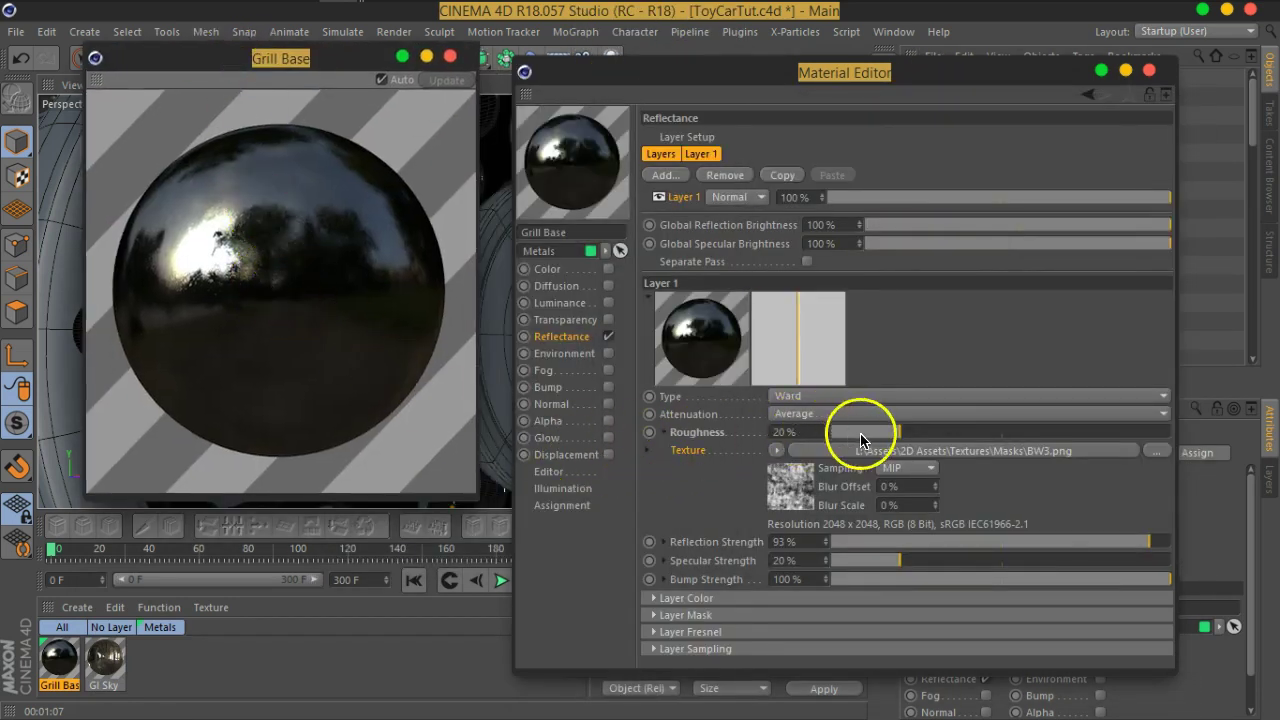
drag(906, 437, 1021, 432)
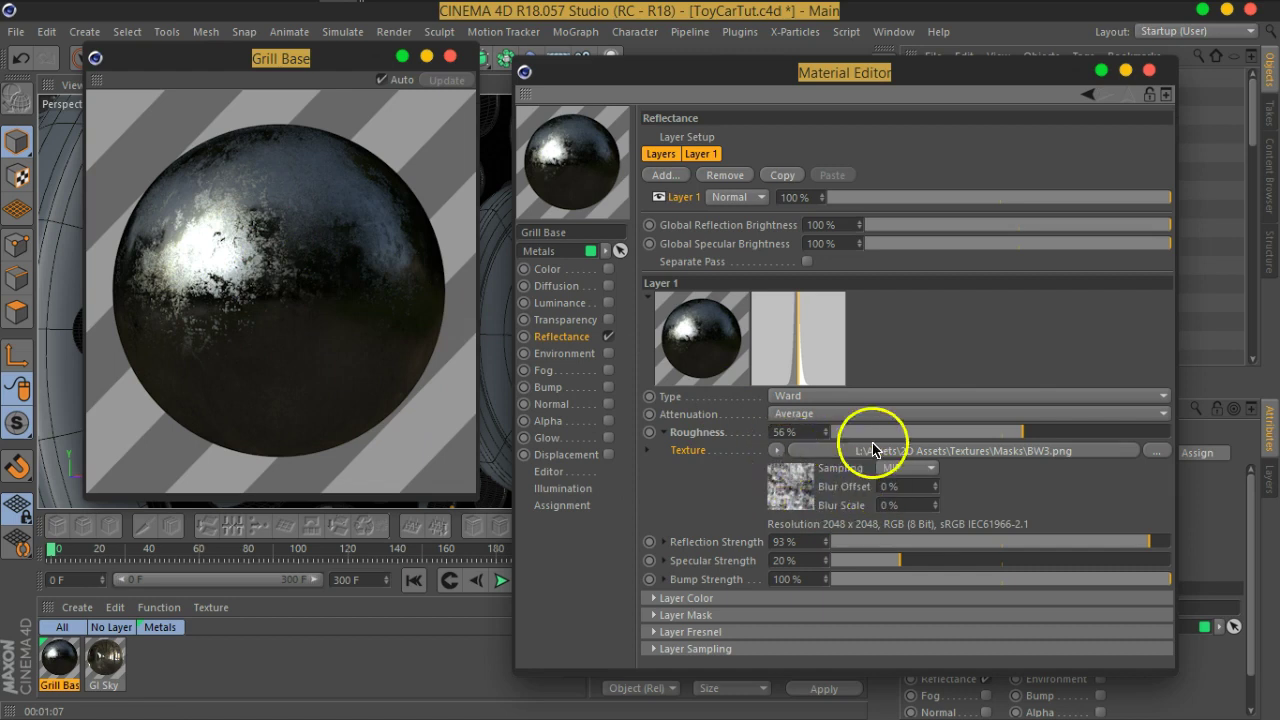
mouse_move(1008, 443)
mouse_down()
mouse_move(912, 434)
mouse_move(1020, 433)
mouse_move(1006, 440)
mouse_up()
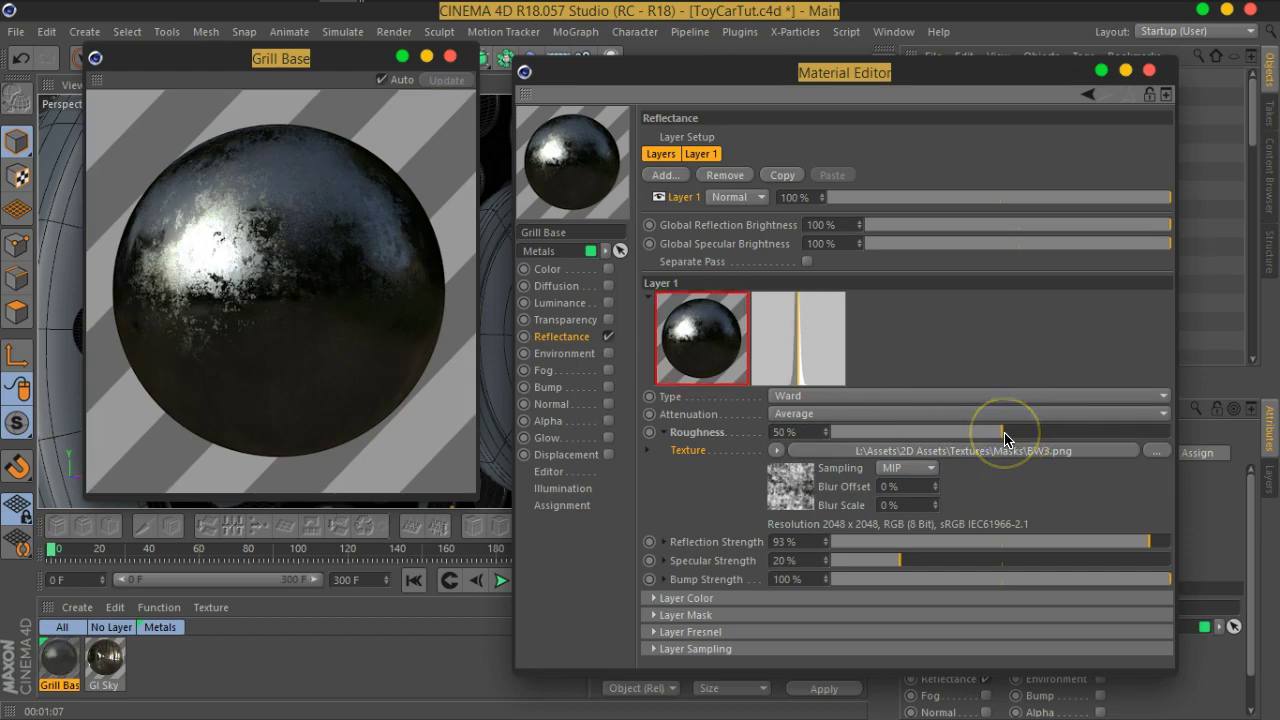
click(1013, 440)
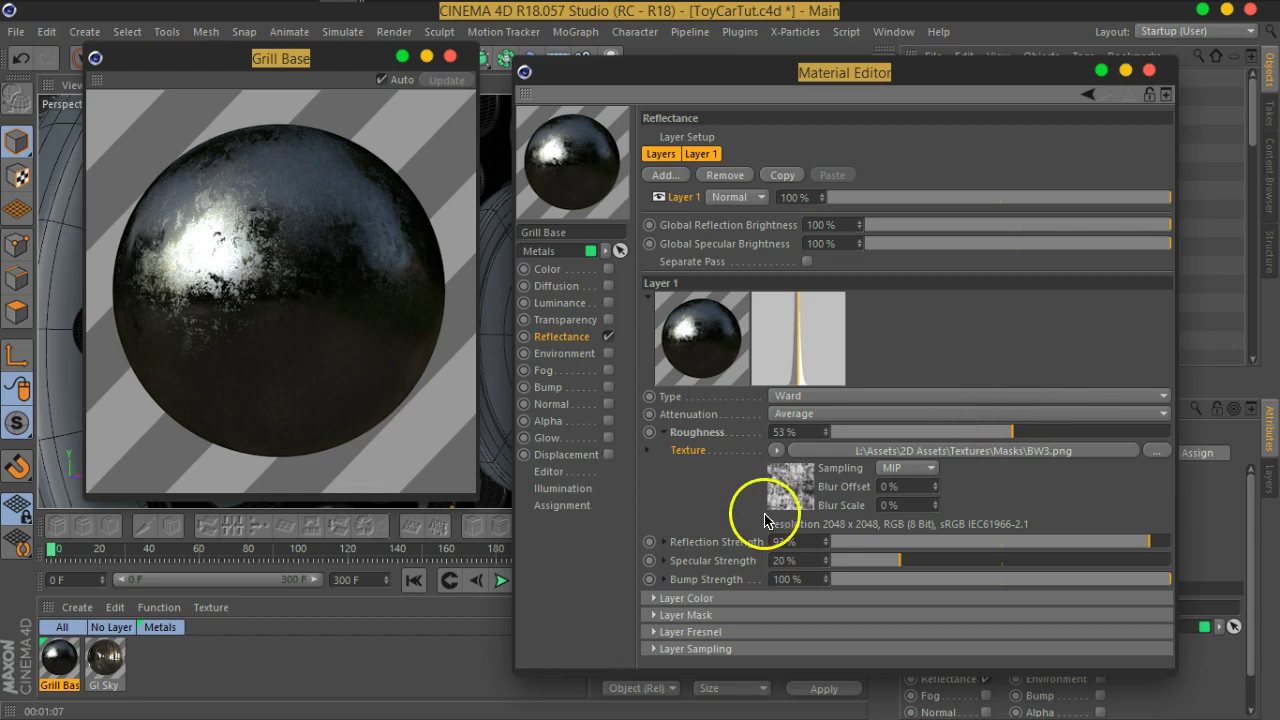
Convert the Roughness texture into a Layer shader and open its settings.
click(779, 455)
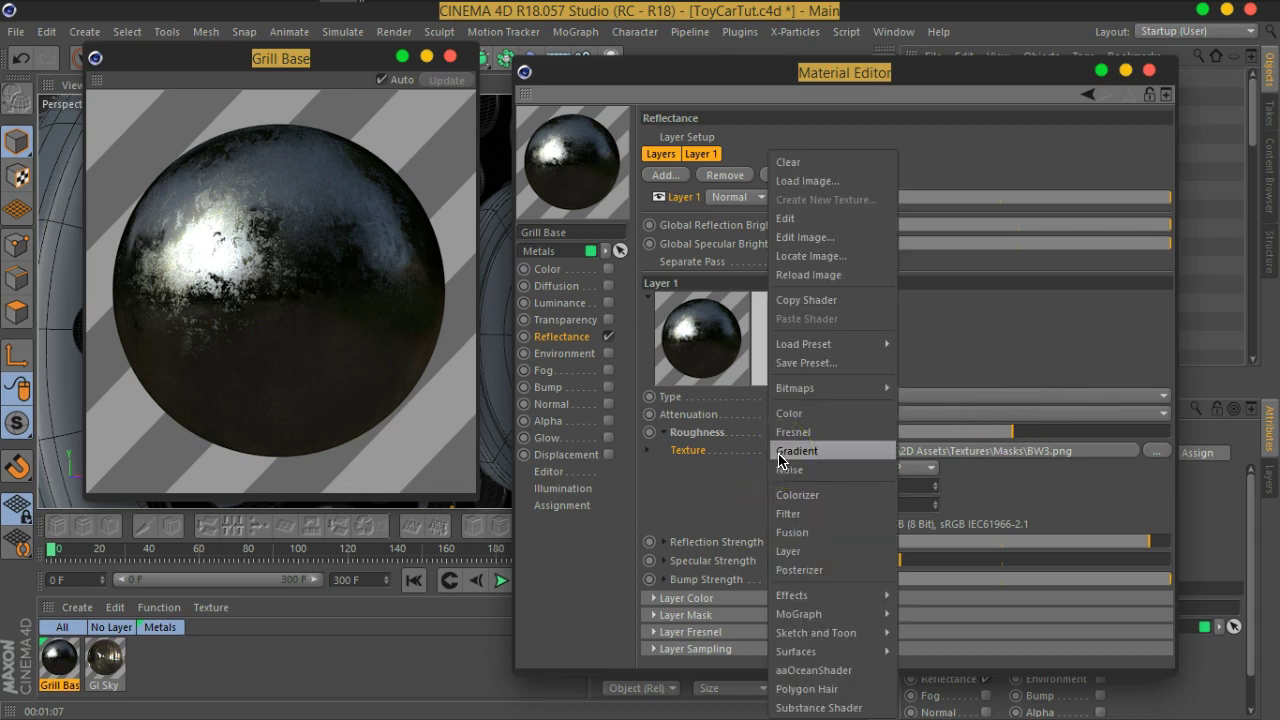
click(800, 551)
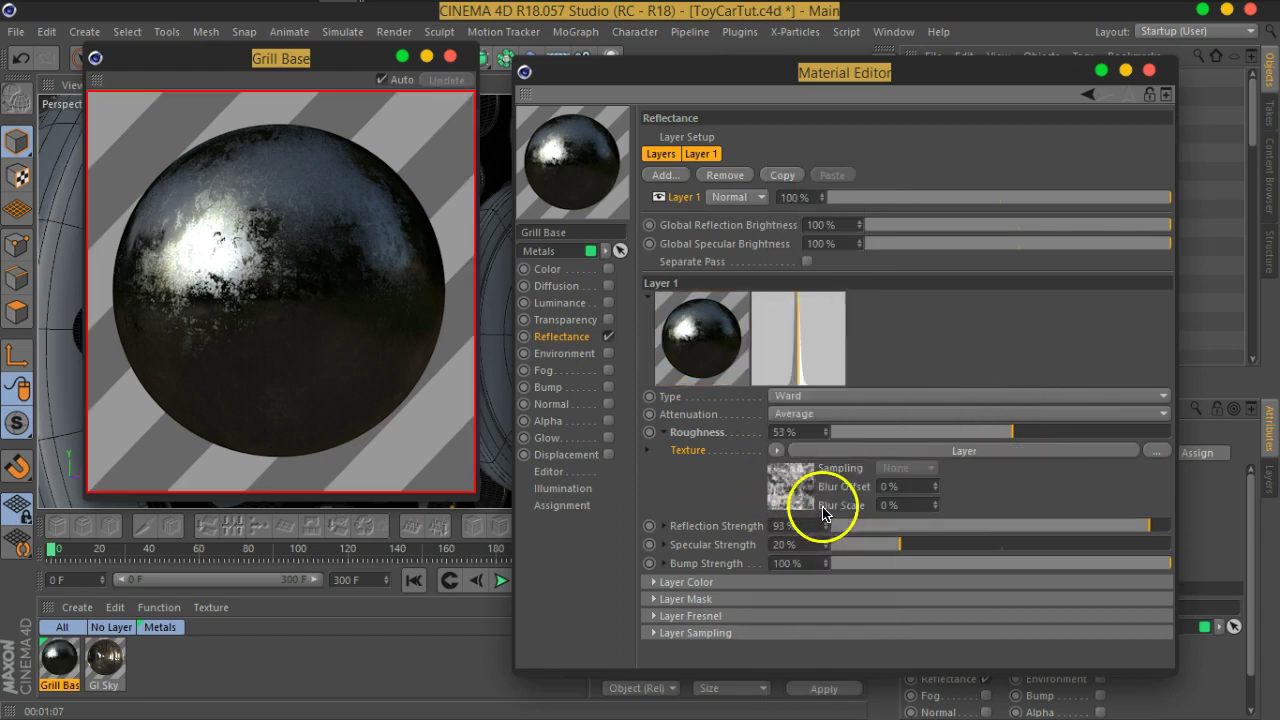
click(797, 497)
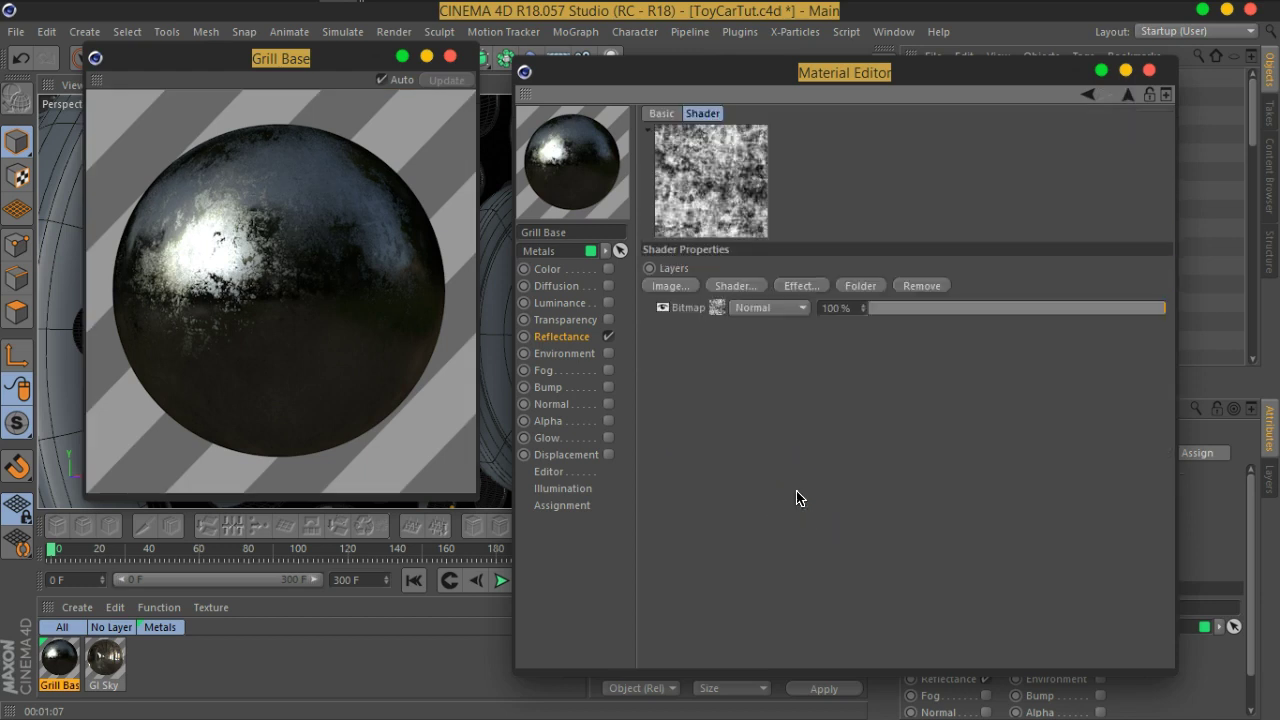
Show the Layer shader in an enlarged floating preview and select its Bitmap layer.
right_click(710, 172)
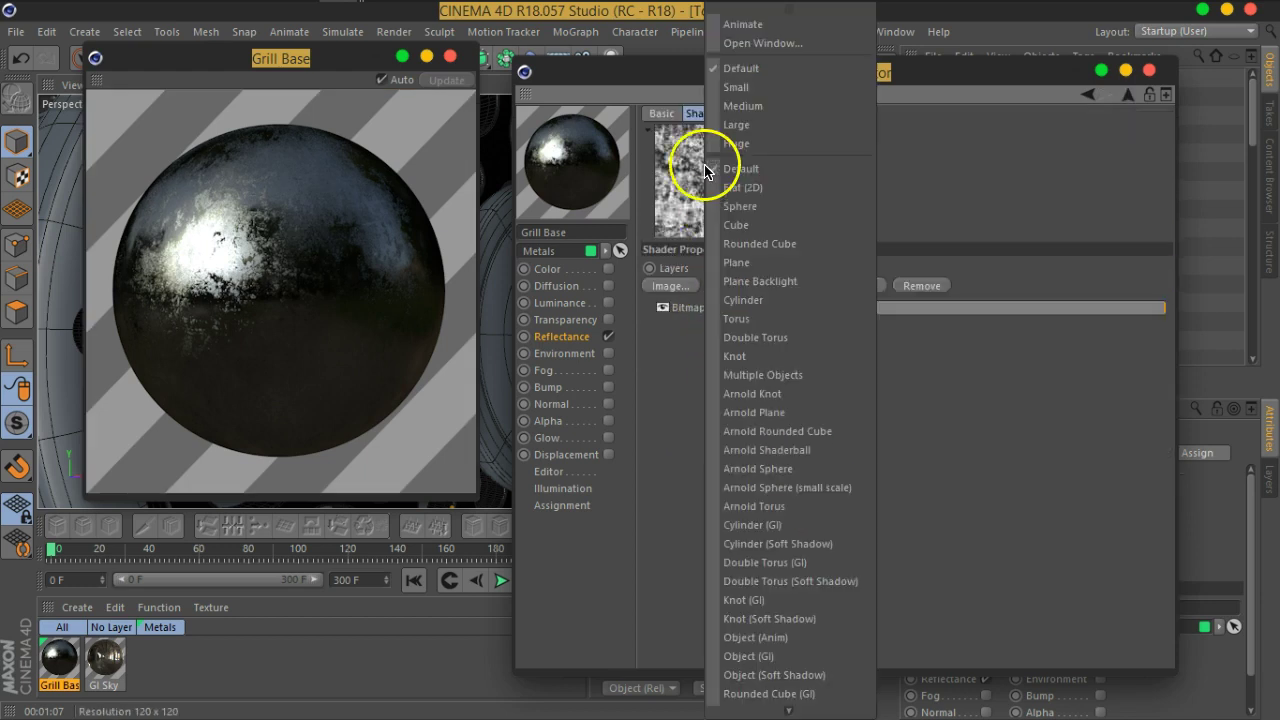
click(733, 43)
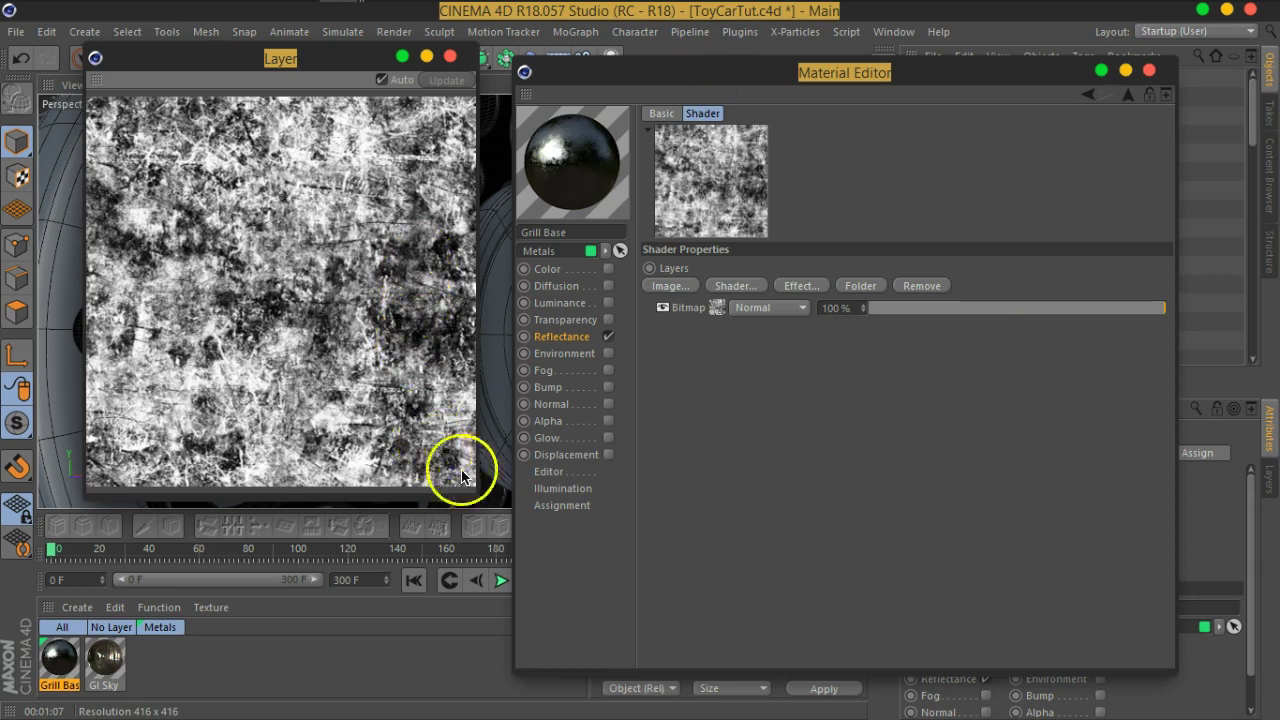
drag(723, 64, 791, 54)
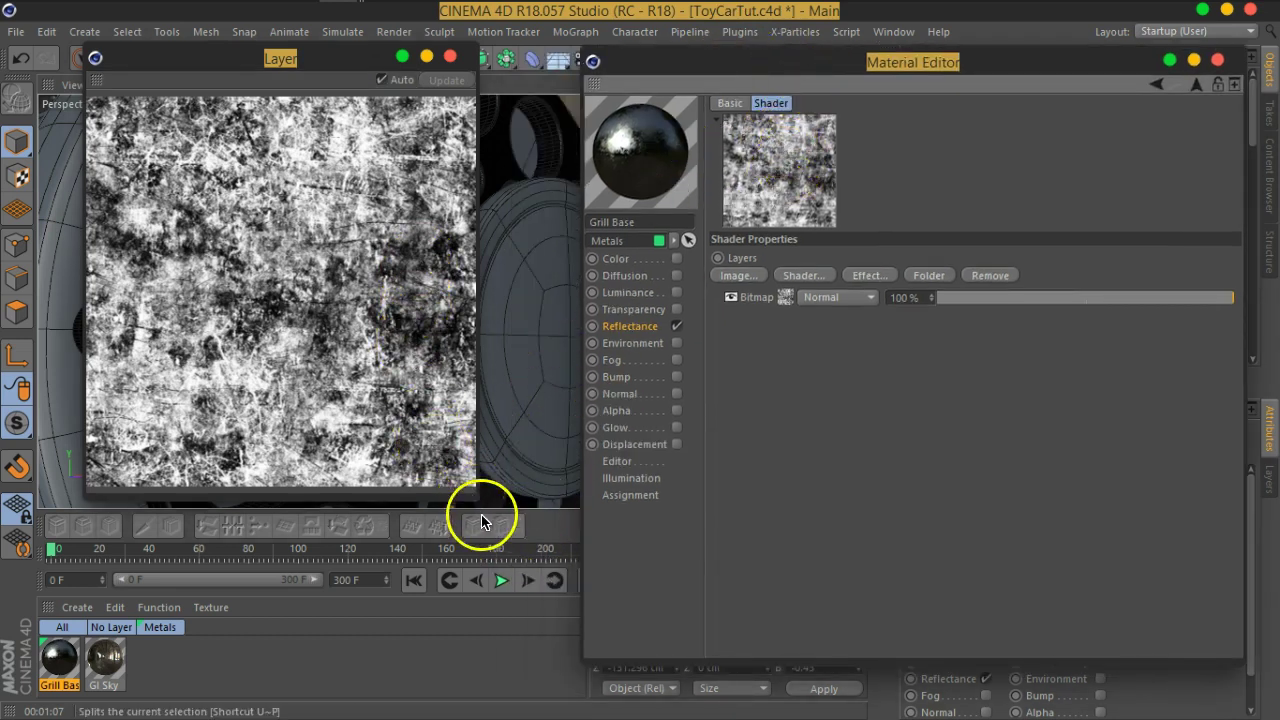
drag(476, 490, 566, 532)
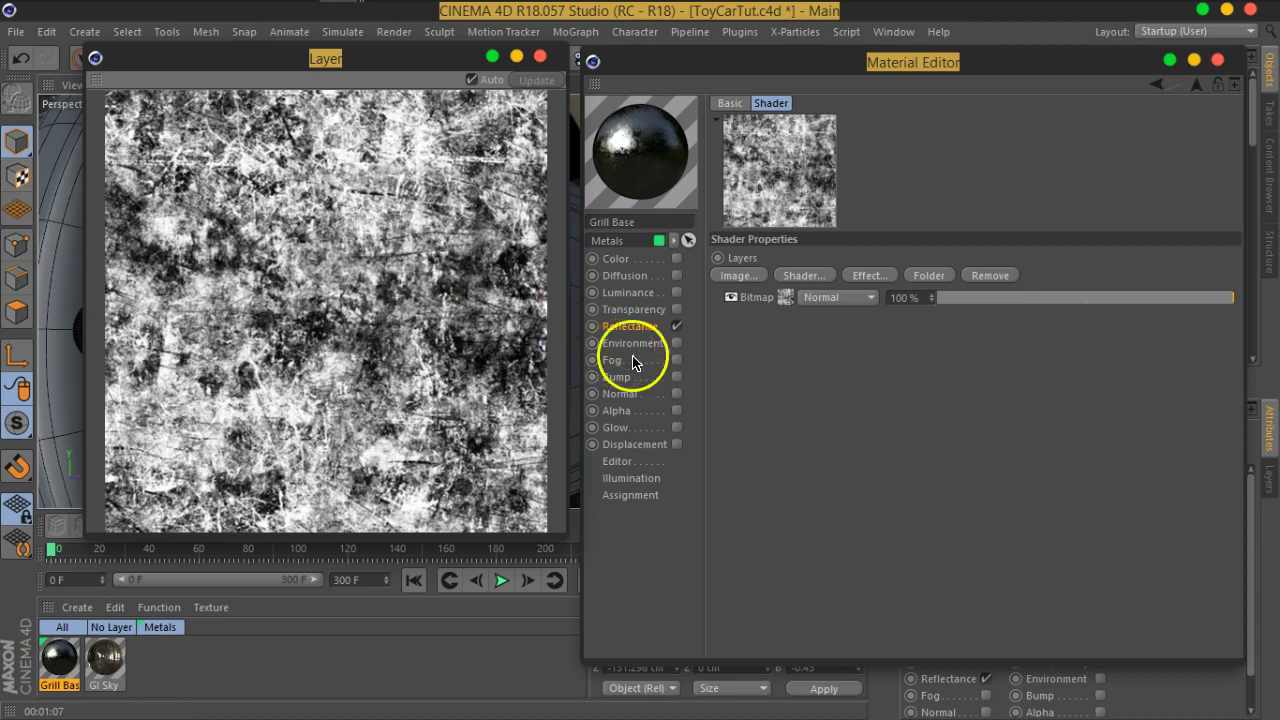
click(757, 297)
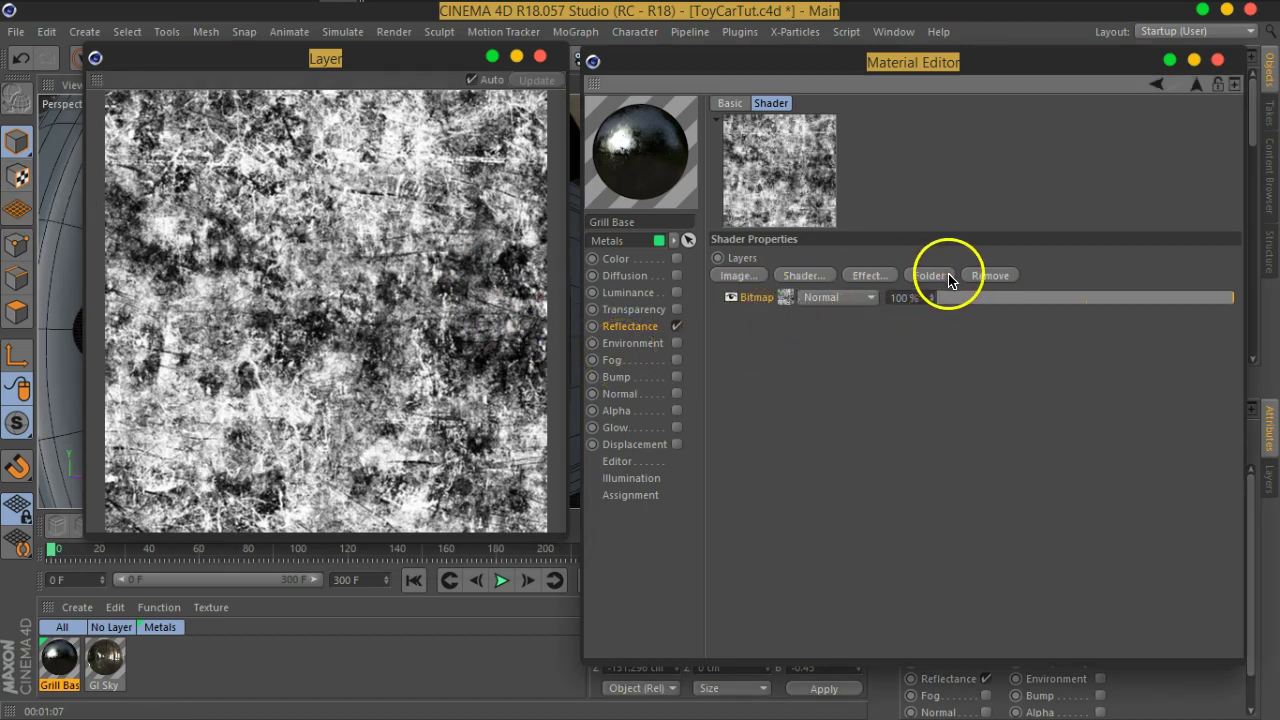
Remove the BW3 bitmap layer and add BW16.png as a new image layer, without copying it.
click(985, 276)
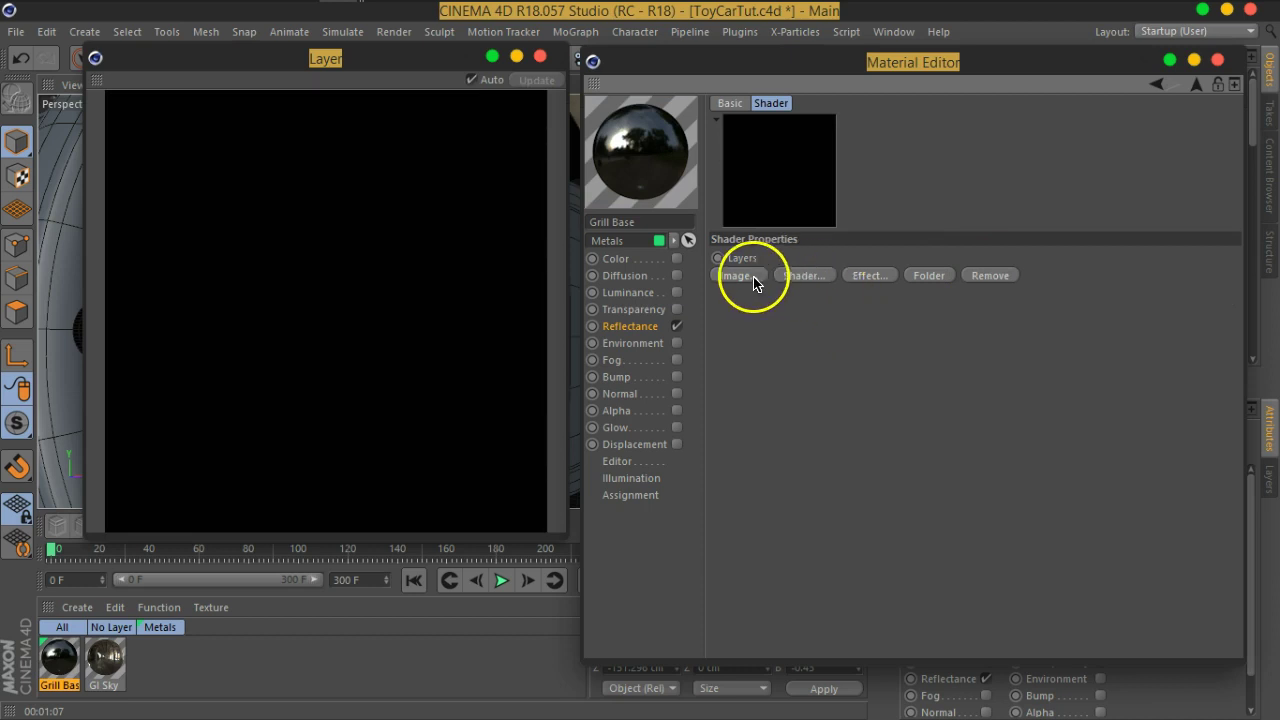
click(737, 276)
click(382, 369)
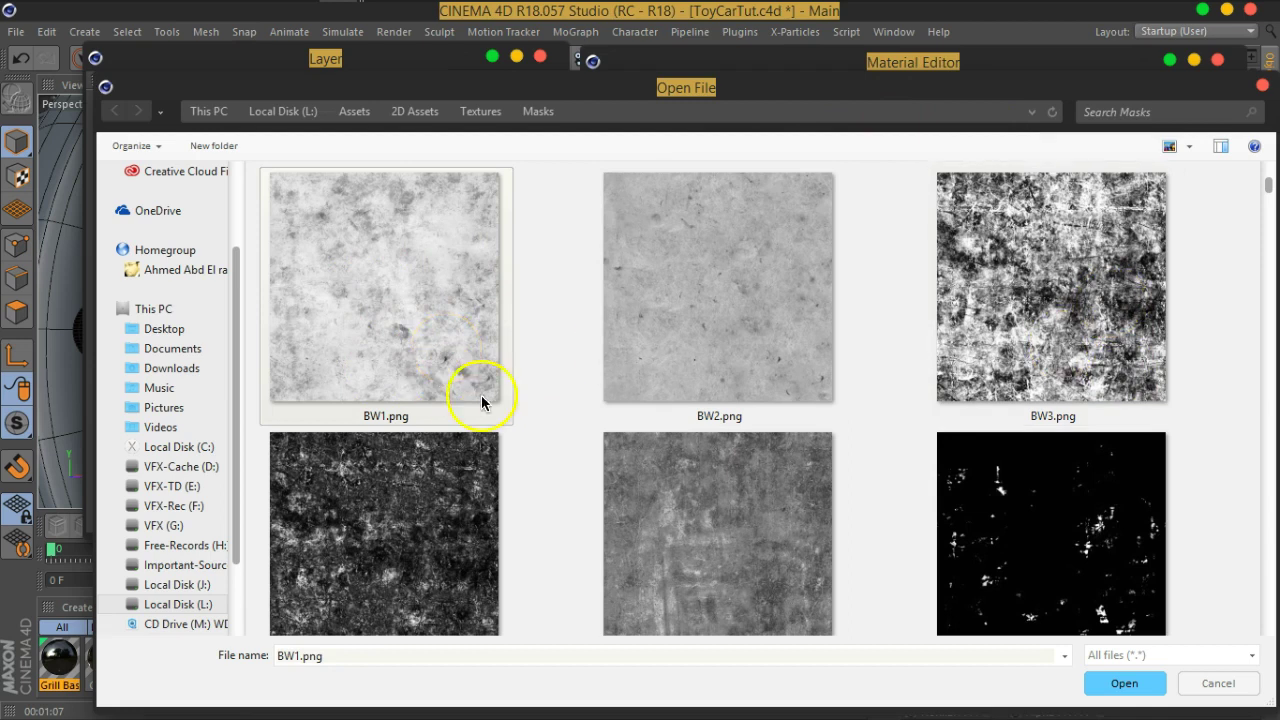
scroll(548, 410, down, 5)
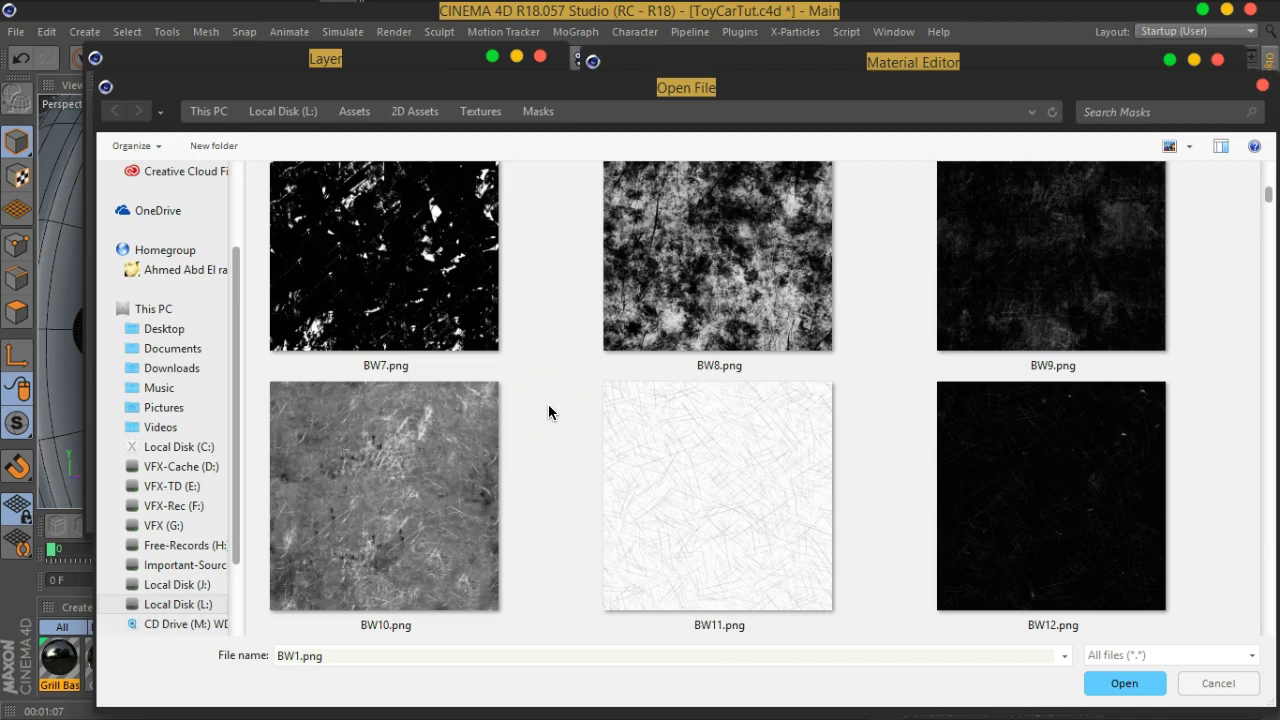
scroll(548, 406, down, 3)
scroll(548, 406, down, 3)
scroll(548, 406, down, 3)
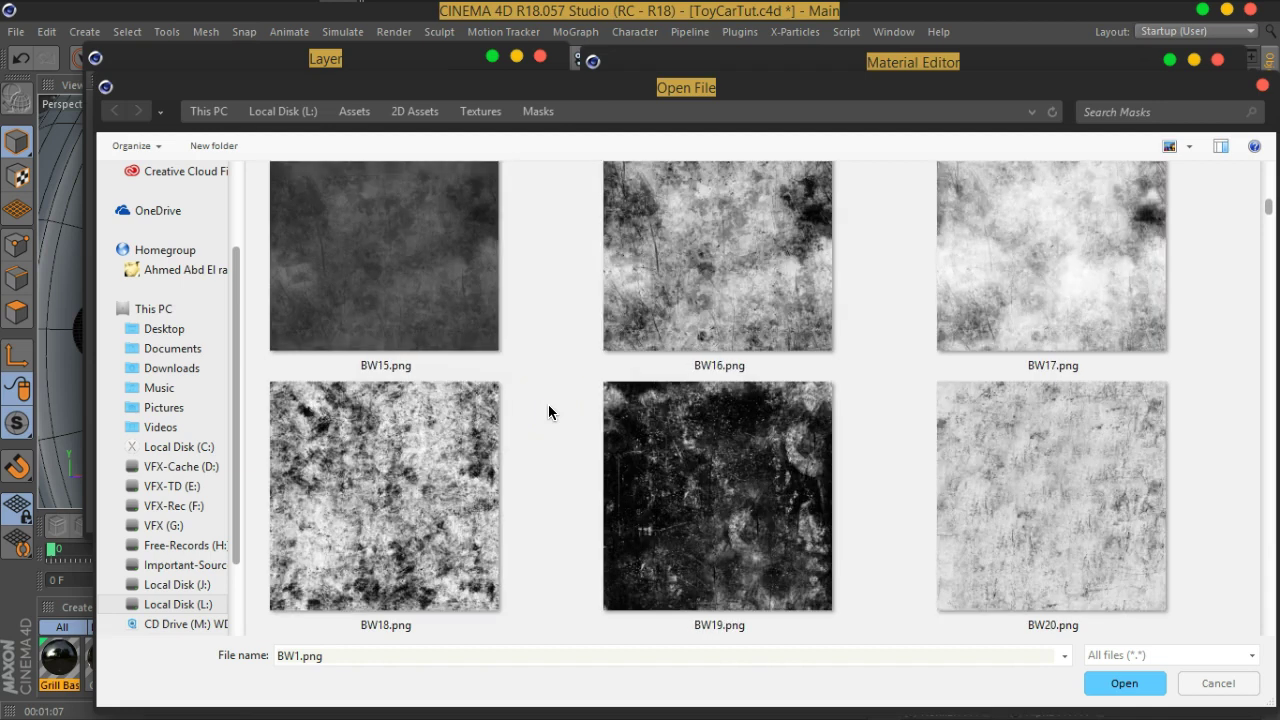
click(749, 286)
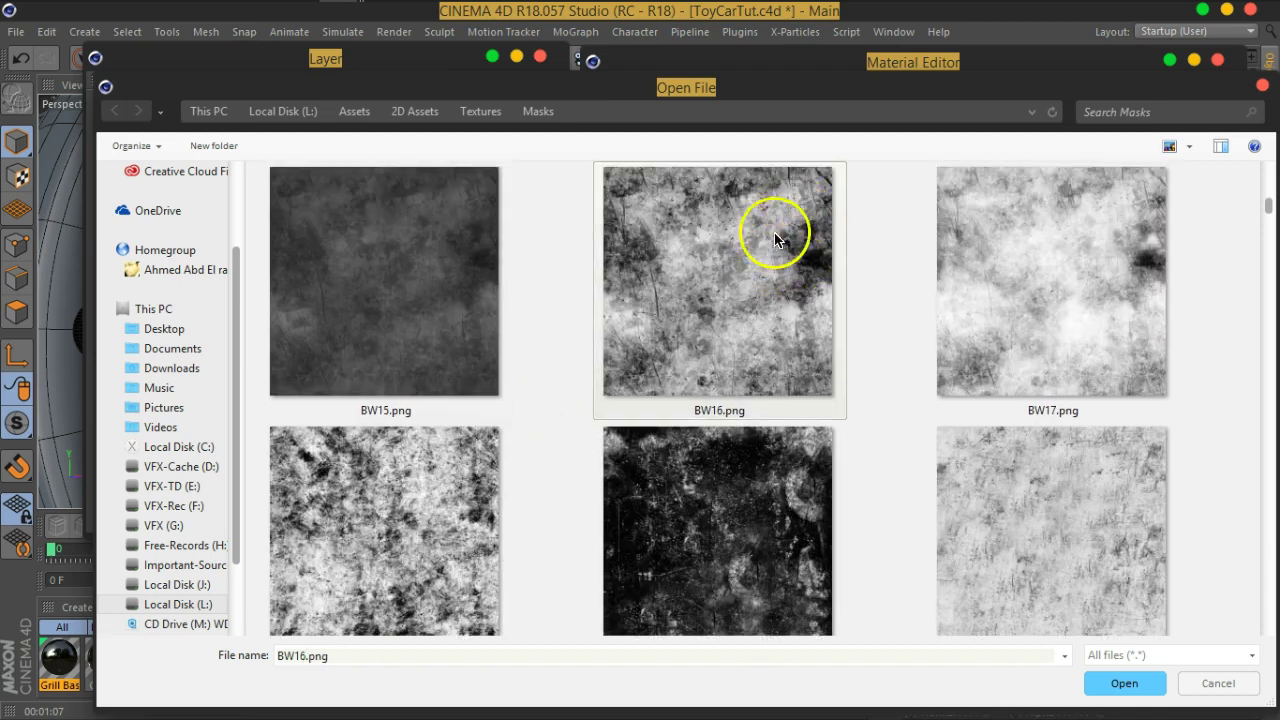
click(1117, 686)
click(772, 446)
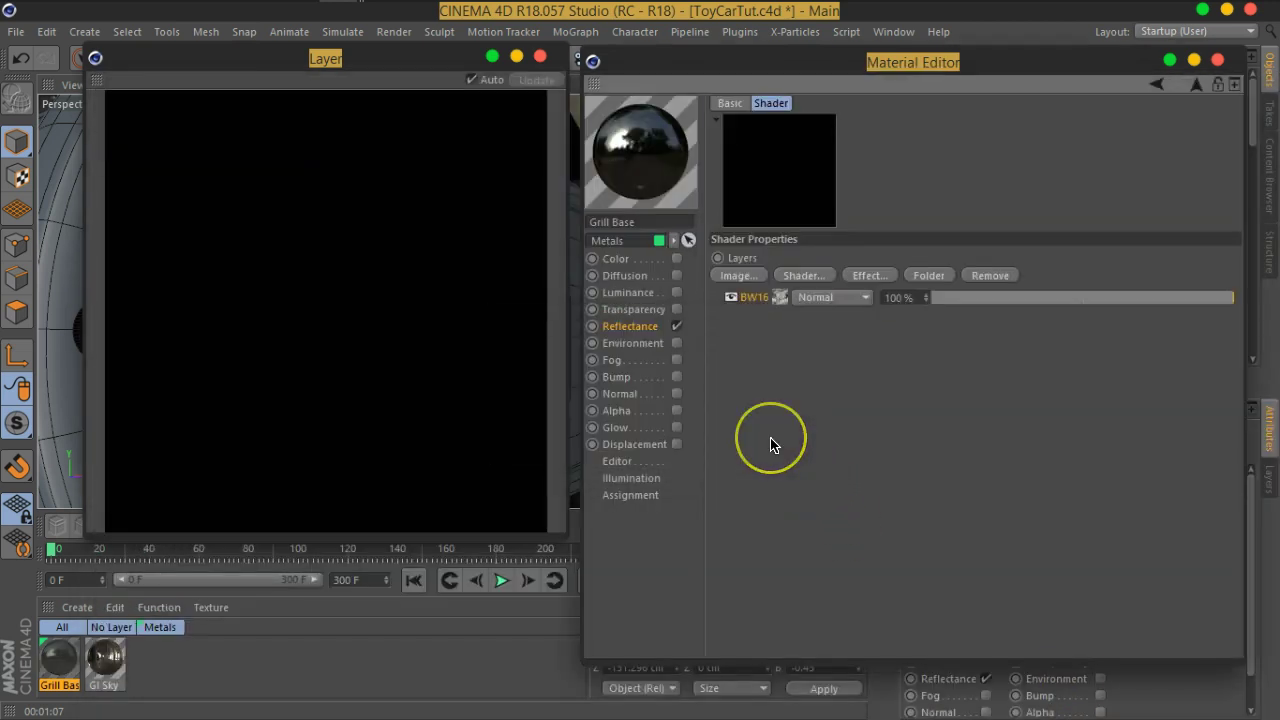
click(335, 278)
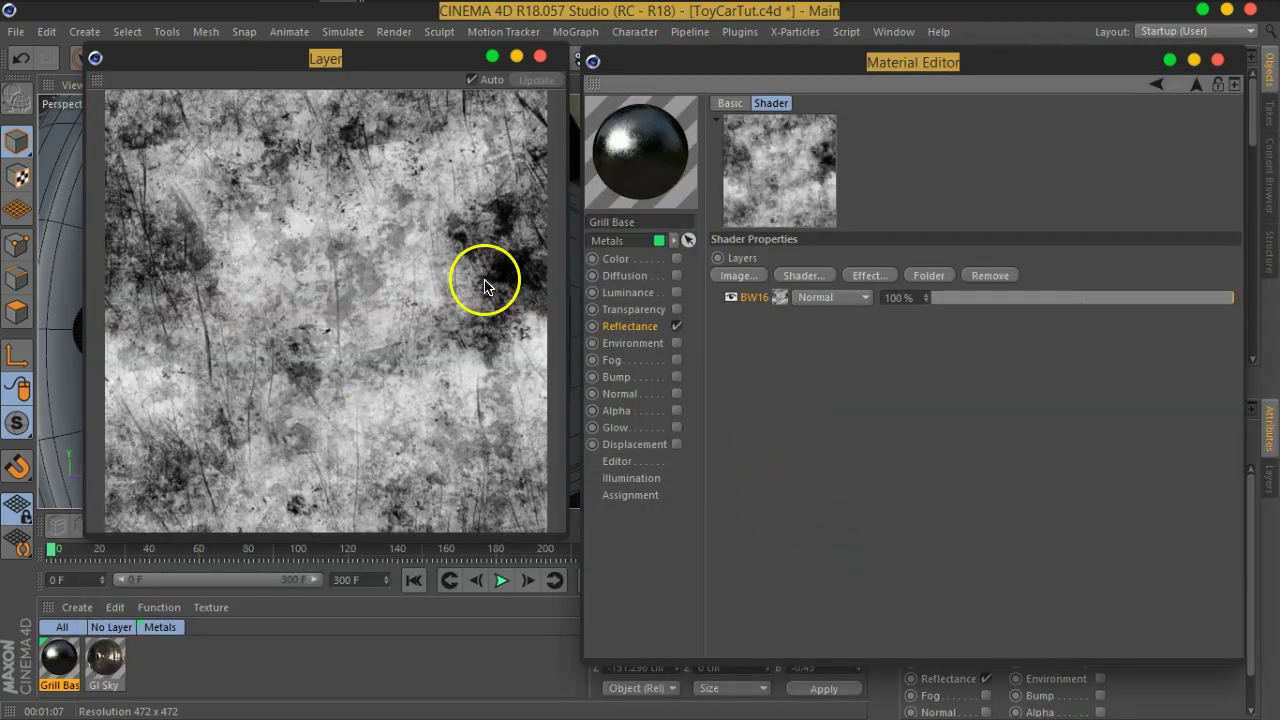
Add BW36.png as a new image layer above BW16, declining to copy it into the project.
click(743, 277)
click(760, 348)
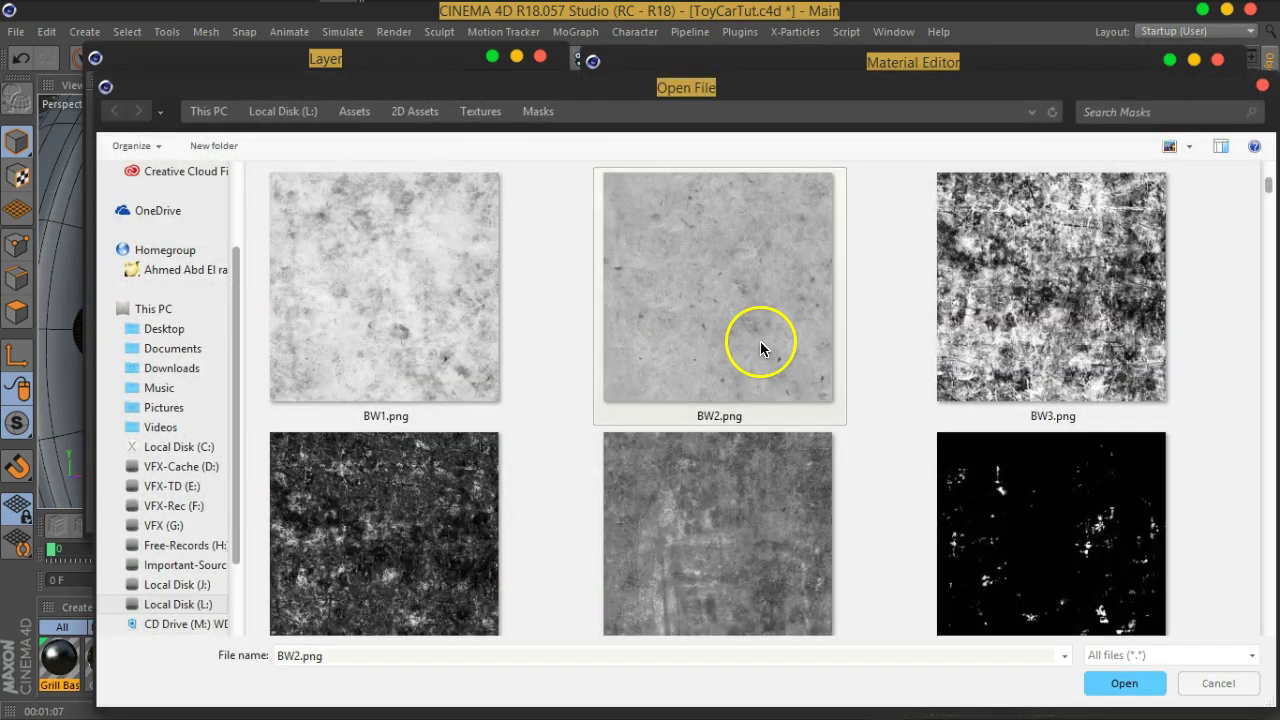
click(510, 314)
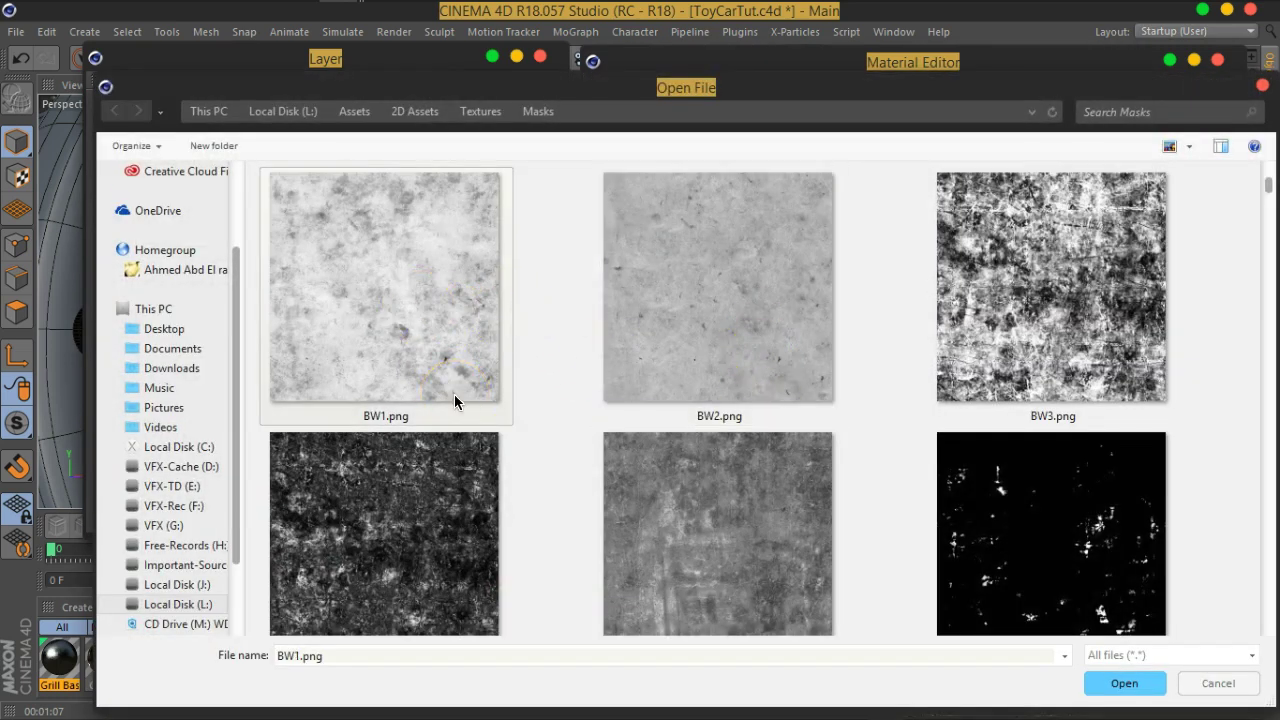
scroll(455, 401, down, 5)
scroll(455, 401, down, 2)
scroll(455, 401, down, 3)
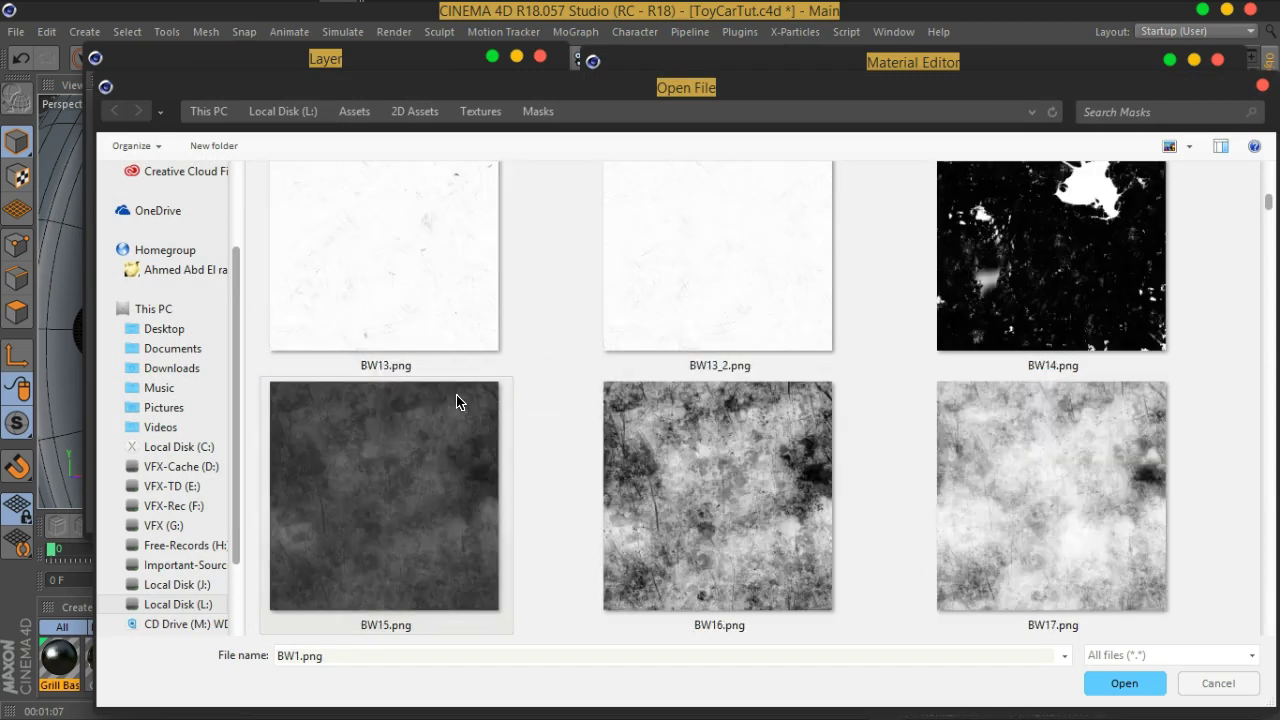
scroll(456, 401, down, 2)
scroll(456, 401, down, 4)
scroll(456, 401, down, 2)
scroll(456, 401, down, 3)
scroll(456, 401, down, 2)
scroll(456, 401, down, 2)
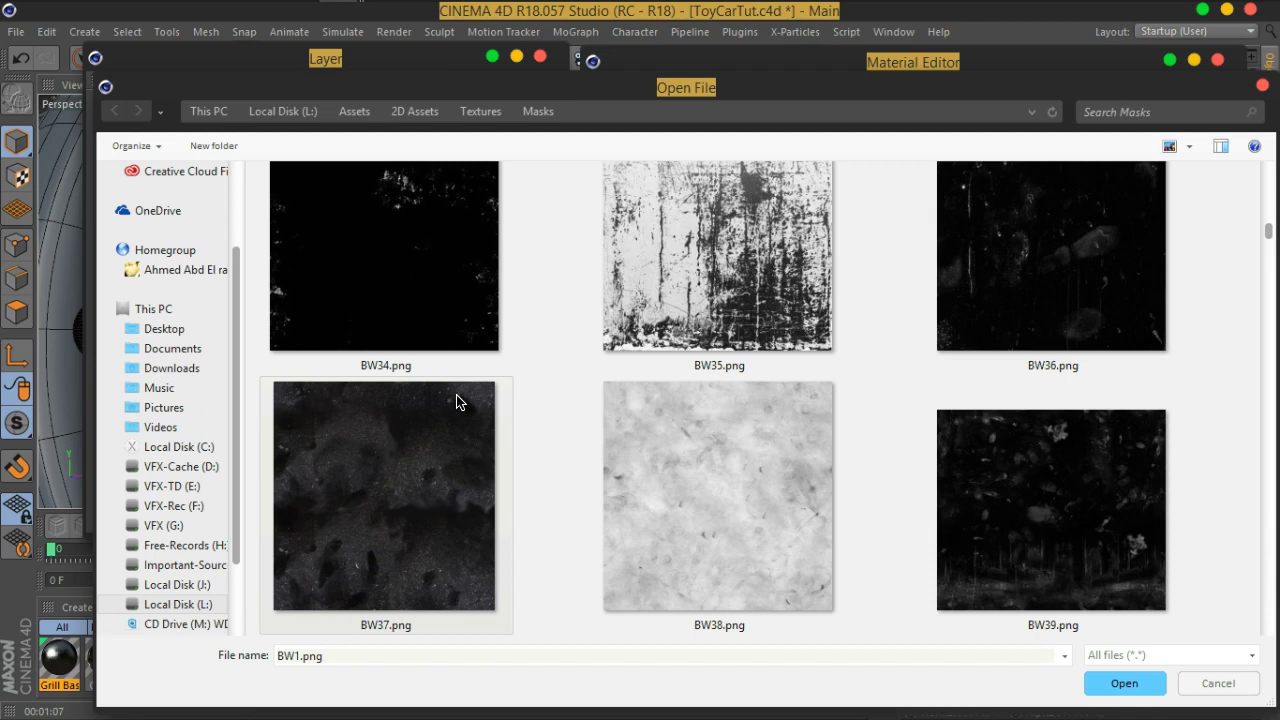
click(1020, 297)
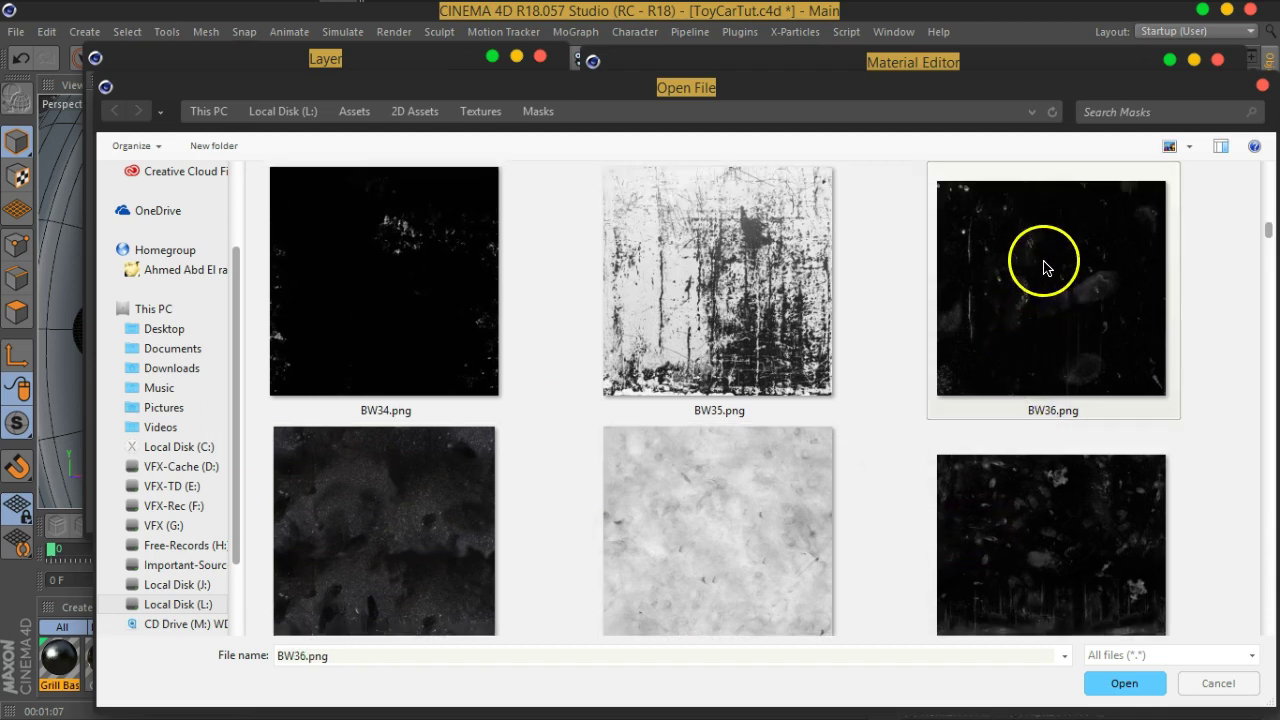
click(1130, 680)
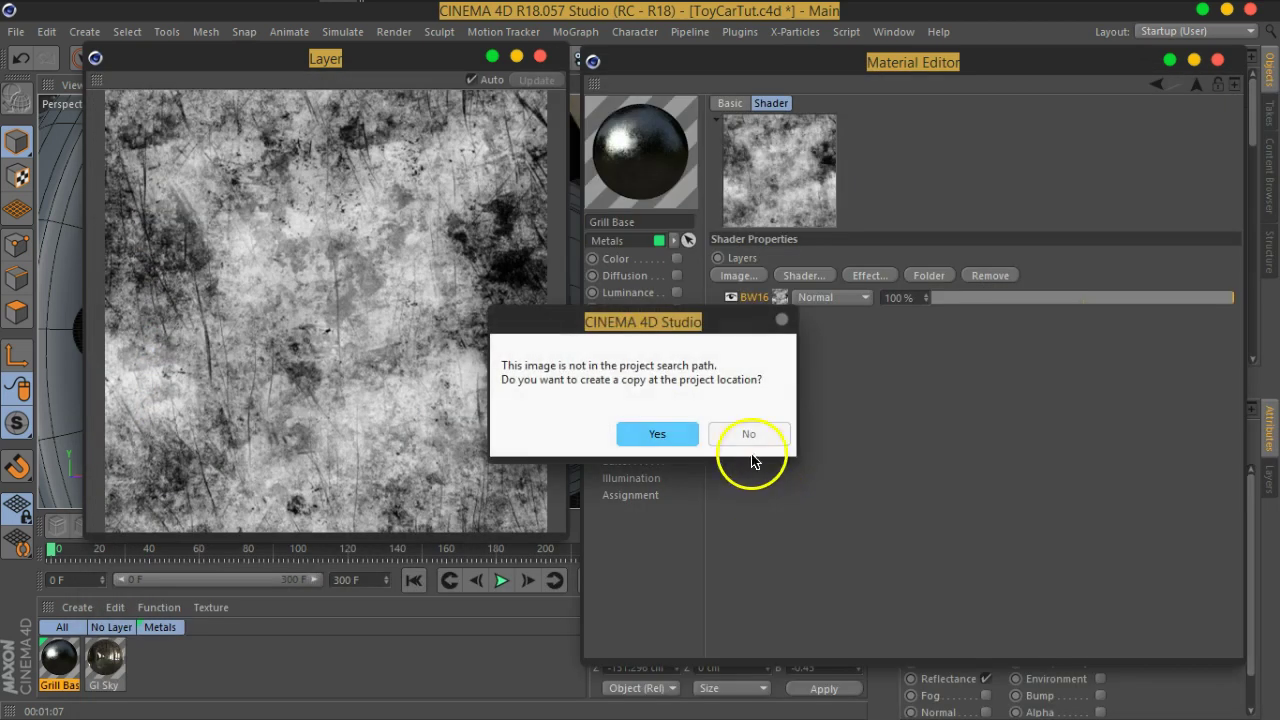
click(750, 436)
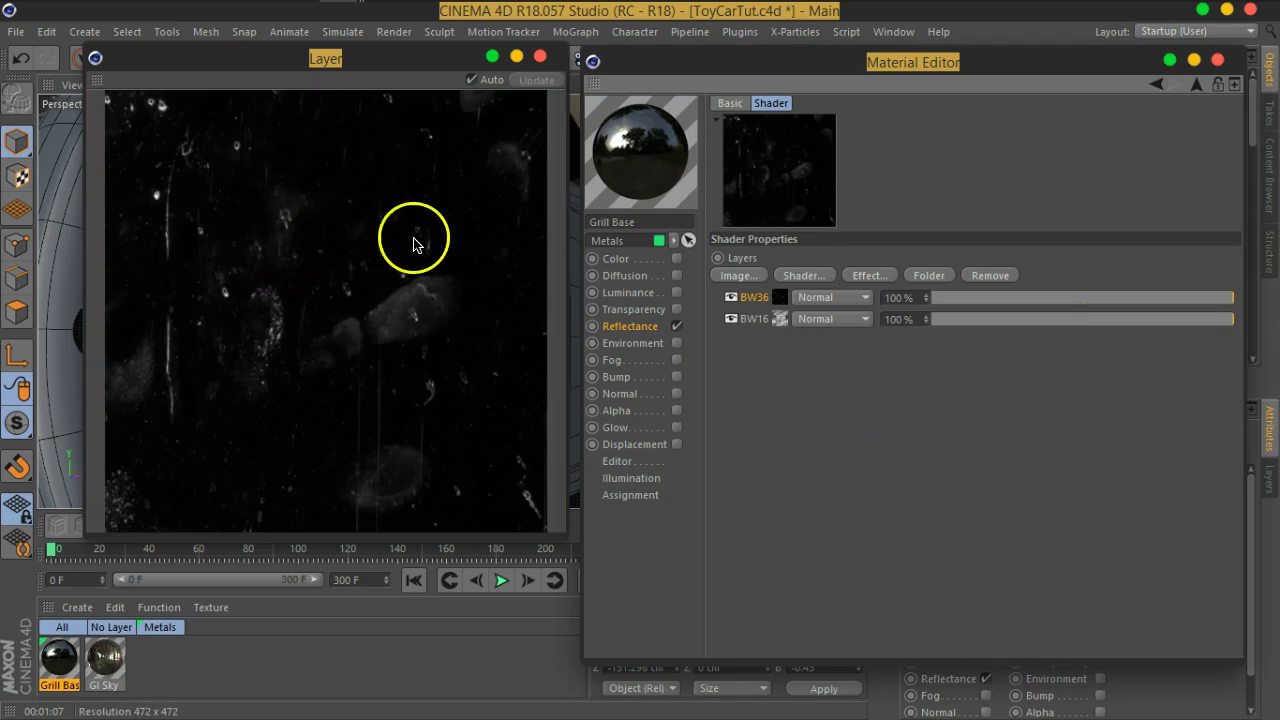
Change BW36's blend mode (trying Screen, then Overlay) and lower BW16's opacity to 37%.
click(840, 298)
click(830, 357)
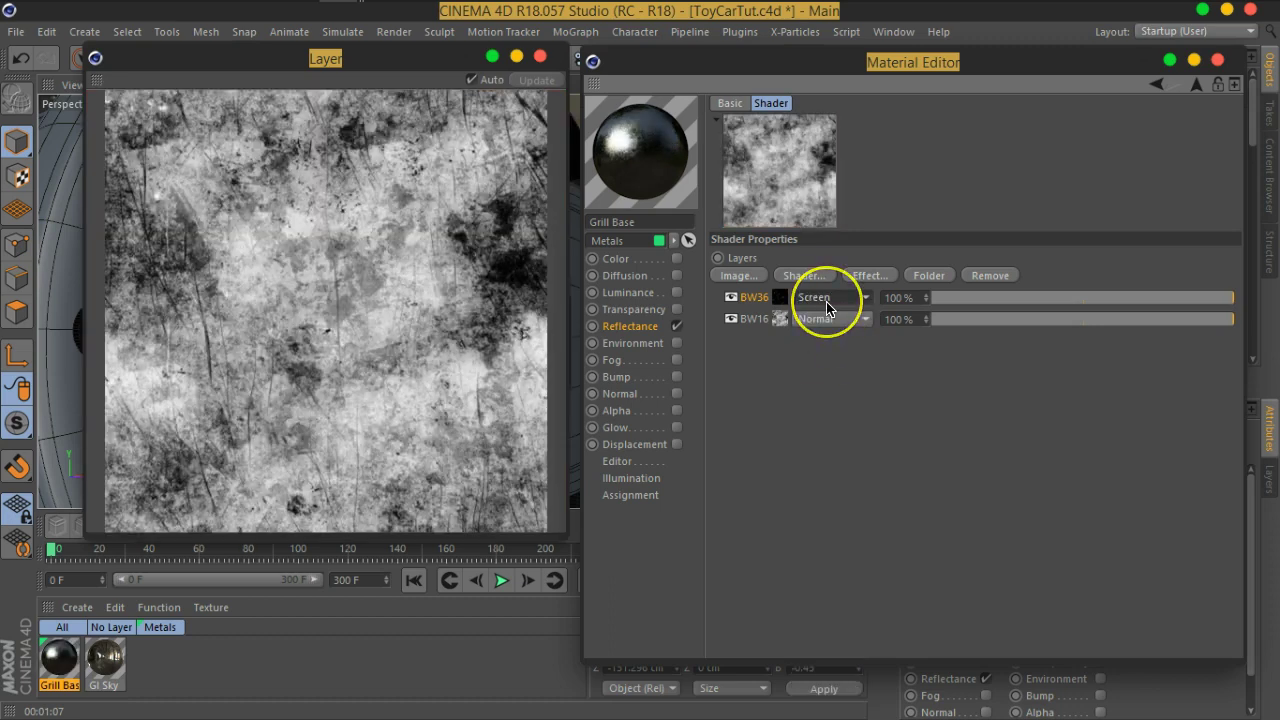
scroll(826, 307, down, 1)
scroll(826, 307, down, 1)
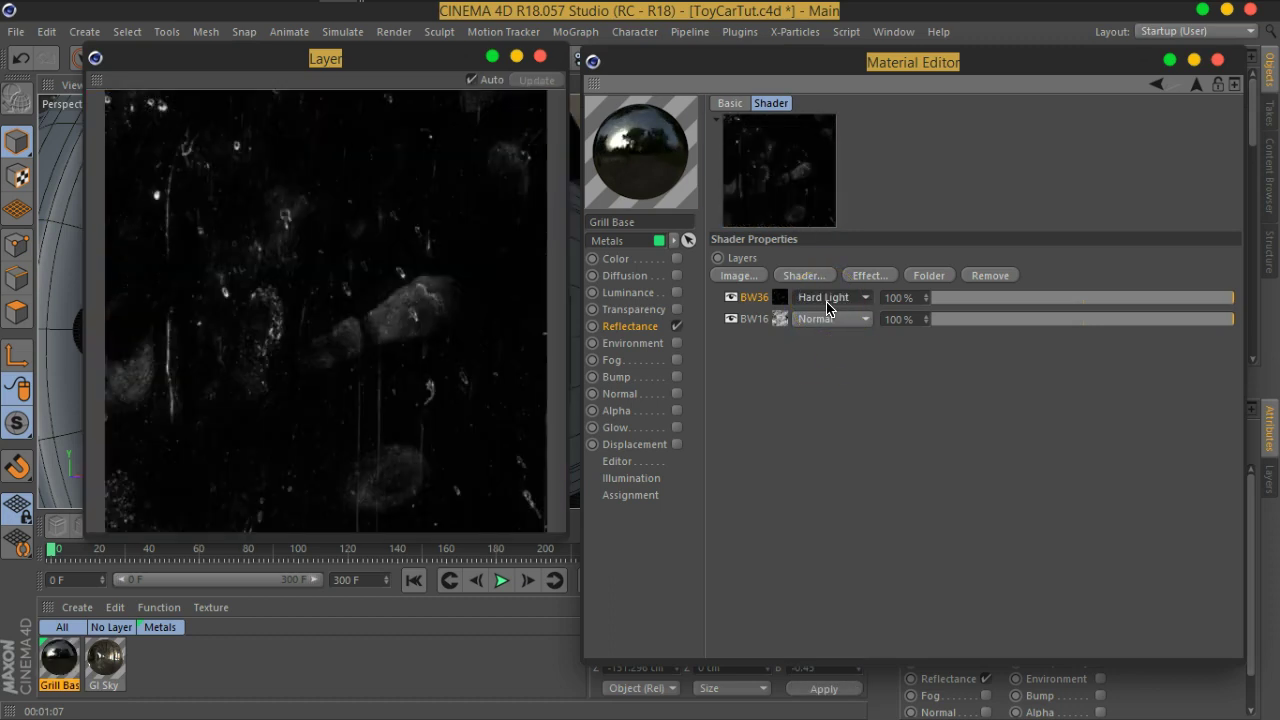
scroll(826, 307, up, 2)
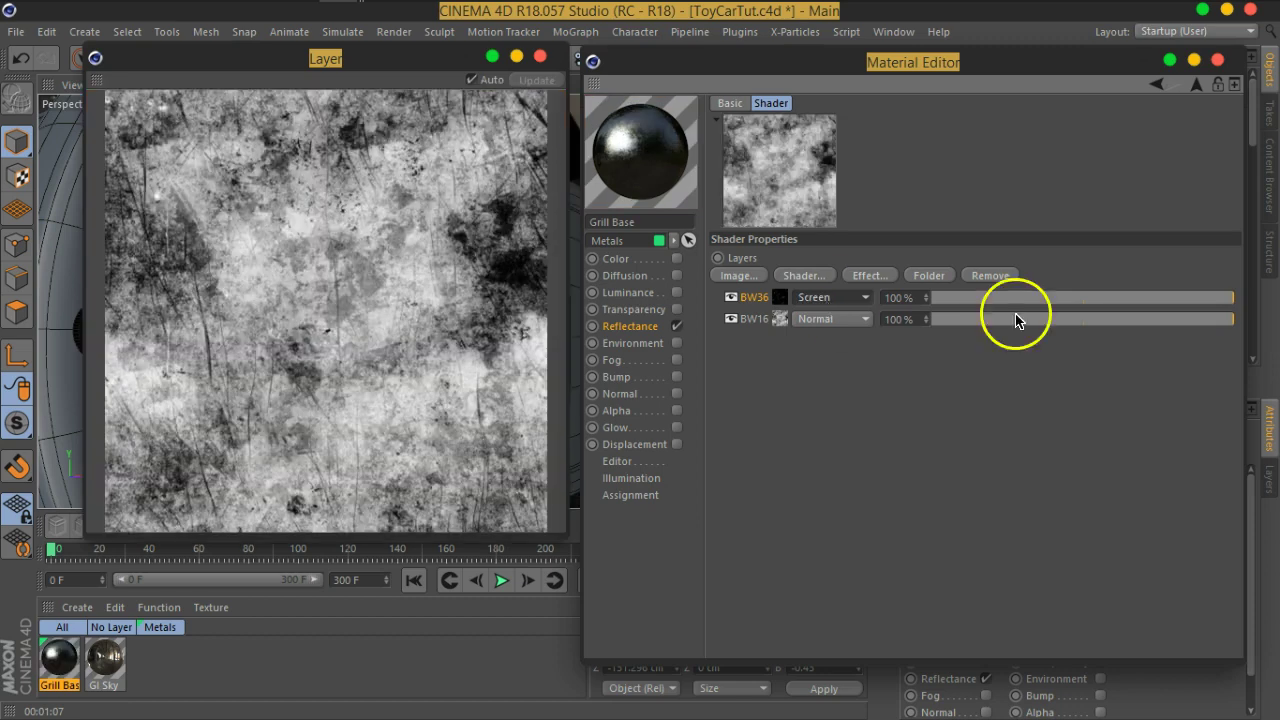
drag(1175, 328, 1093, 322)
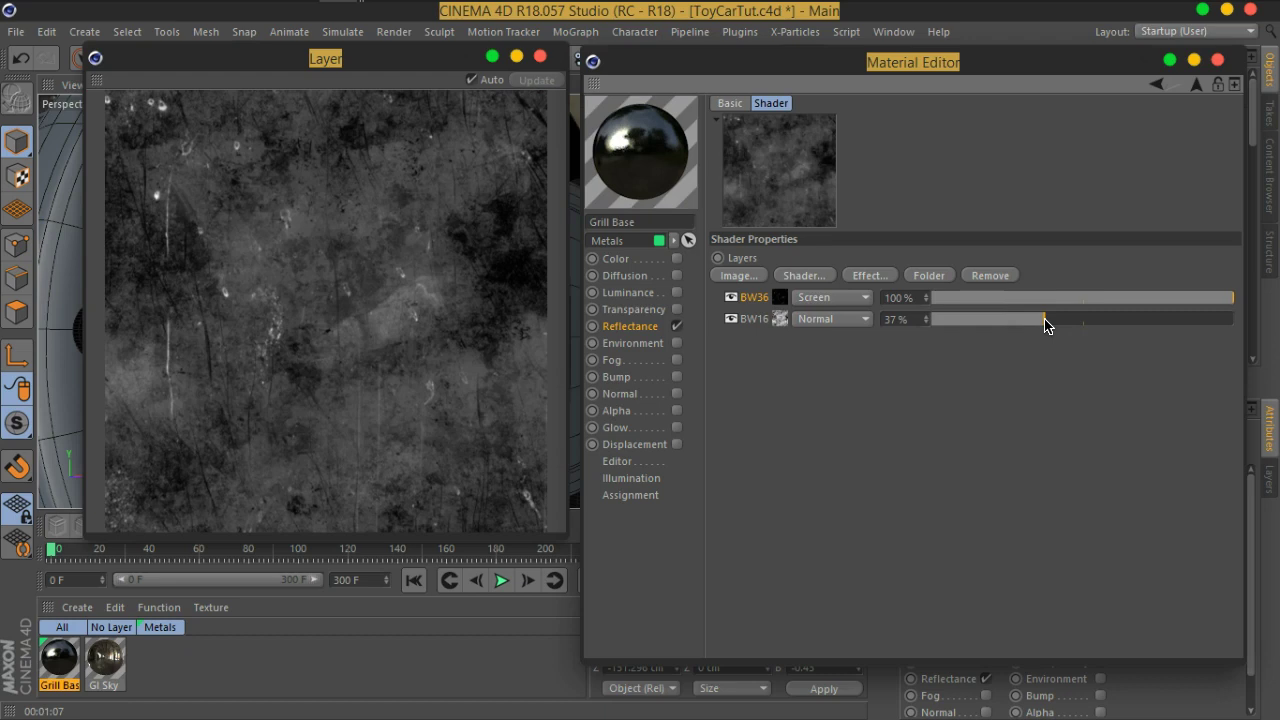
click(830, 297)
click(826, 316)
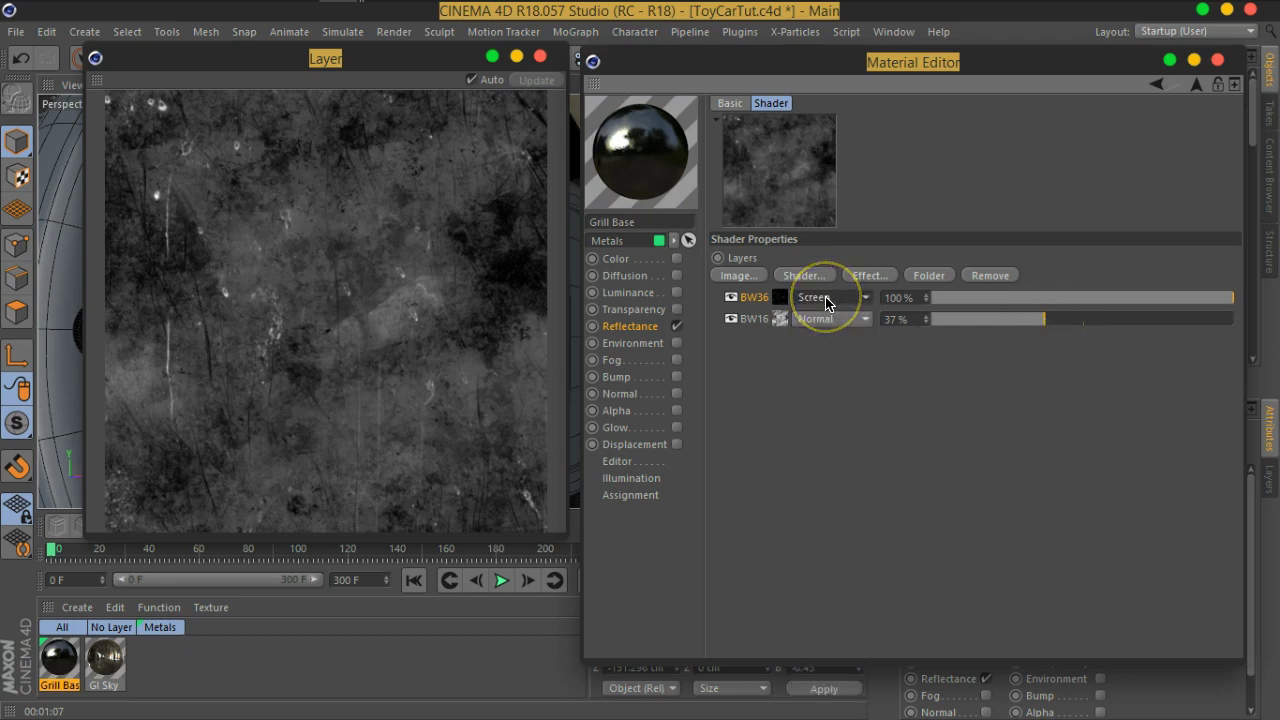
scroll(826, 304, down, 1)
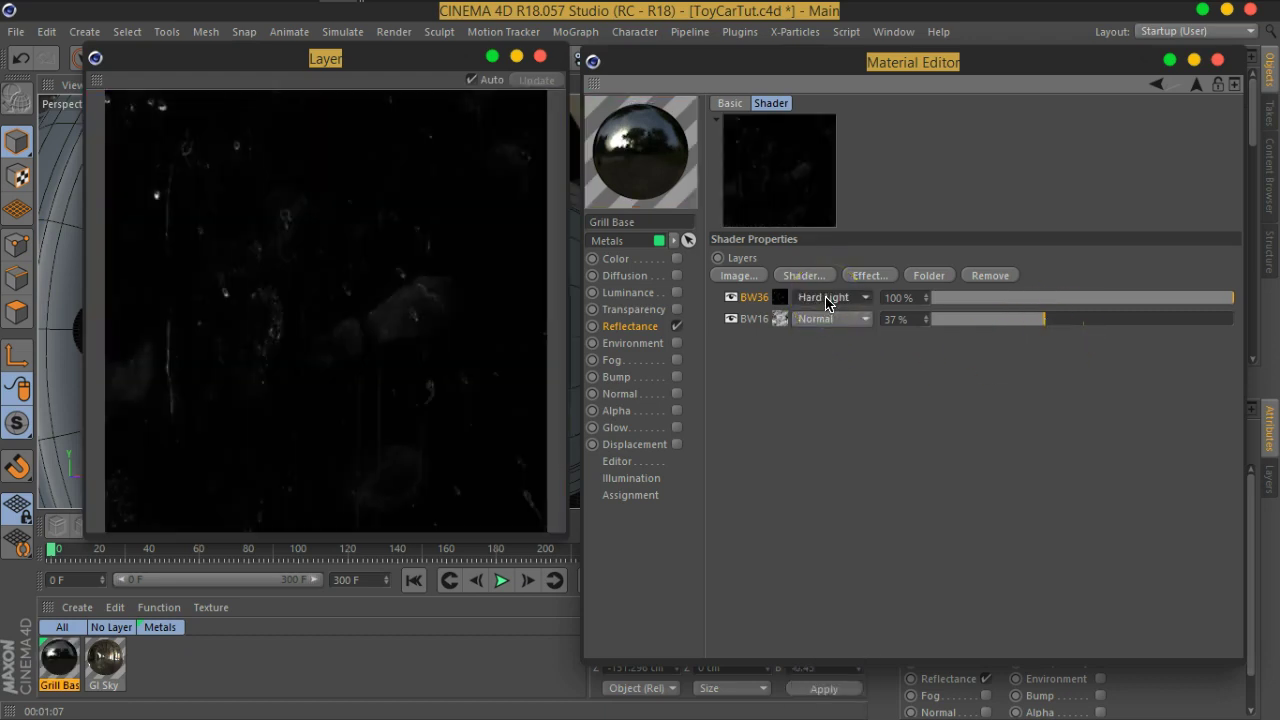
scroll(826, 304, down, 1)
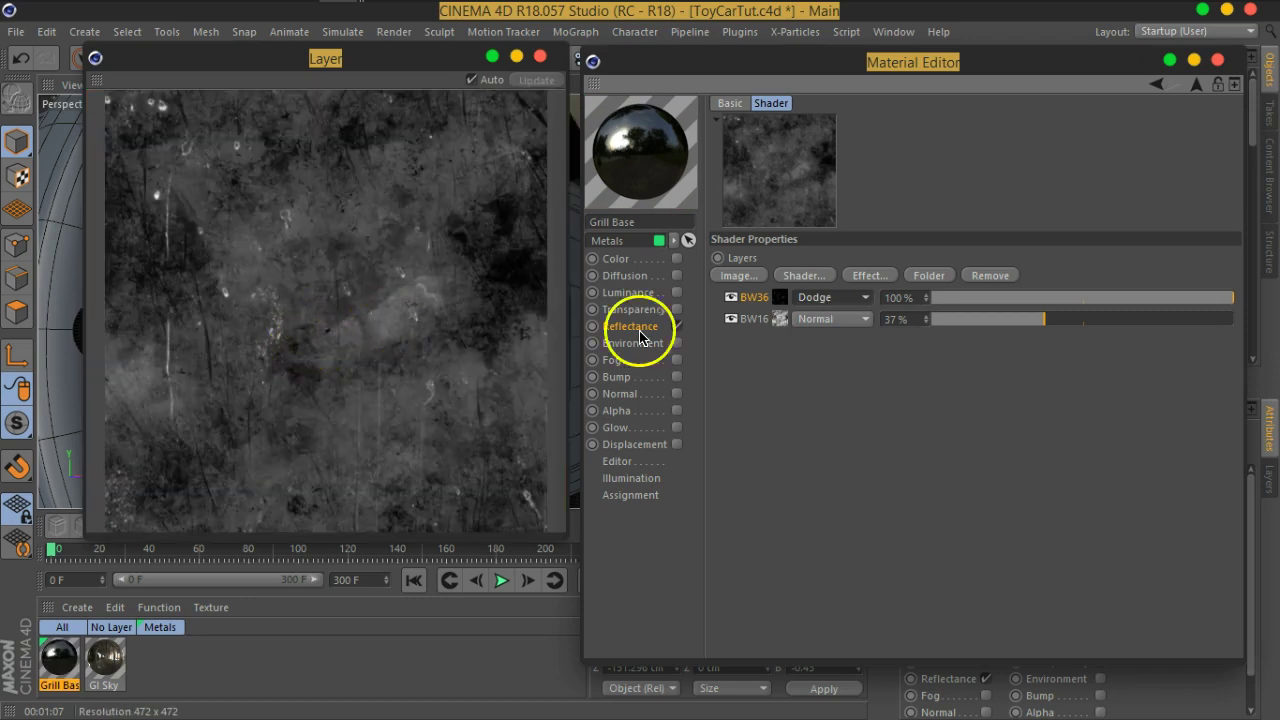
Set BW36's Black Point to 0 and White Point to 0.45, then return to the layer list.
click(779, 299)
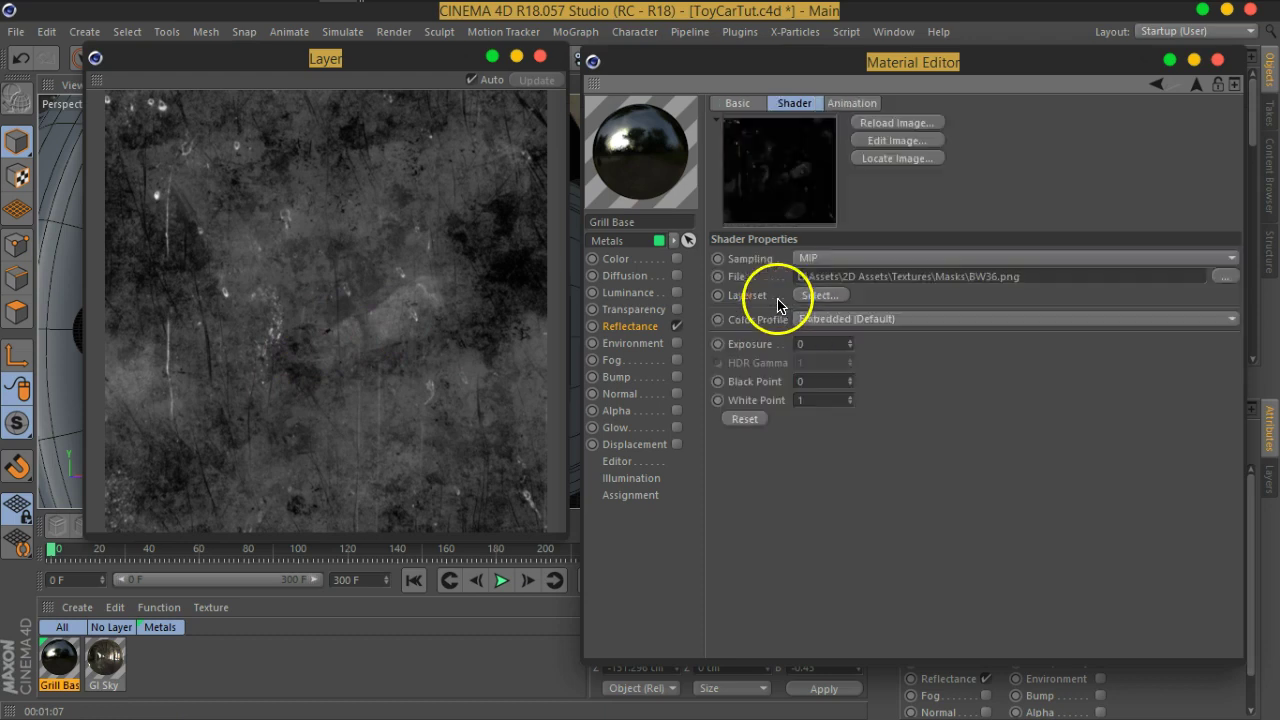
click(851, 391)
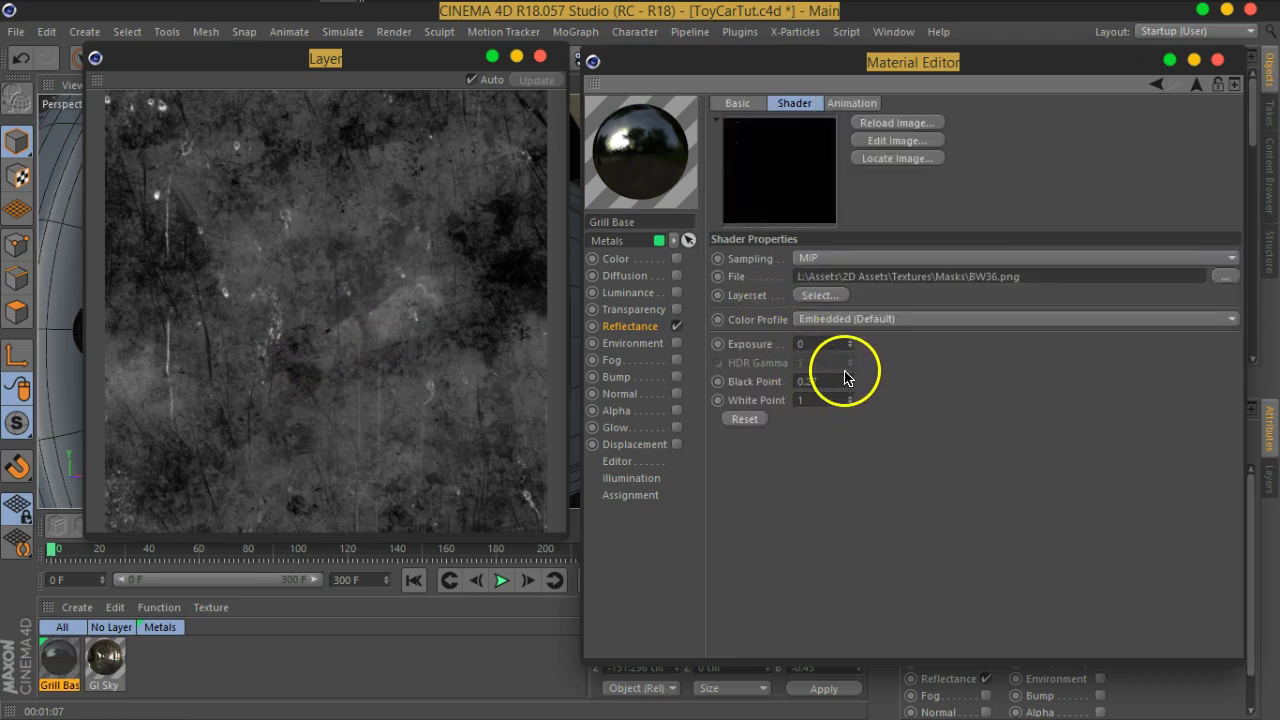
drag(850, 399, 852, 452)
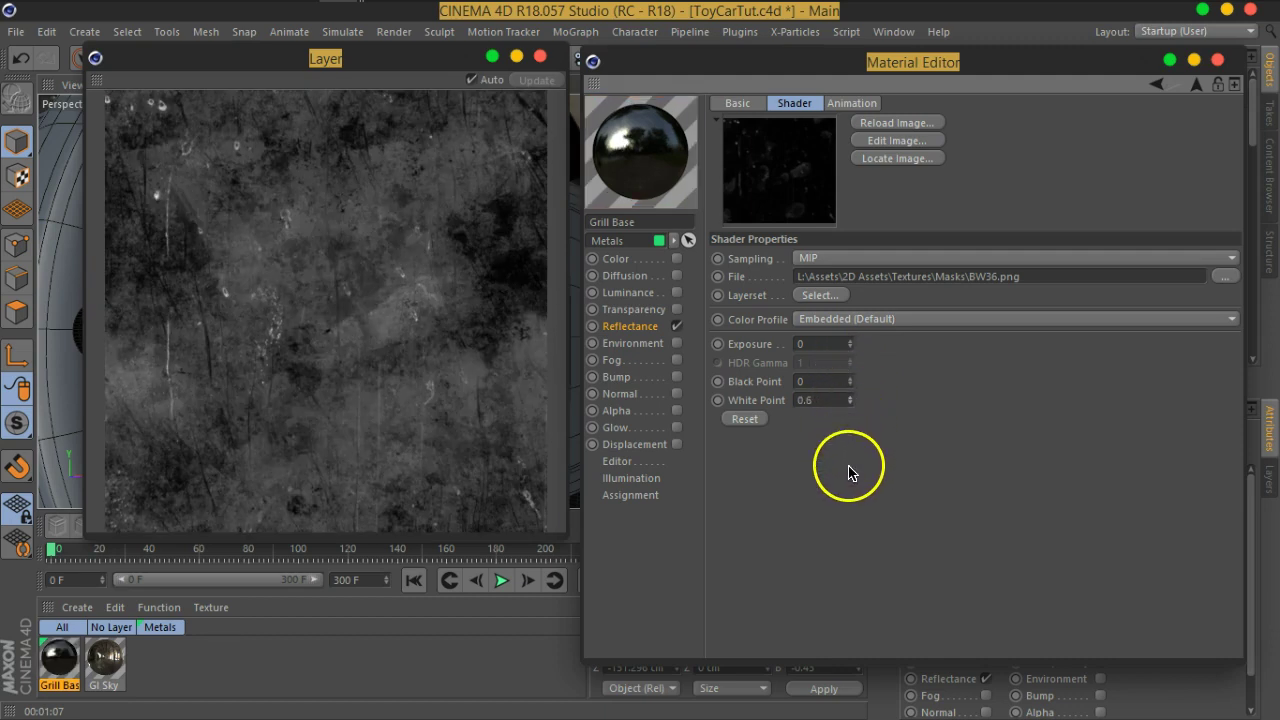
drag(852, 412, 851, 420)
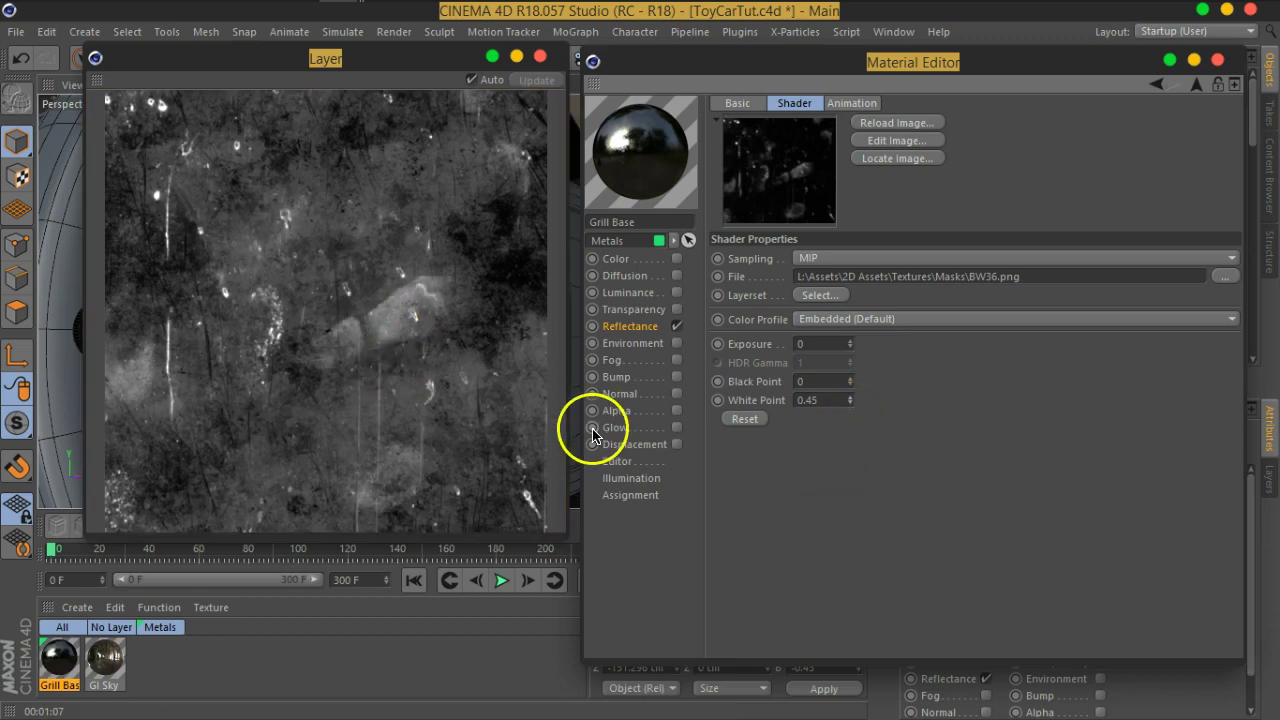
click(1196, 85)
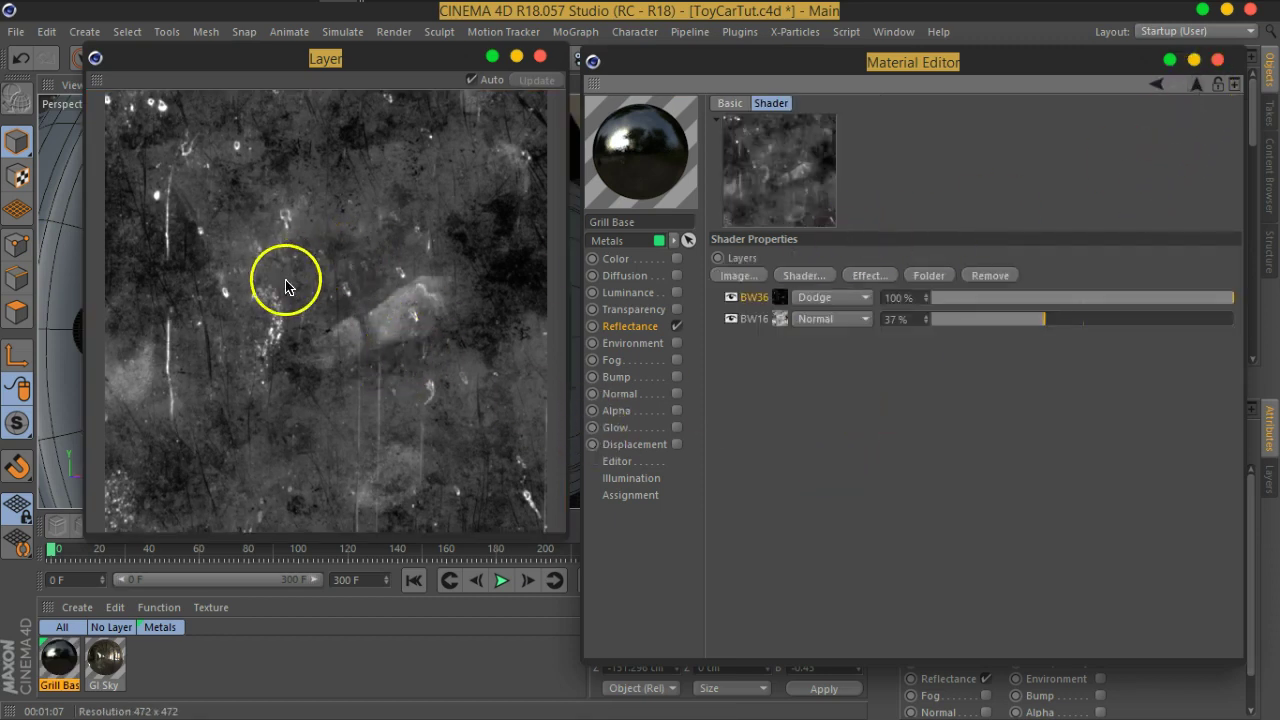
mouse_move(392, 320)
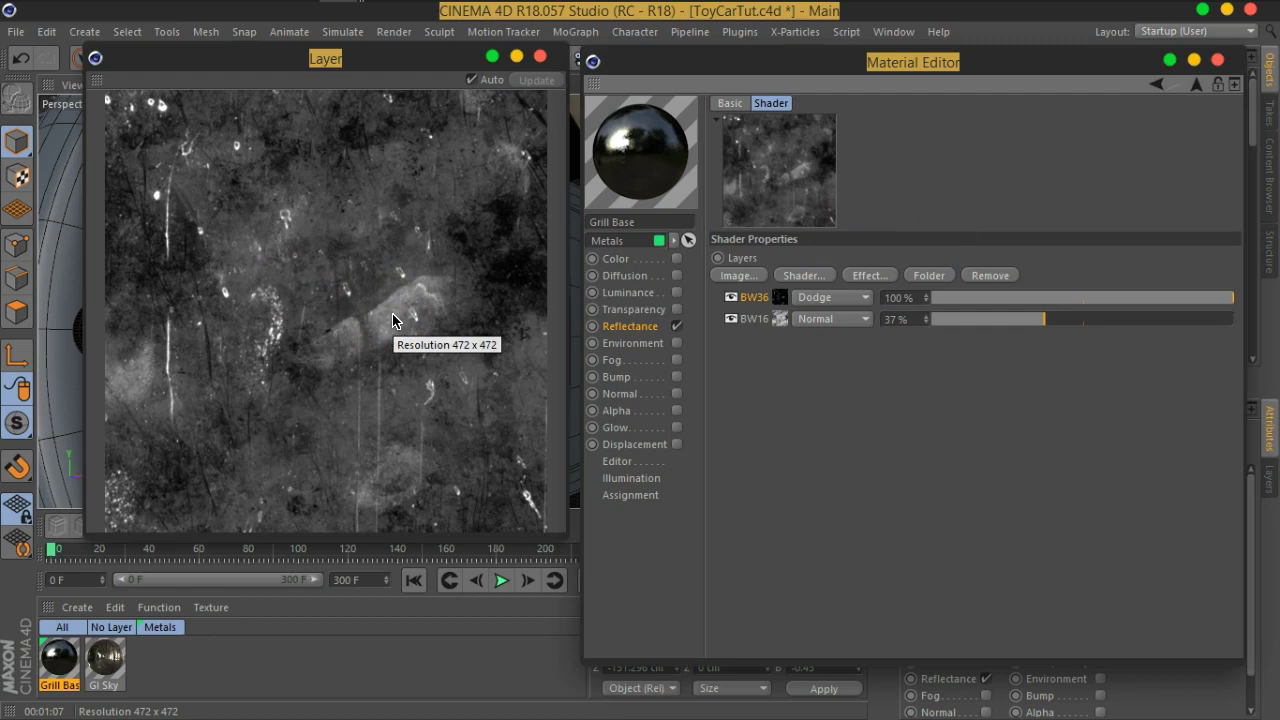
Raise BW16 opacity to 61% and add a Brightness/Contrast/Gamma effect with BW36 above it.
click(543, 374)
drag(1160, 308, 1108, 325)
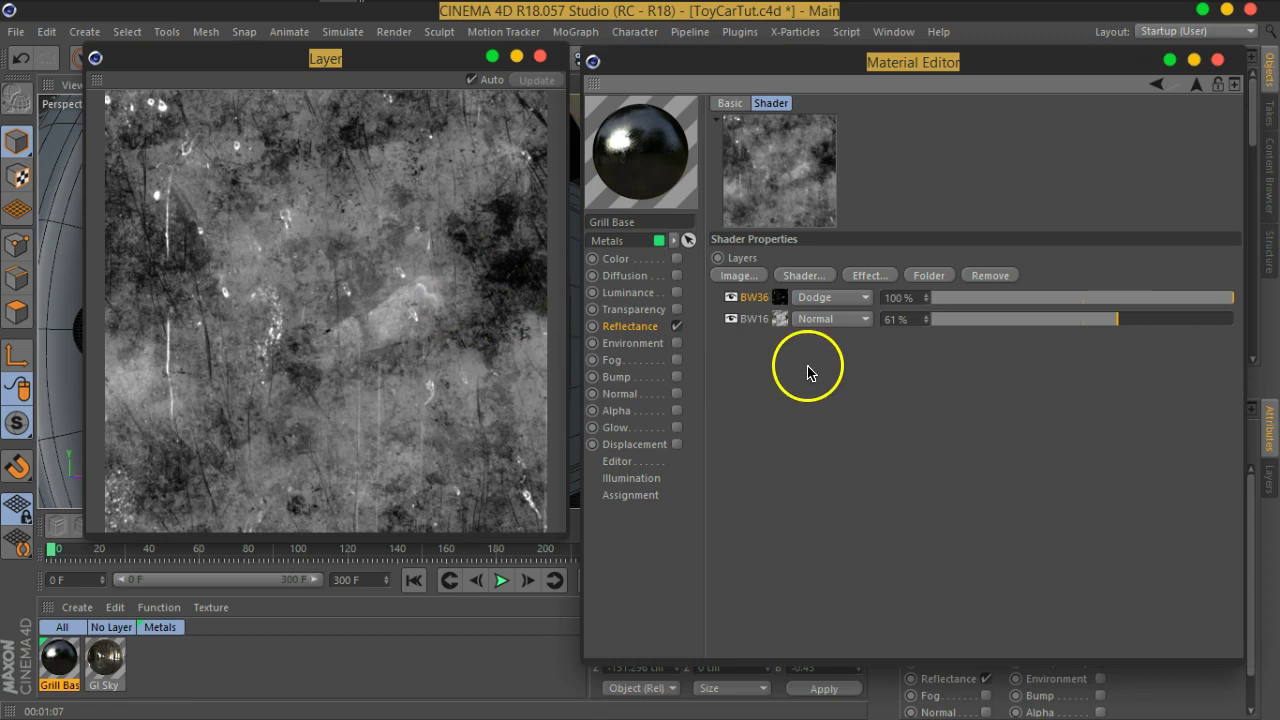
click(872, 284)
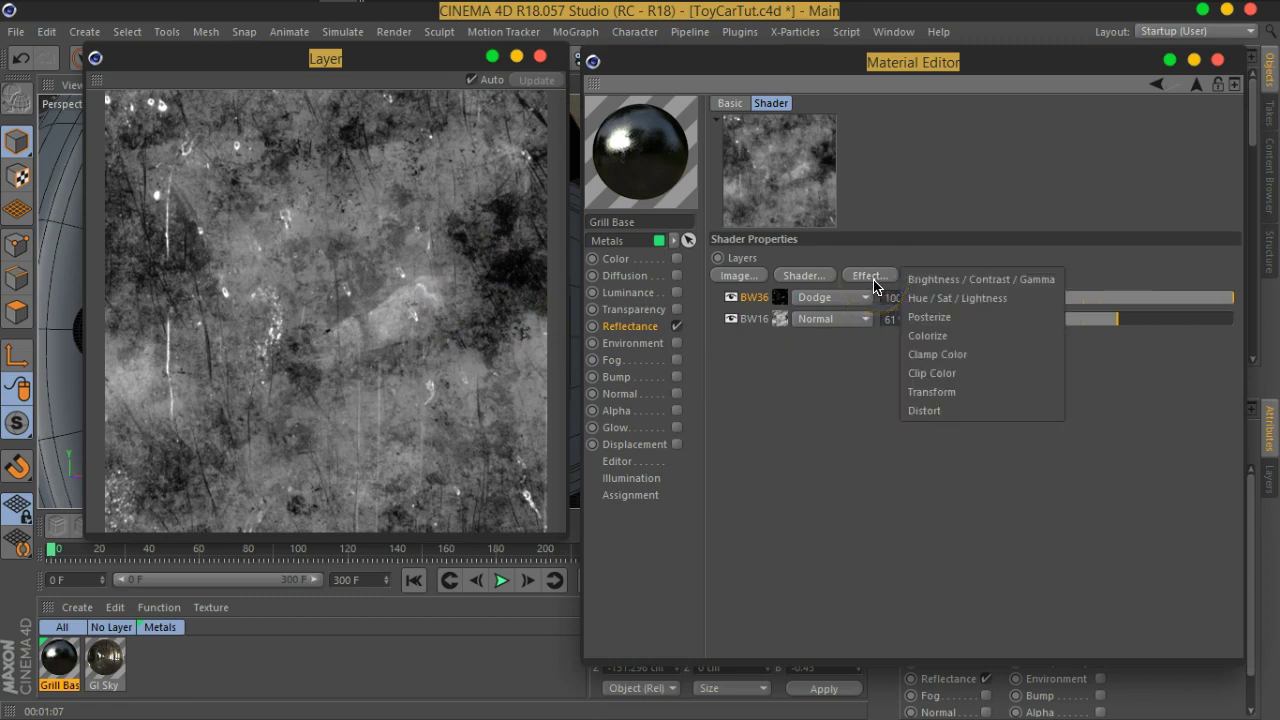
click(945, 280)
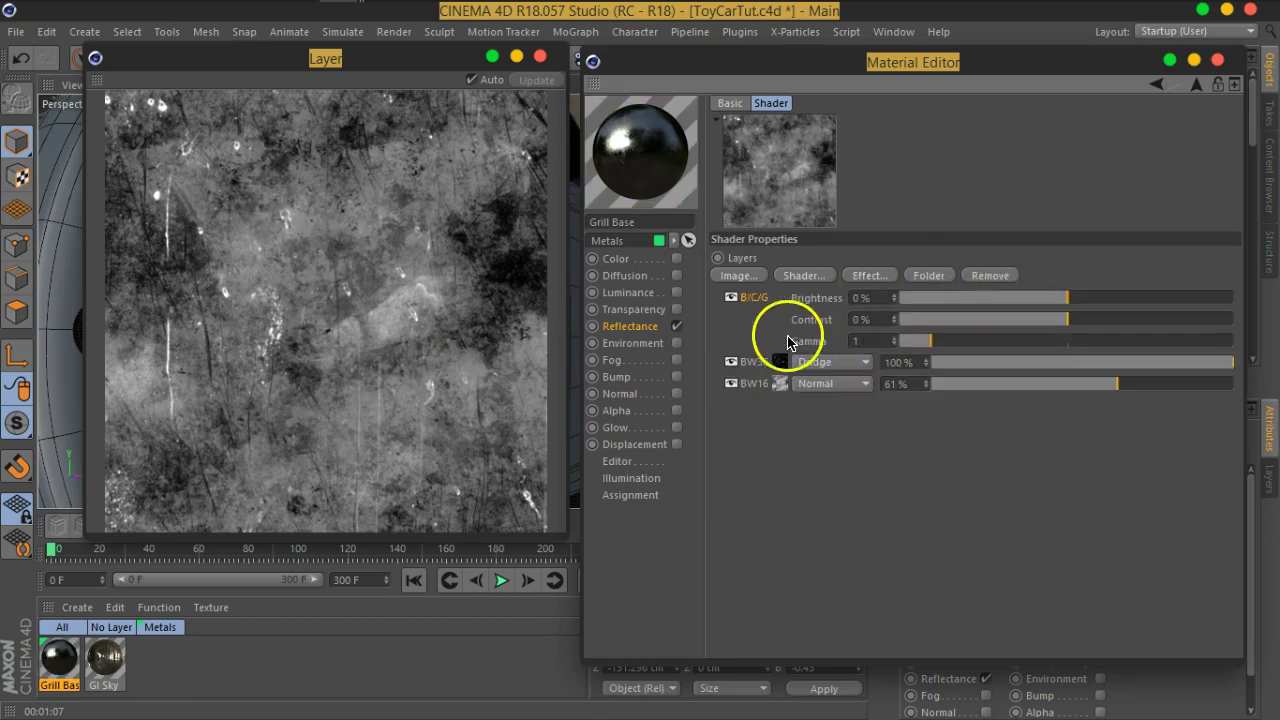
drag(750, 370, 737, 293)
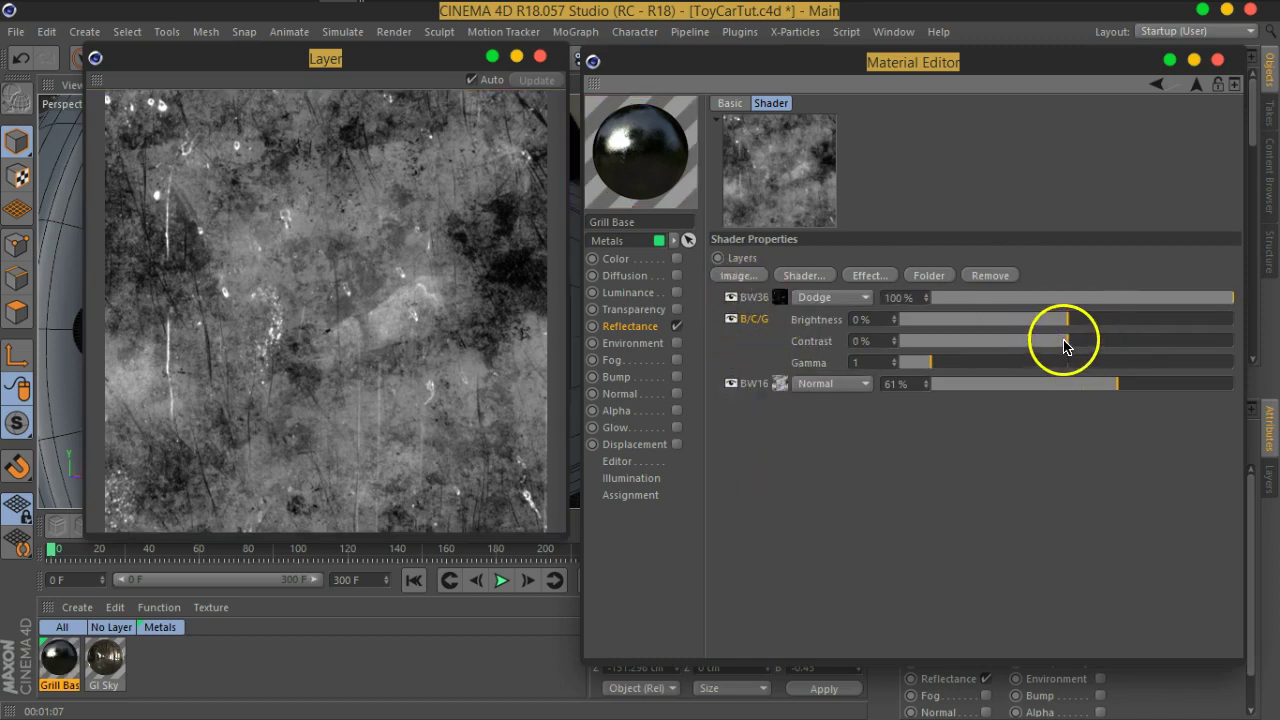
Set the adjustment's contrast to -41%, gamma to 0.6 and brightness to -4%.
drag(1064, 346, 1010, 346)
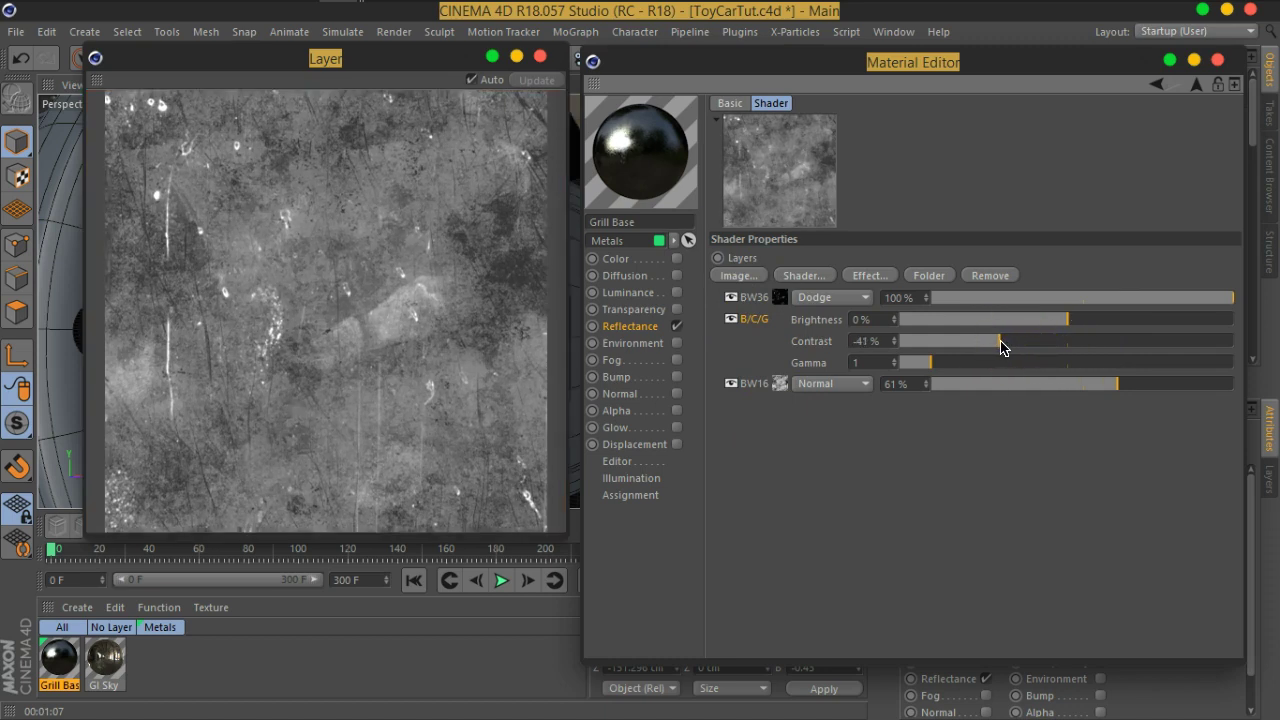
drag(928, 368, 922, 368)
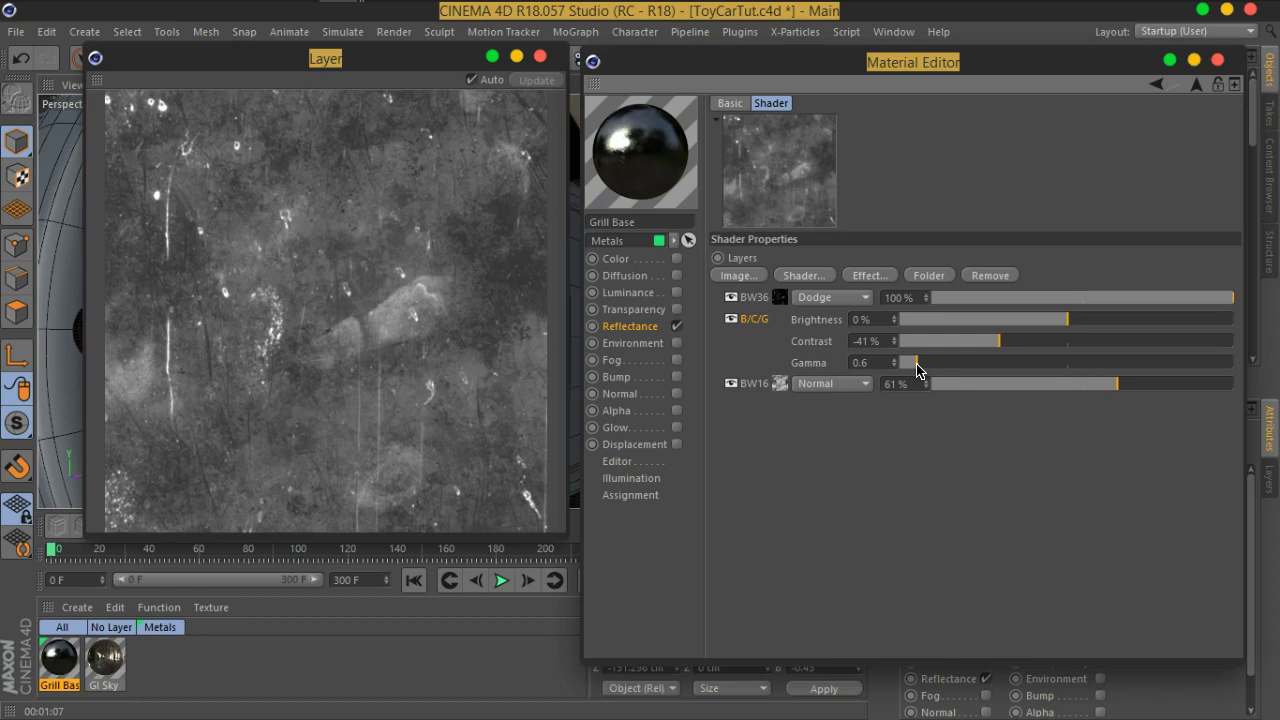
mouse_move(980, 343)
mouse_down()
mouse_move(1080, 348)
mouse_move(1081, 322)
mouse_up()
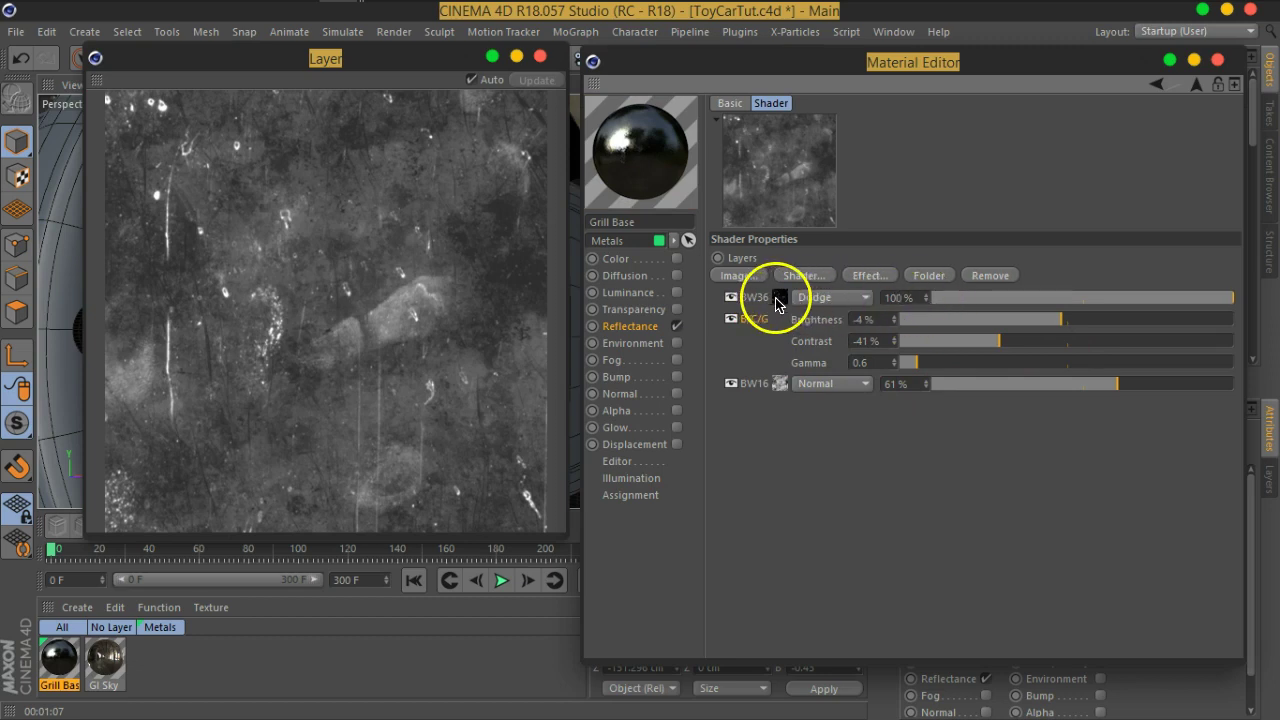
Lower the BW36 image's white point to 0.32 and return to the reflectance layer settings.
click(777, 299)
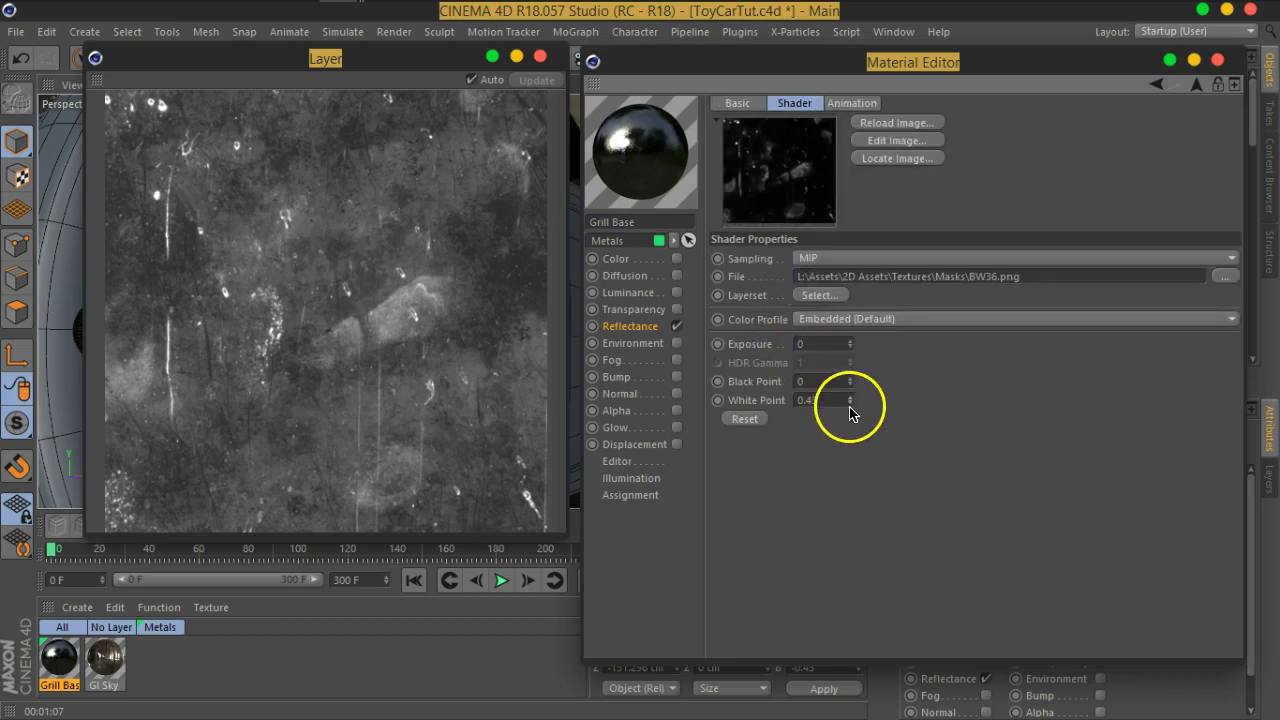
drag(848, 420, 850, 422)
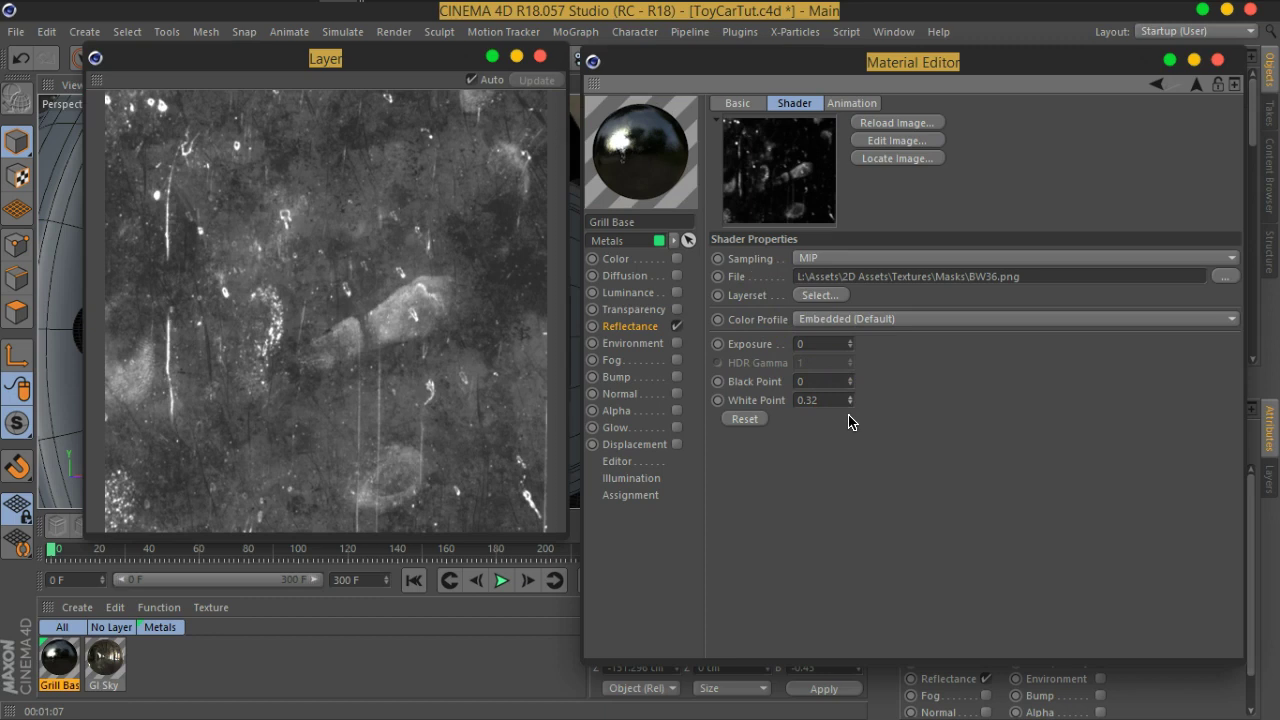
click(1196, 86)
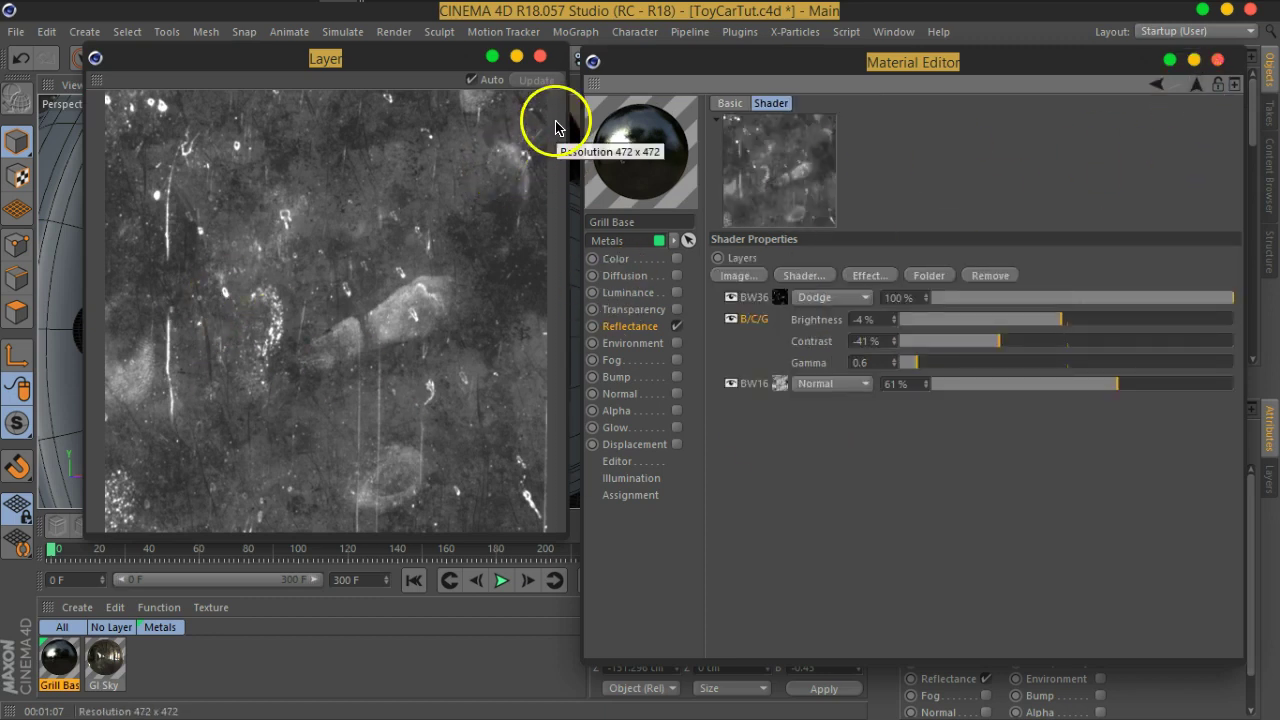
click(1197, 85)
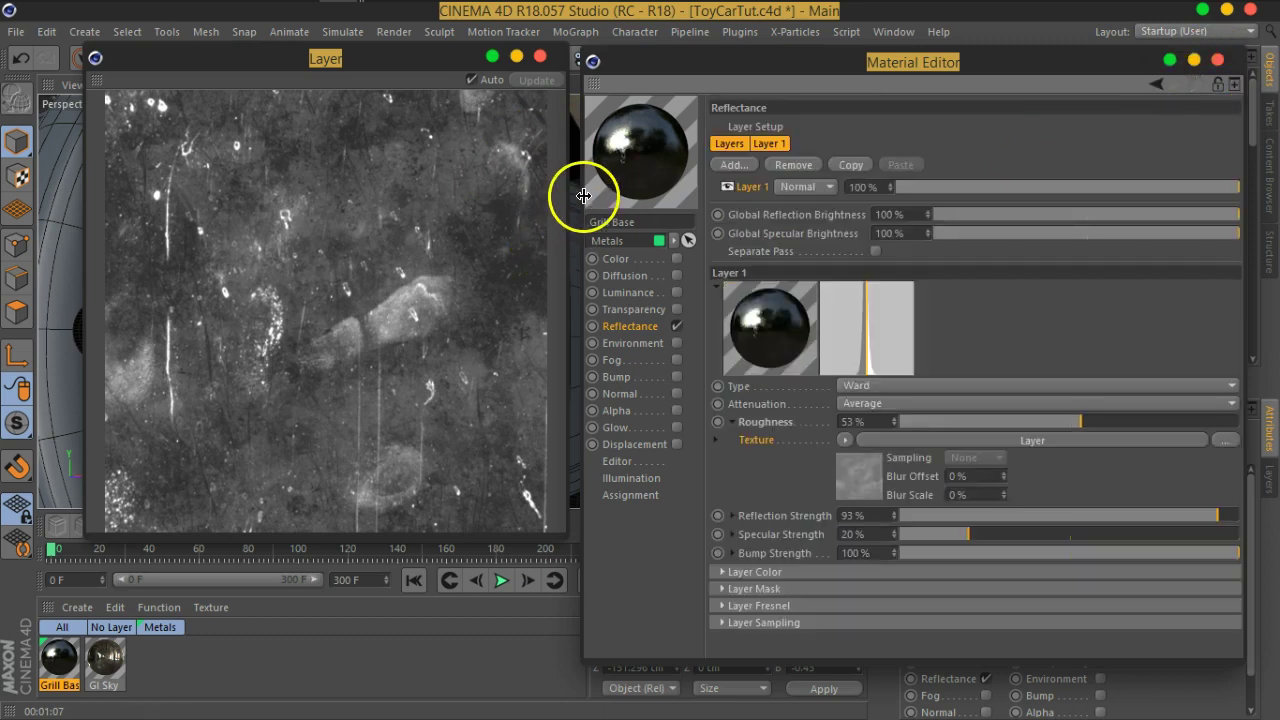
Raise the Grill Base reflection roughness to 69% while checking it in a large preview.
click(540, 56)
right_click(640, 160)
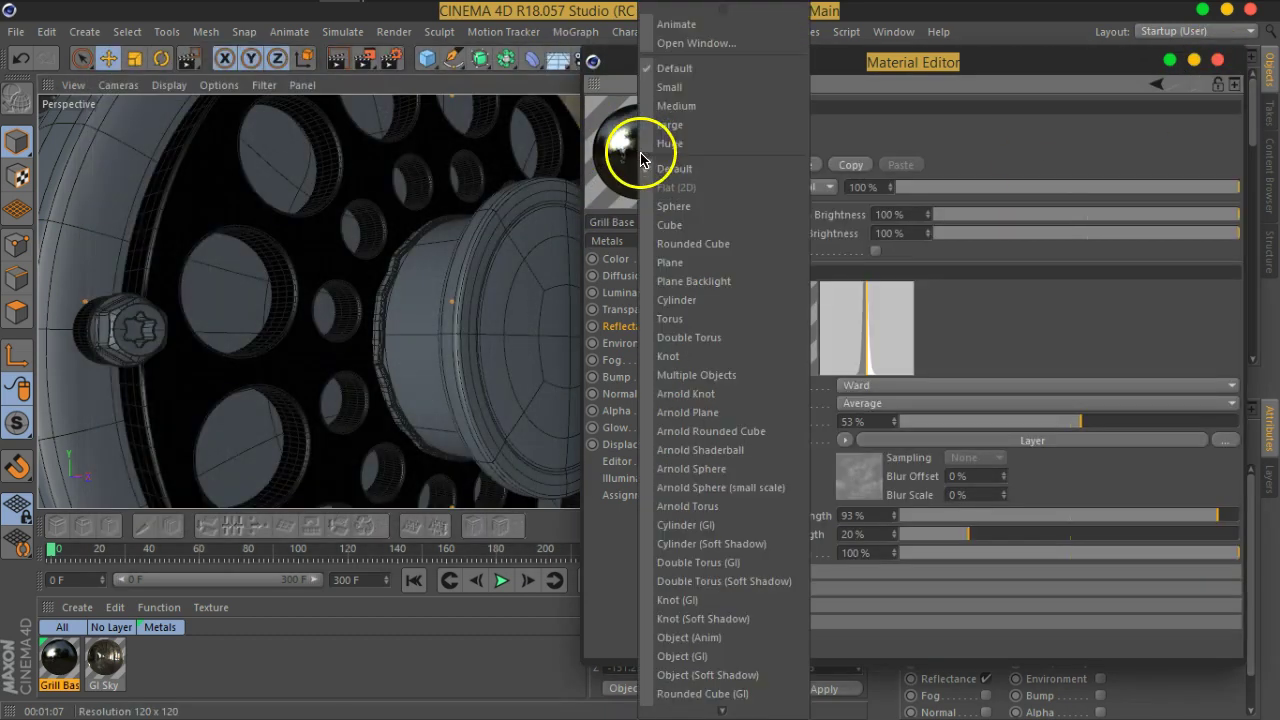
click(678, 43)
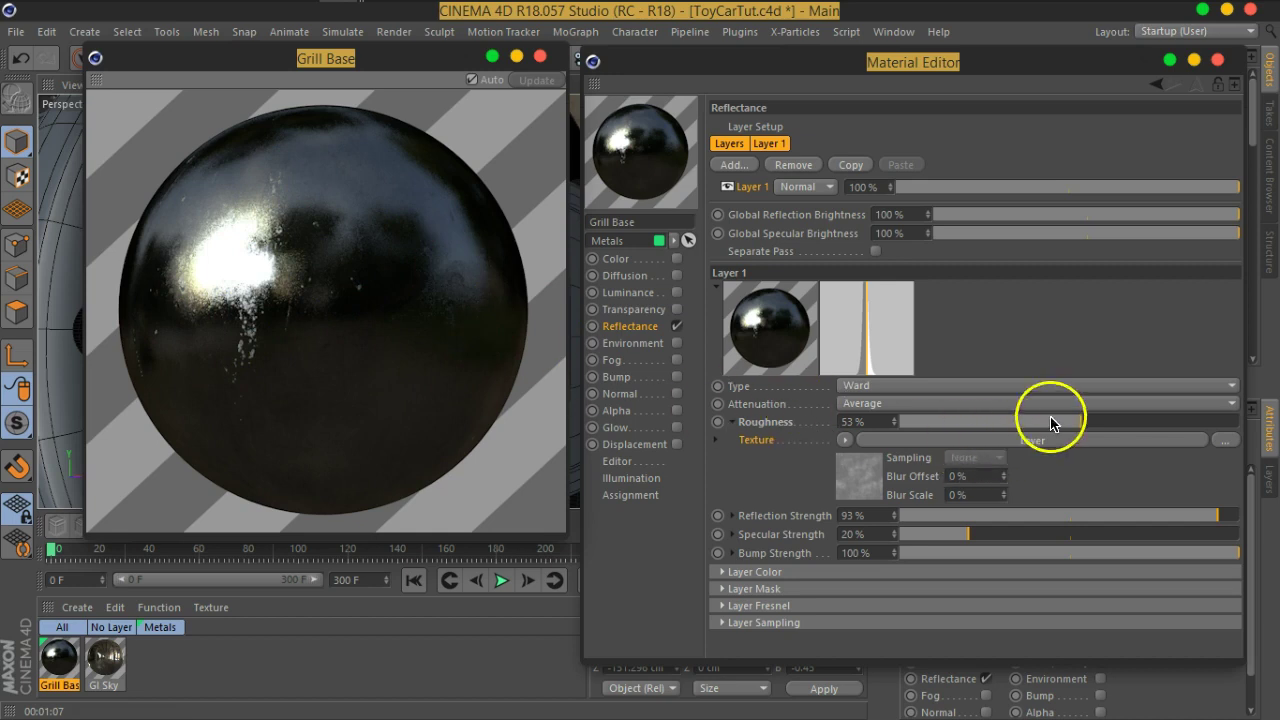
drag(1051, 422, 1137, 418)
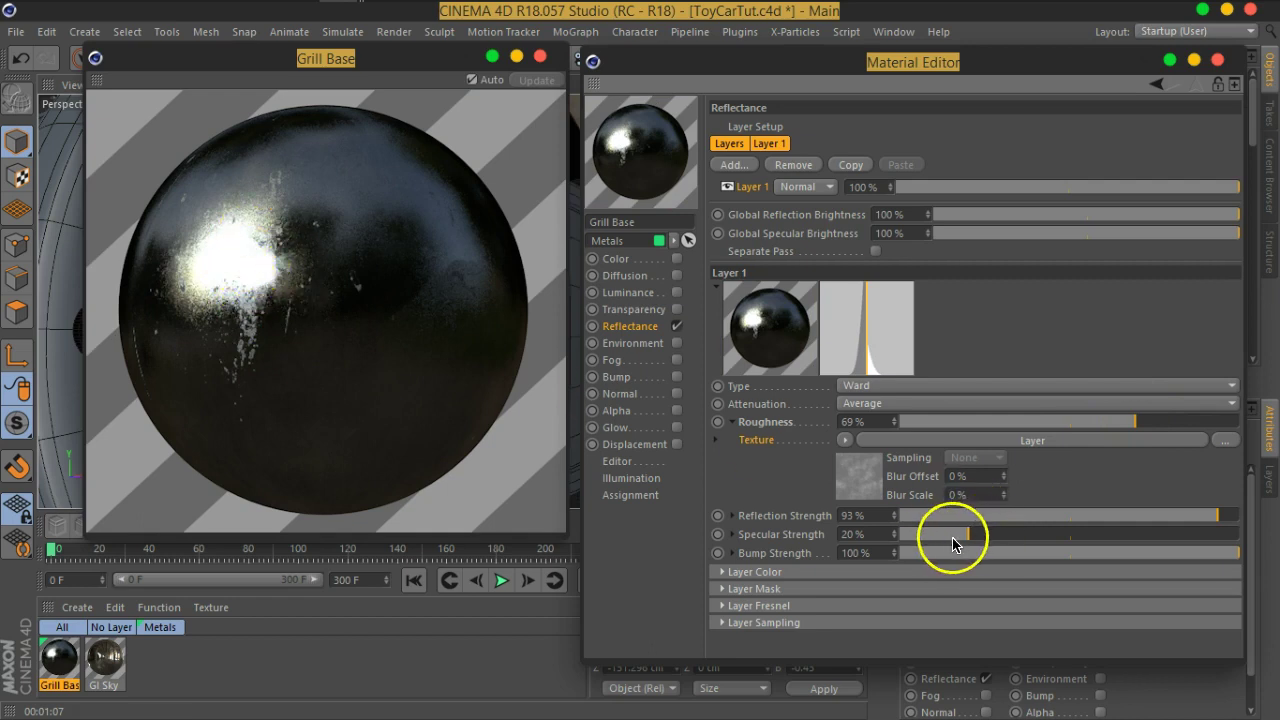
click(540, 56)
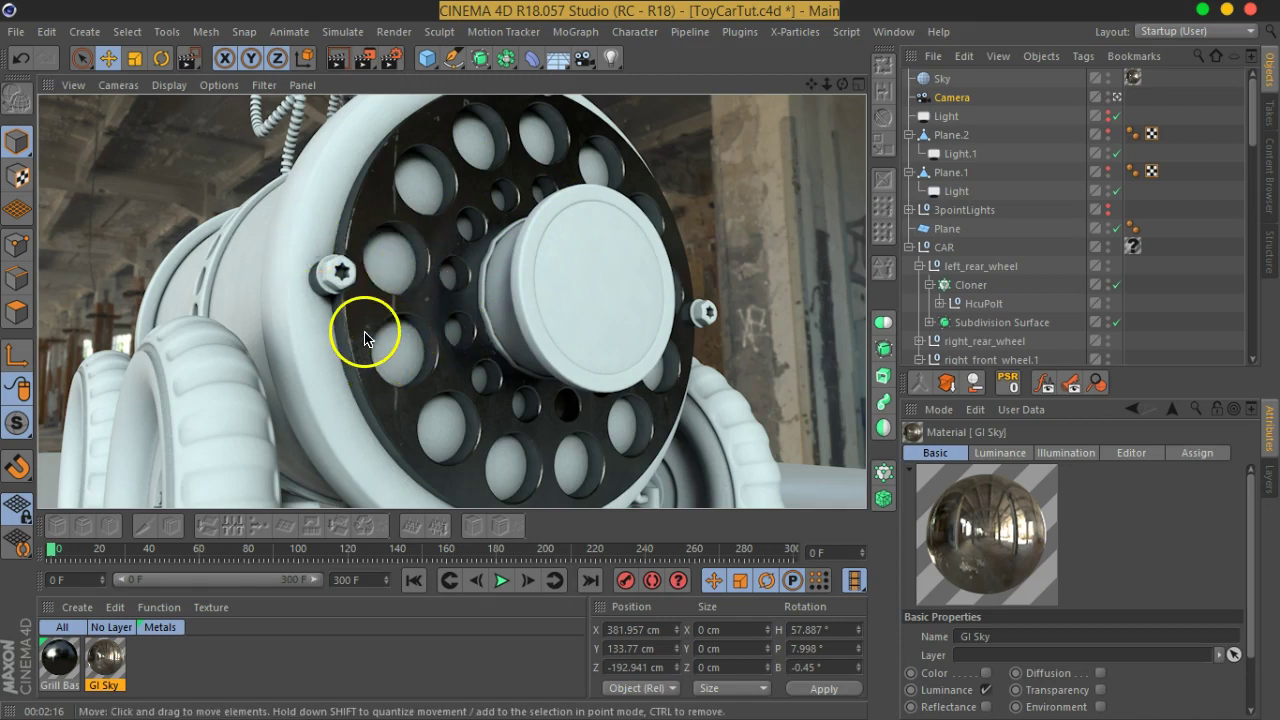
Add a Colorize effect to the top of the Grill Base reflectance roughness Layer shader.
double_click(57, 660)
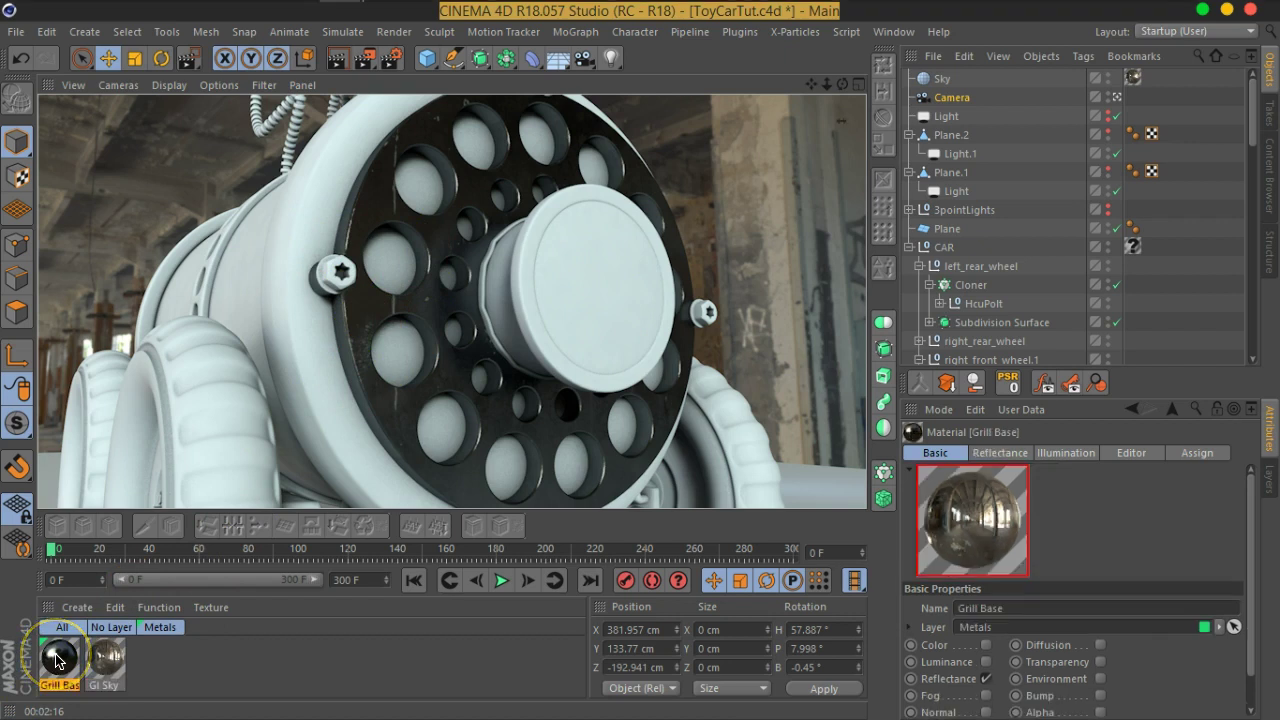
drag(686, 121, 822, 44)
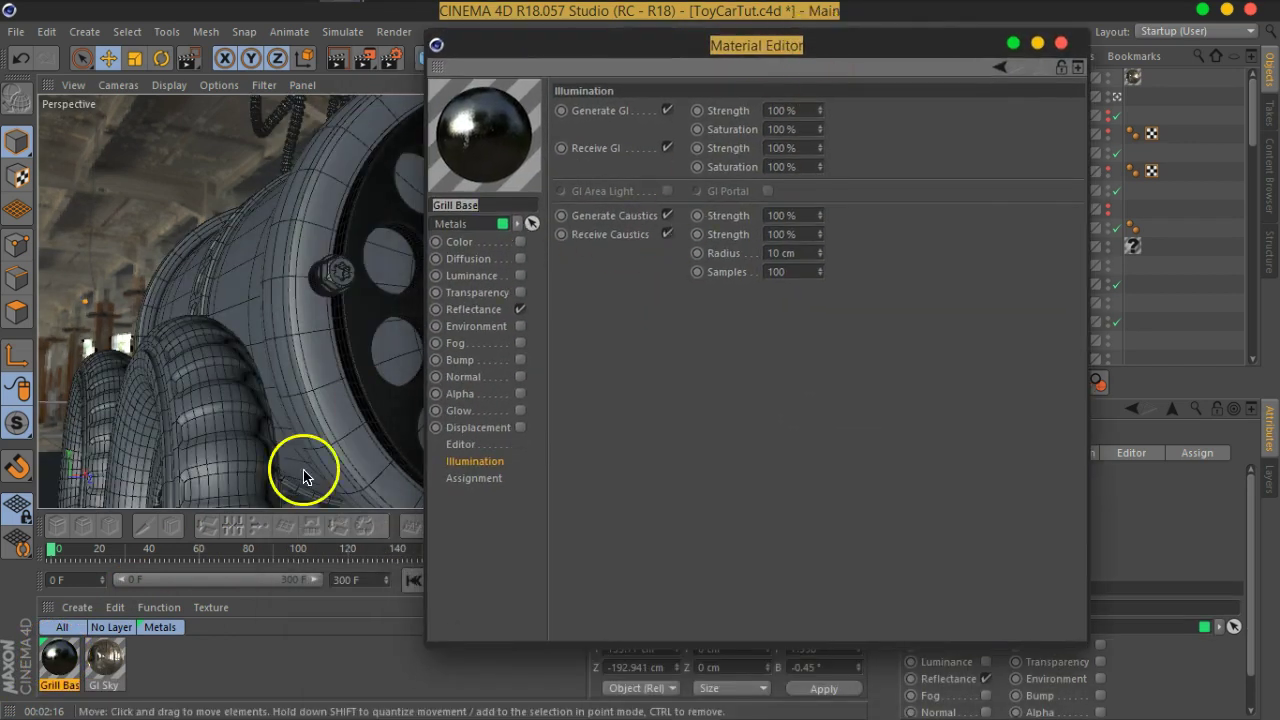
click(62, 658)
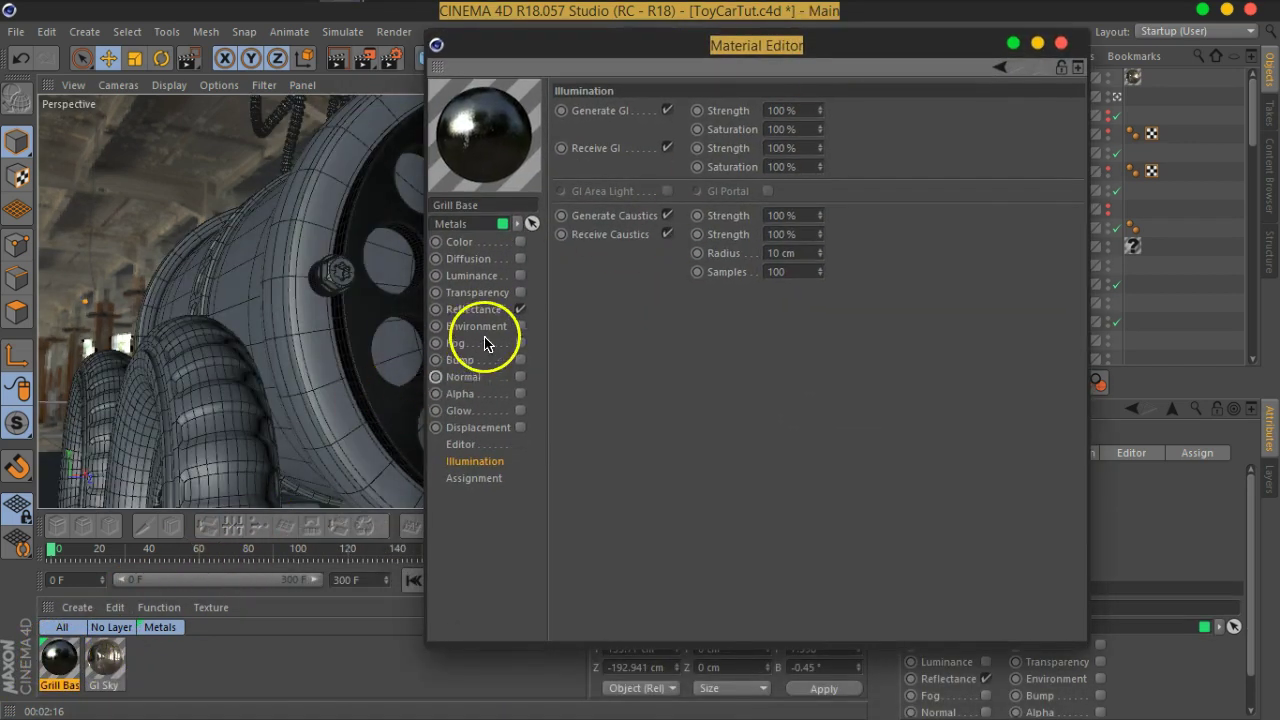
click(474, 309)
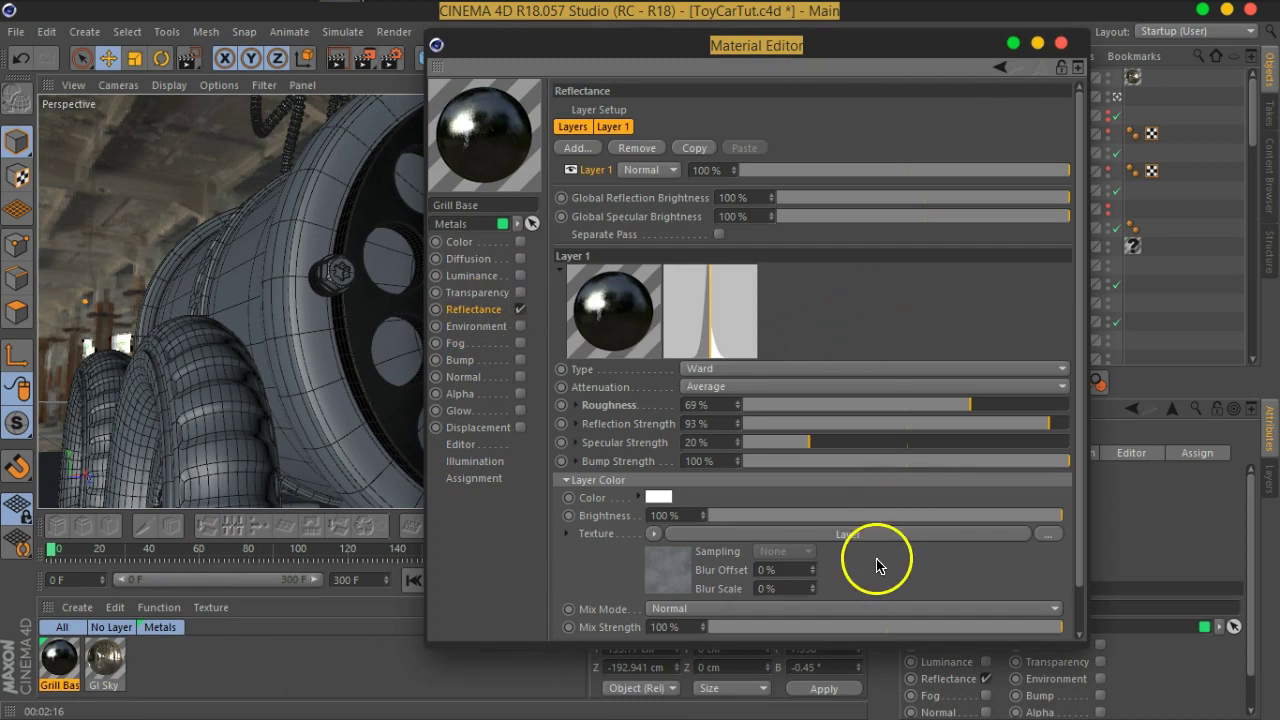
scroll(871, 590, down, 2)
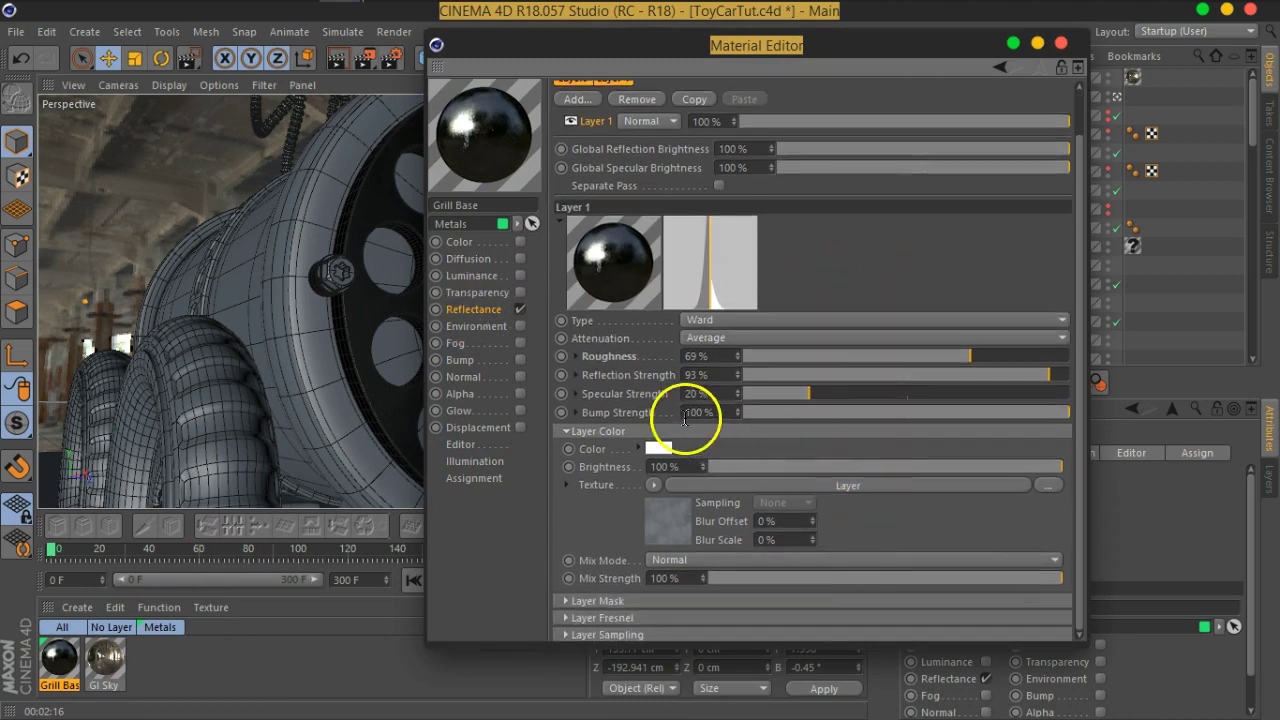
click(576, 356)
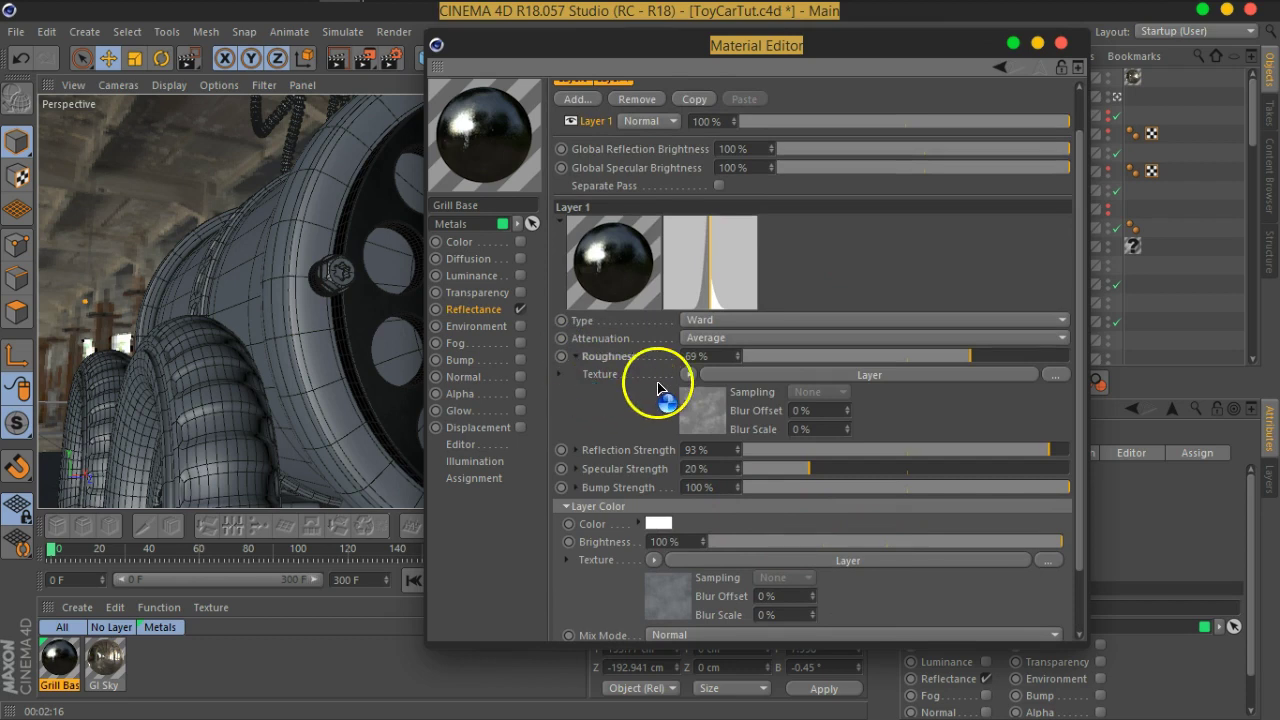
click(826, 376)
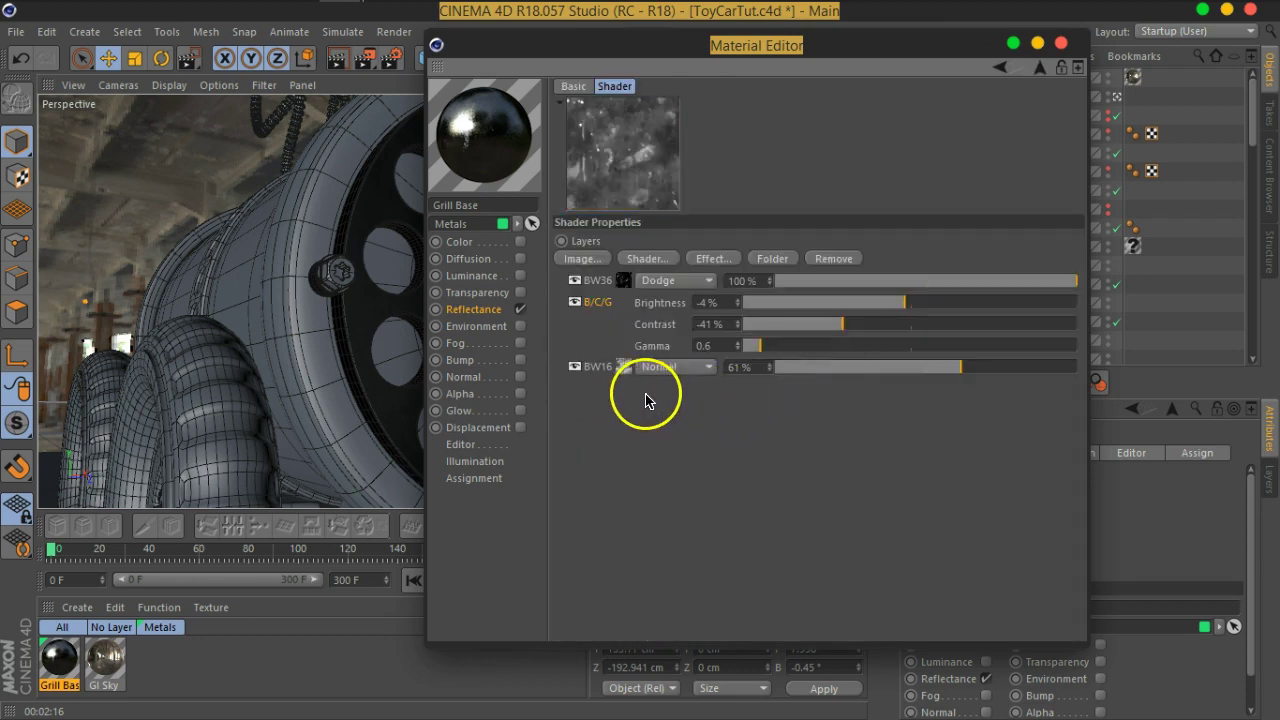
click(712, 262)
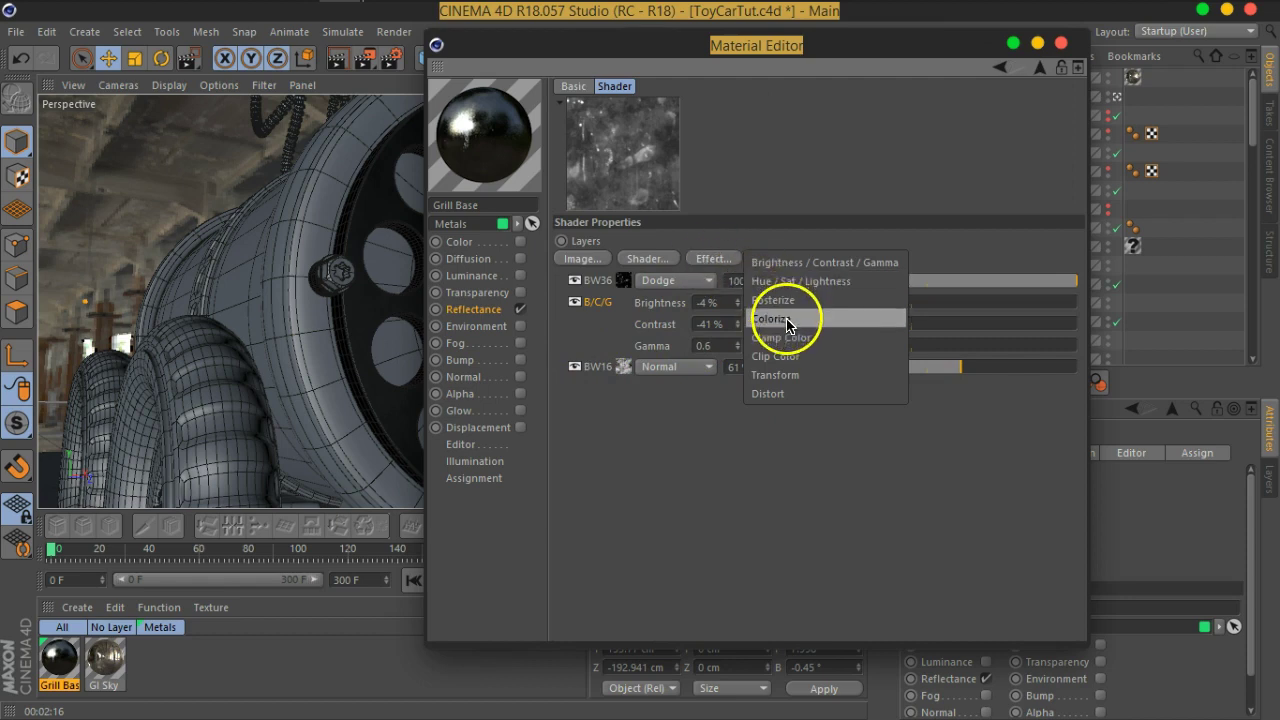
click(790, 322)
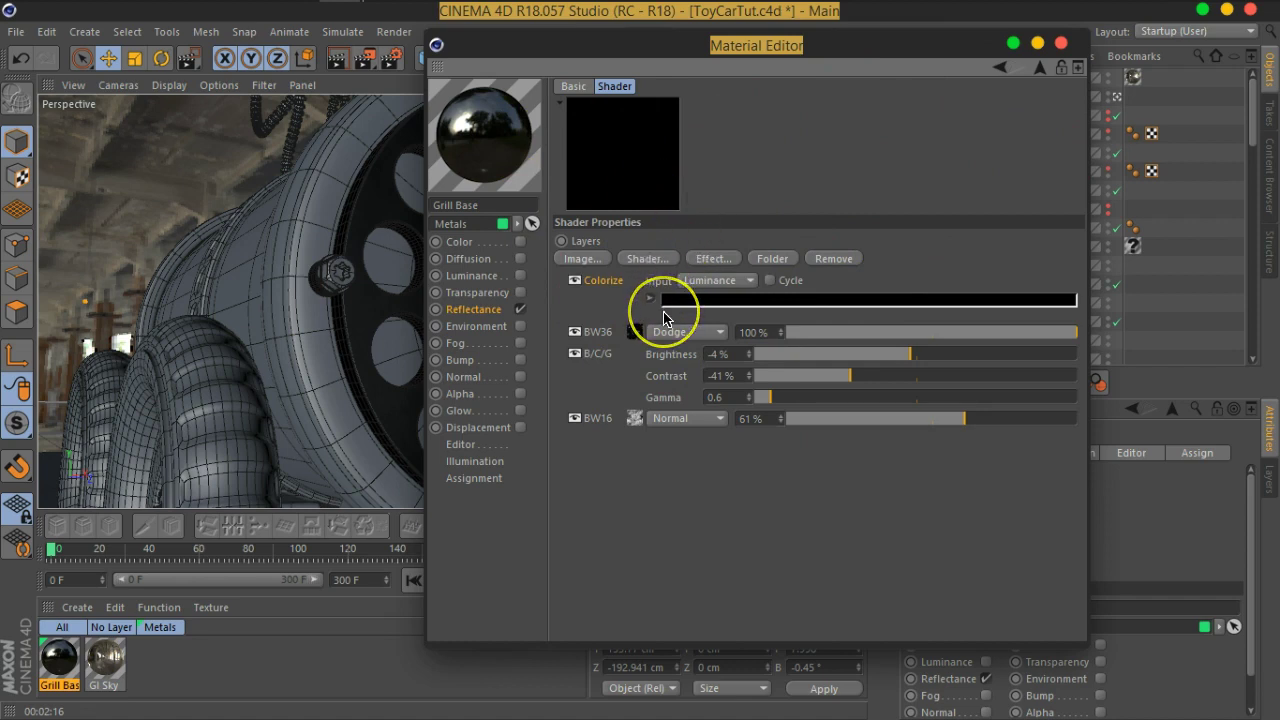
Set the Colorize gradient's right end knot to pure white (V 100%).
click(666, 312)
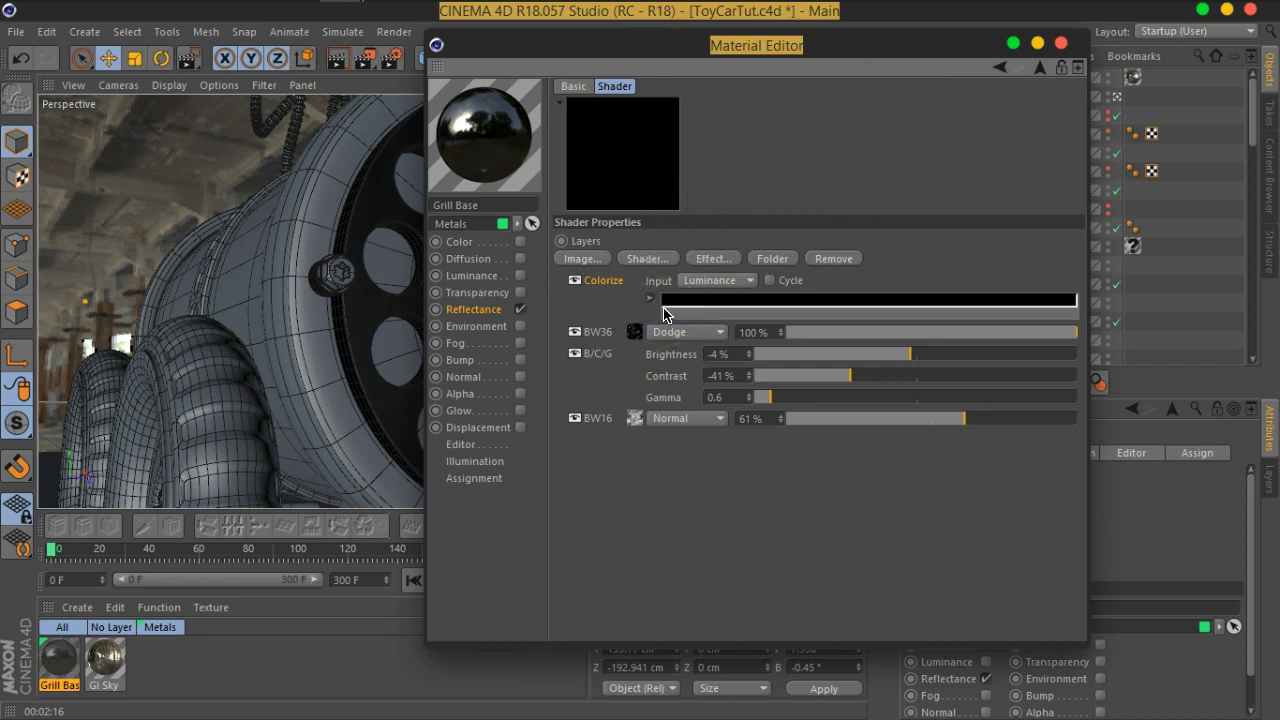
double_click(668, 312)
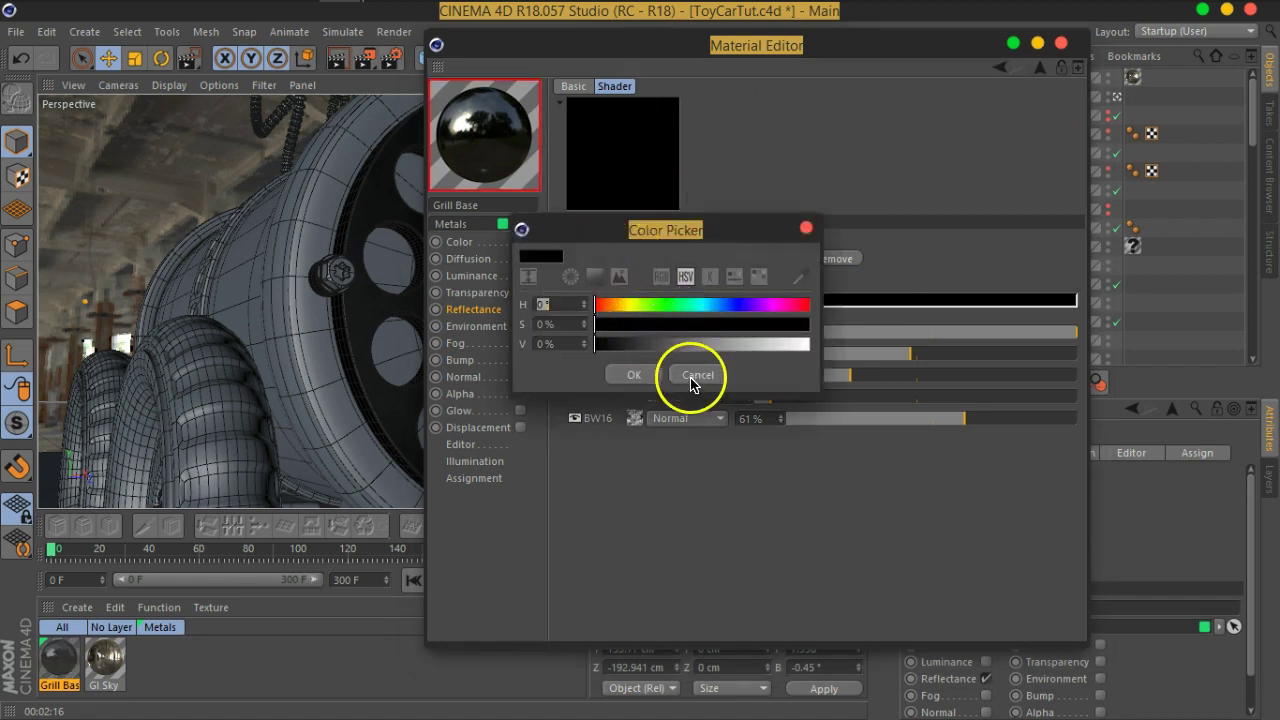
click(634, 375)
double_click(1078, 308)
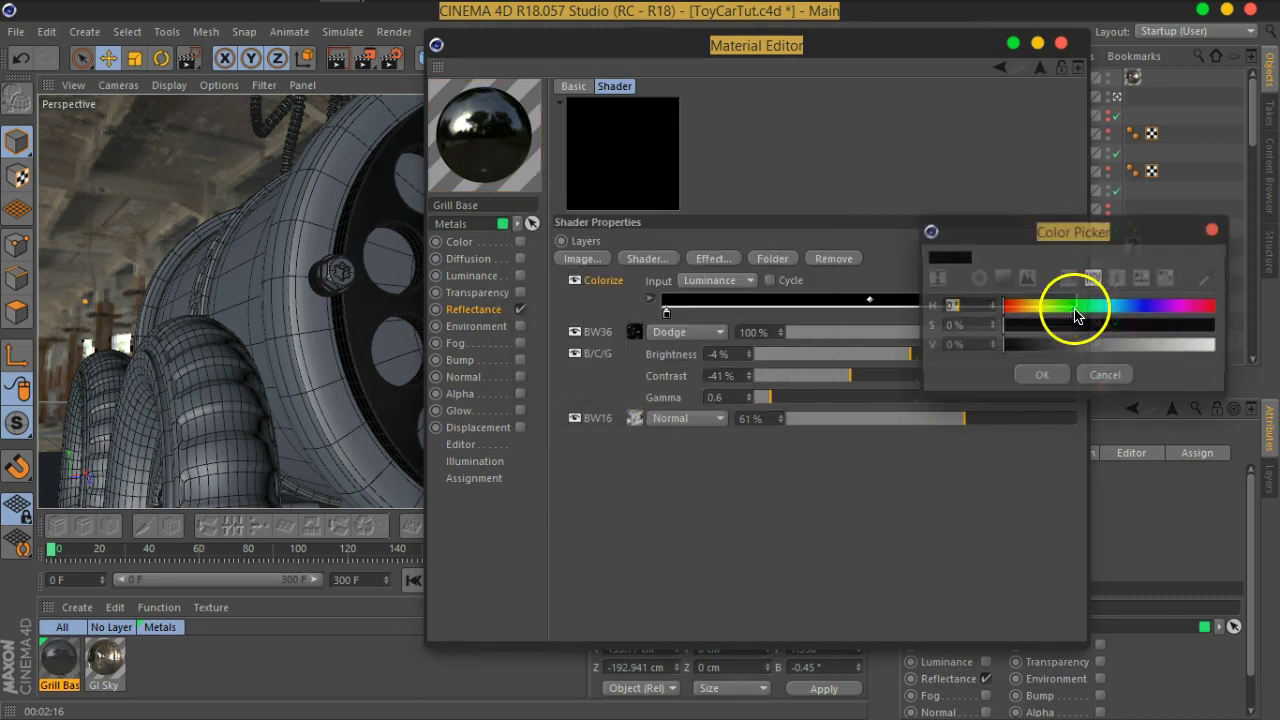
drag(1082, 348, 1246, 358)
click(1043, 377)
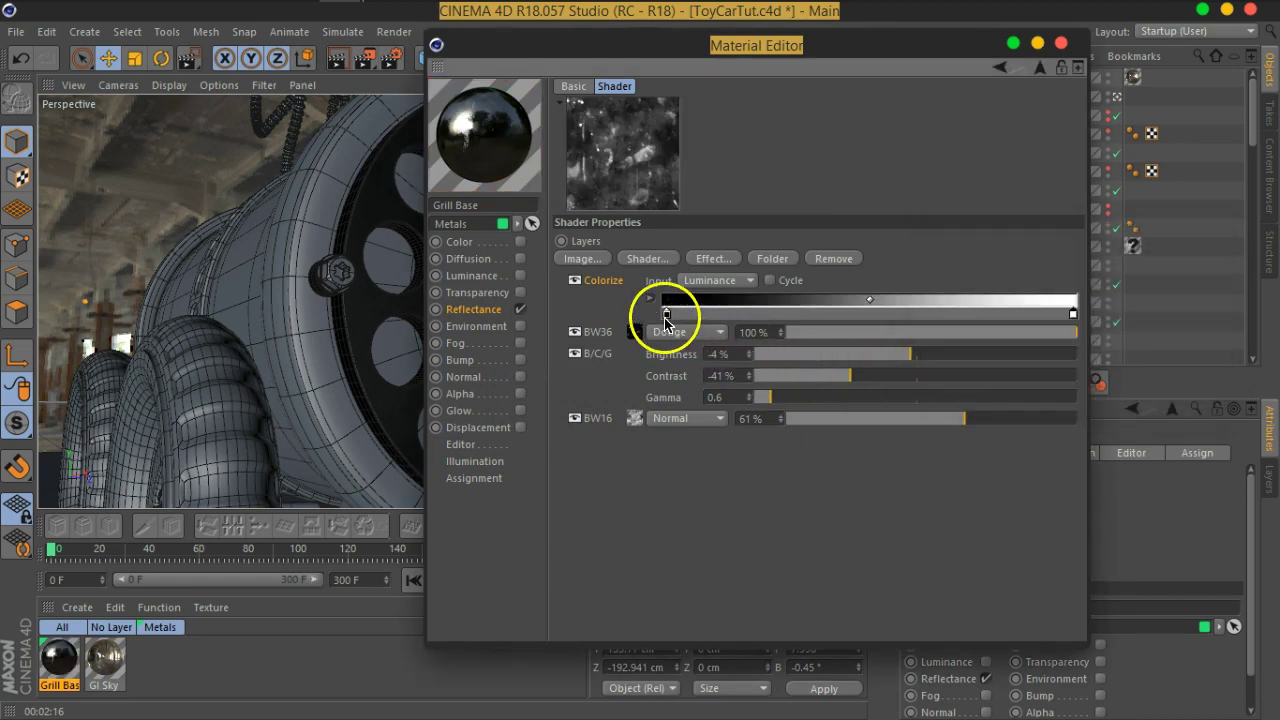
Pull the white and black gradient end knots inward for higher contrast.
drag(1075, 314, 964, 317)
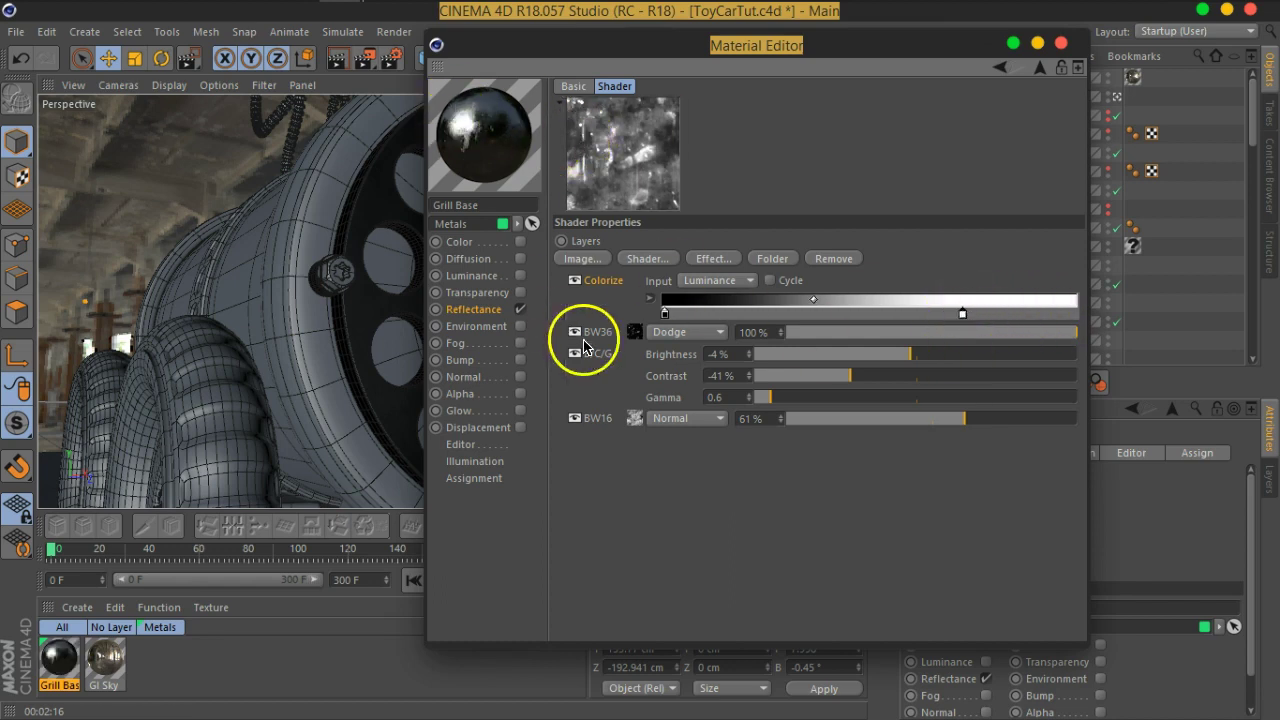
drag(666, 314, 706, 314)
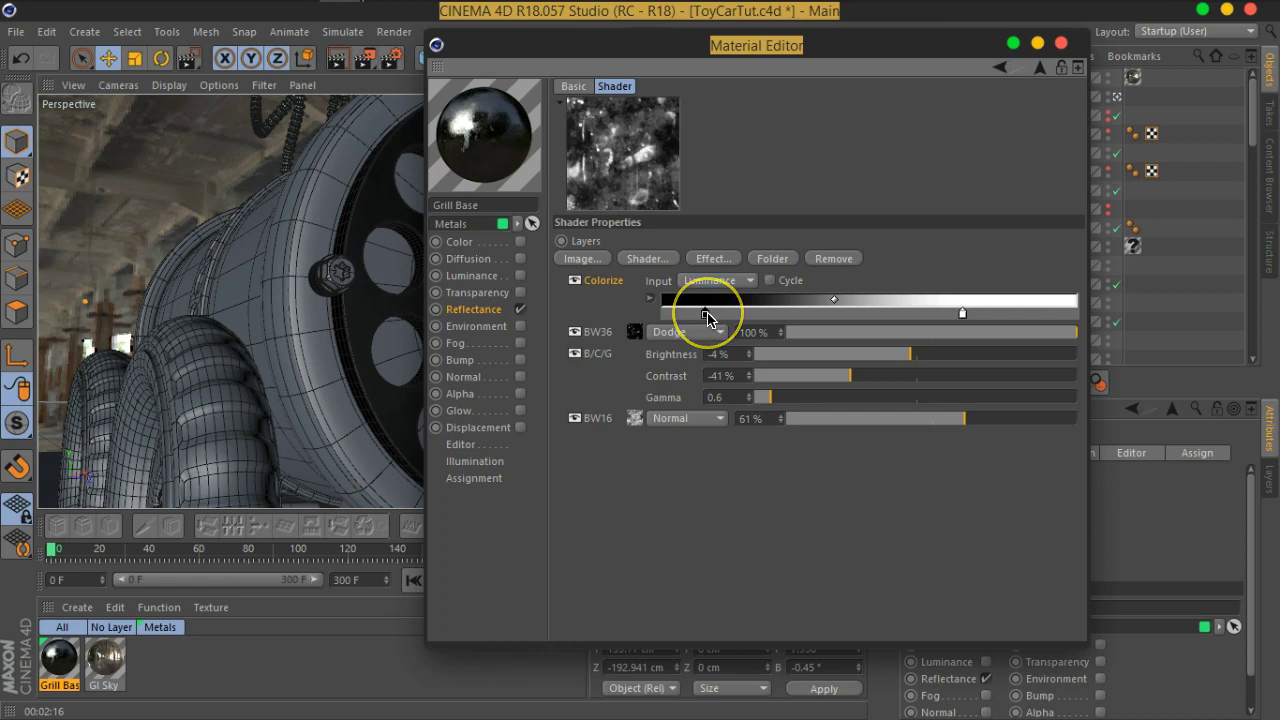
right_click(466, 127)
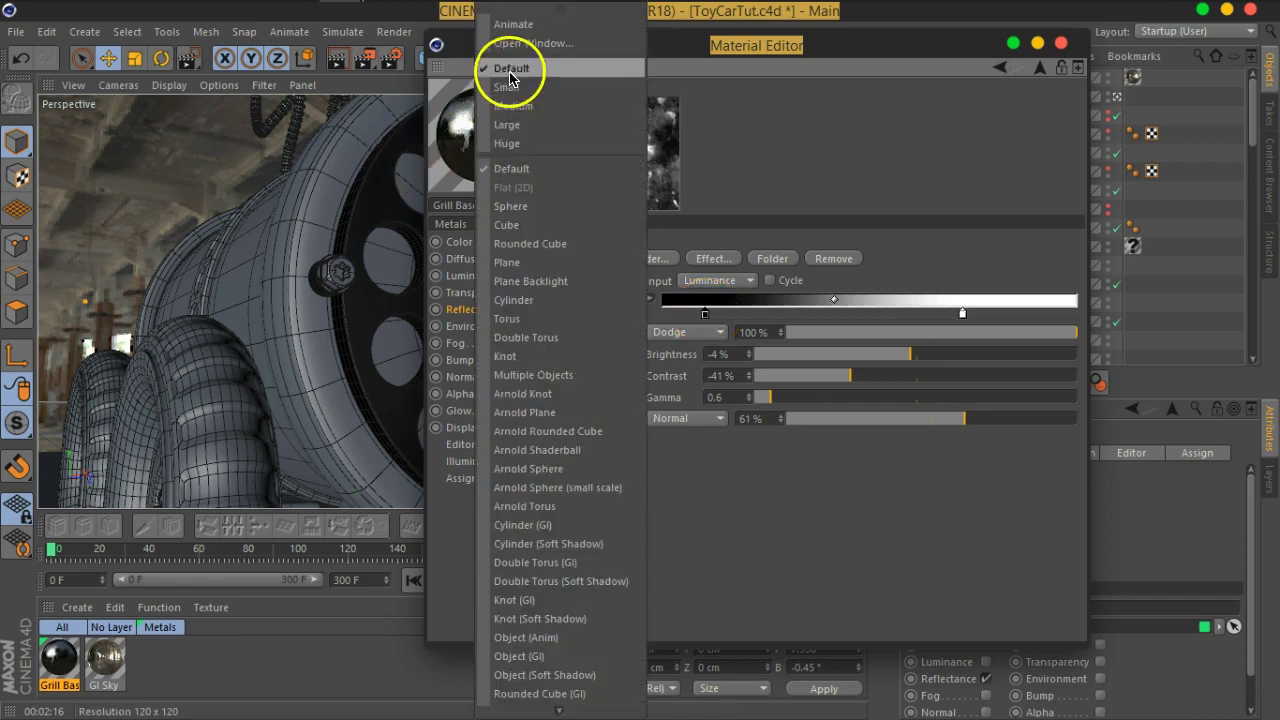
Open a large Grill Base preview and pull the gradient's white knot further inward and adjust its midpoint.
click(428, 167)
double_click(430, 167)
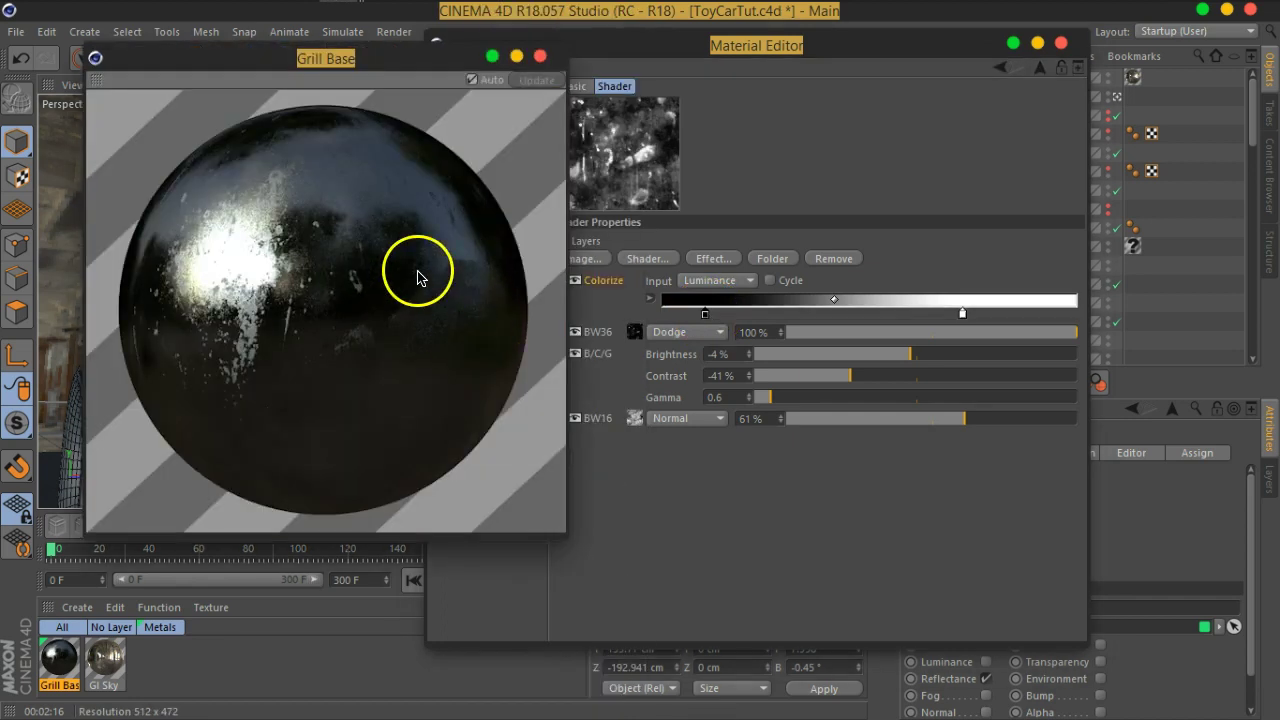
drag(700, 45, 834, 33)
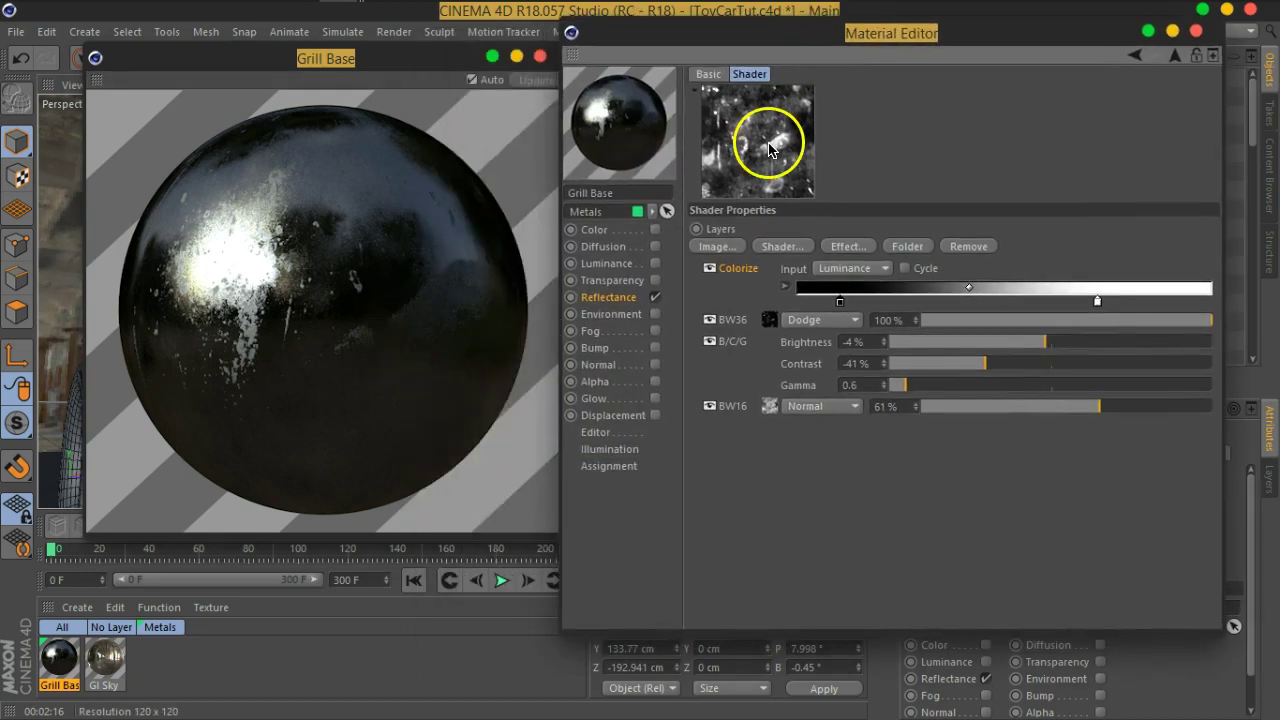
drag(1097, 301, 1063, 302)
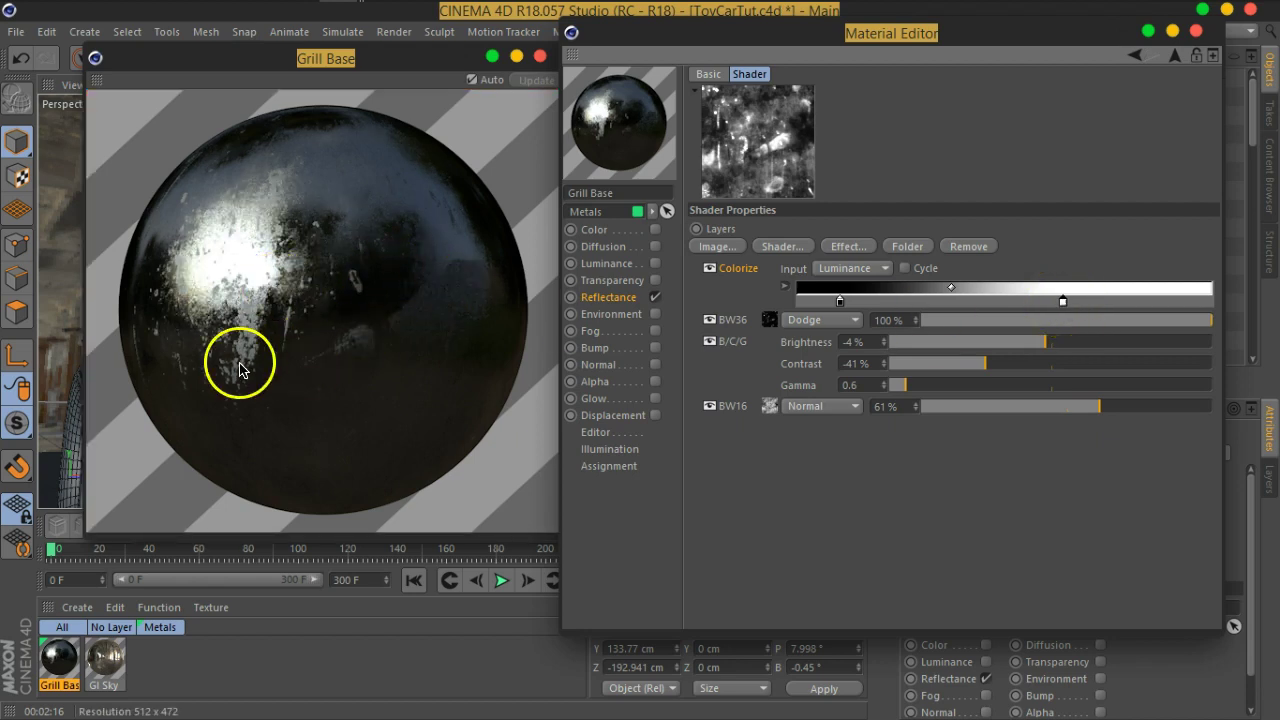
mouse_move(951, 287)
mouse_down()
mouse_move(918, 289)
mouse_move(992, 299)
mouse_up()
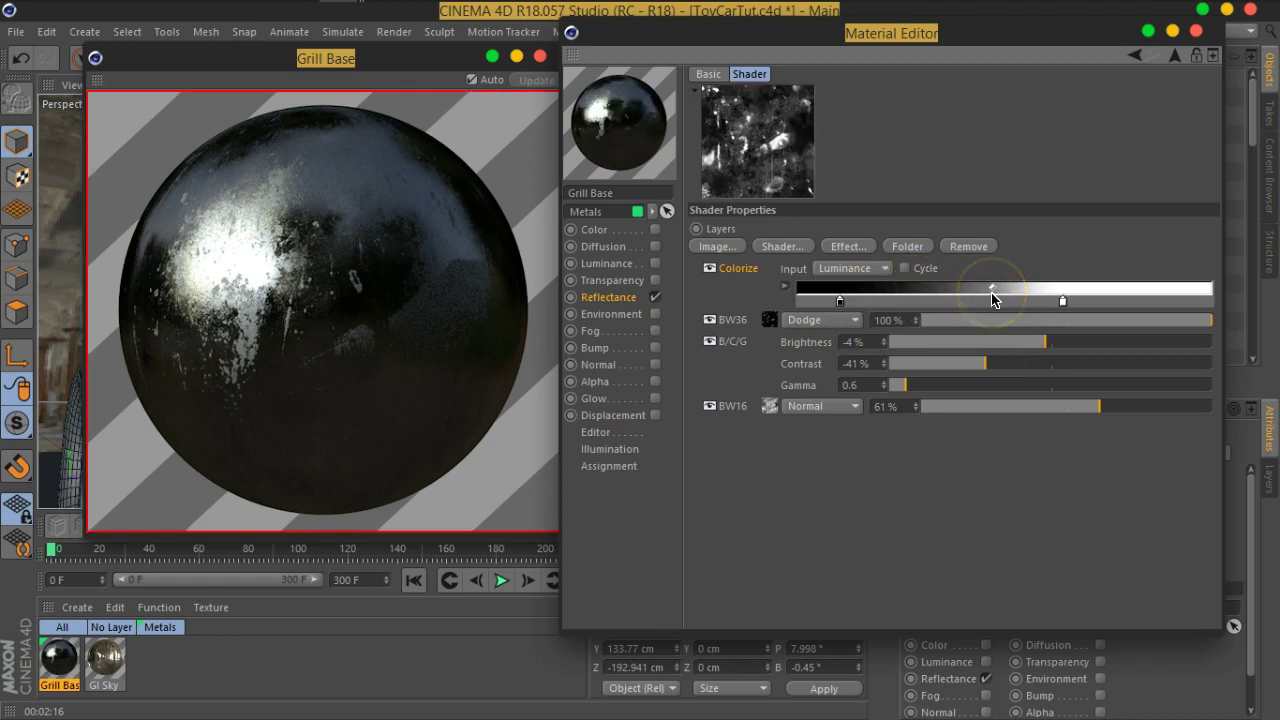
drag(993, 292, 951, 292)
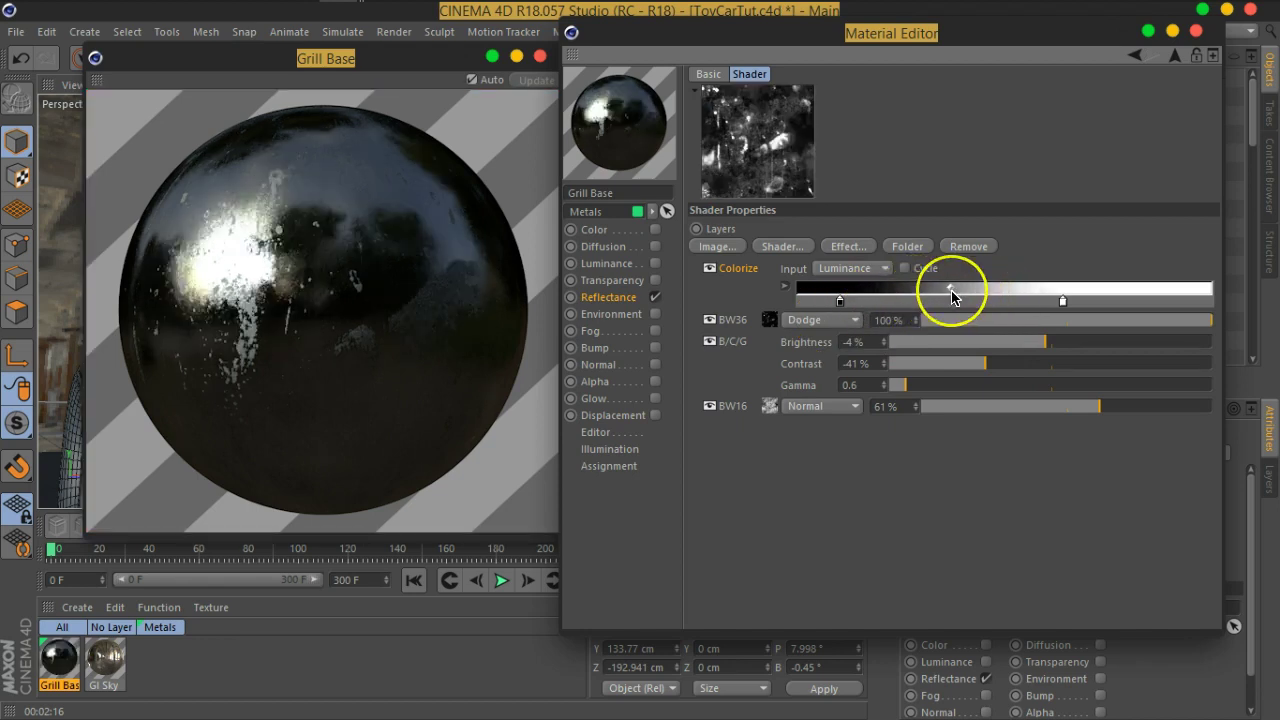
Raise the BW36 grunge image's White Point to 0.48.
click(768, 320)
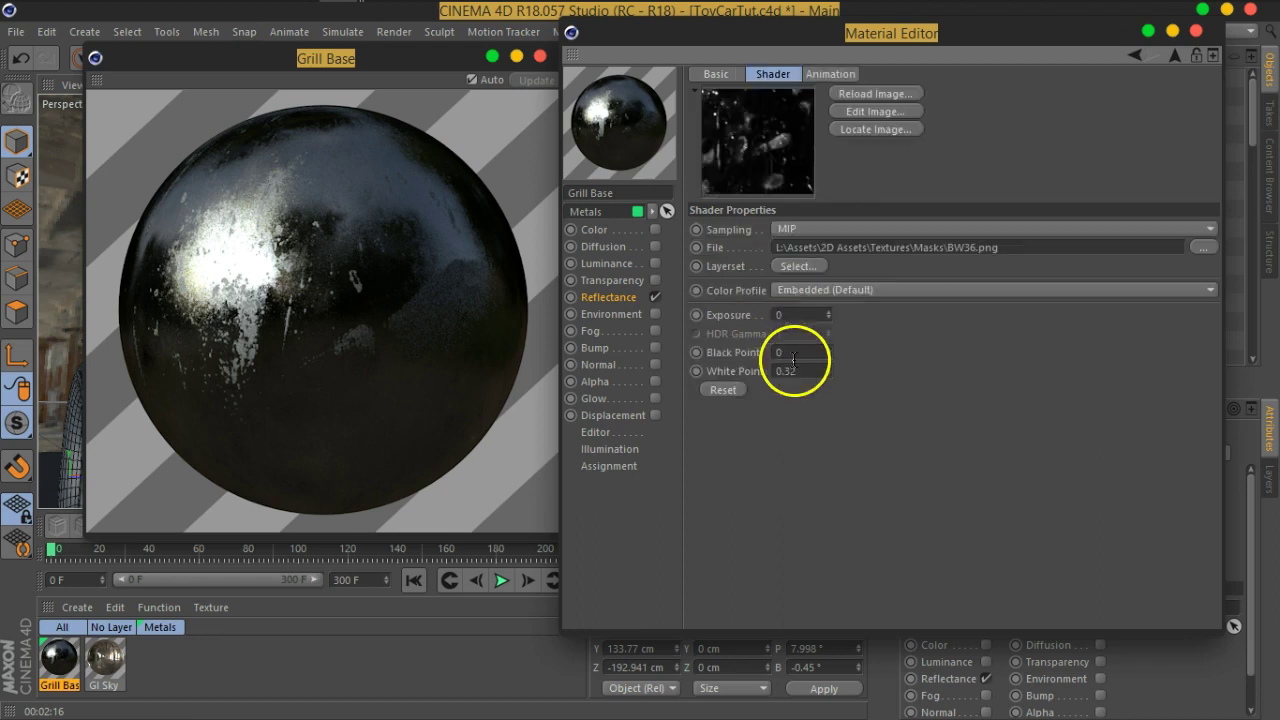
click(1201, 249)
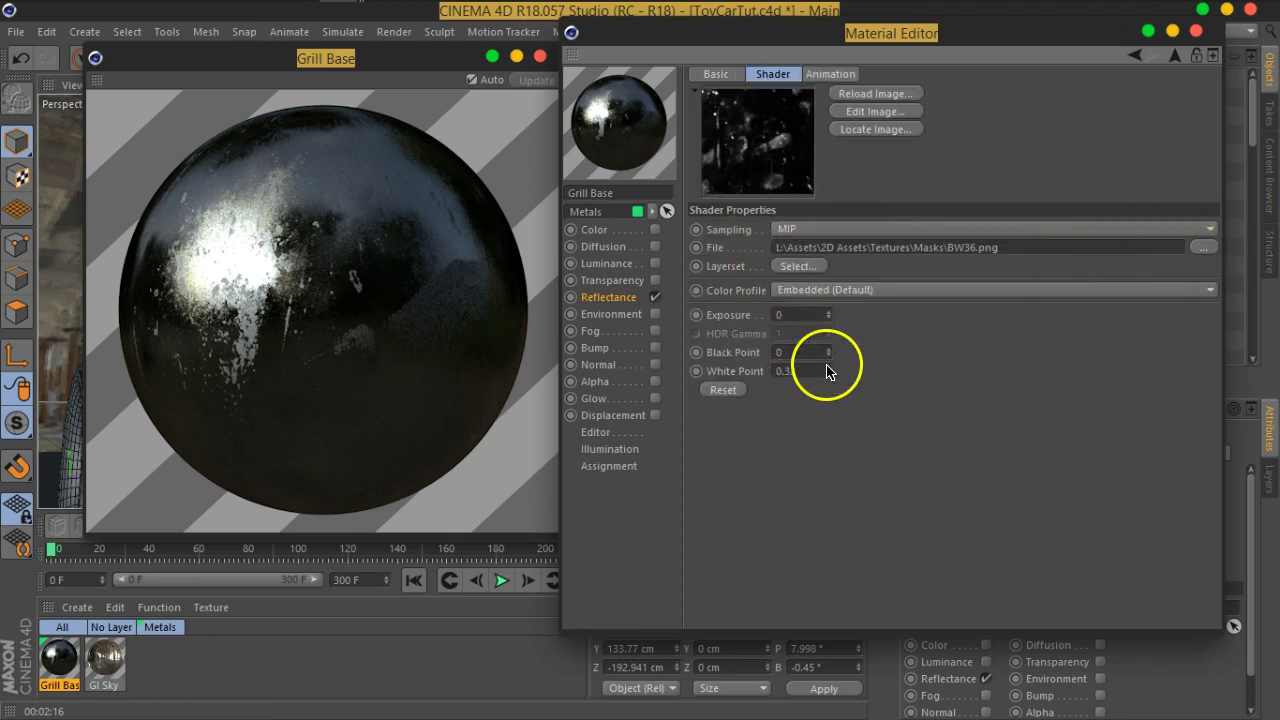
drag(826, 371, 828, 356)
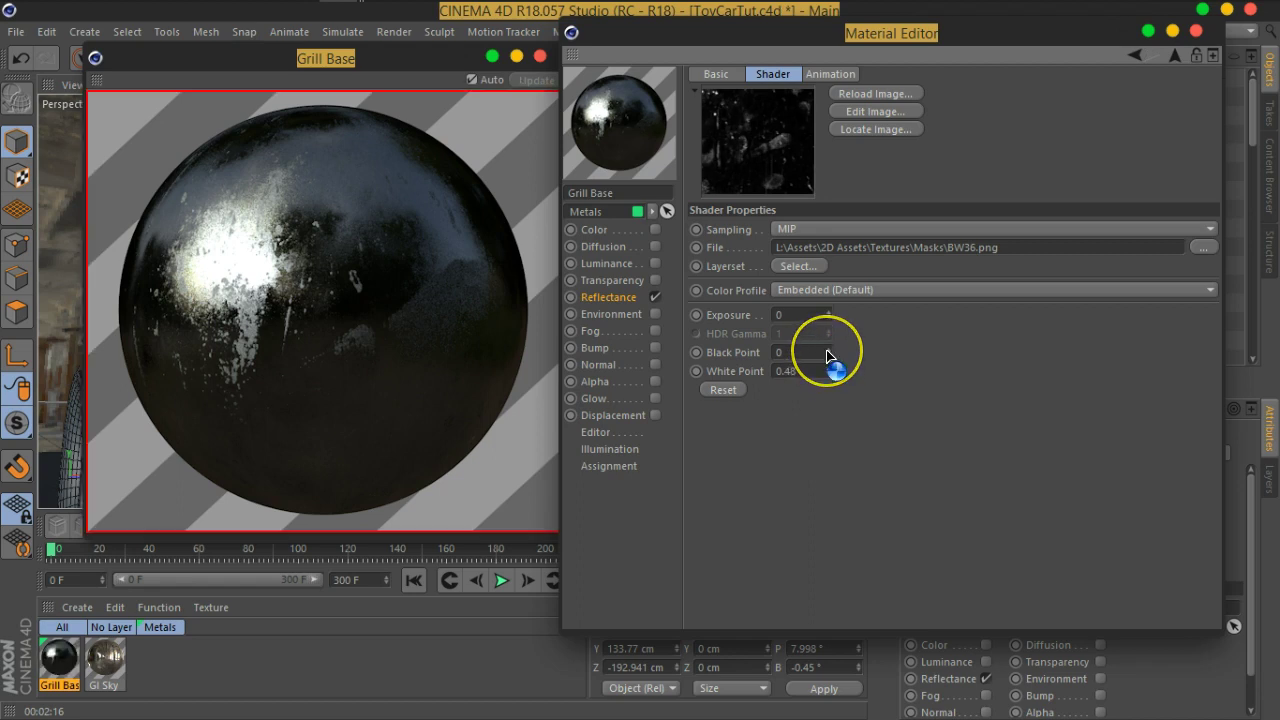
Swap the grunge image to BW39.png with White Point 0.71, then return to the Layer shader.
click(1202, 247)
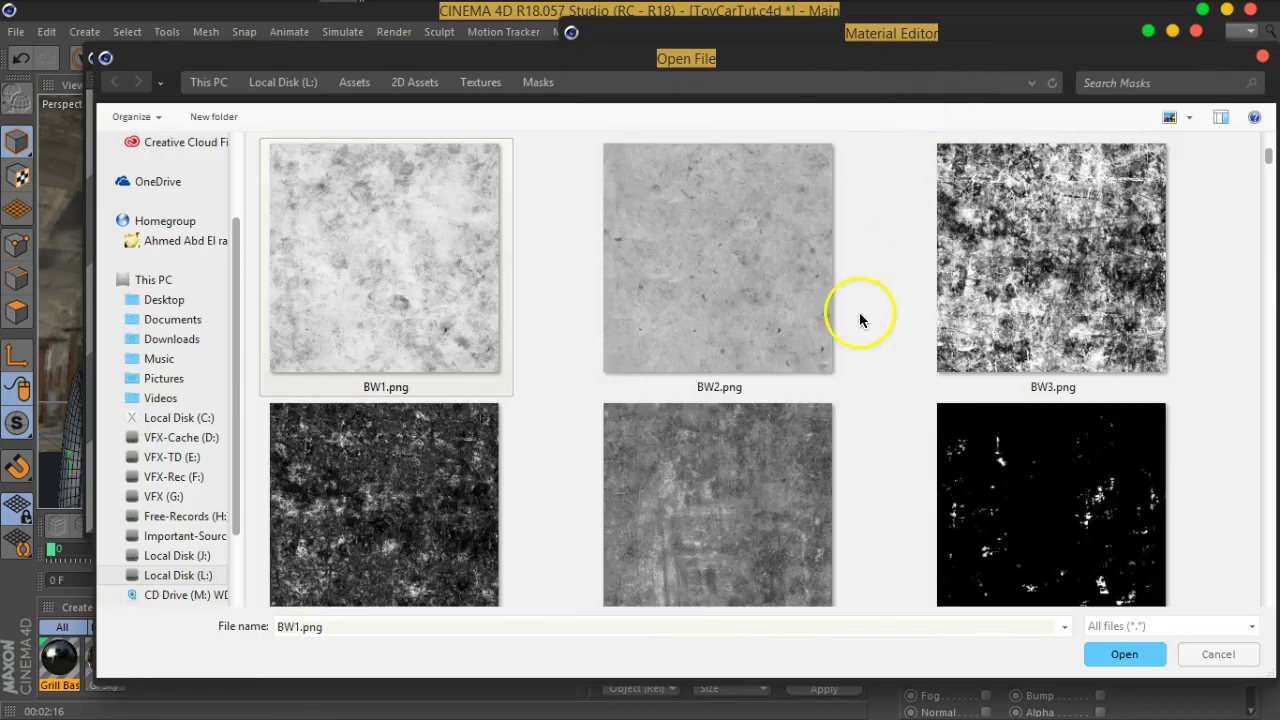
scroll(855, 328, down, 3)
scroll(855, 328, down, 3)
scroll(855, 328, down, 3)
scroll(855, 336, down, 2)
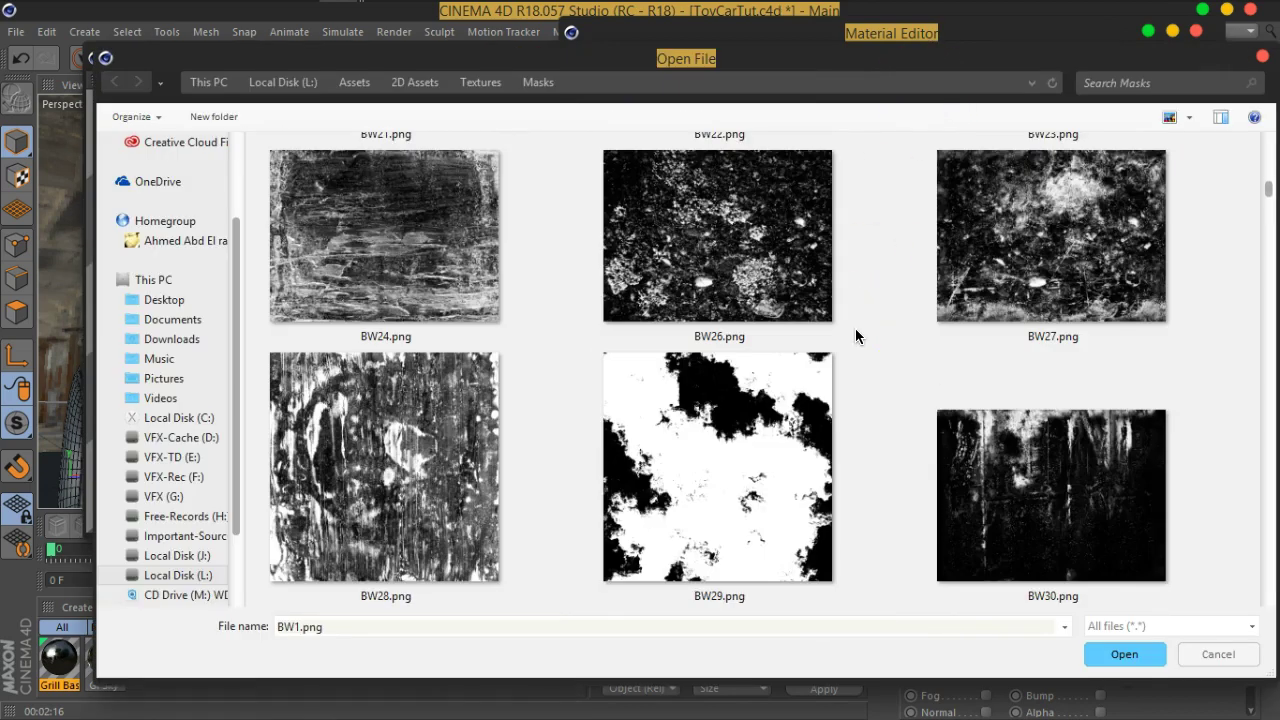
scroll(855, 336, down, 2)
scroll(855, 336, down, 1)
double_click(1019, 482)
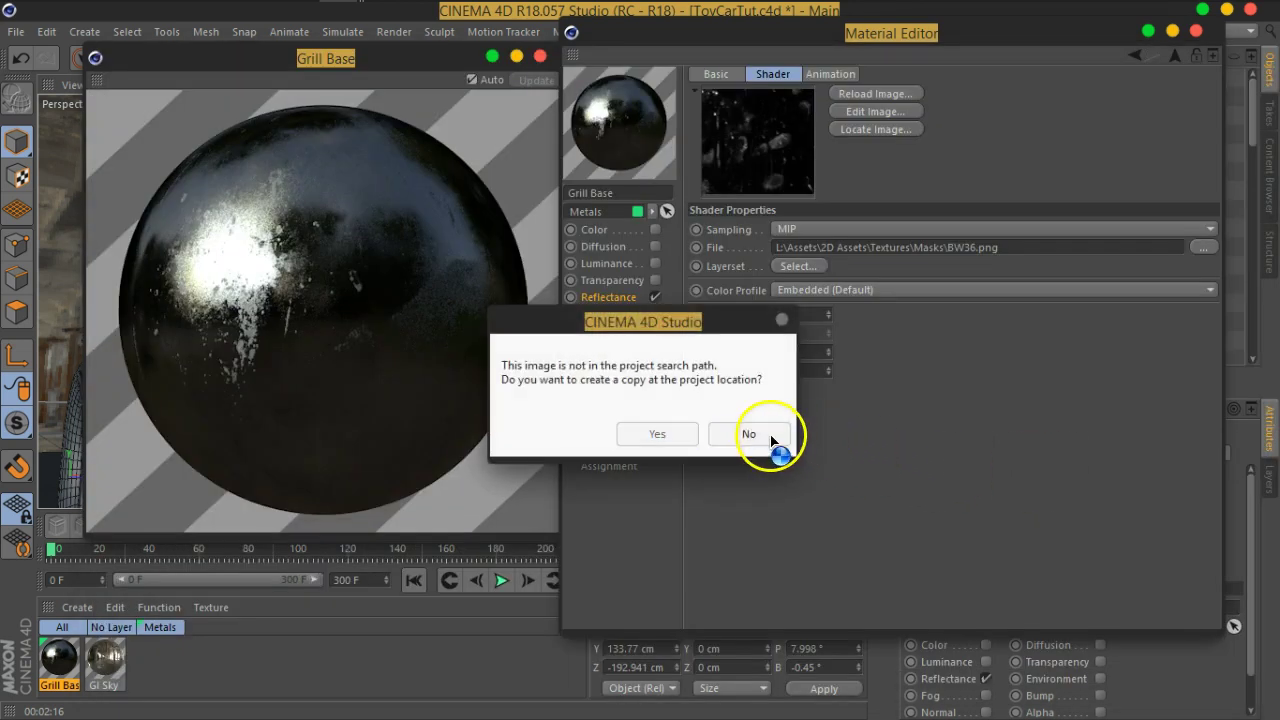
click(762, 433)
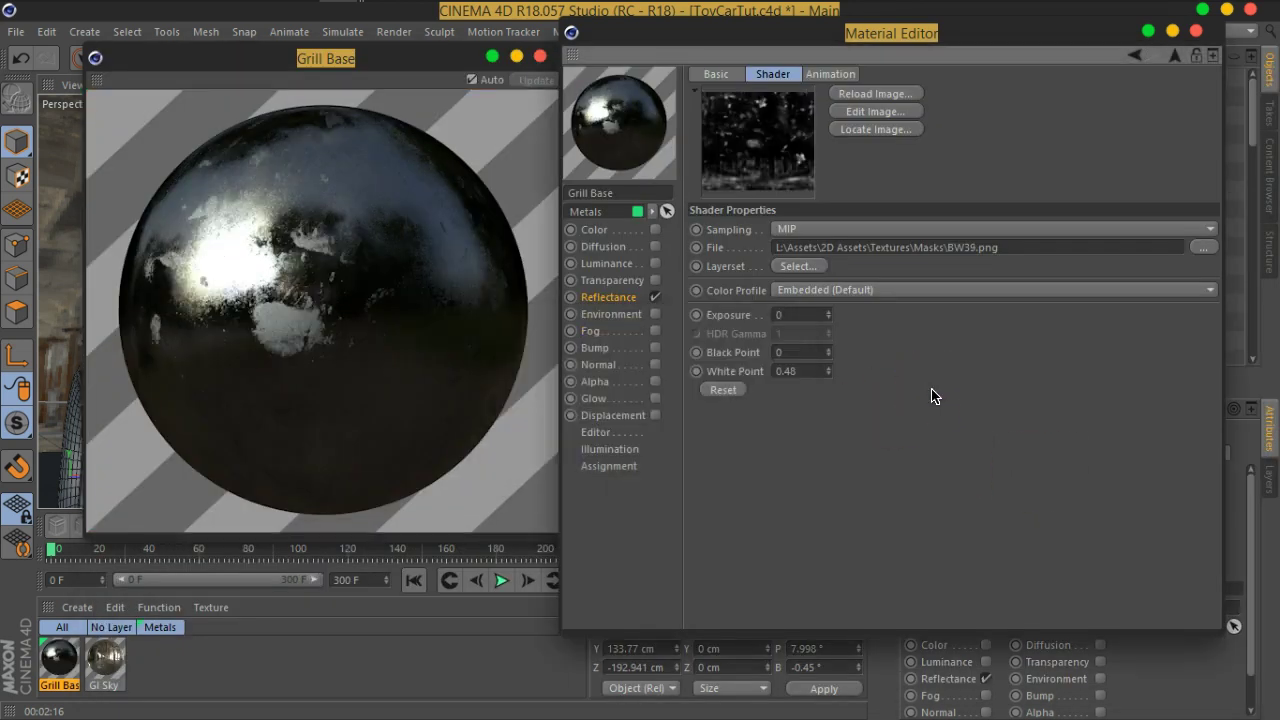
drag(823, 380, 828, 352)
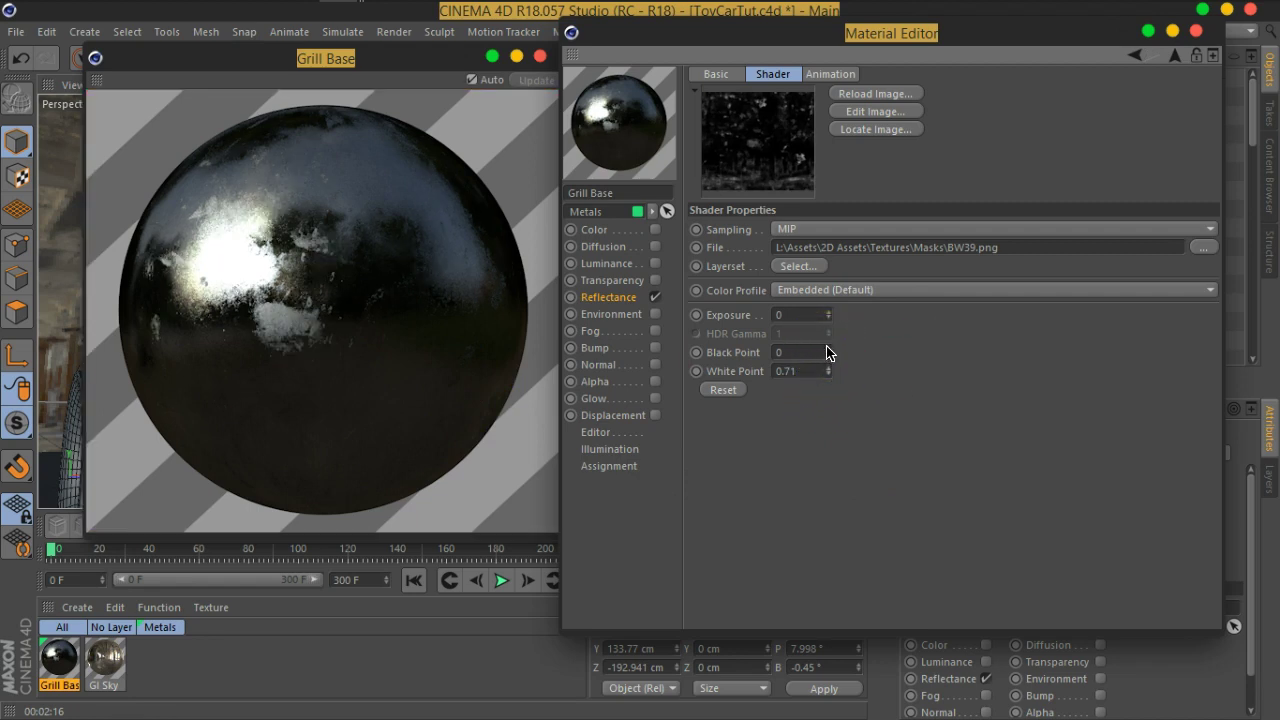
click(1174, 55)
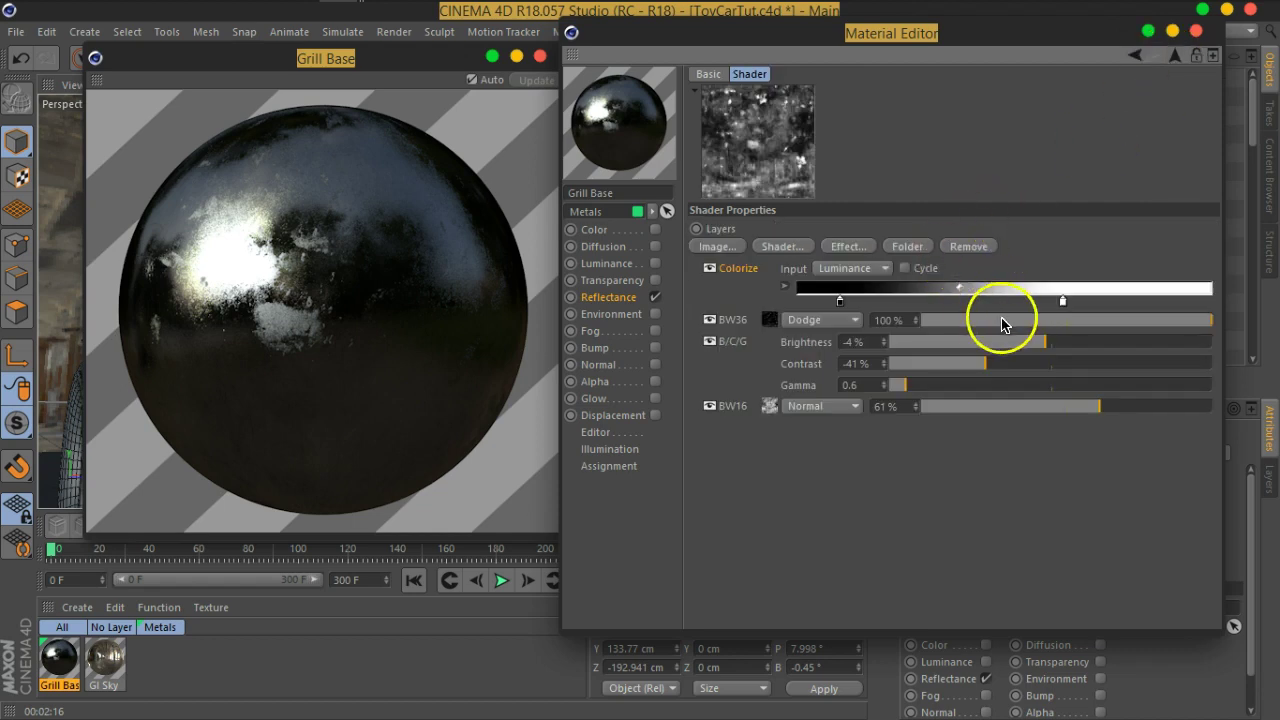
Adjust the Colorize gradient midpoint and move the white stop left.
mouse_move(957, 292)
mouse_down()
mouse_move(907, 292)
mouse_move(1016, 294)
mouse_up()
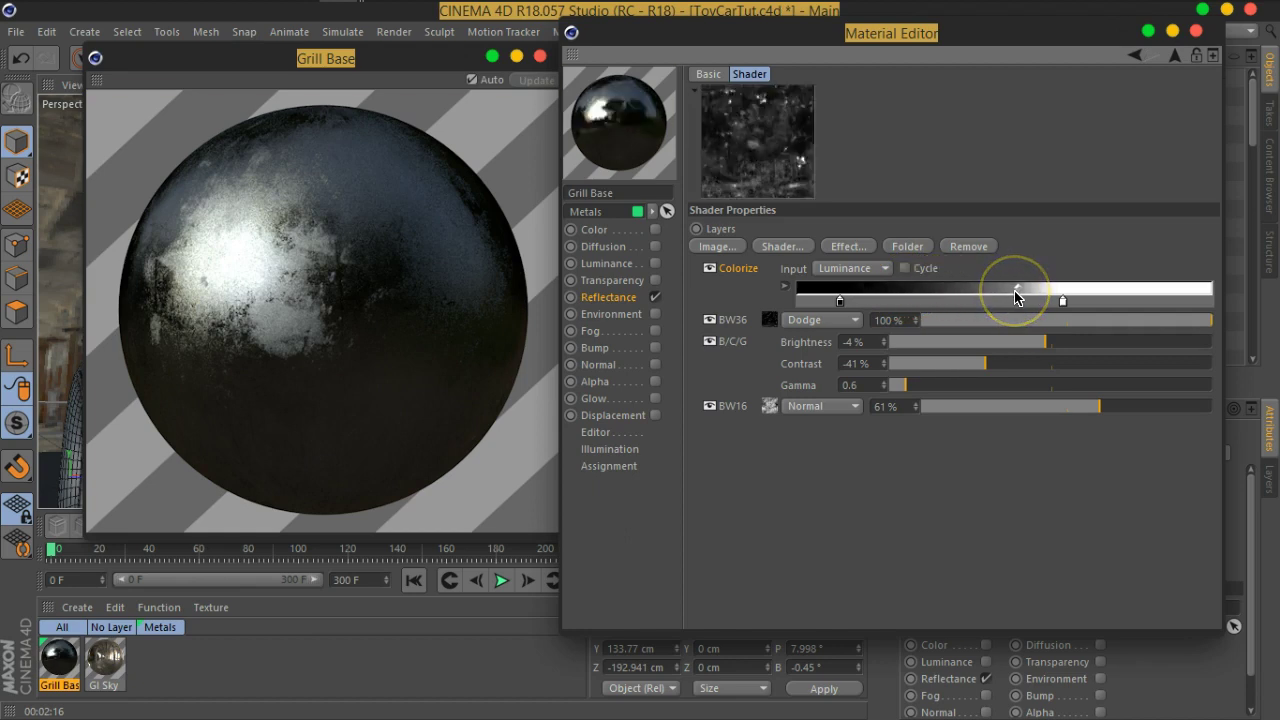
drag(1020, 296, 1002, 294)
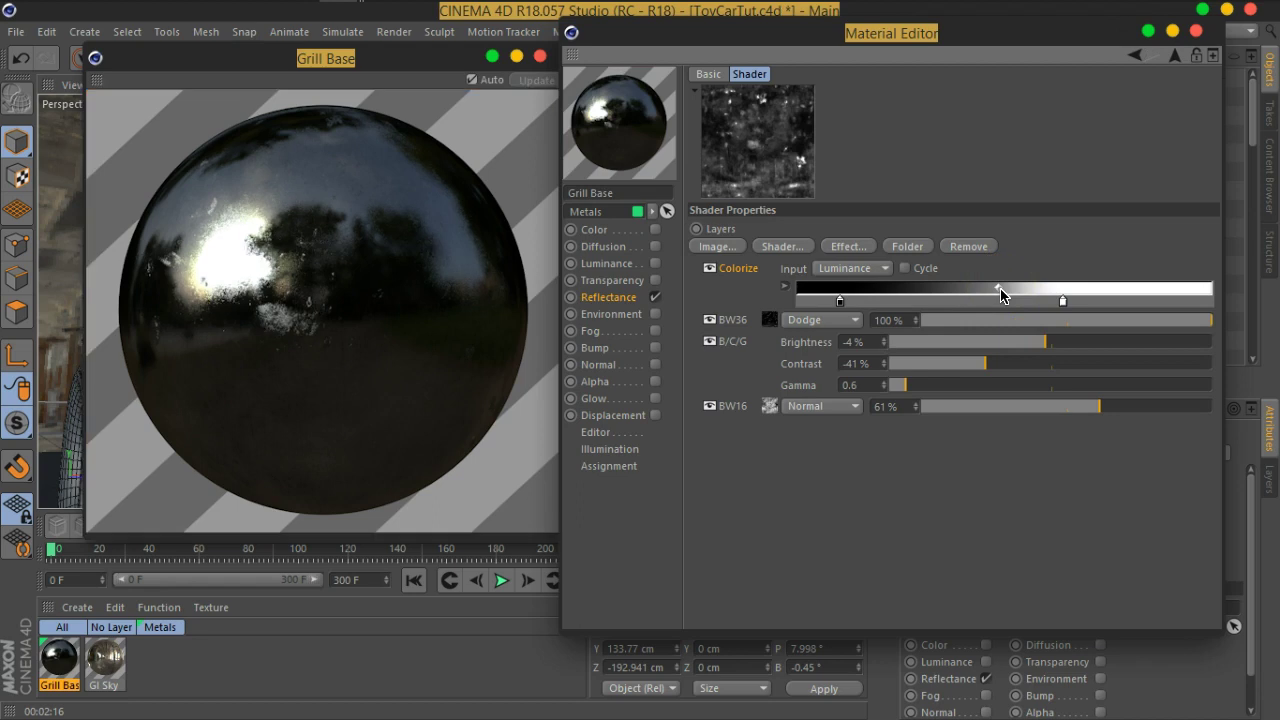
drag(1062, 301, 1023, 305)
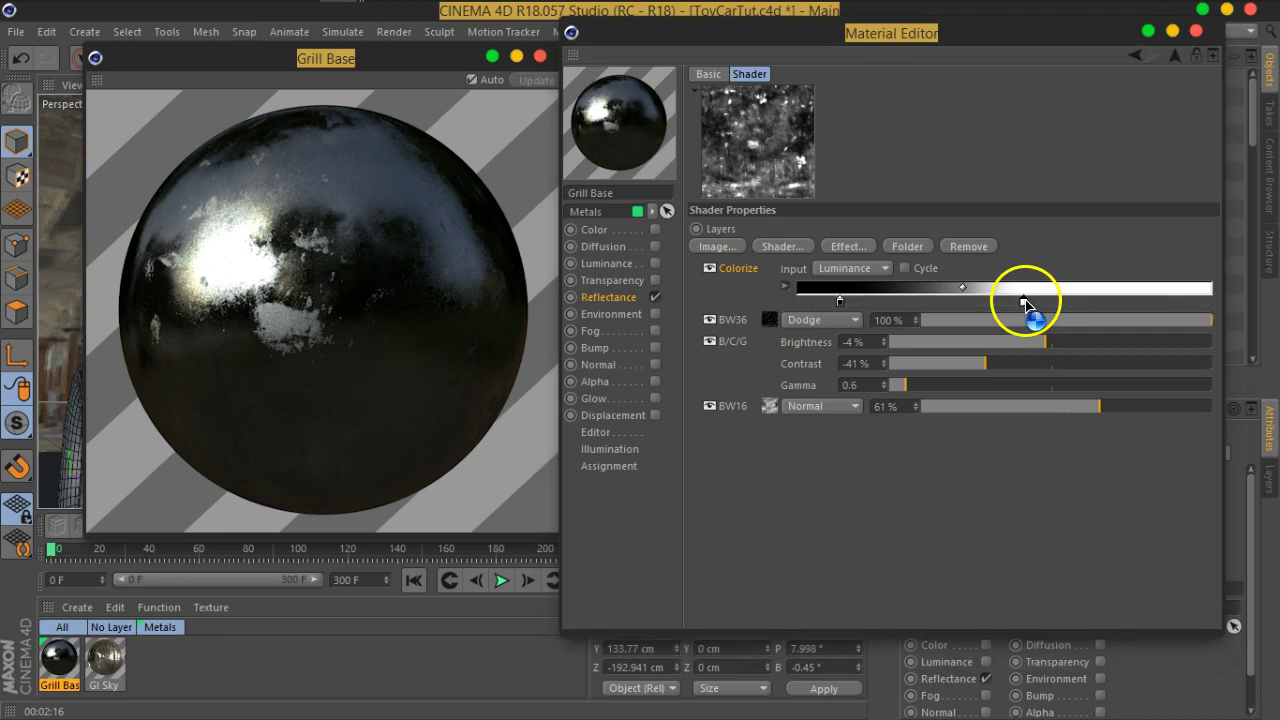
Tone the white gradient stop down to light grey (V about 86%) and close the Material Editor.
double_click(1024, 303)
drag(1150, 338, 1143, 340)
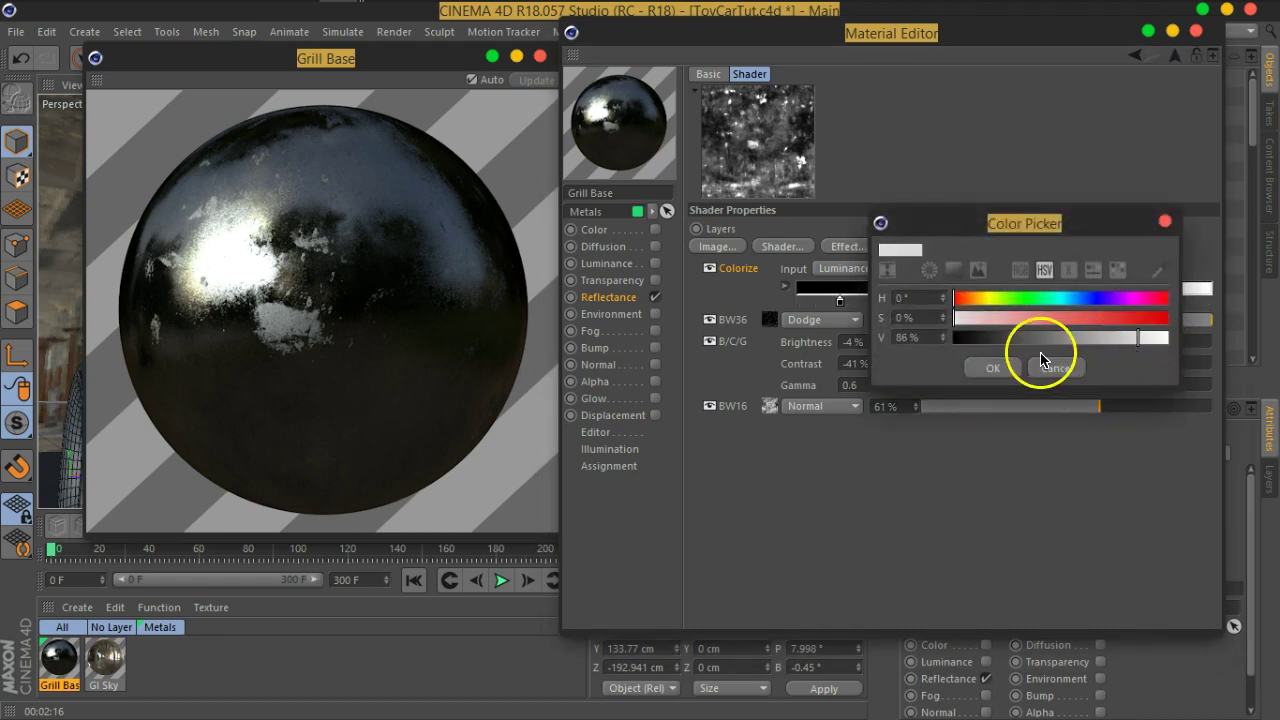
click(1000, 368)
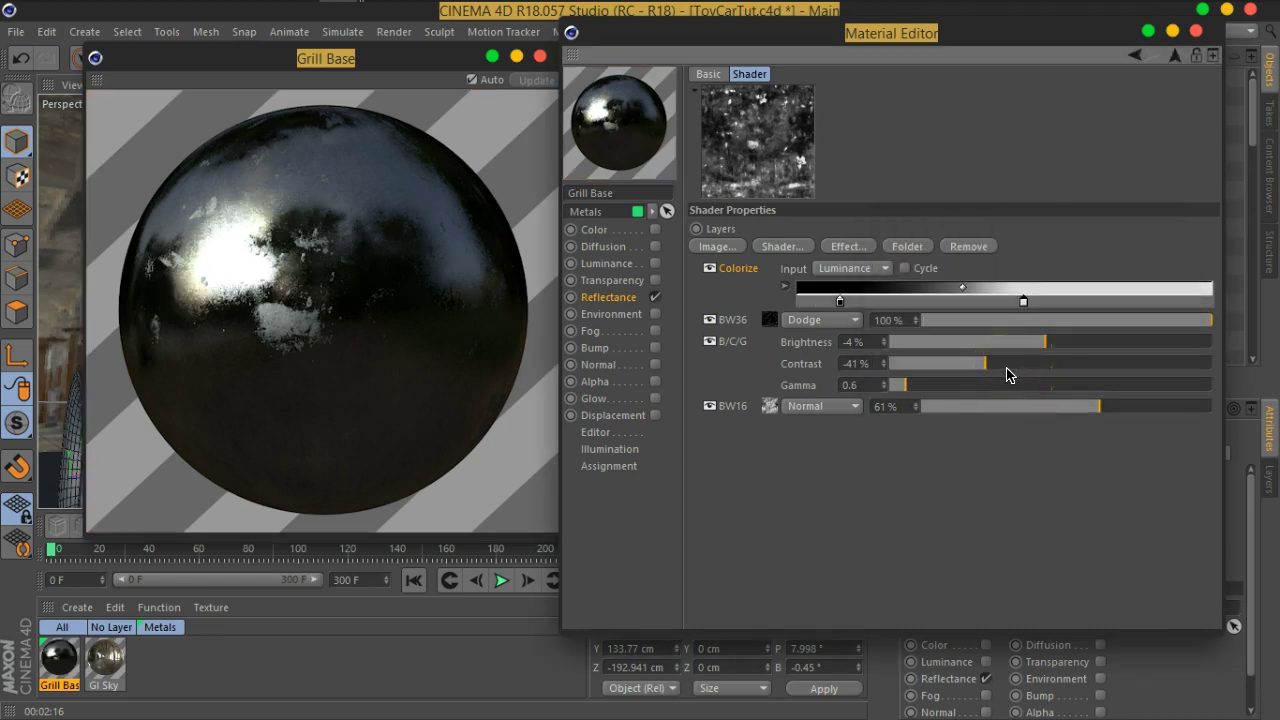
click(1196, 31)
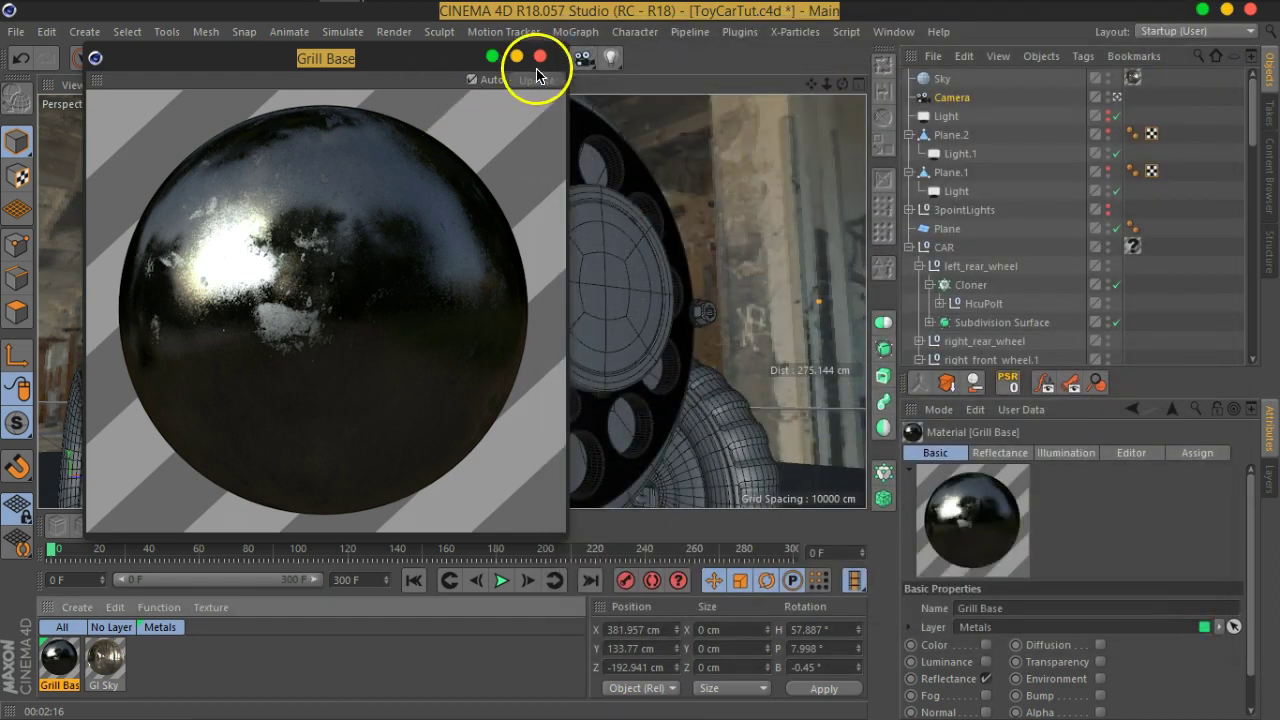
Close the Grill Base preview, mark a render region over the grill and render with Ctrl+R.
click(540, 57)
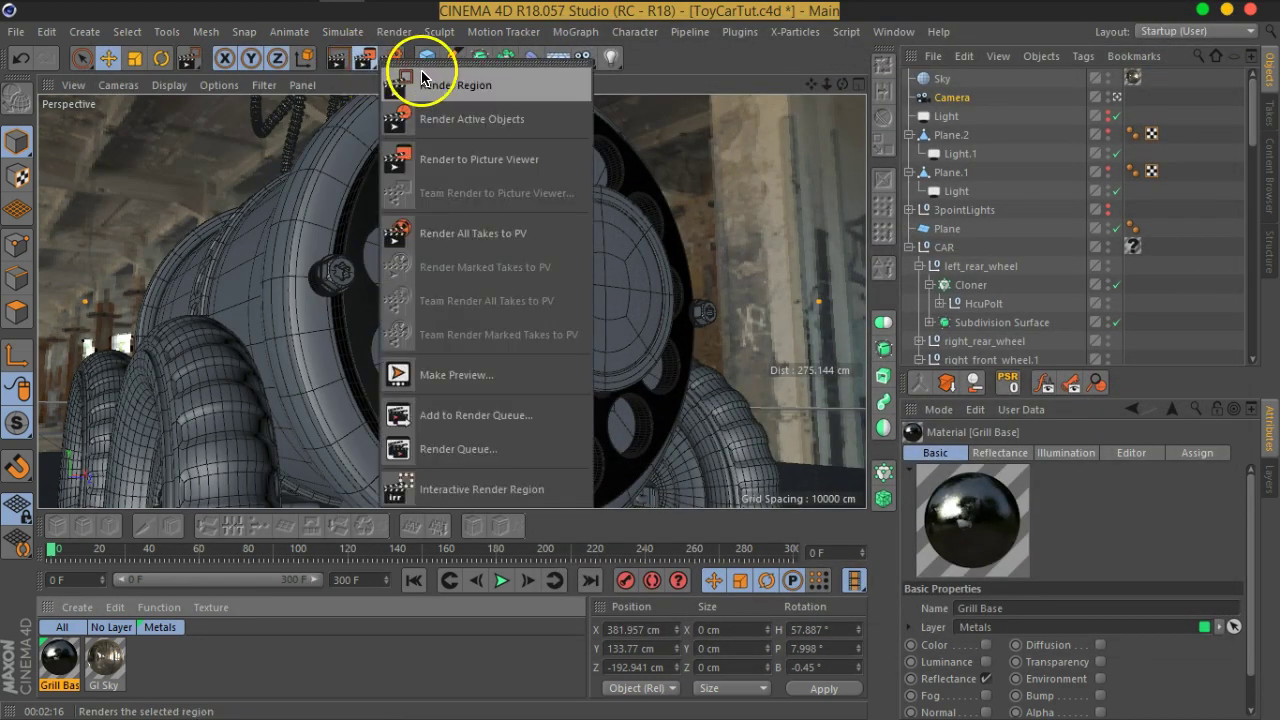
drag(380, 77, 428, 80)
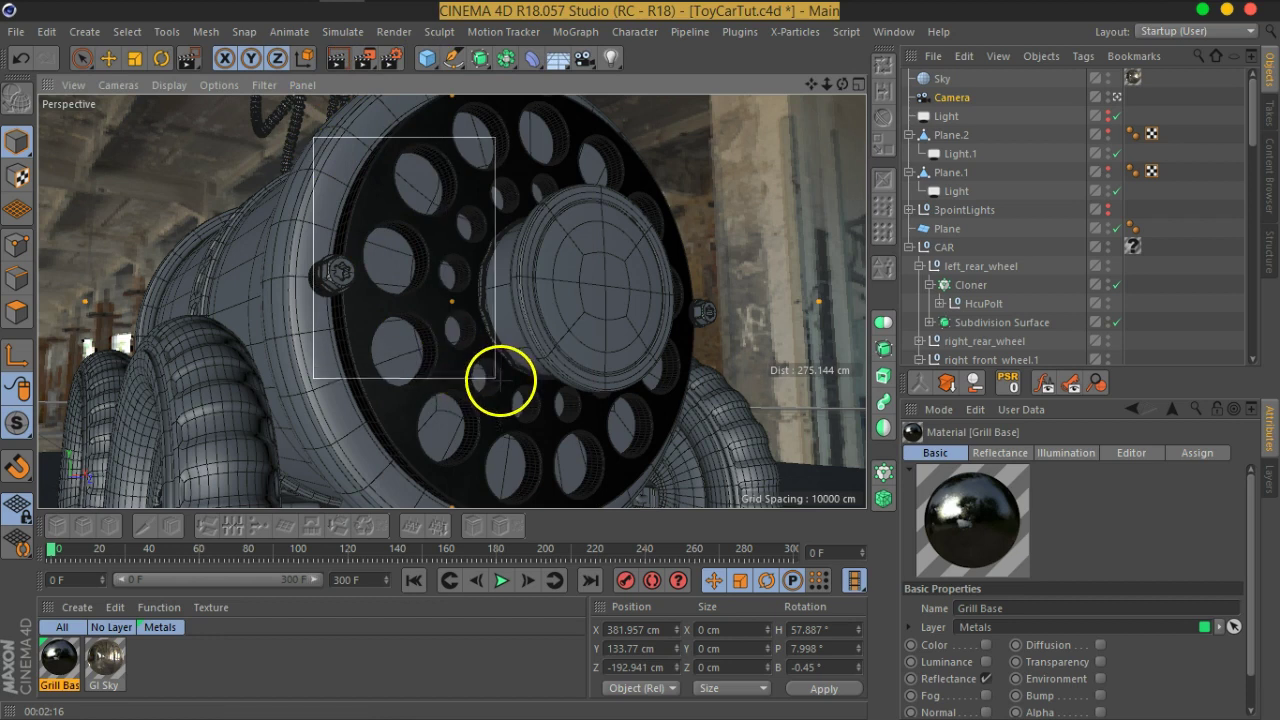
key(ctrl+r)
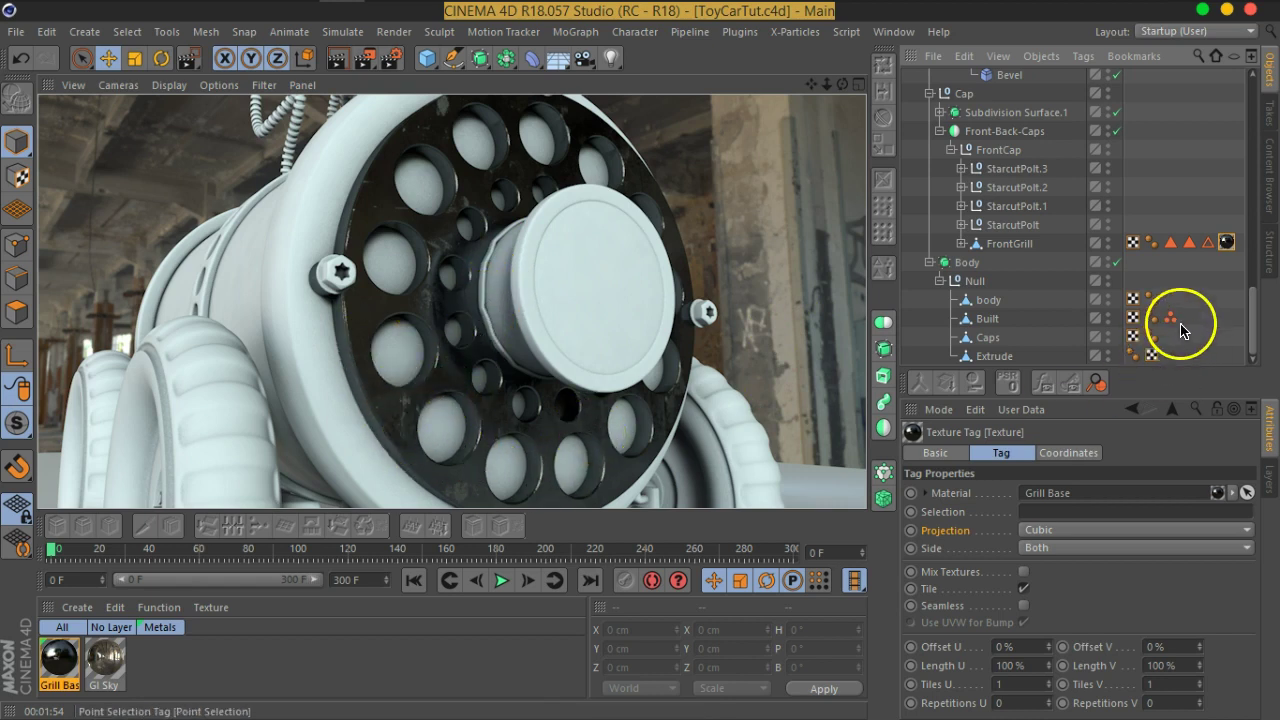
Fit FrontGrill's cubic Grill Base texture tag to the object, including sub-objects.
click(1226, 245)
right_drag(1226, 245, 1047, 550)
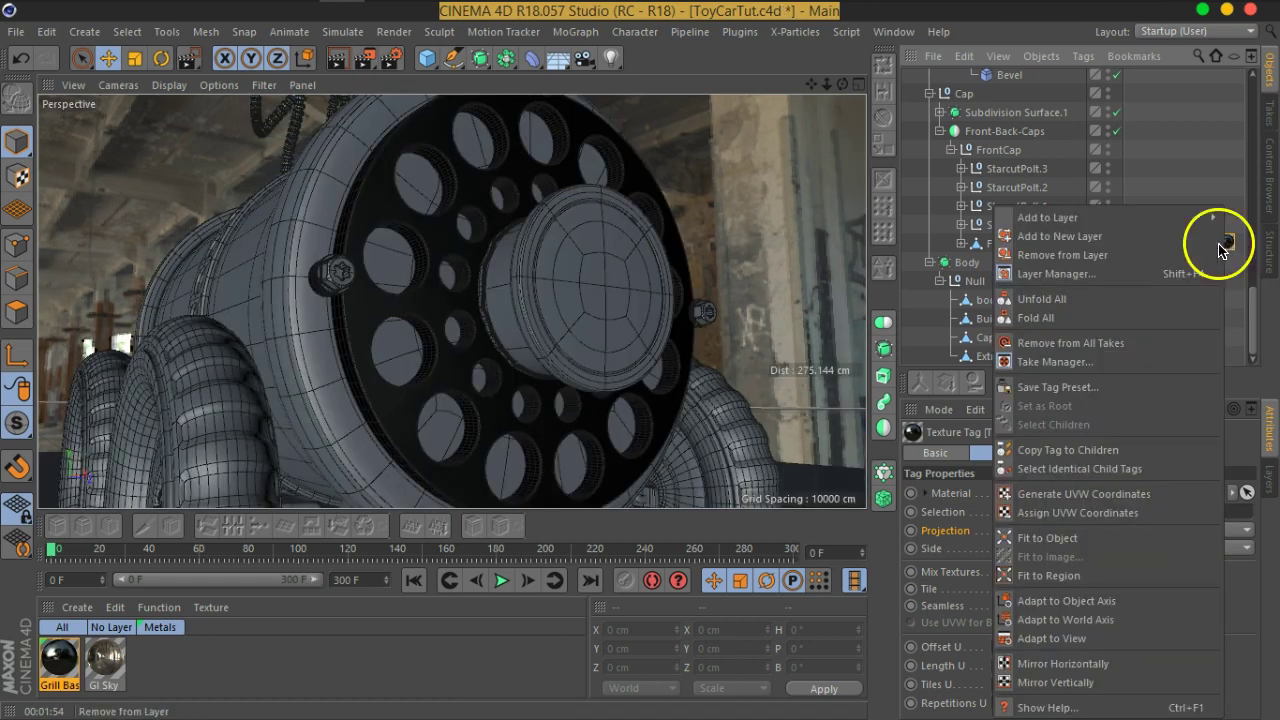
click(1078, 547)
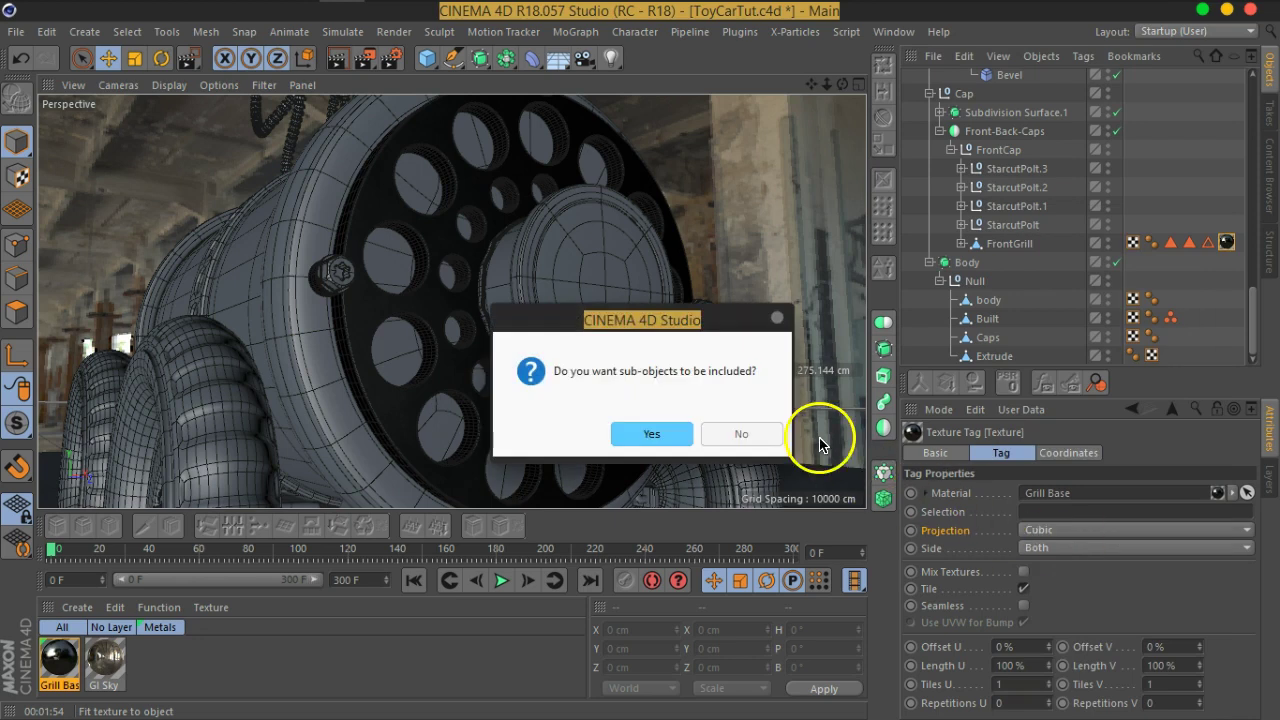
drag(640, 328, 616, 271)
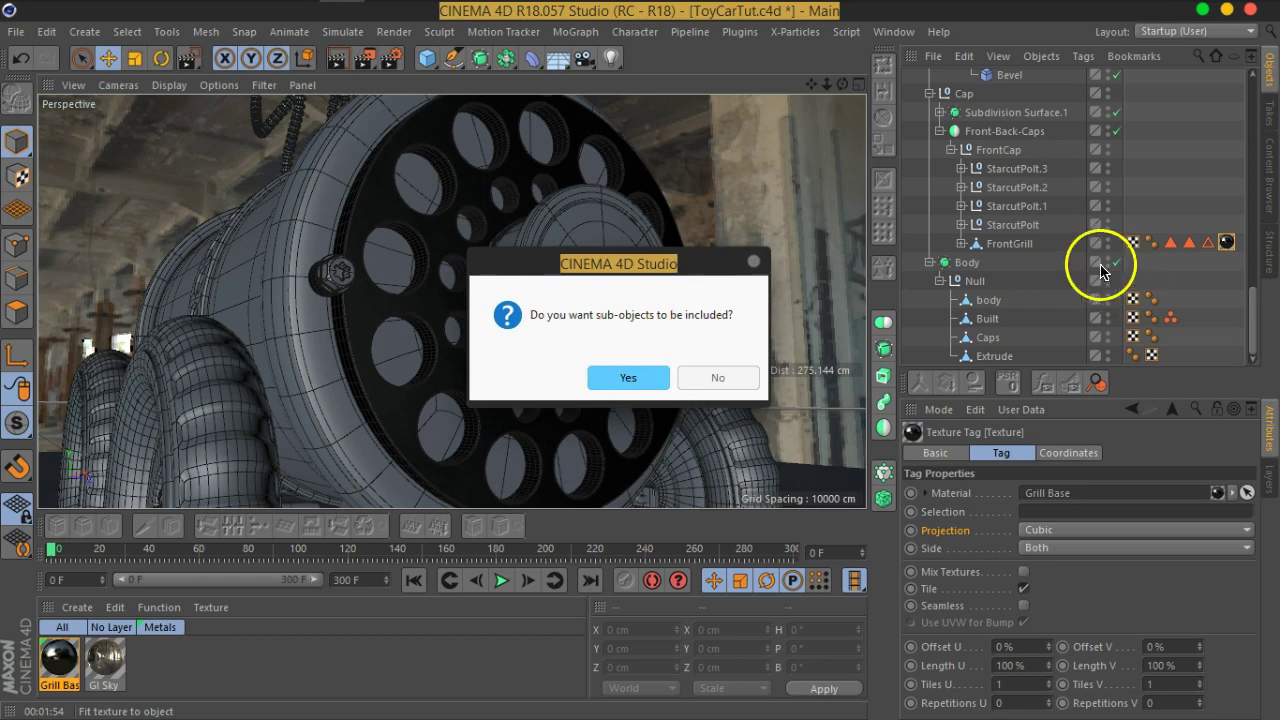
click(645, 376)
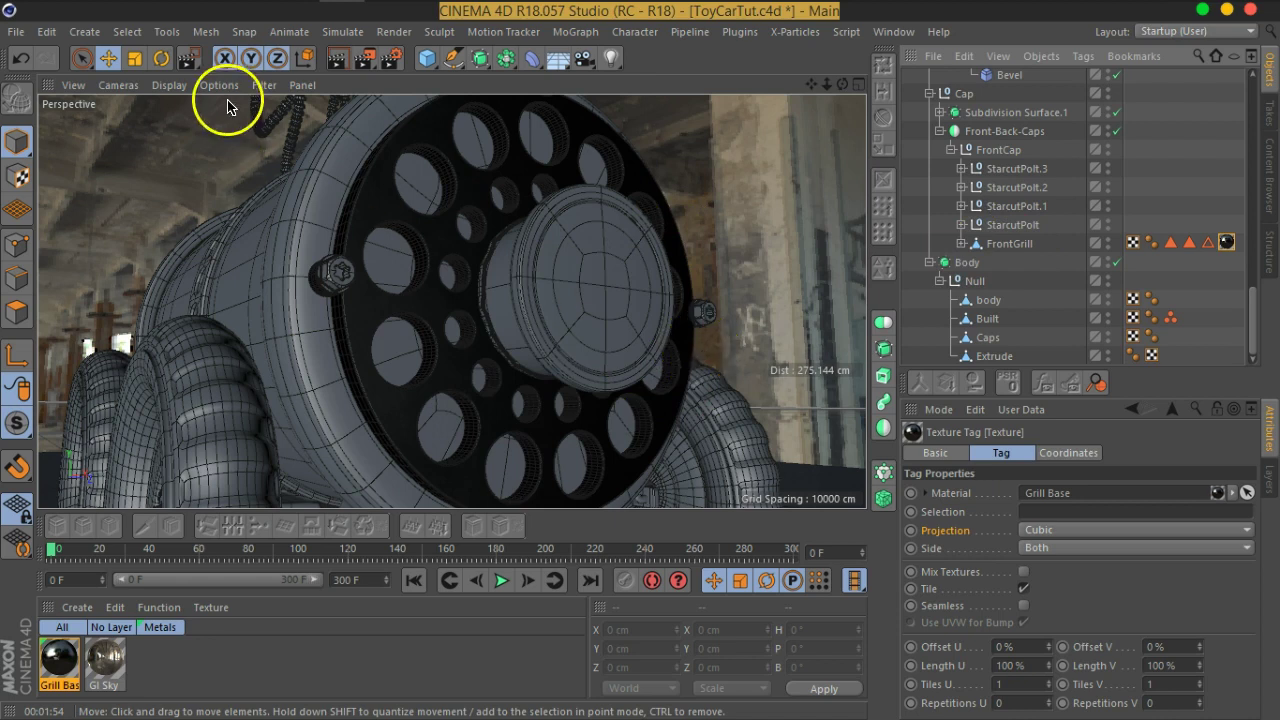
Review the grill in an Interactive Render Region, close it, and select FrontGrill.
mouse_move(364, 58)
mouse_down()
mouse_move(366, 189)
mouse_move(556, 374)
mouse_up()
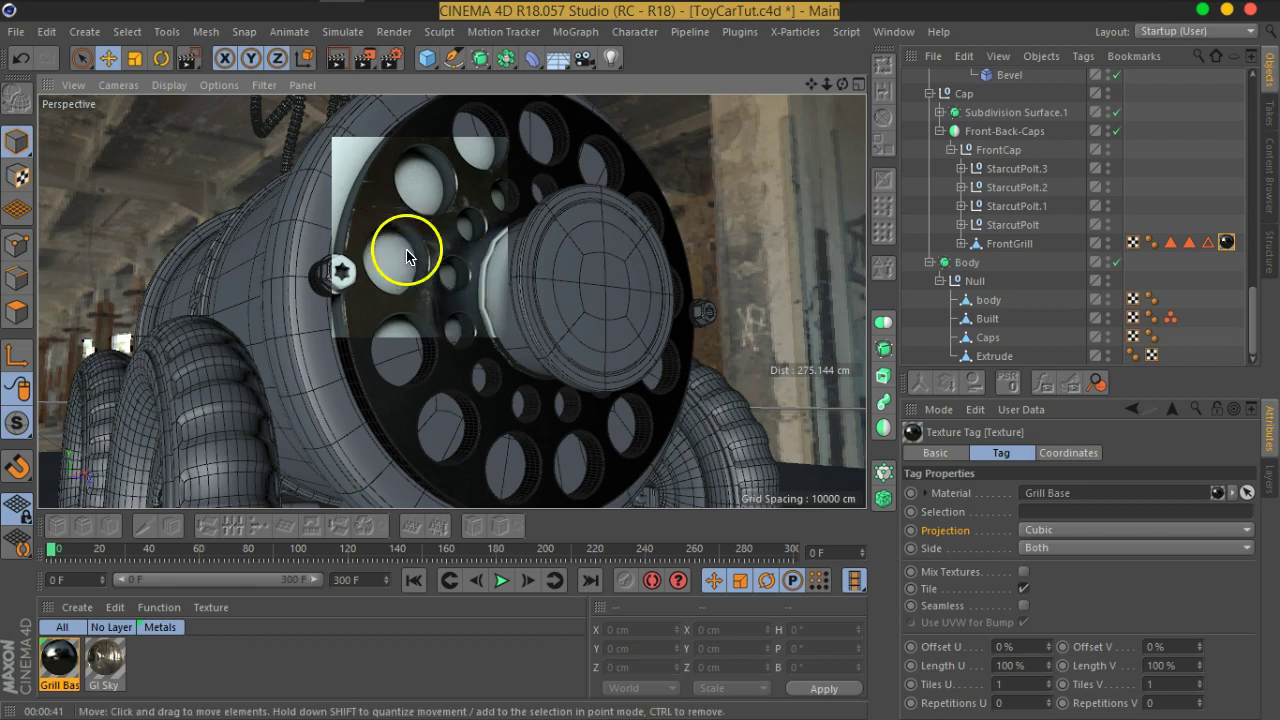
click(1227, 243)
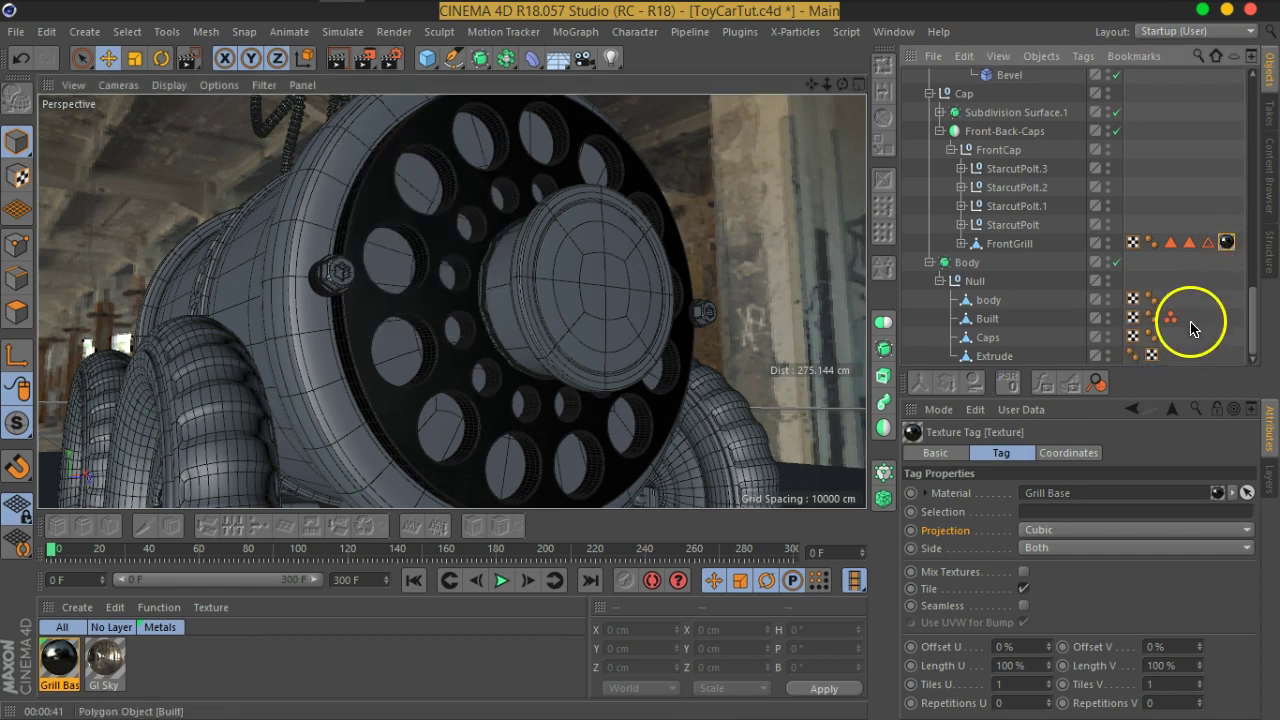
click(1010, 245)
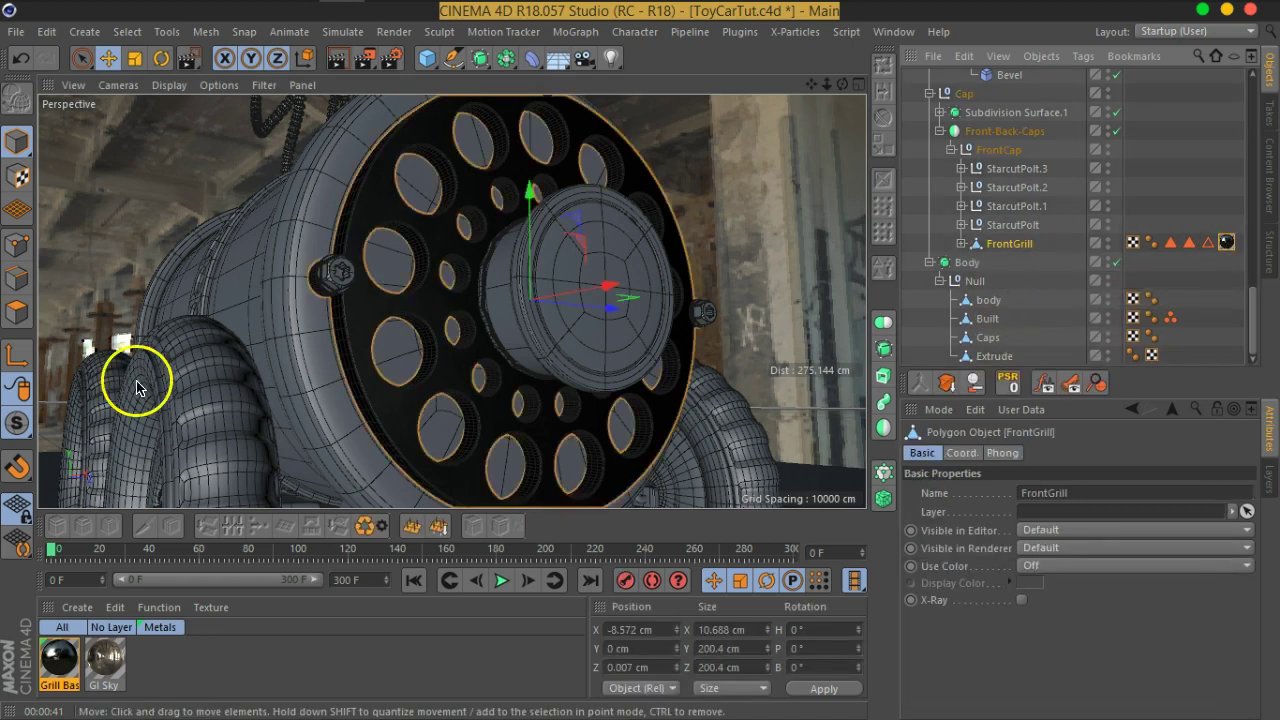
Switch to Texture mode, select FrontGrill's Grill Base tag to show its cage, and enable Axis modification.
click(20, 178)
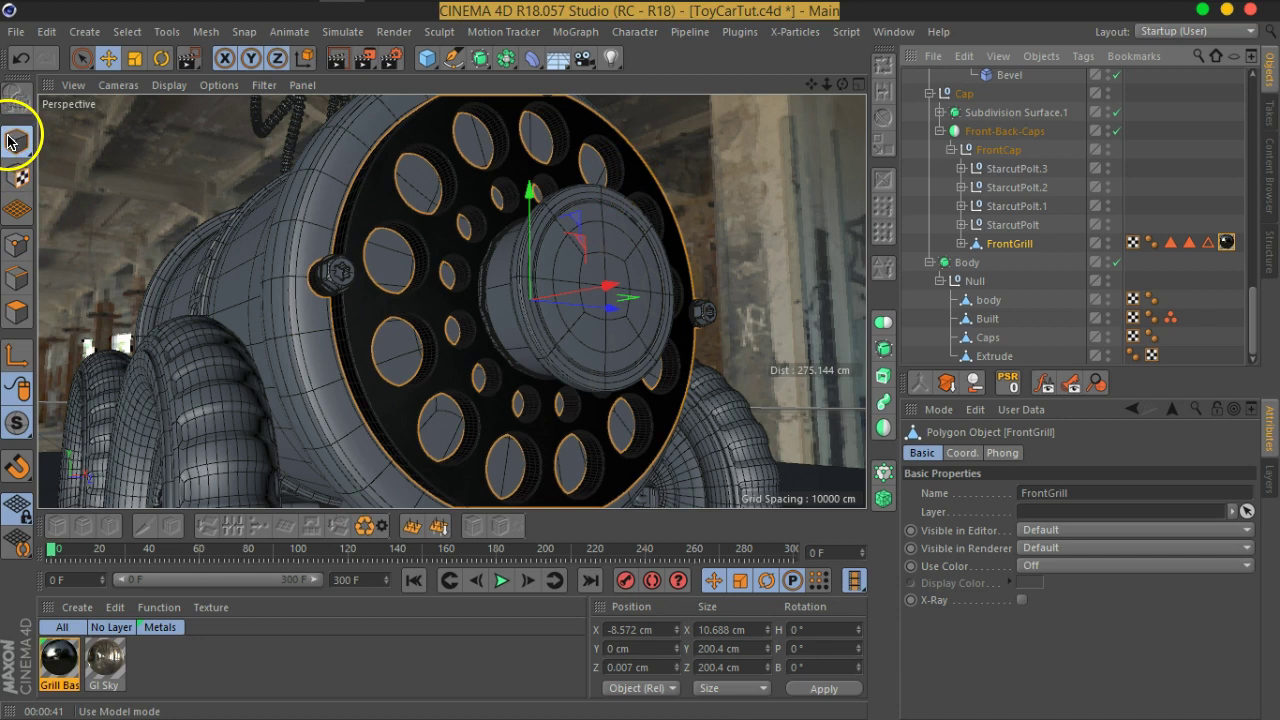
drag(15, 145, 20, 178)
click(20, 178)
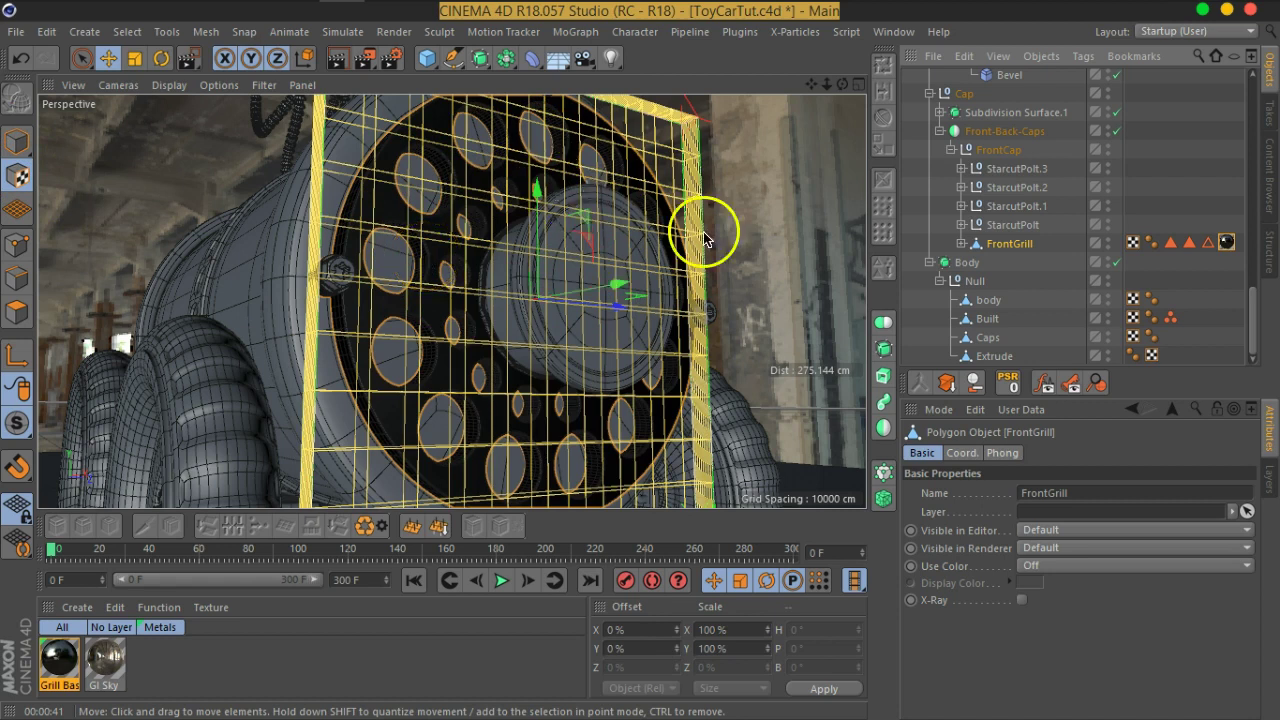
click(18, 356)
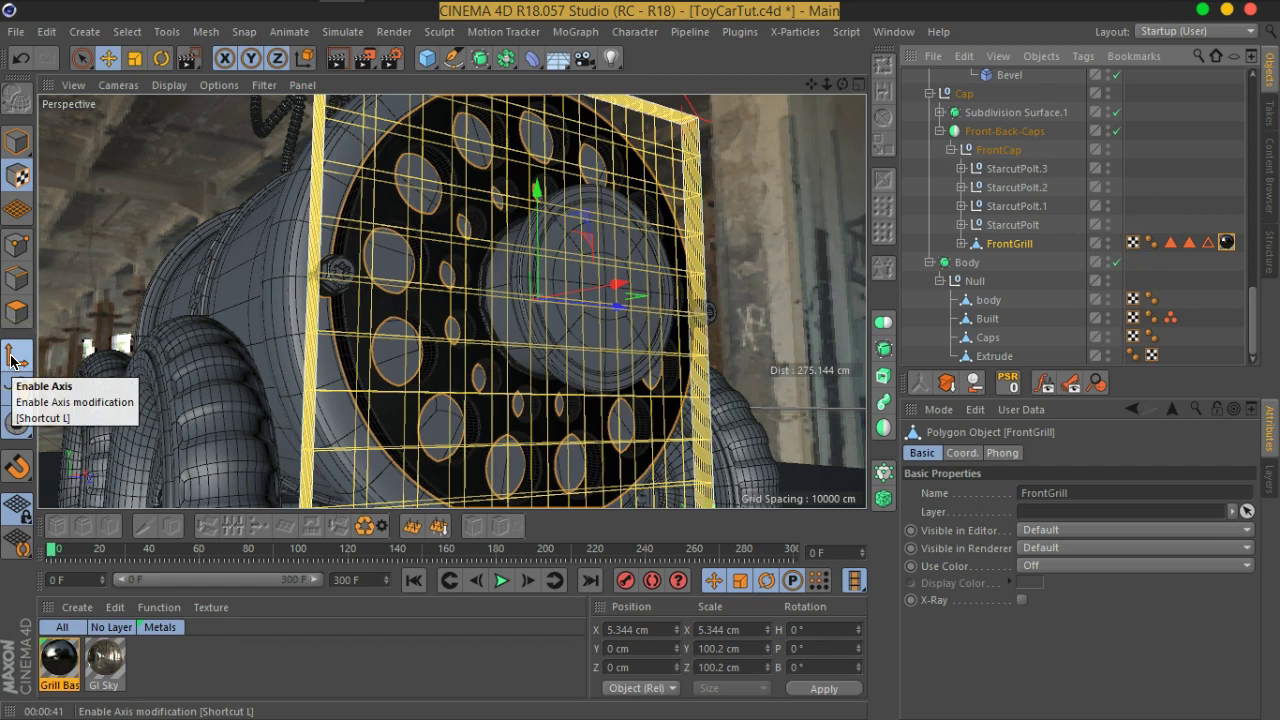
click(1227, 242)
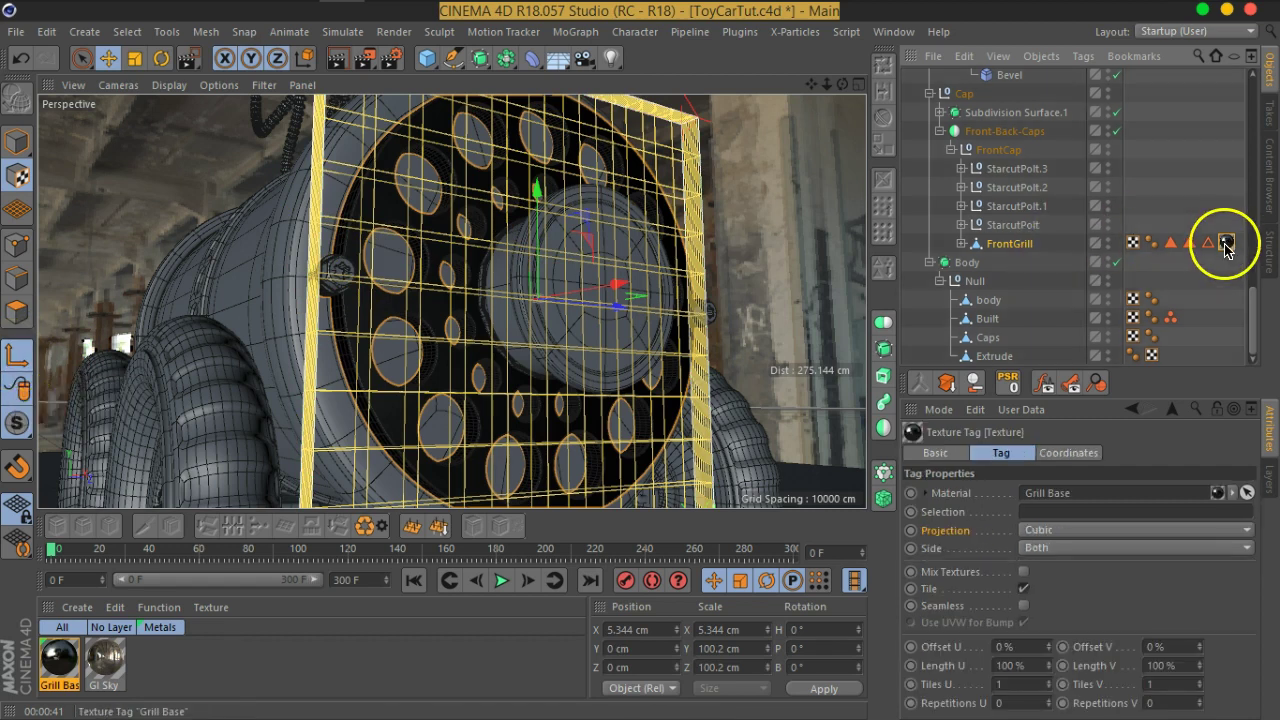
click(1005, 248)
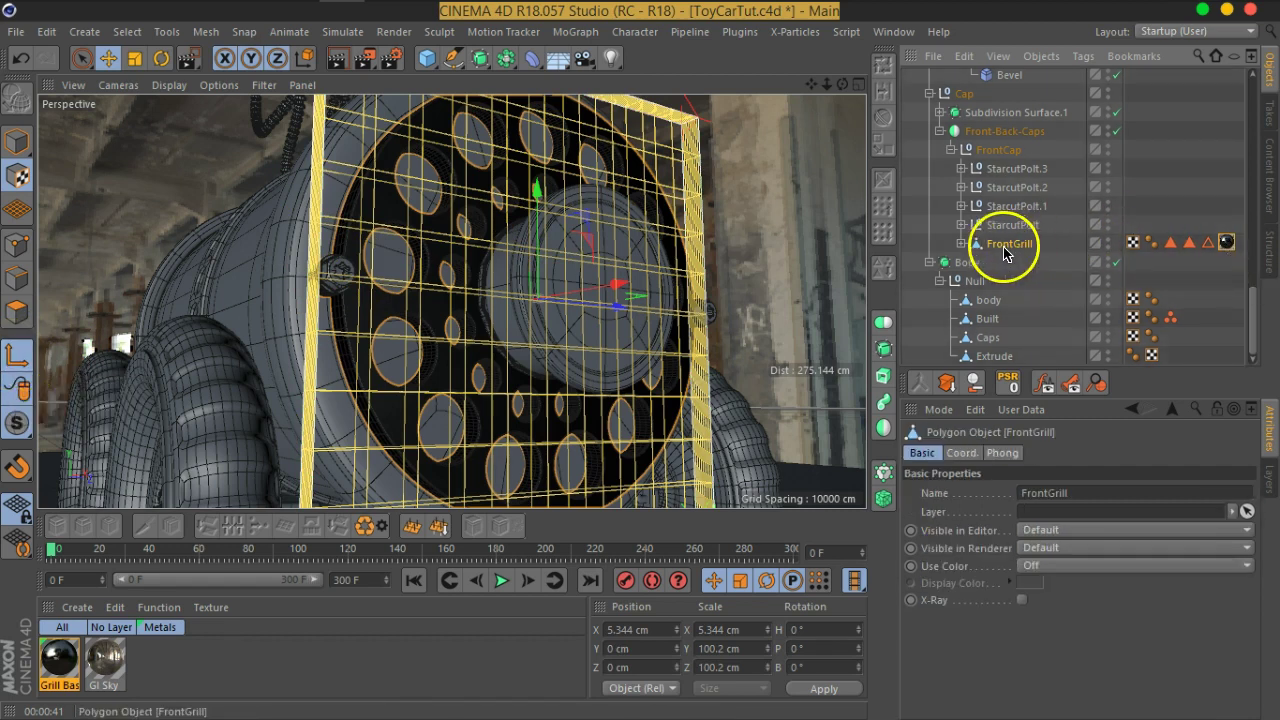
click(19, 157)
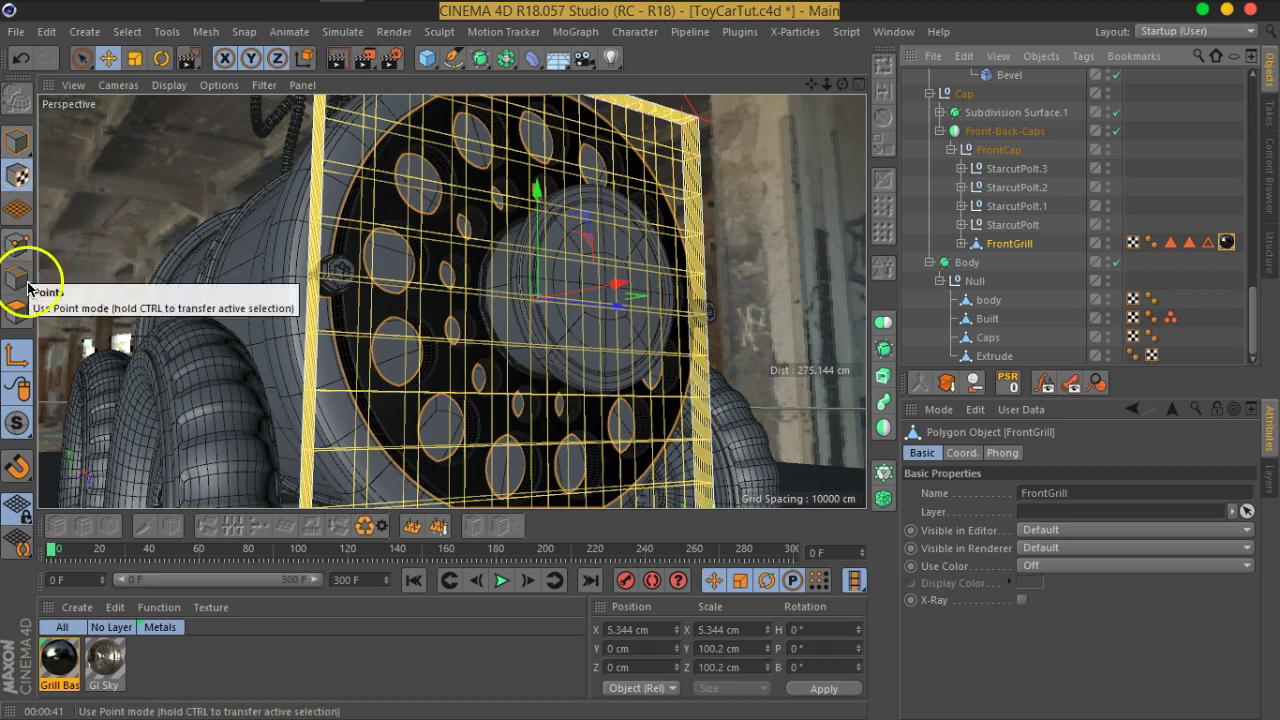
click(17, 358)
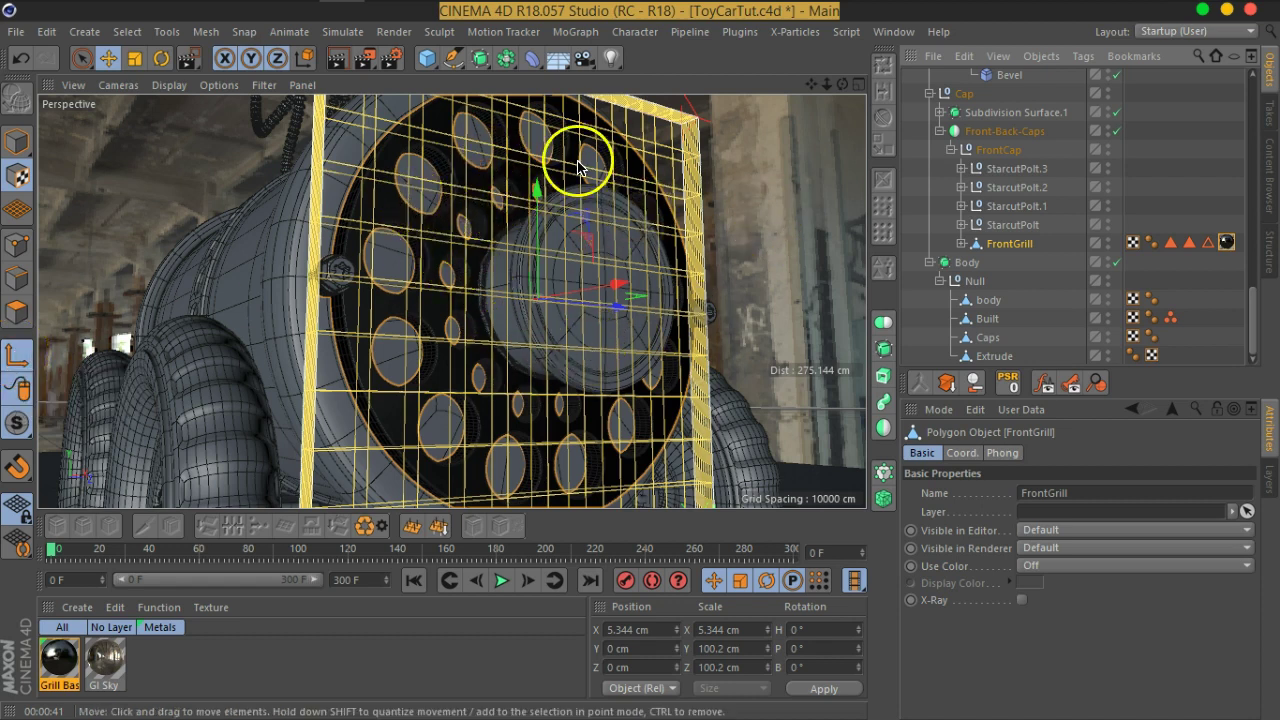
Scale the FrontGrill projection along X to 9.365 cm with the Scale tool.
click(134, 58)
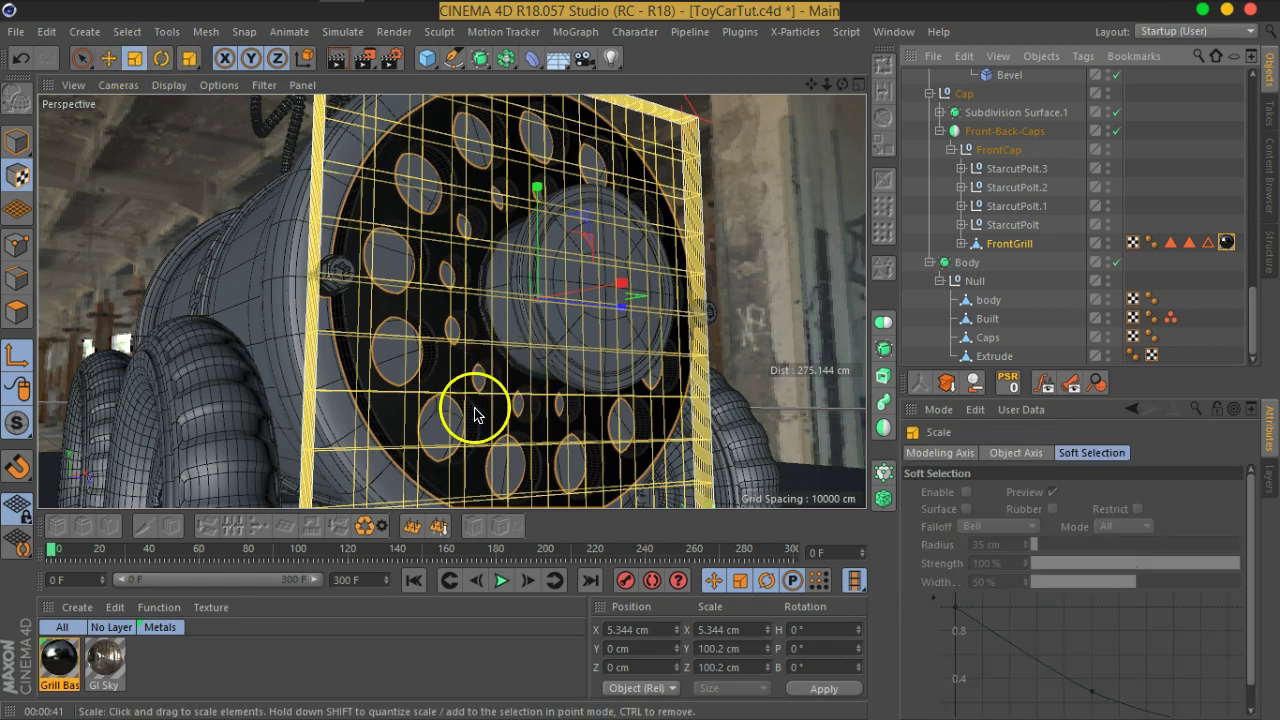
mouse_move(515, 345)
mouse_down()
mouse_move(566, 268)
mouse_move(417, 380)
mouse_move(421, 392)
mouse_move(347, 434)
mouse_move(340, 420)
mouse_up()
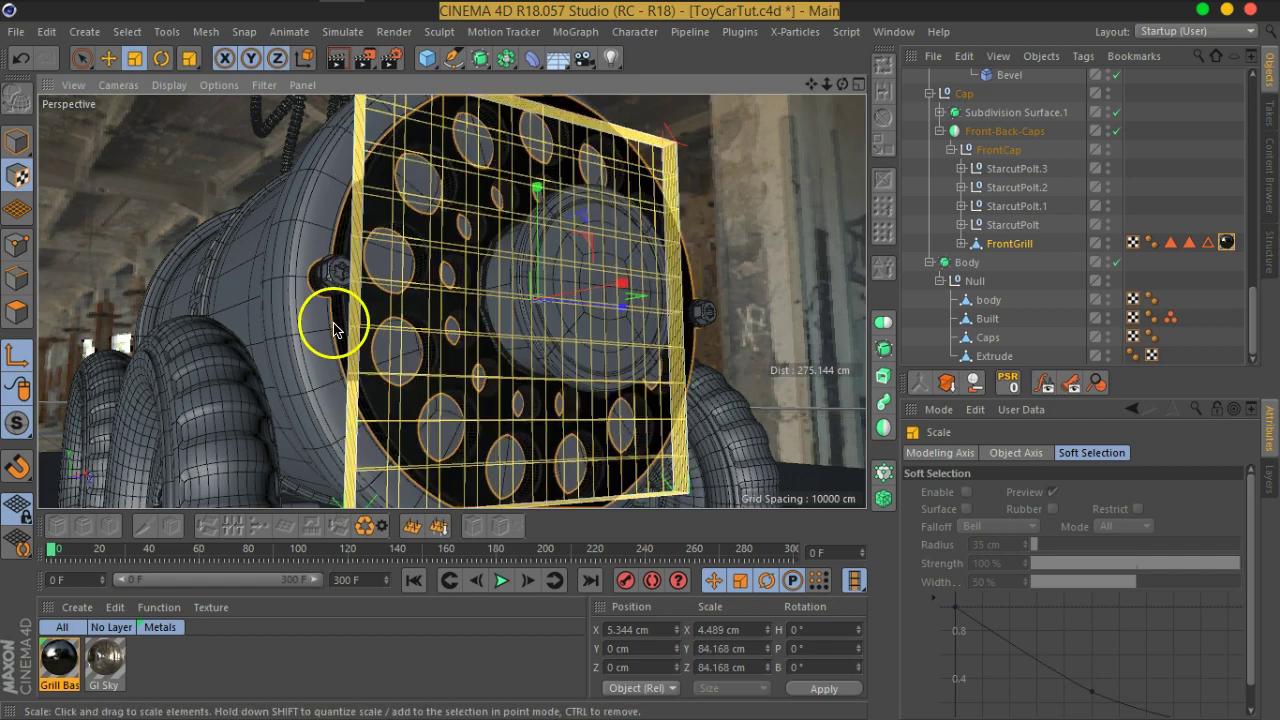
mouse_move(329, 314)
alt+mouse_down()
mouse_move(277, 281)
mouse_move(380, 346)
mouse_move(409, 289)
mouse_move(466, 323)
mouse_move(464, 300)
alt+mouse_up()
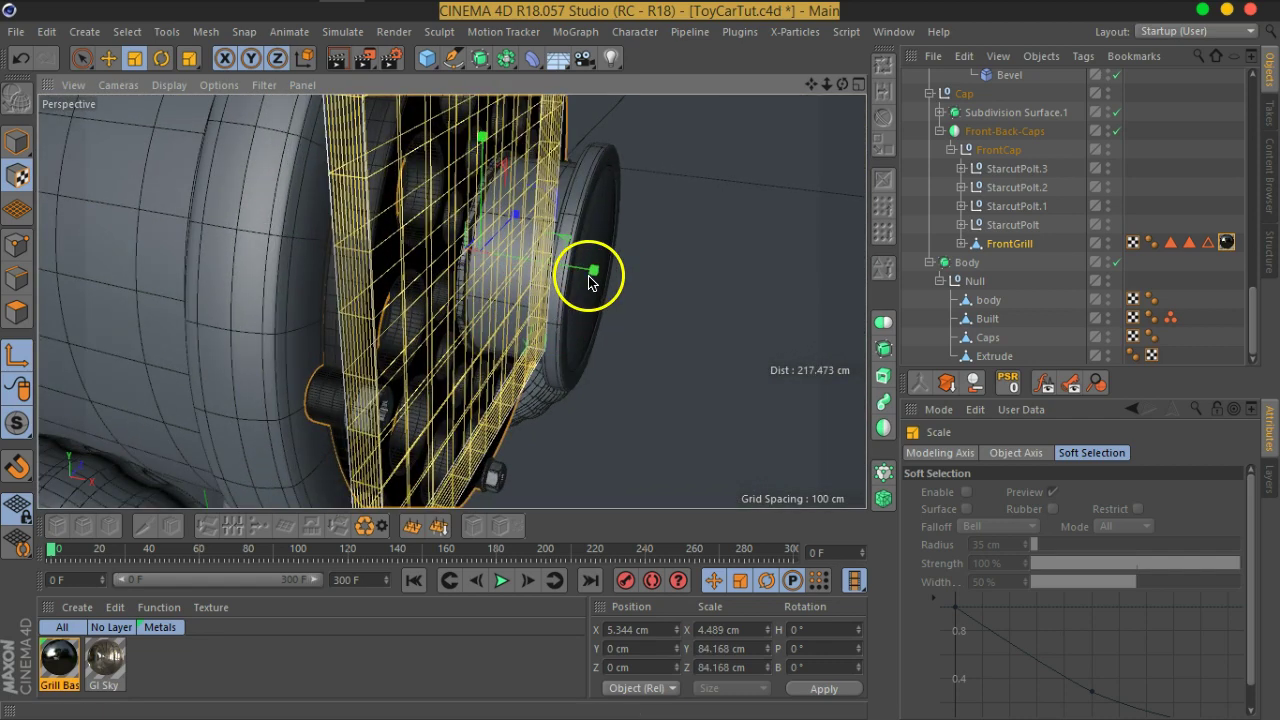
drag(662, 290, 664, 291)
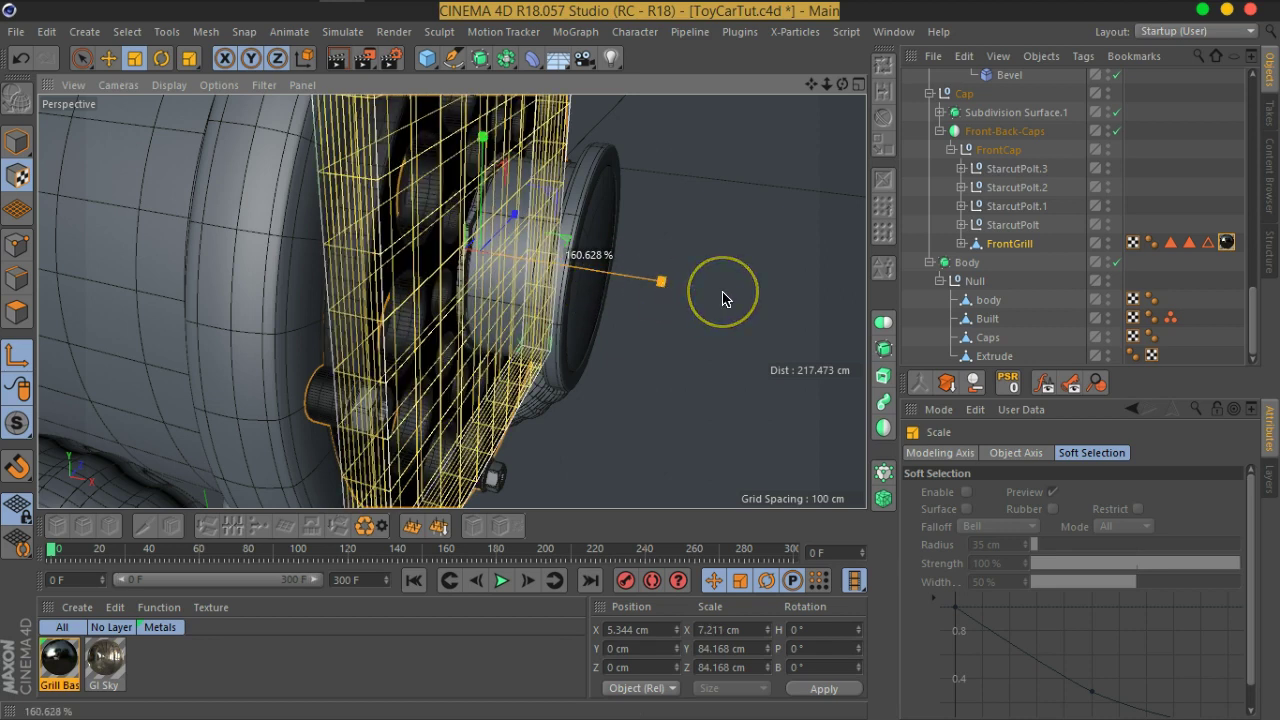
drag(725, 298, 723, 294)
mouse_move(383, 349)
alt+mouse_down()
mouse_move(445, 290)
mouse_move(420, 329)
alt+mouse_up()
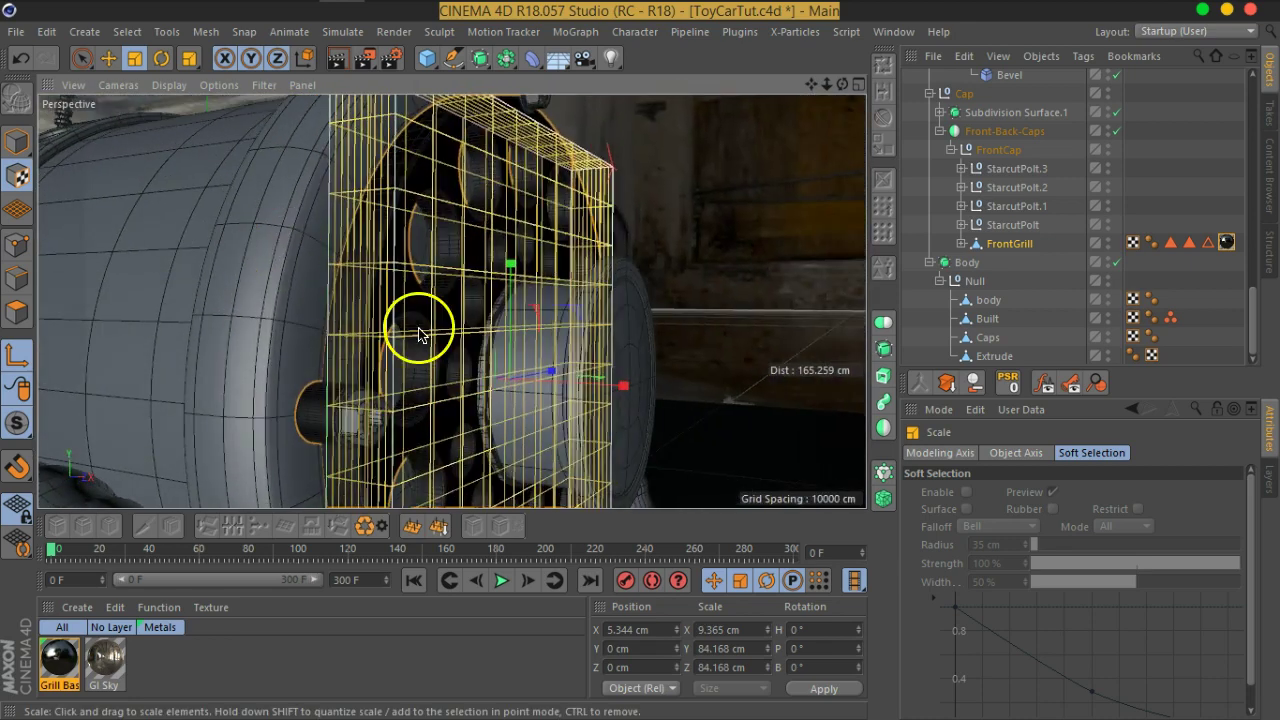
mouse_move(539, 375)
alt+mouse_down()
mouse_move(543, 283)
mouse_move(480, 286)
mouse_move(466, 329)
mouse_move(434, 294)
alt+mouse_up()
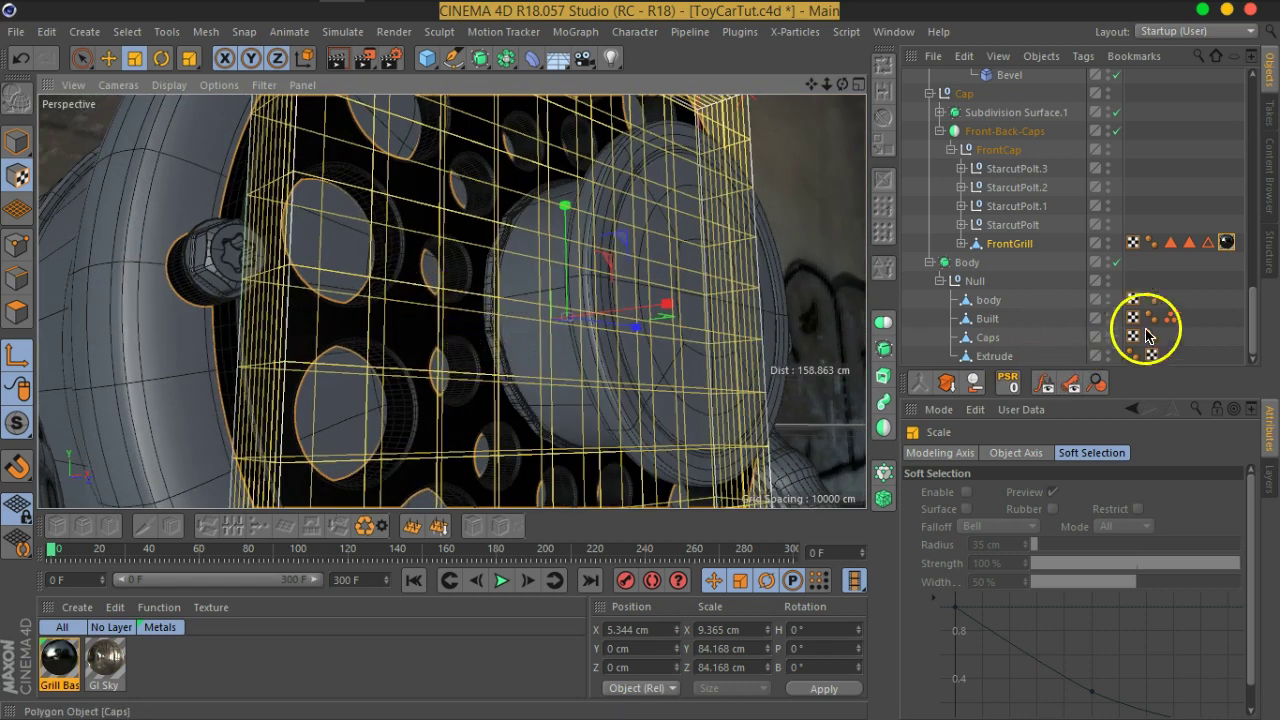
Deselect FrontGrill, return to Model mode, and save ToyCarTut.c4d.
click(1150, 337)
click(8, 143)
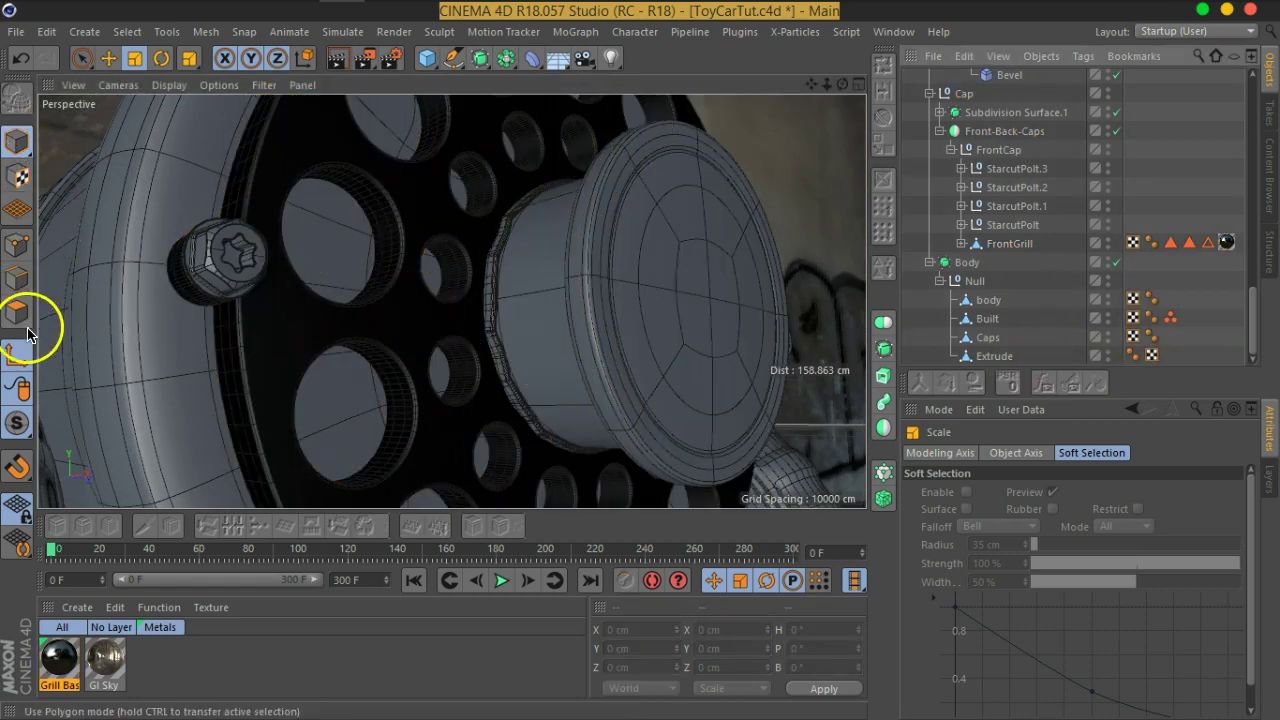
mouse_move(534, 234)
alt+mouse_down()
mouse_move(603, 251)
mouse_move(527, 288)
mouse_move(566, 286)
mouse_move(577, 294)
mouse_move(568, 311)
mouse_move(500, 289)
mouse_move(516, 291)
alt+mouse_up()
key(ctrl+s)
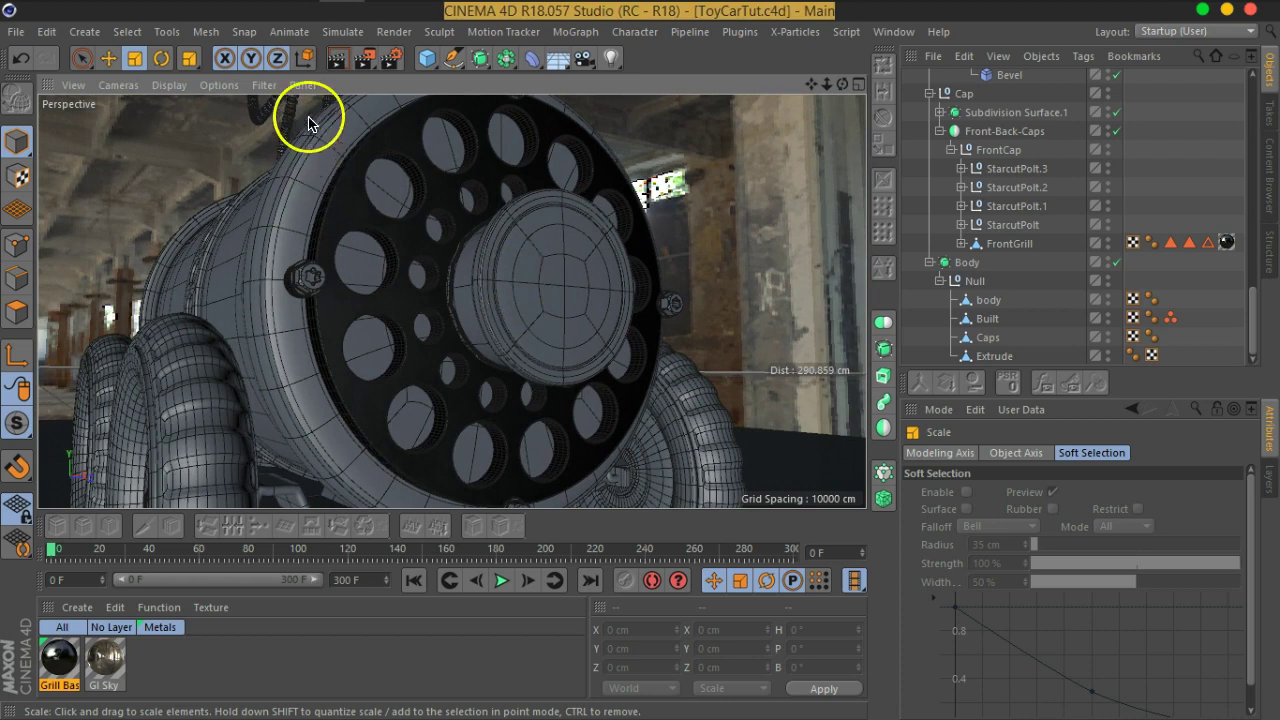
Test-render the grill in the viewport, then select the Grill Base material.
click(336, 63)
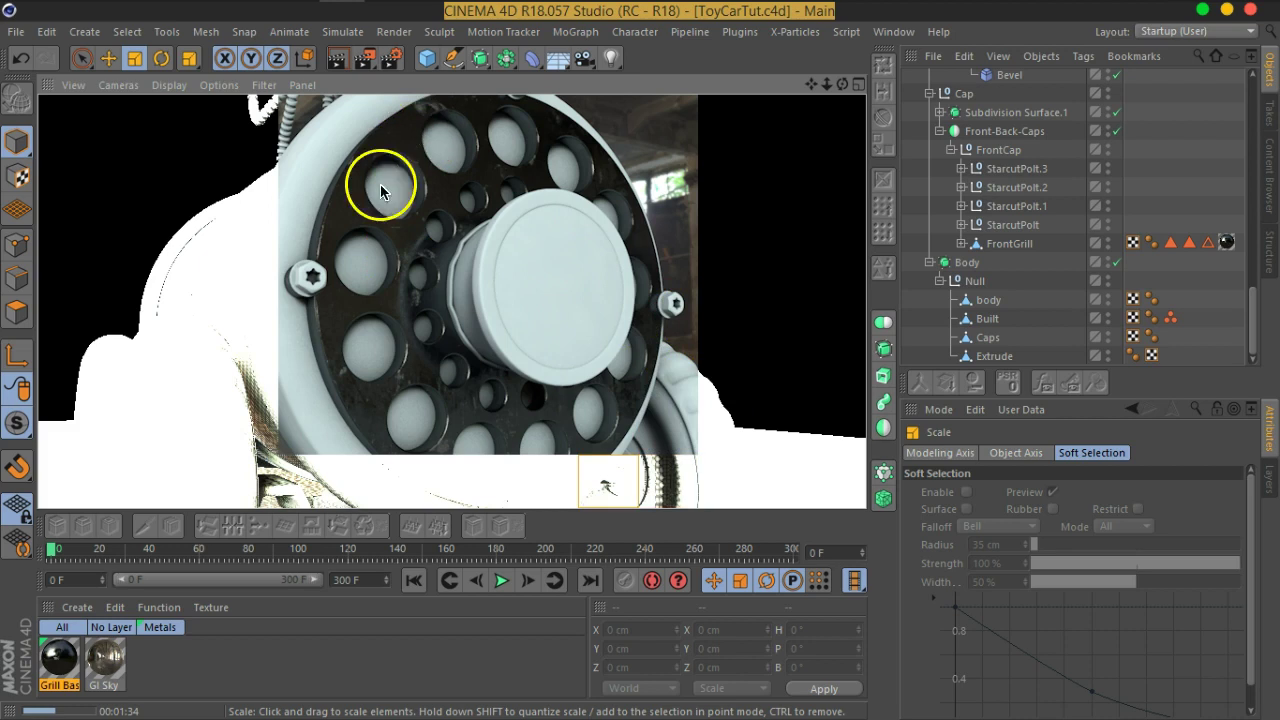
click(476, 434)
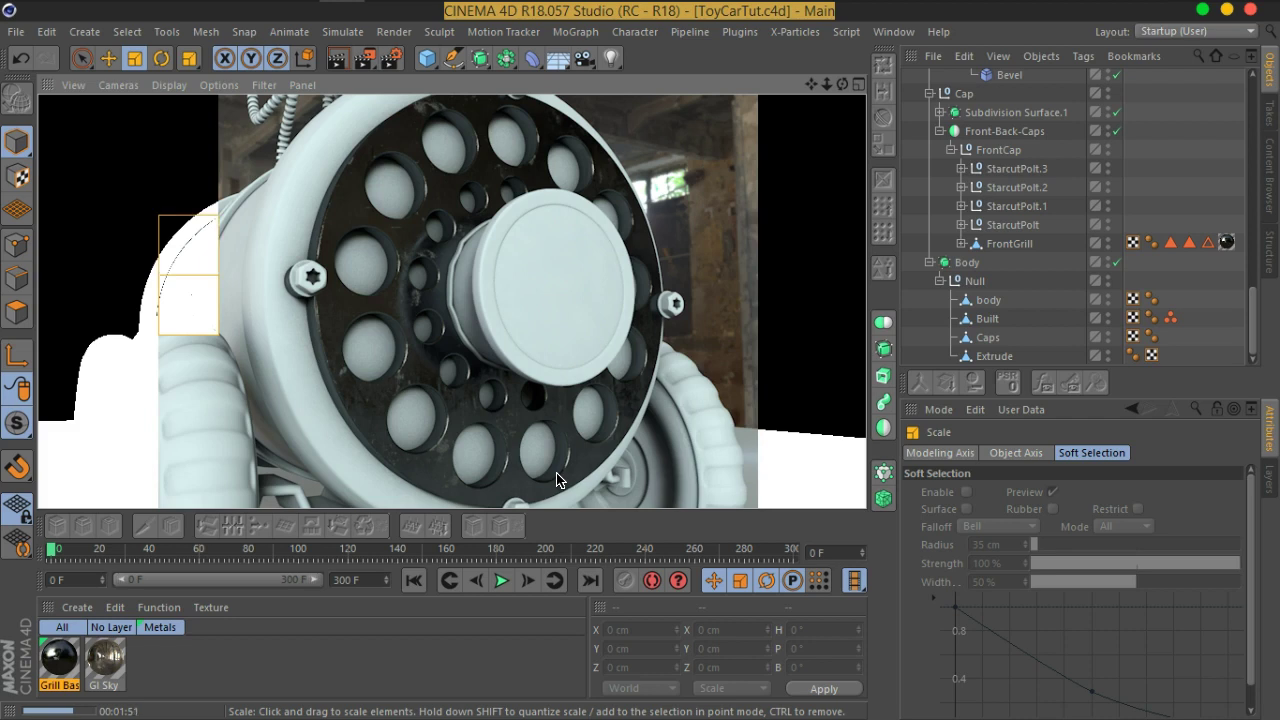
click(55, 658)
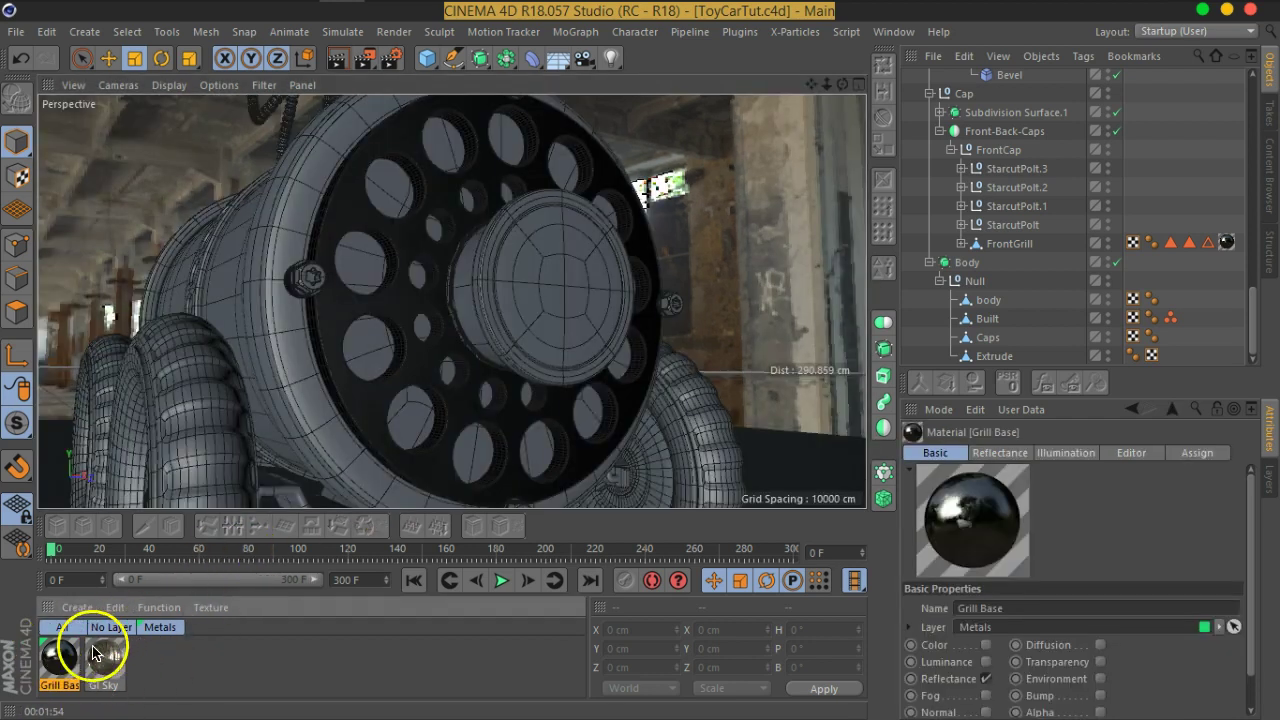
Open Grill Base in the Material Editor, enlarge it, and inspect the Roughness texture slot.
double_click(62, 663)
drag(645, 138, 802, 37)
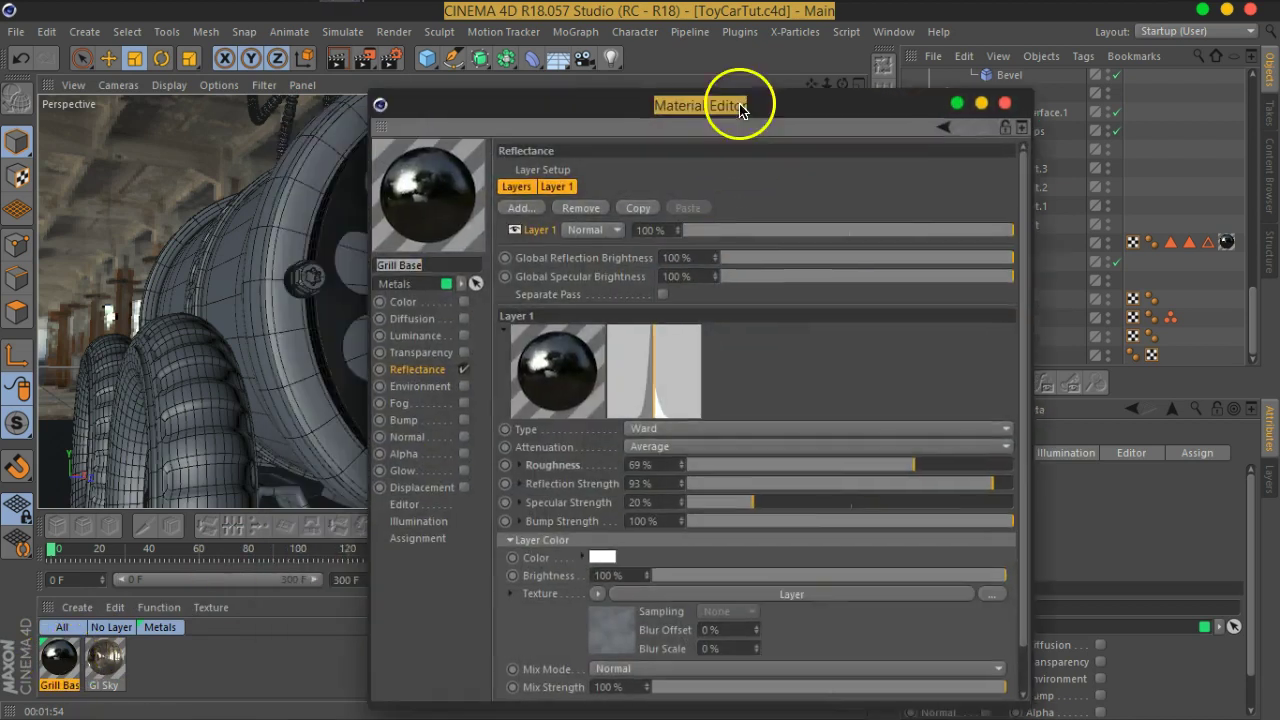
click(624, 385)
drag(1096, 305, 1096, 345)
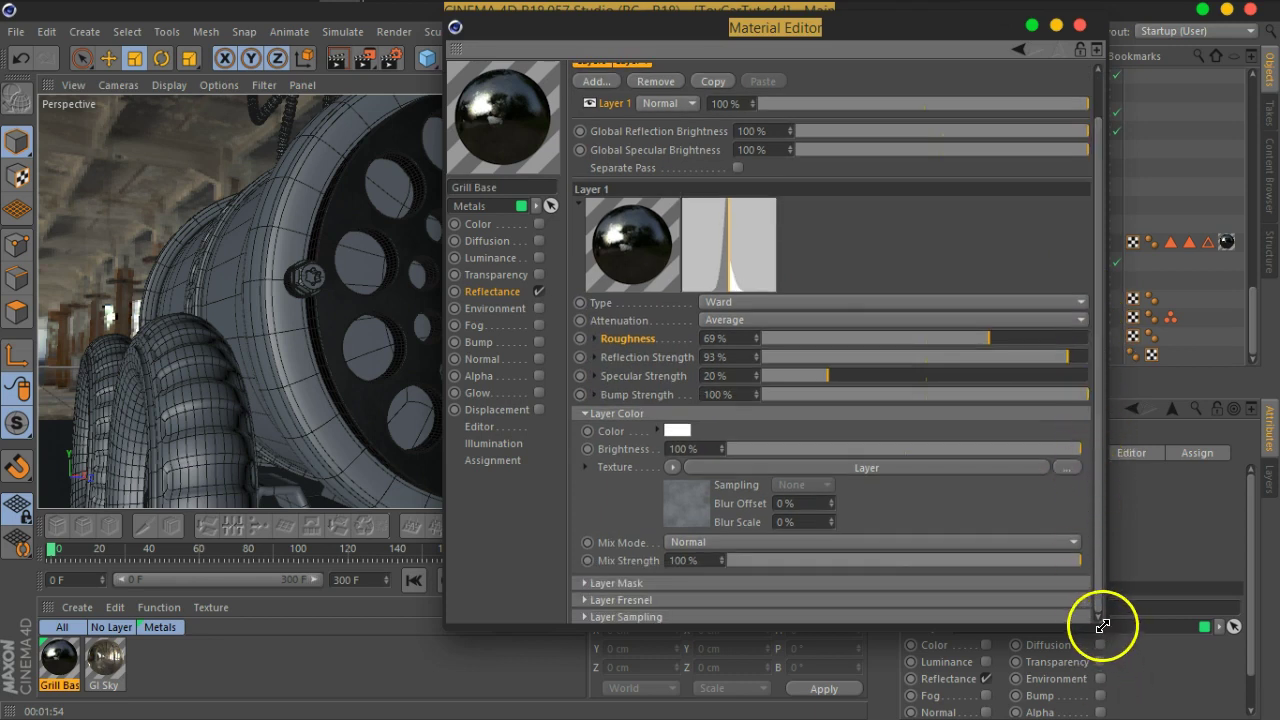
drag(1102, 625, 1137, 686)
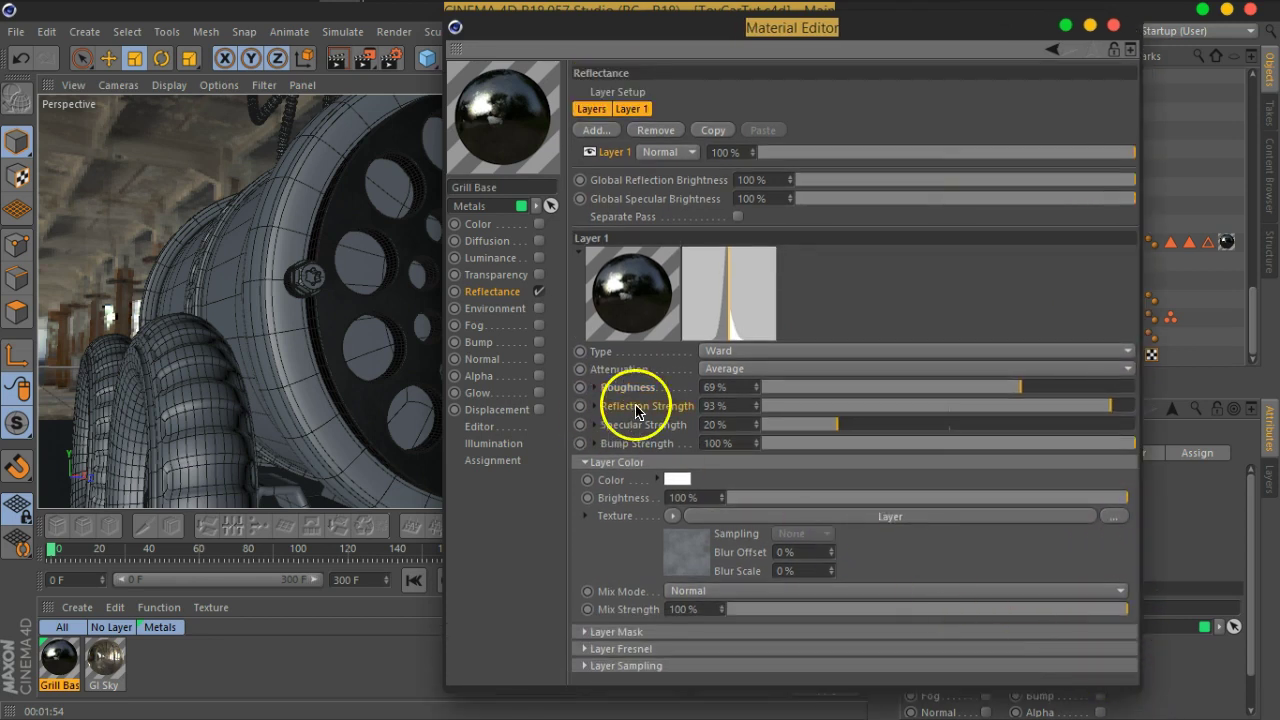
double_click(710, 406)
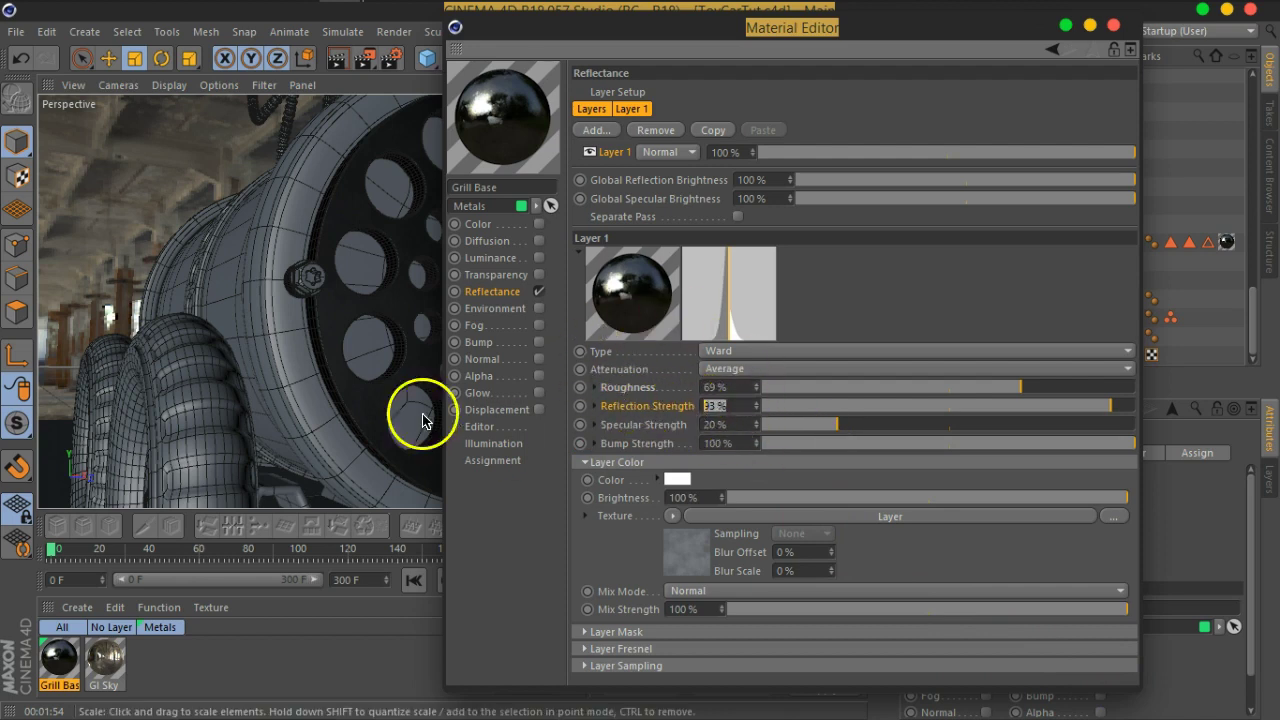
drag(647, 36, 673, 30)
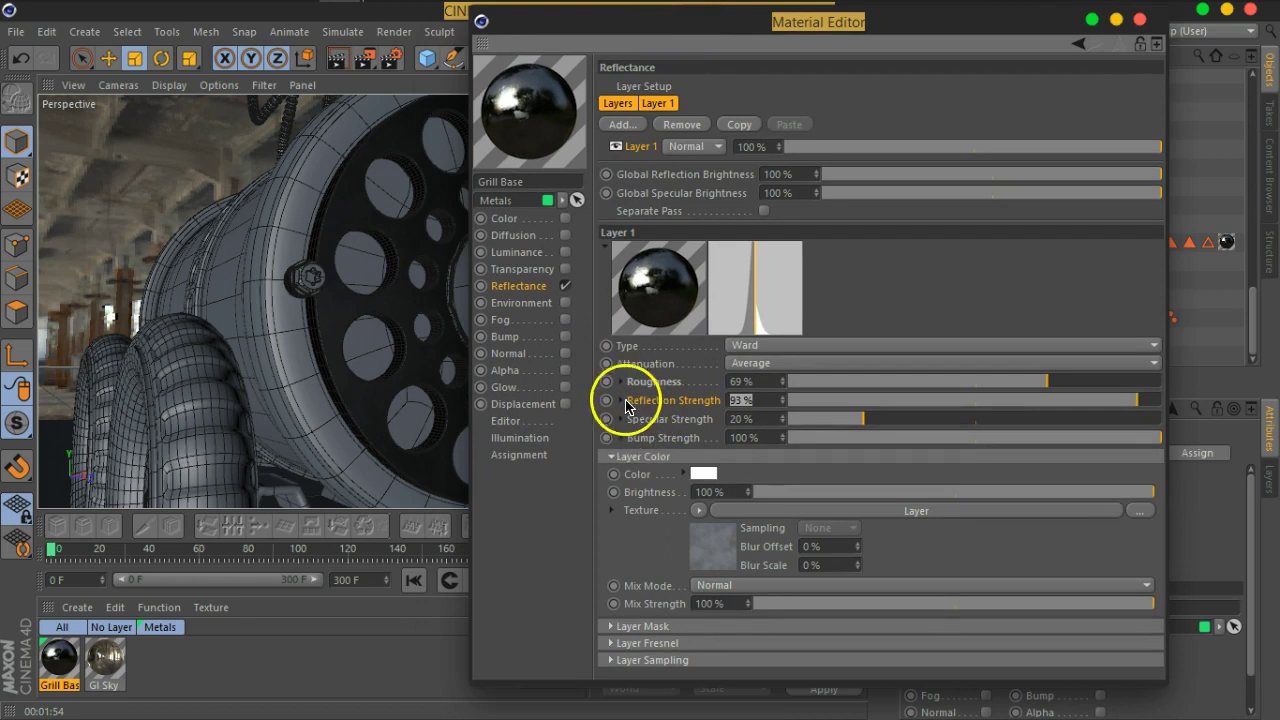
click(620, 382)
right_click(646, 401)
click(600, 406)
click(620, 382)
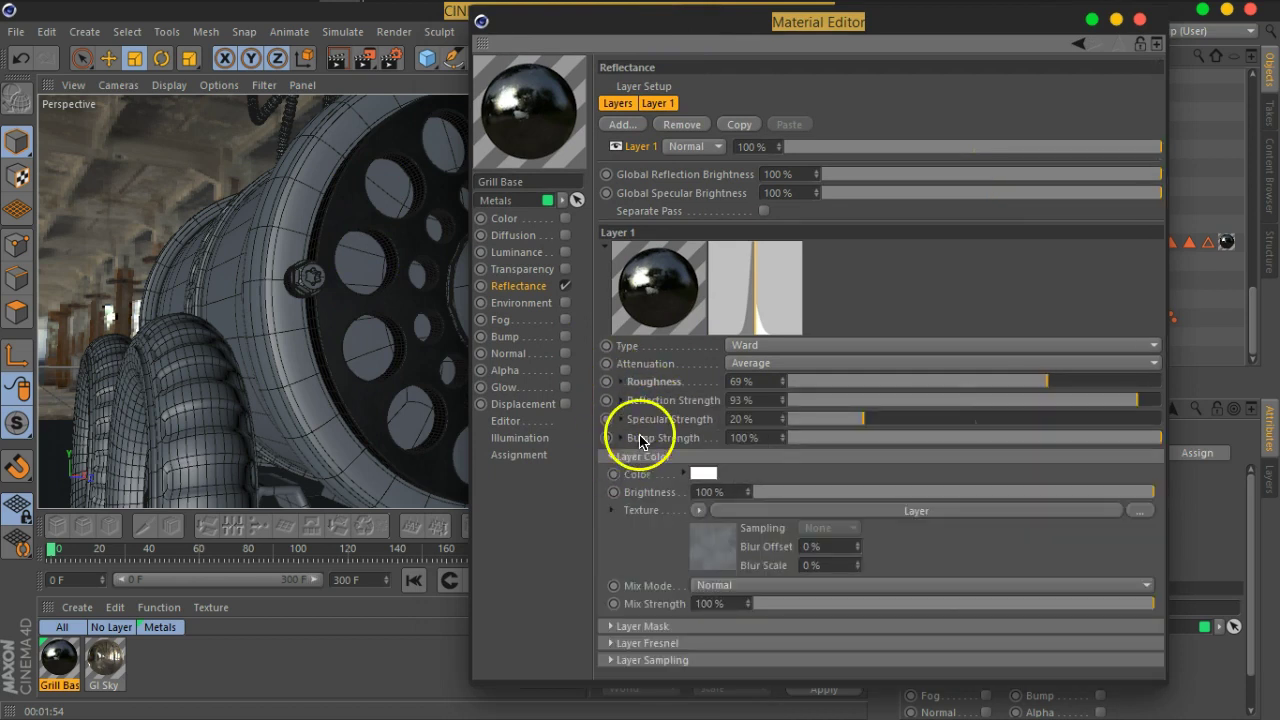
Paste the copied grunge texture into Reflection Strength and open a large material preview window.
click(623, 402)
click(623, 402)
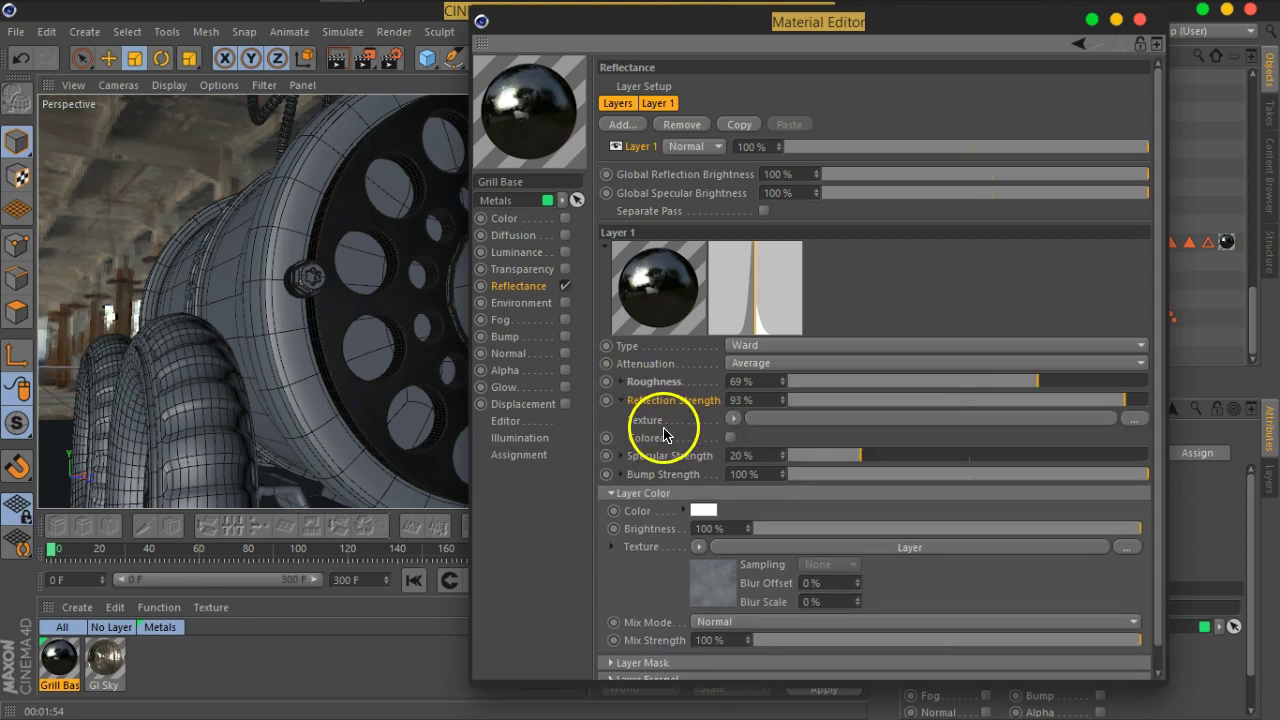
right_click(648, 422)
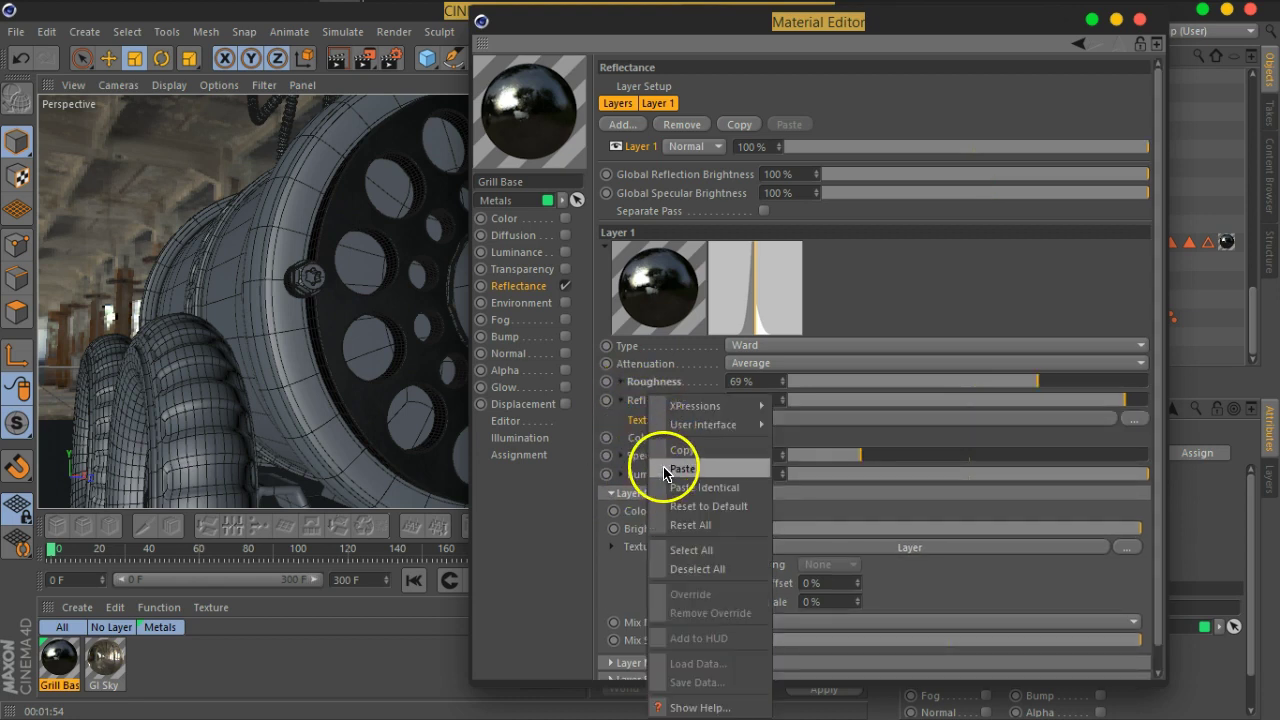
click(662, 468)
right_click(521, 107)
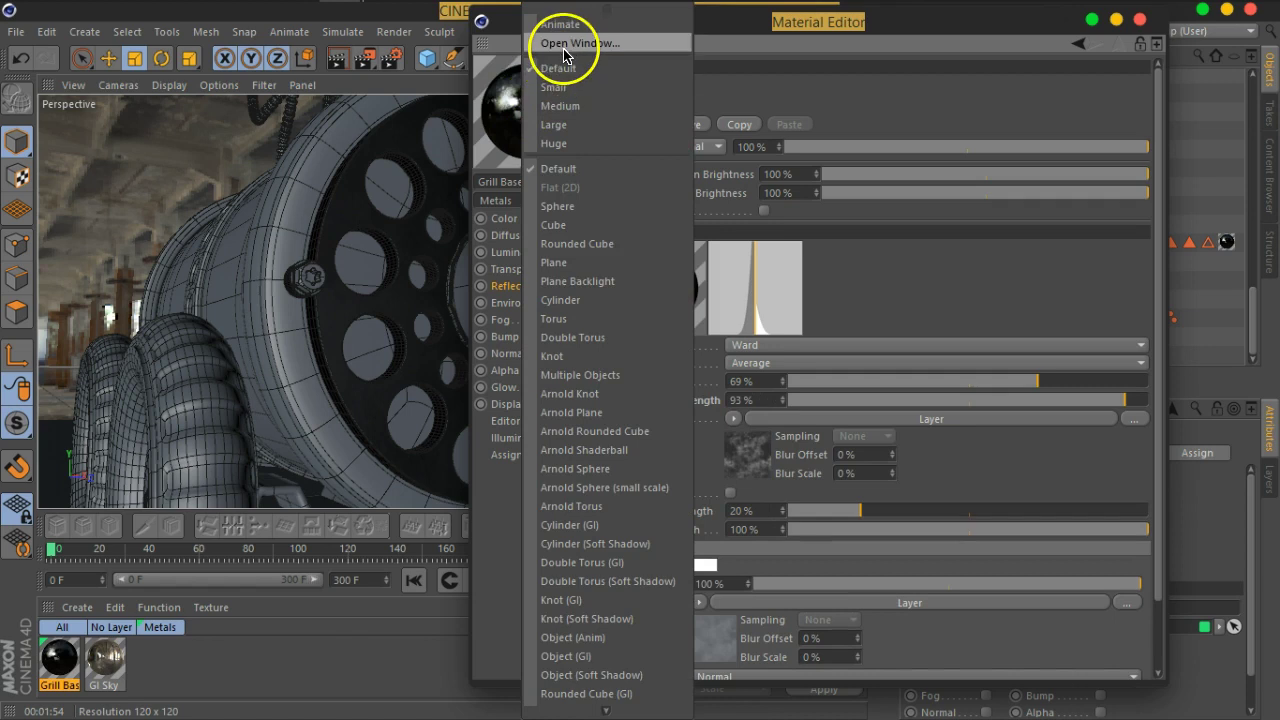
click(530, 43)
drag(713, 32, 772, 33)
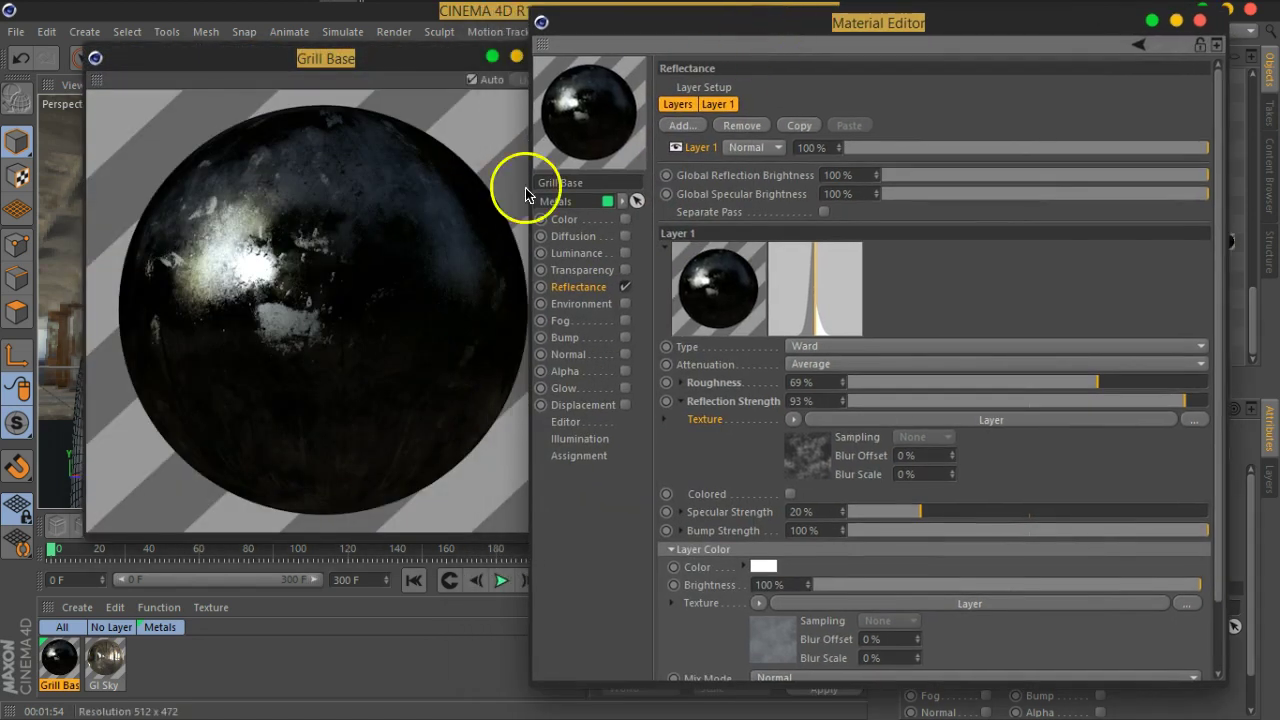
Set the Reflection Strength shader's Colorize black stop to 54% grey.
drag(389, 63, 340, 66)
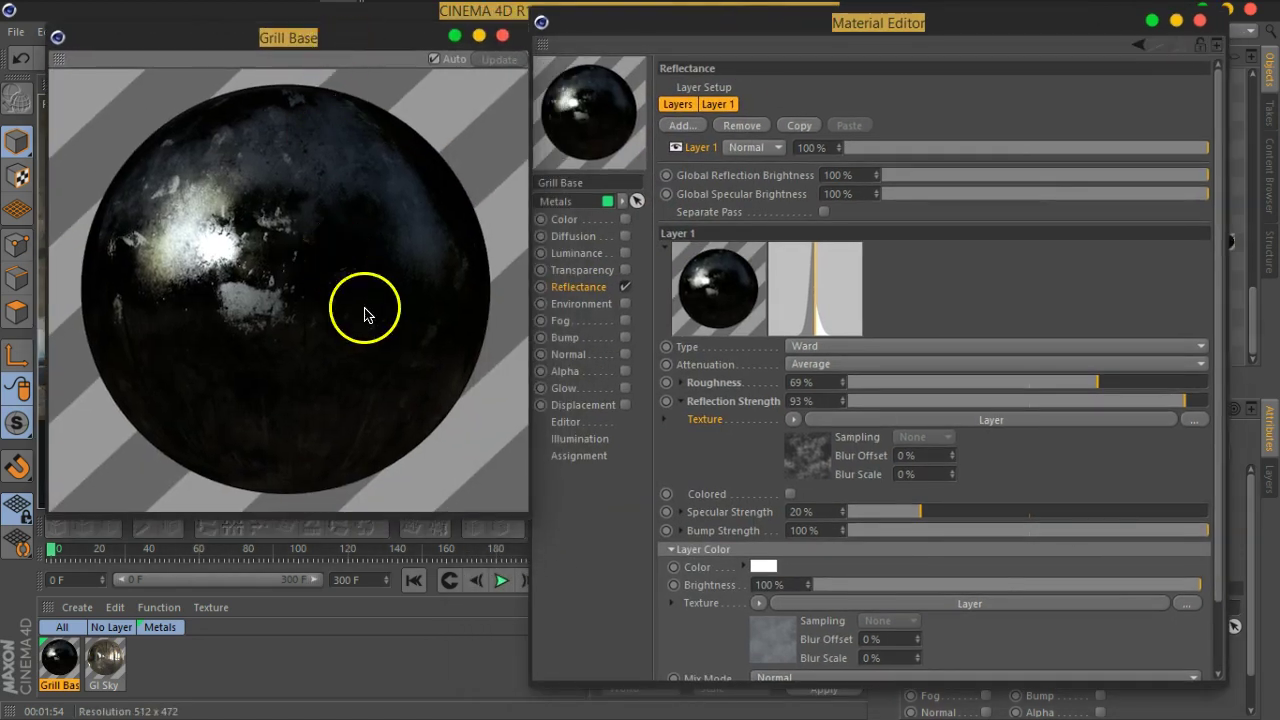
click(810, 456)
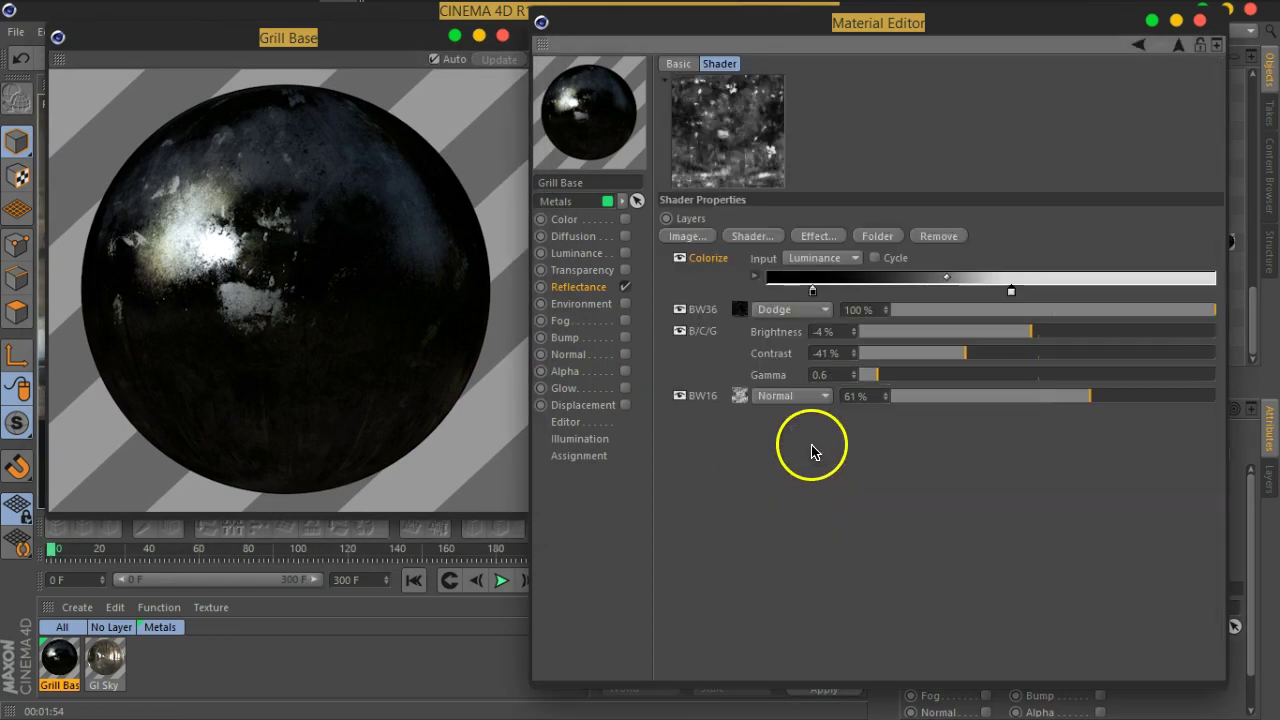
double_click(813, 290)
drag(766, 328, 849, 334)
click(780, 358)
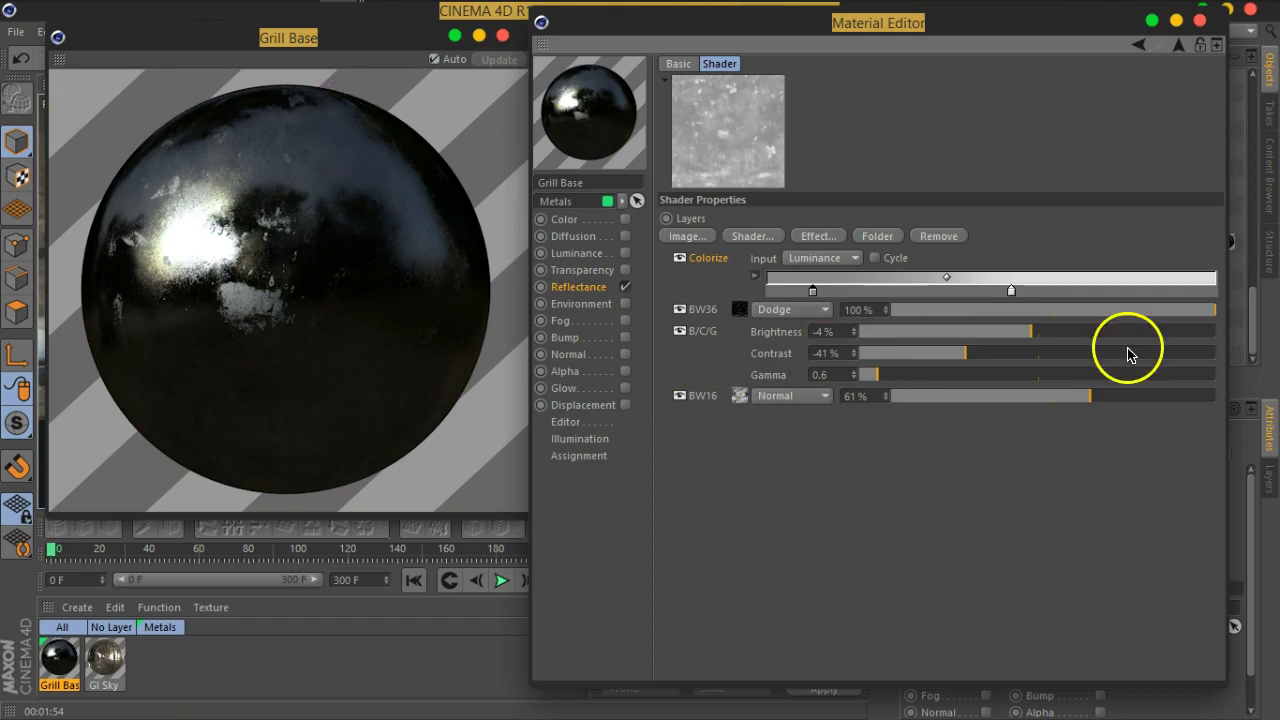
Rebalance the dark and bright Colorize gradient stops for brighter, patchier scuffs.
drag(813, 291, 912, 292)
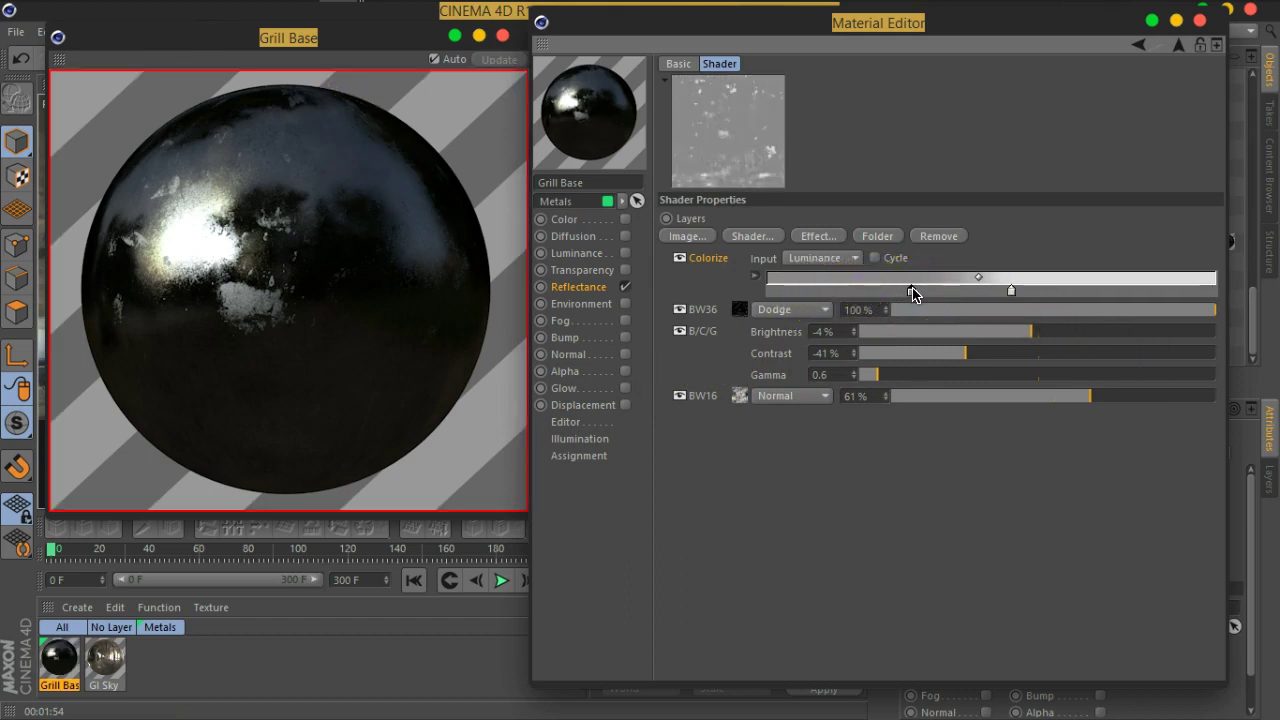
drag(910, 292, 893, 292)
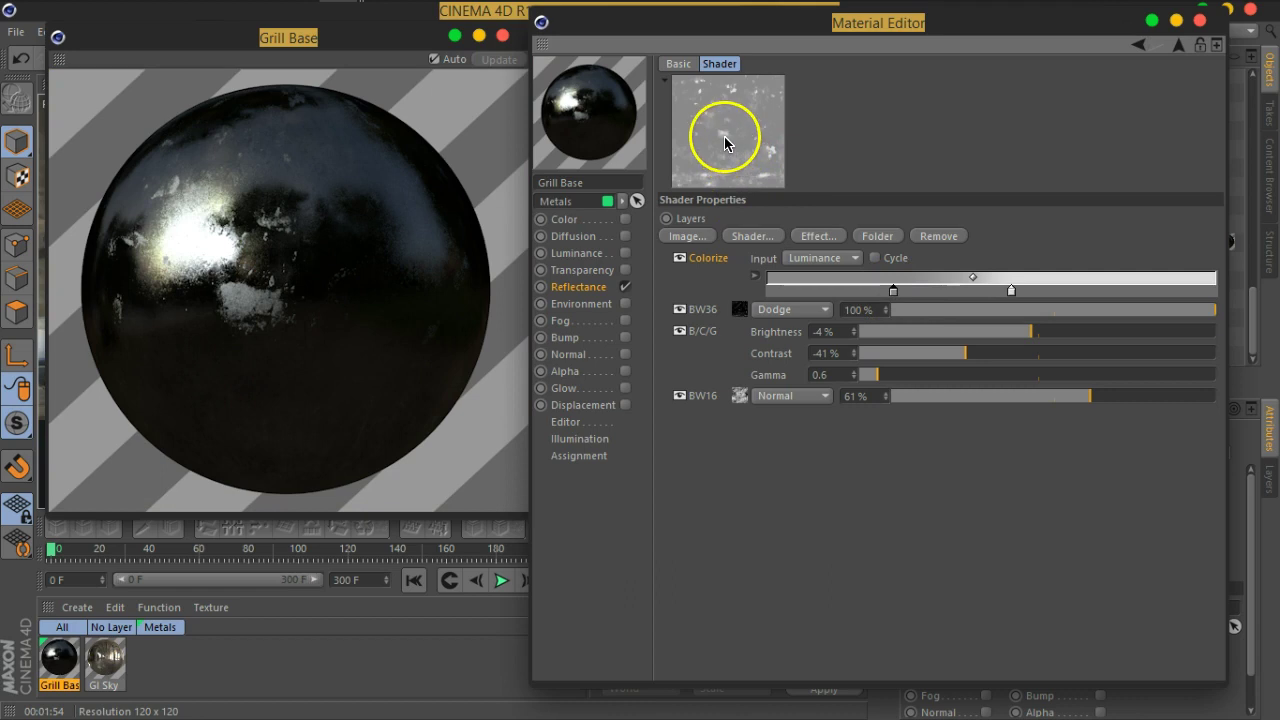
mouse_move(728, 131)
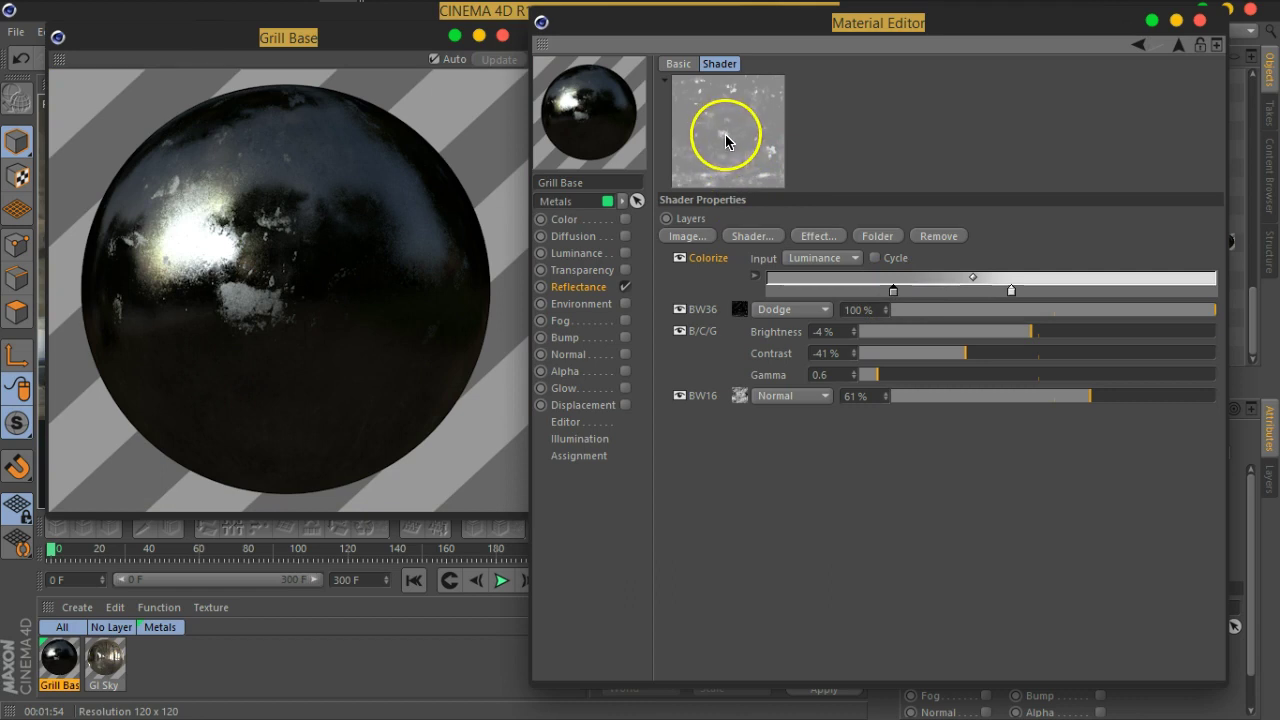
drag(893, 290, 923, 303)
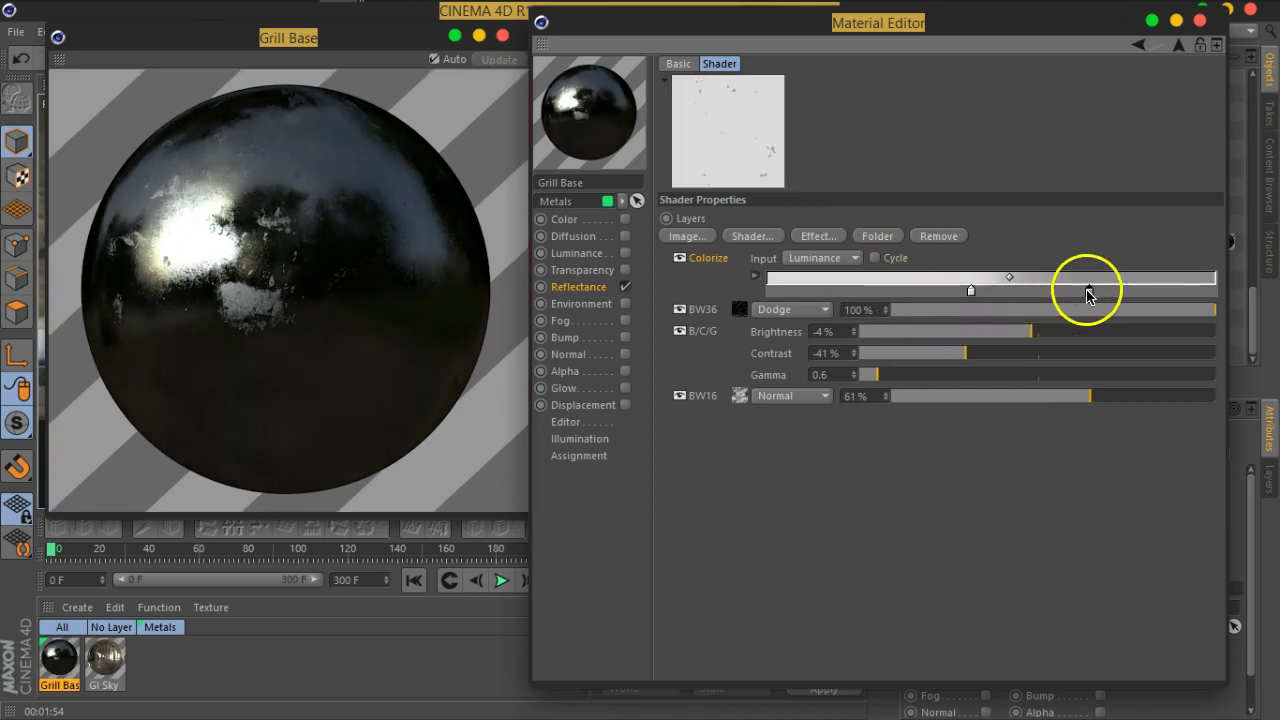
drag(973, 297, 866, 294)
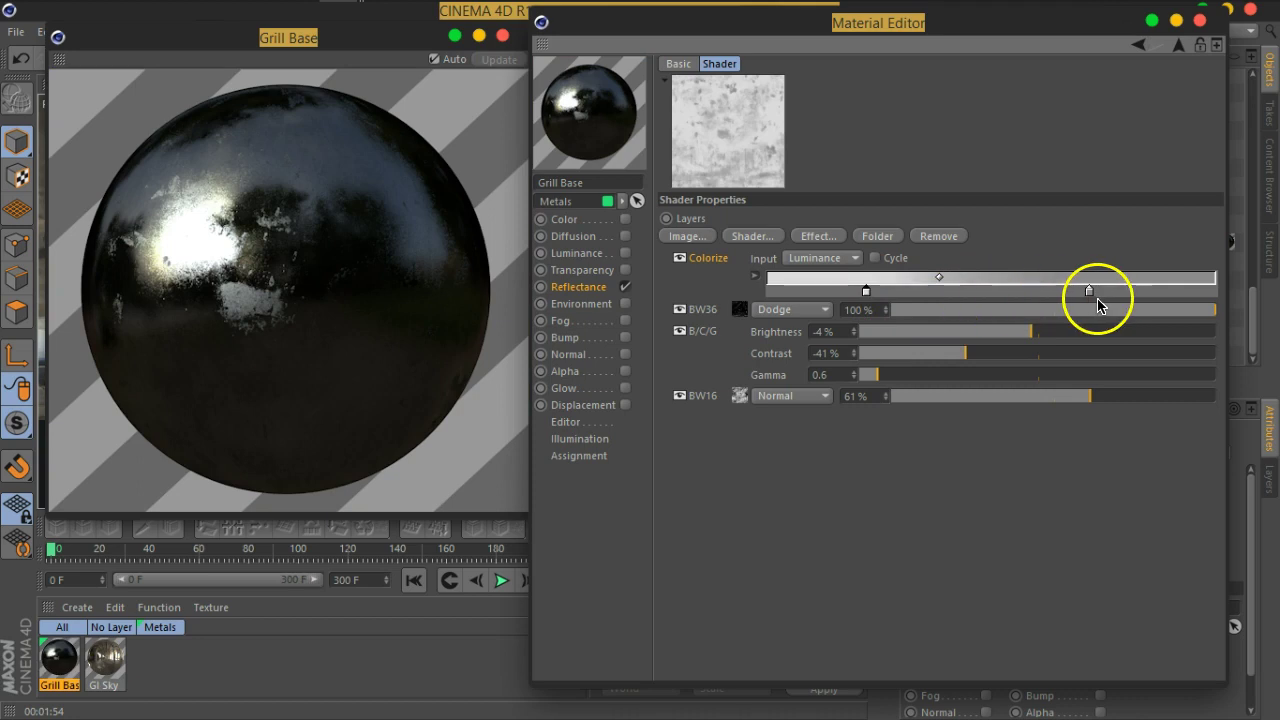
drag(1088, 295, 983, 295)
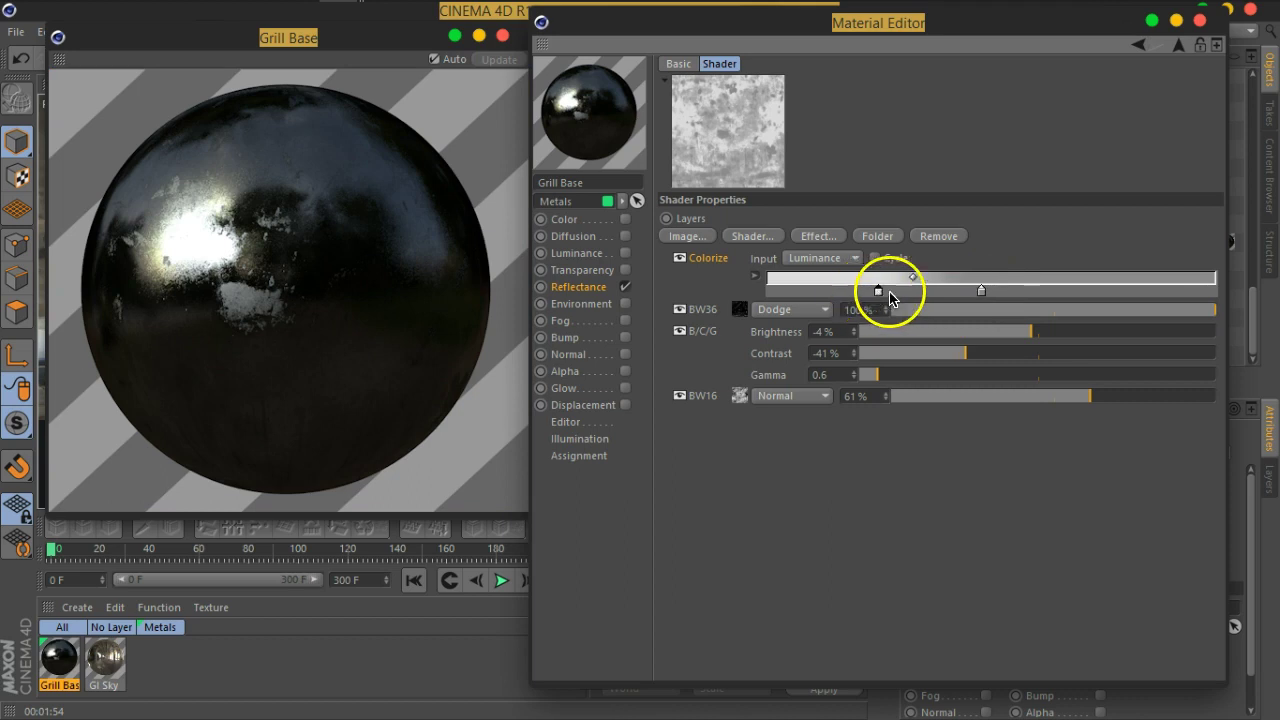
drag(867, 297, 900, 297)
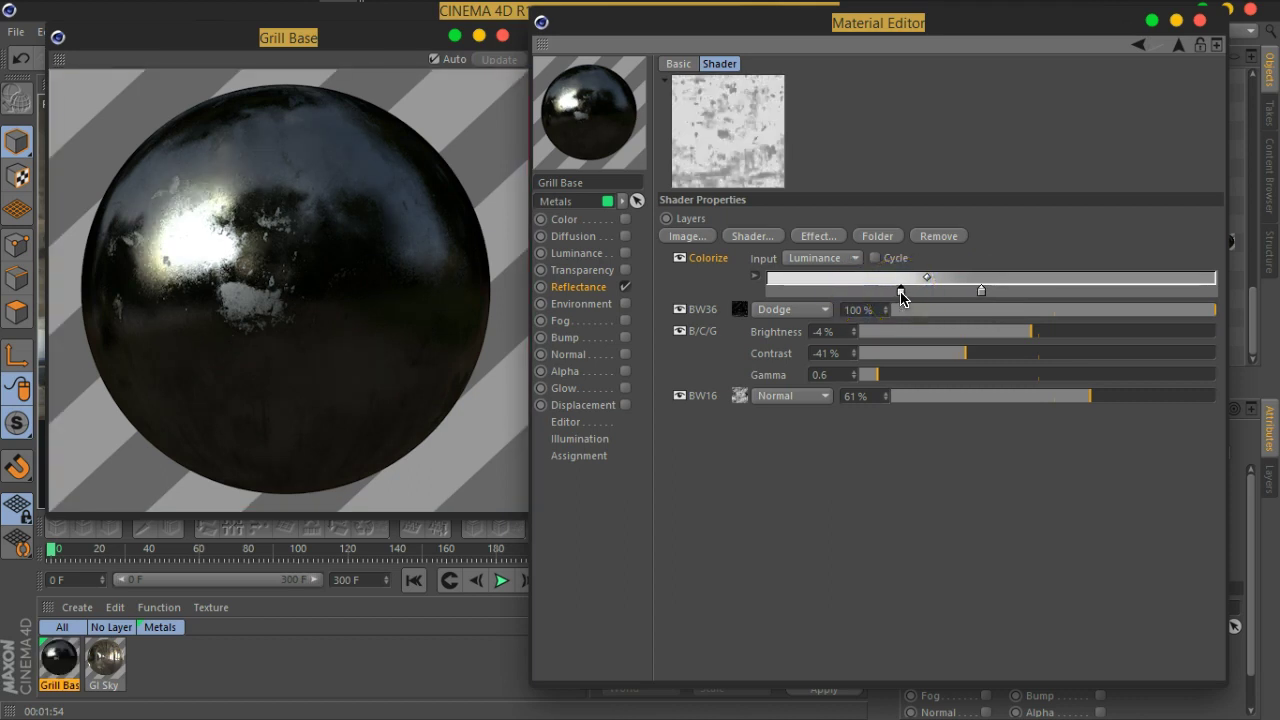
drag(981, 291, 921, 292)
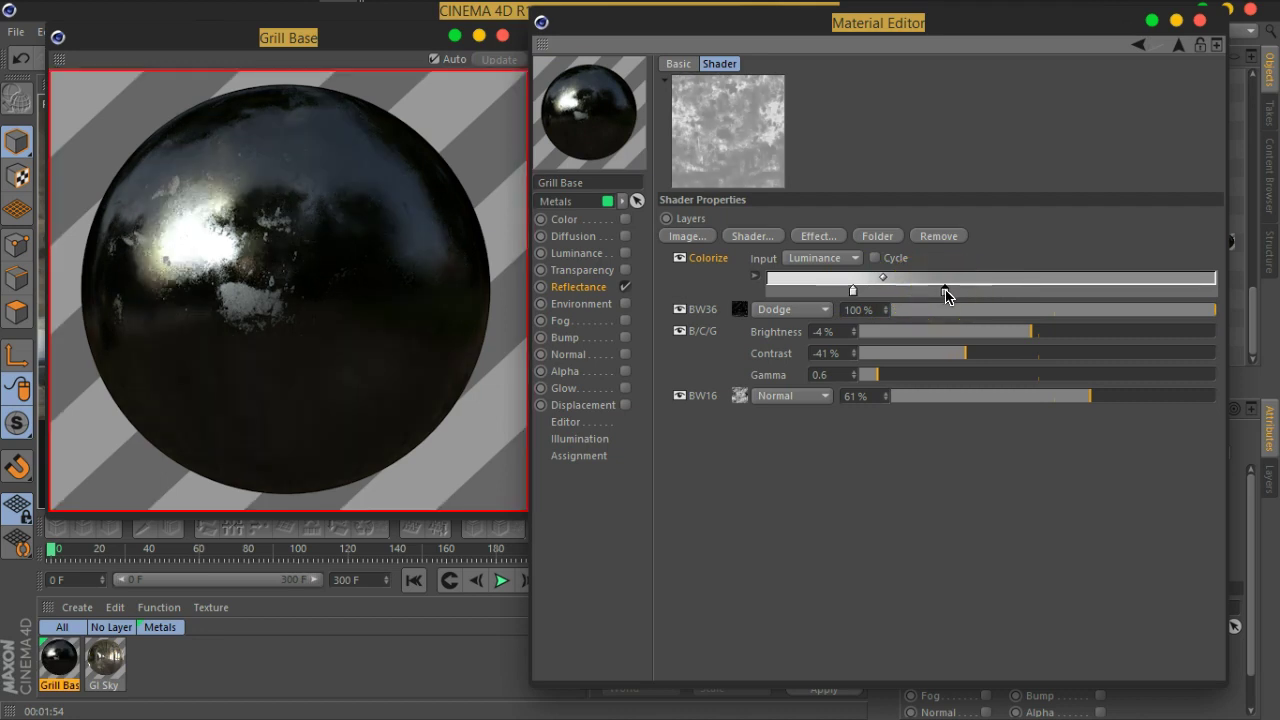
click(854, 292)
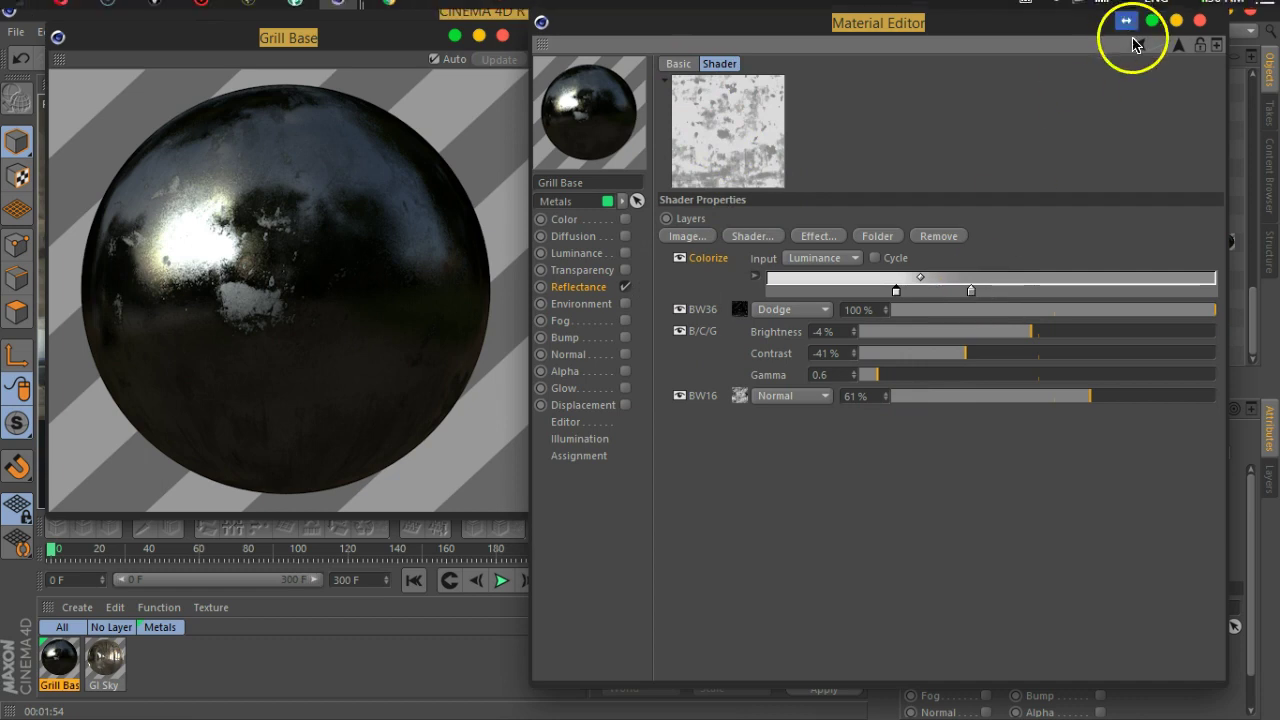
click(1177, 45)
Copy the grunge Layer texture from the Roughness channel.
scroll(930, 280, down, 3)
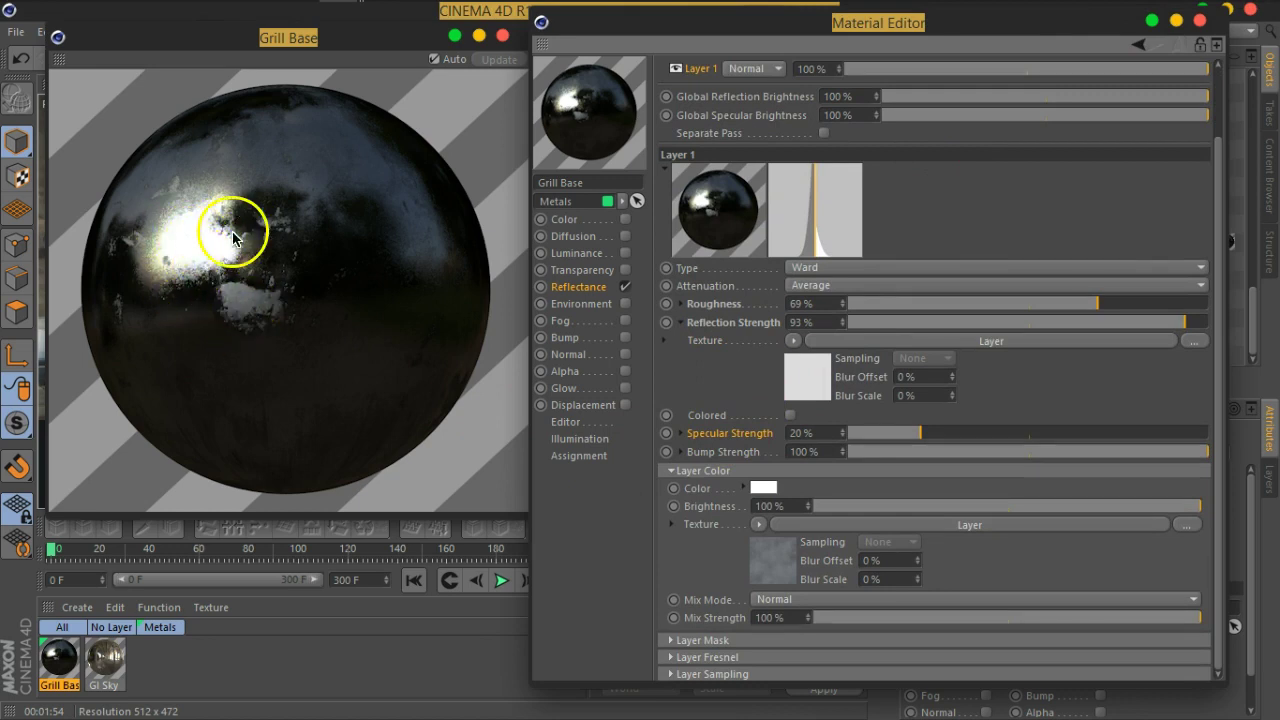
click(681, 304)
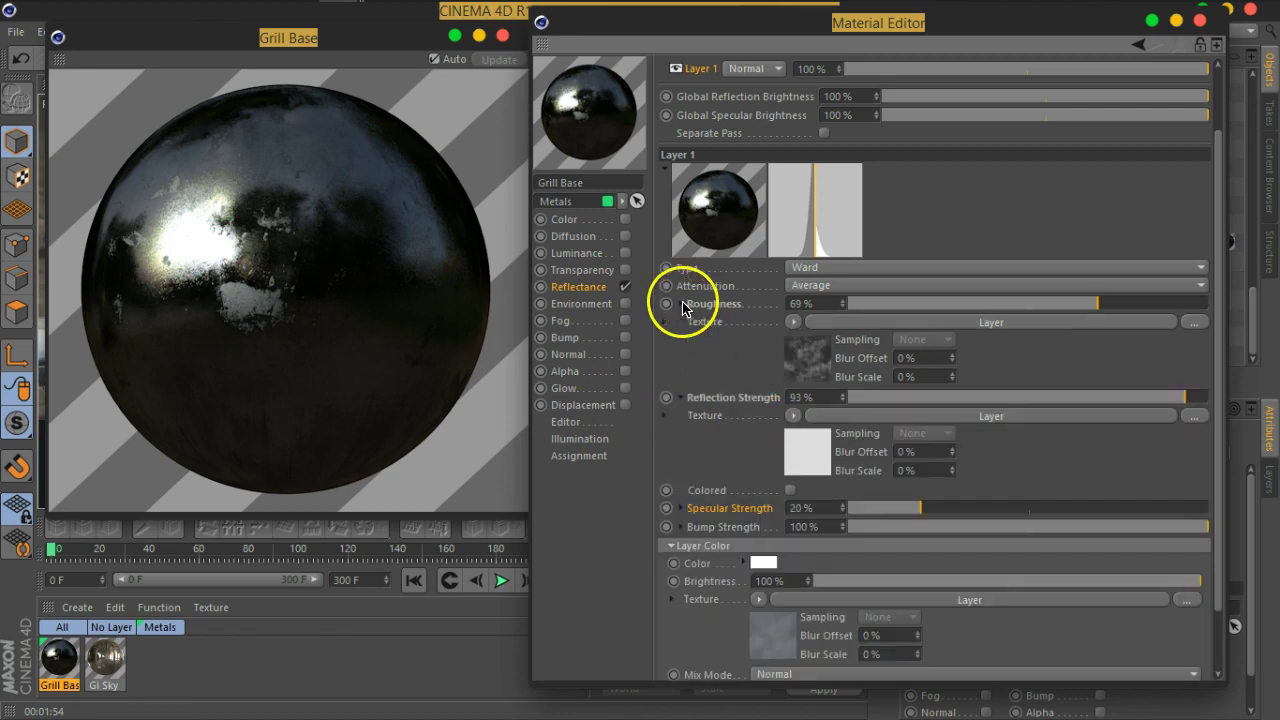
right_click(704, 320)
click(682, 322)
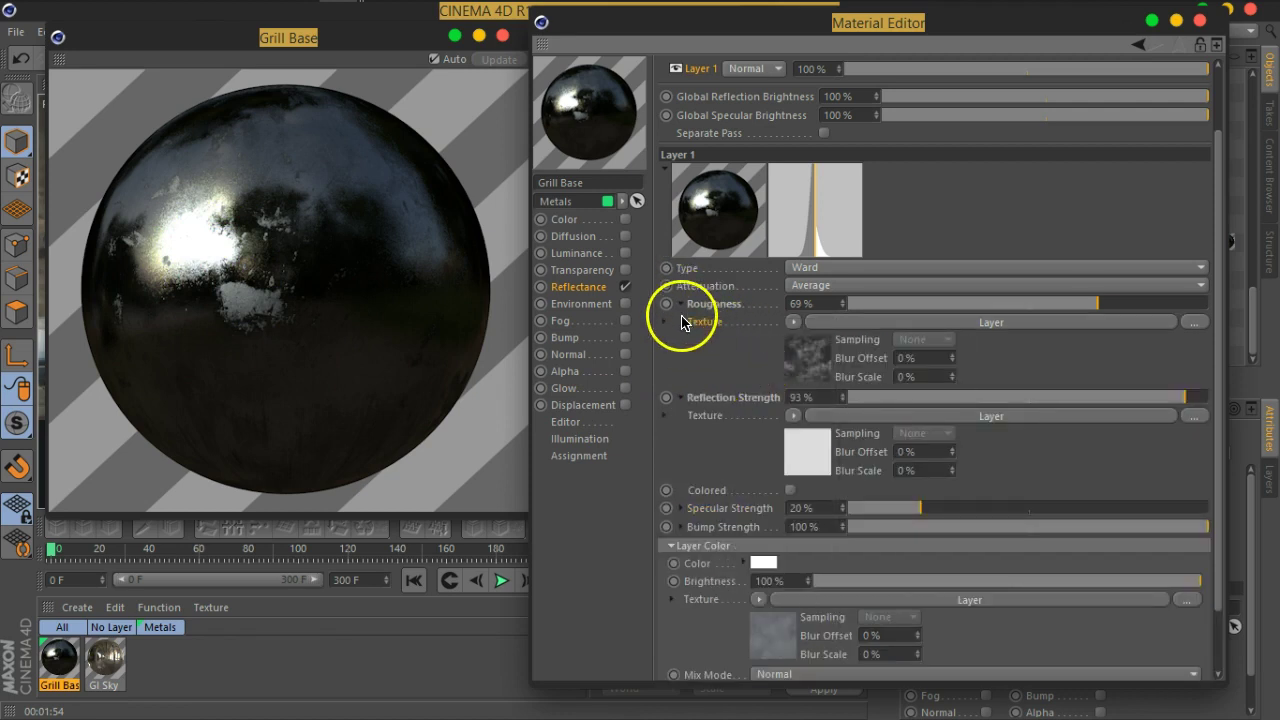
click(681, 304)
click(681, 321)
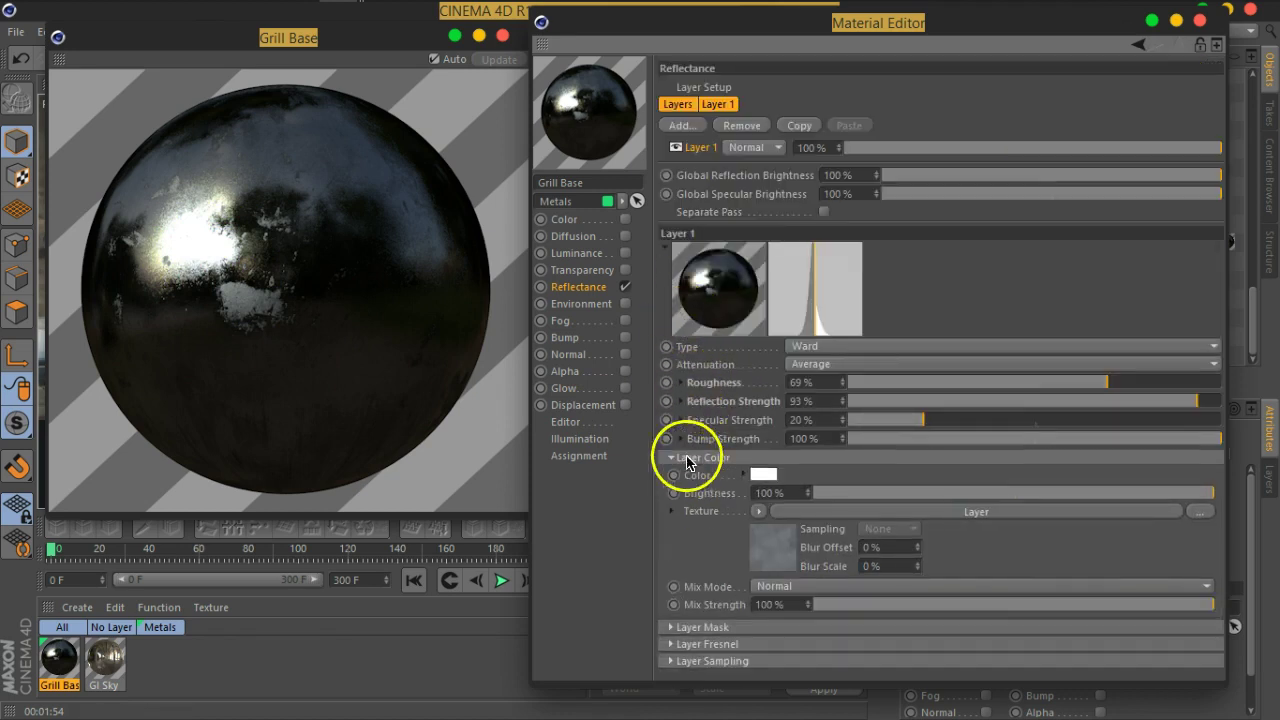
Paste the grunge texture into Specular Strength, then close the Material Editor and preview.
click(680, 420)
right_click(708, 447)
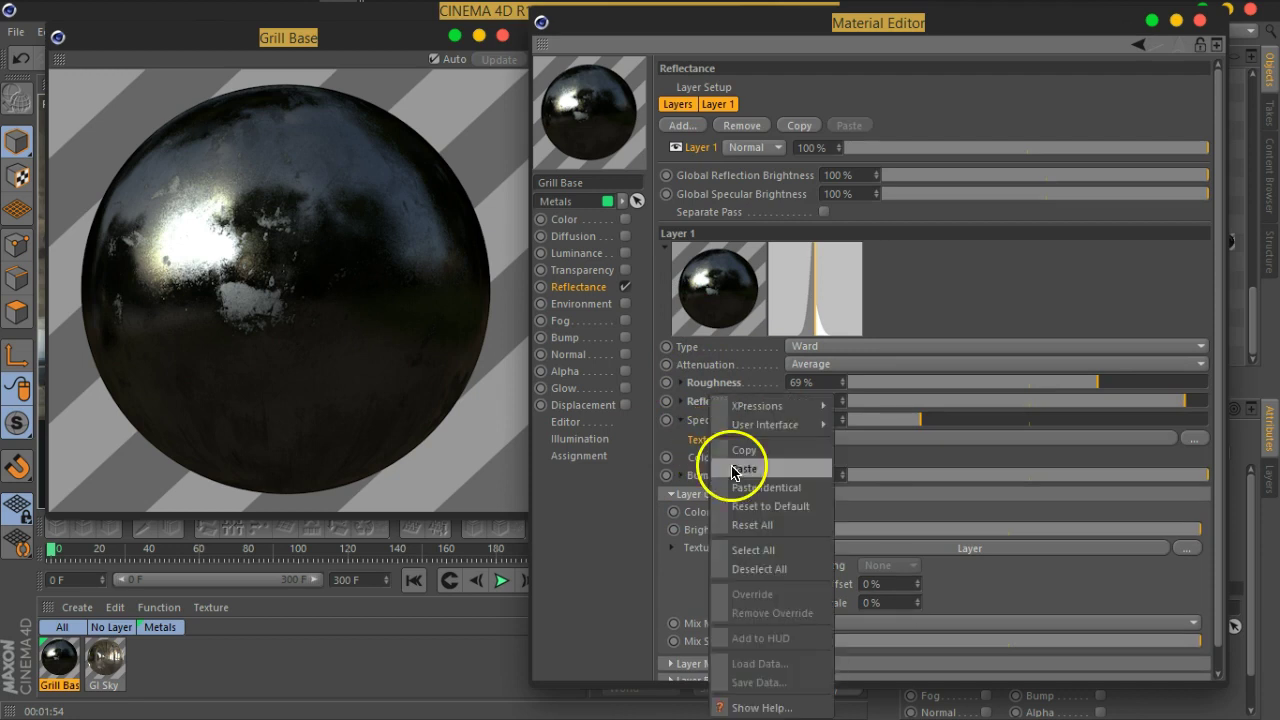
click(741, 462)
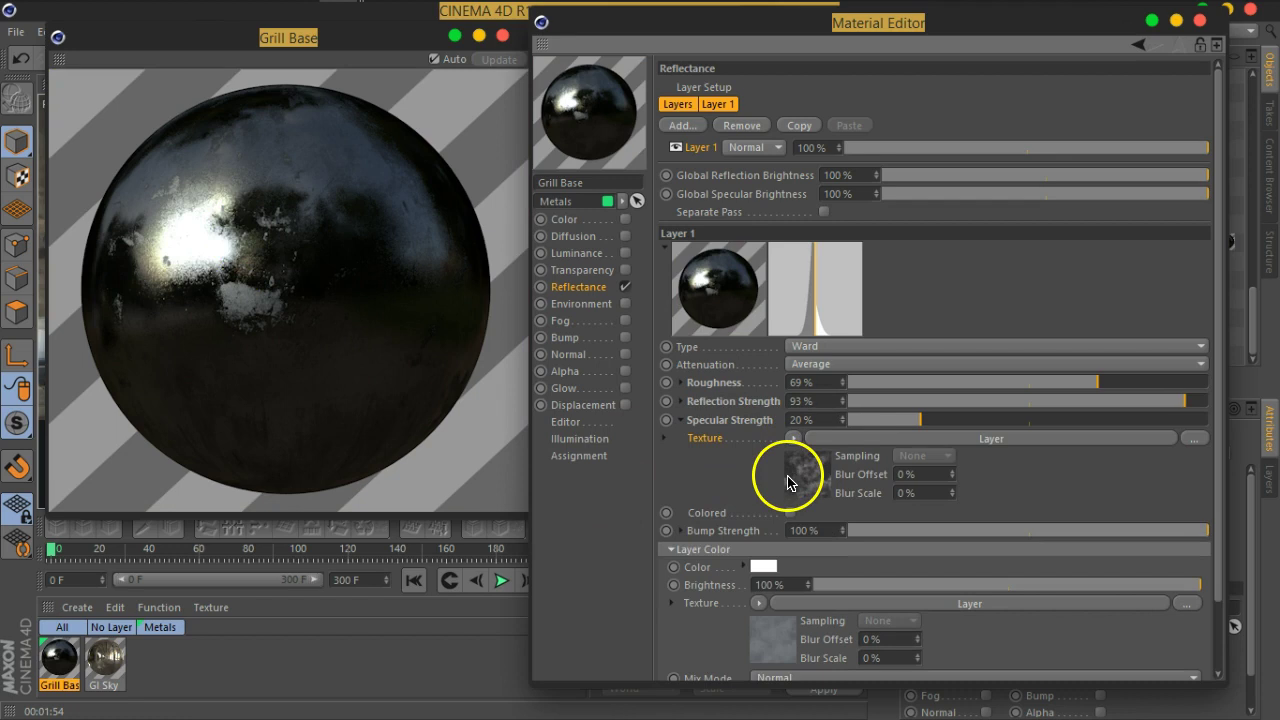
click(1200, 20)
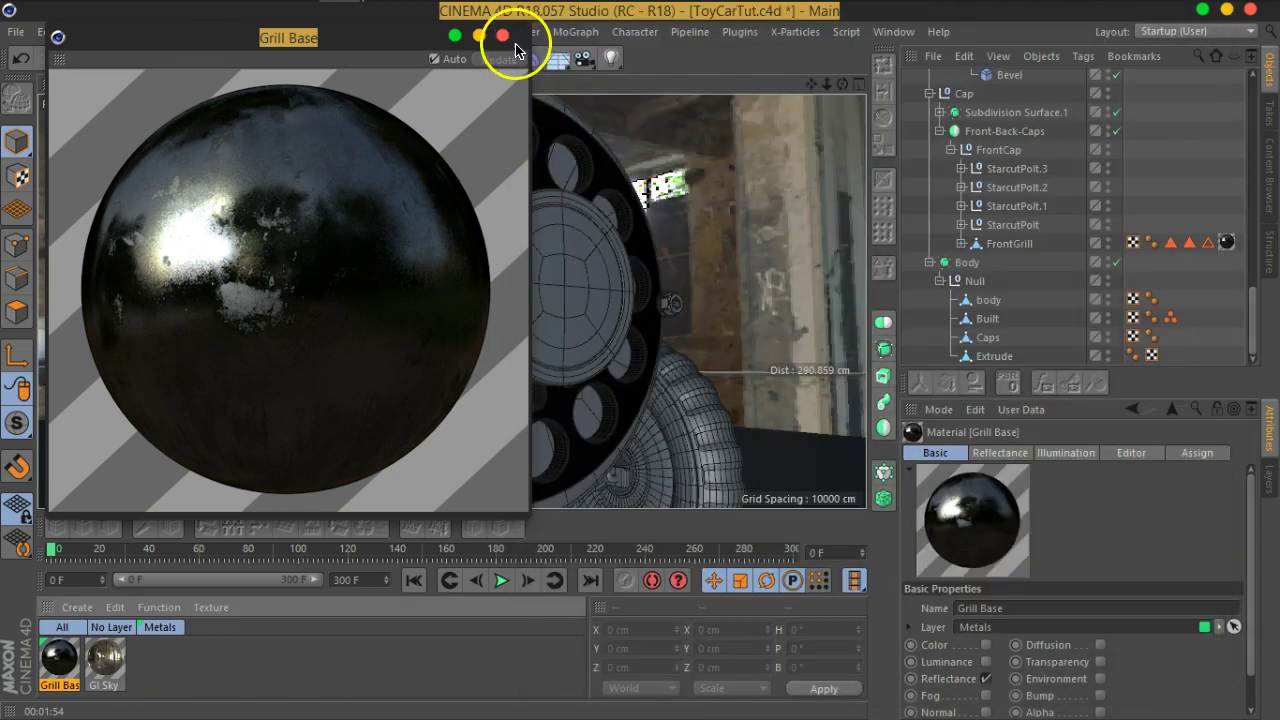
click(503, 36)
Clear the render view and reopen Grill Base in the Material Editor.
click(338, 60)
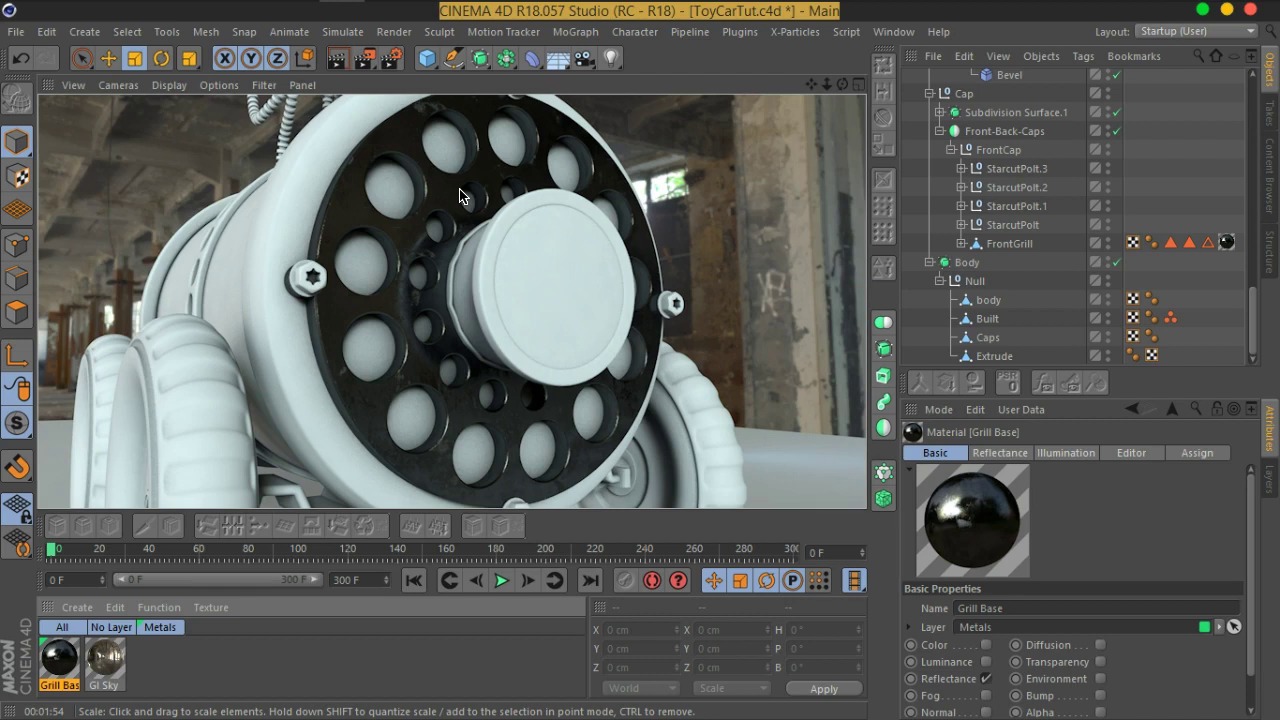
click(502, 251)
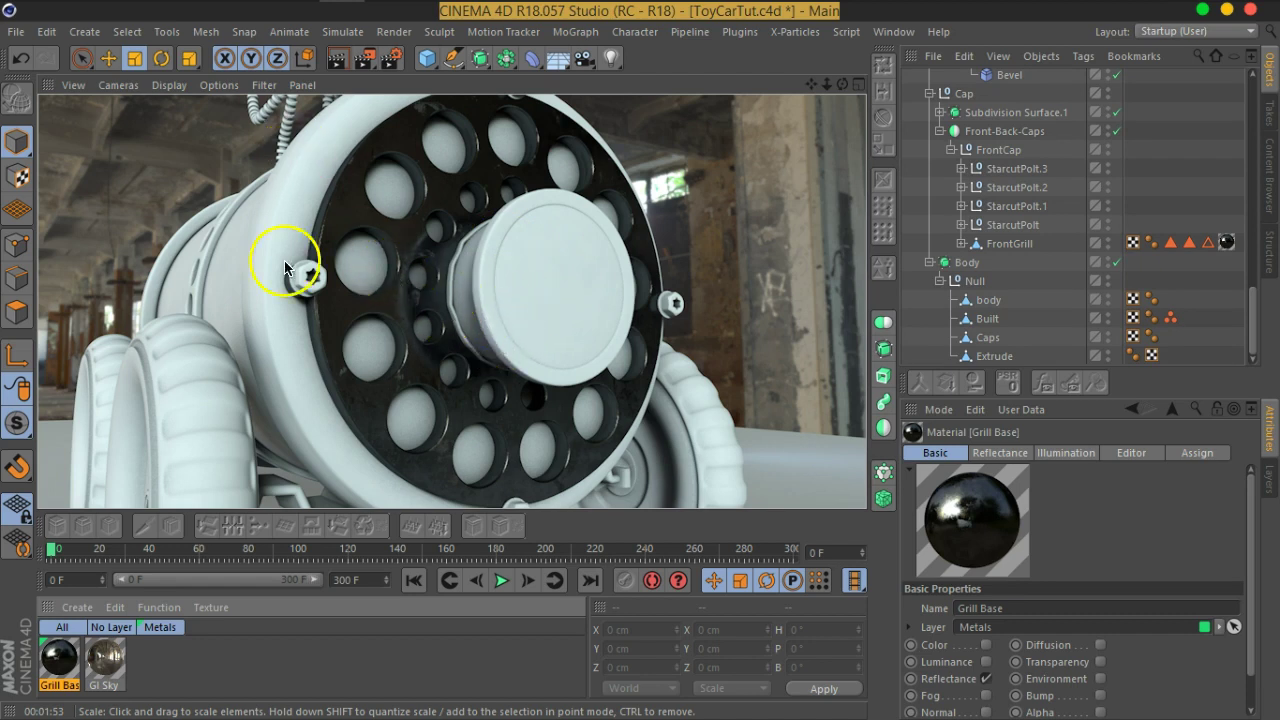
double_click(80, 655)
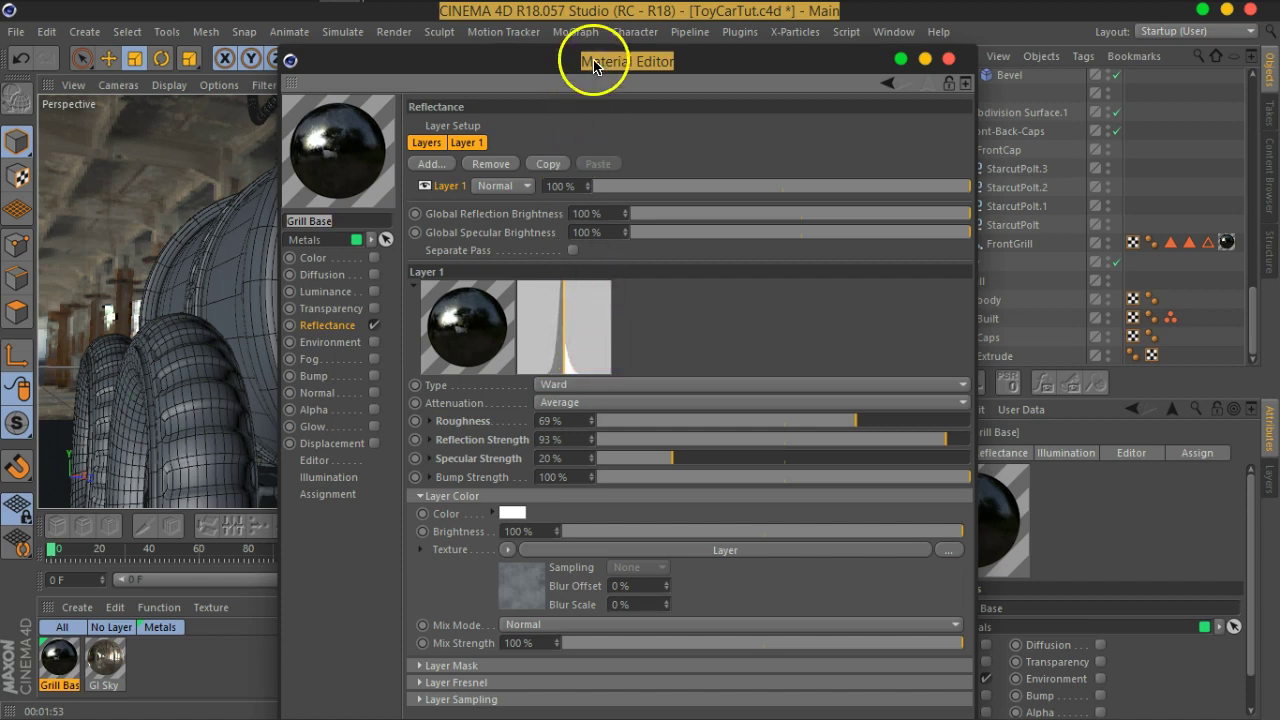
Raise Layer 1's roughness to 79% and rename the layer 'Base Layer'.
drag(591, 69, 772, 40)
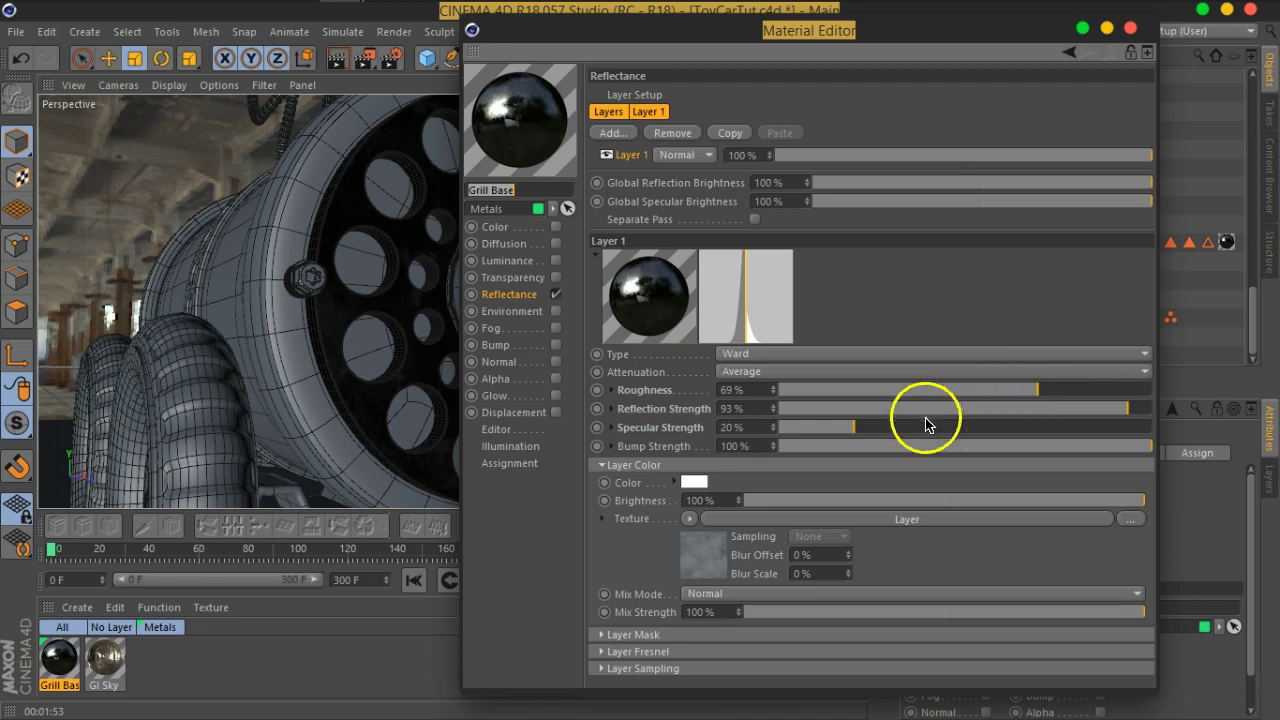
click(645, 391)
drag(1043, 391, 1090, 397)
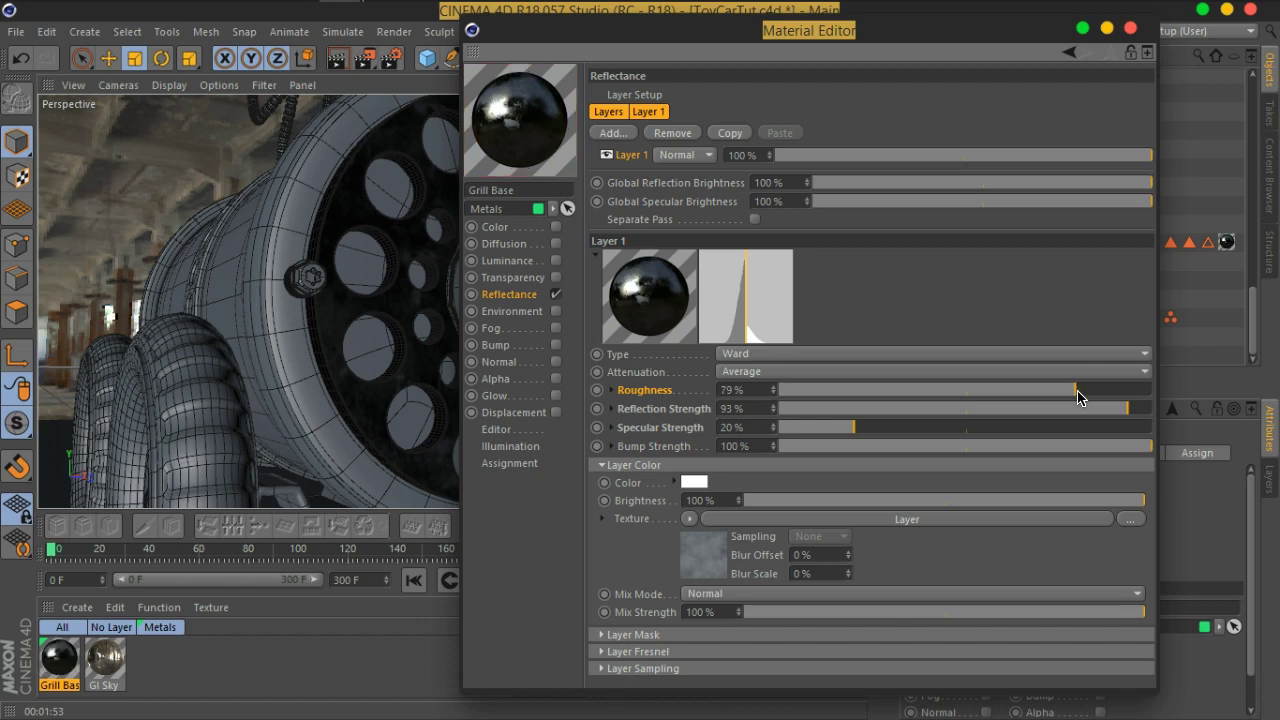
double_click(640, 157)
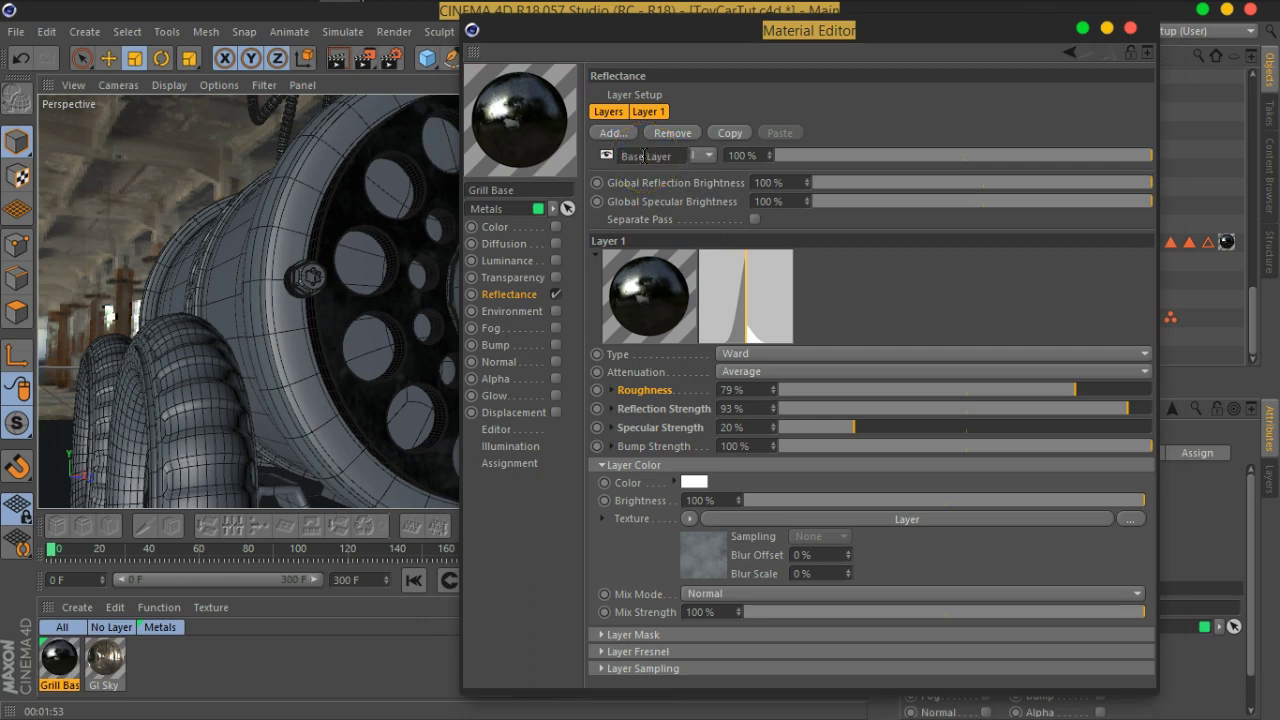
key(Return)
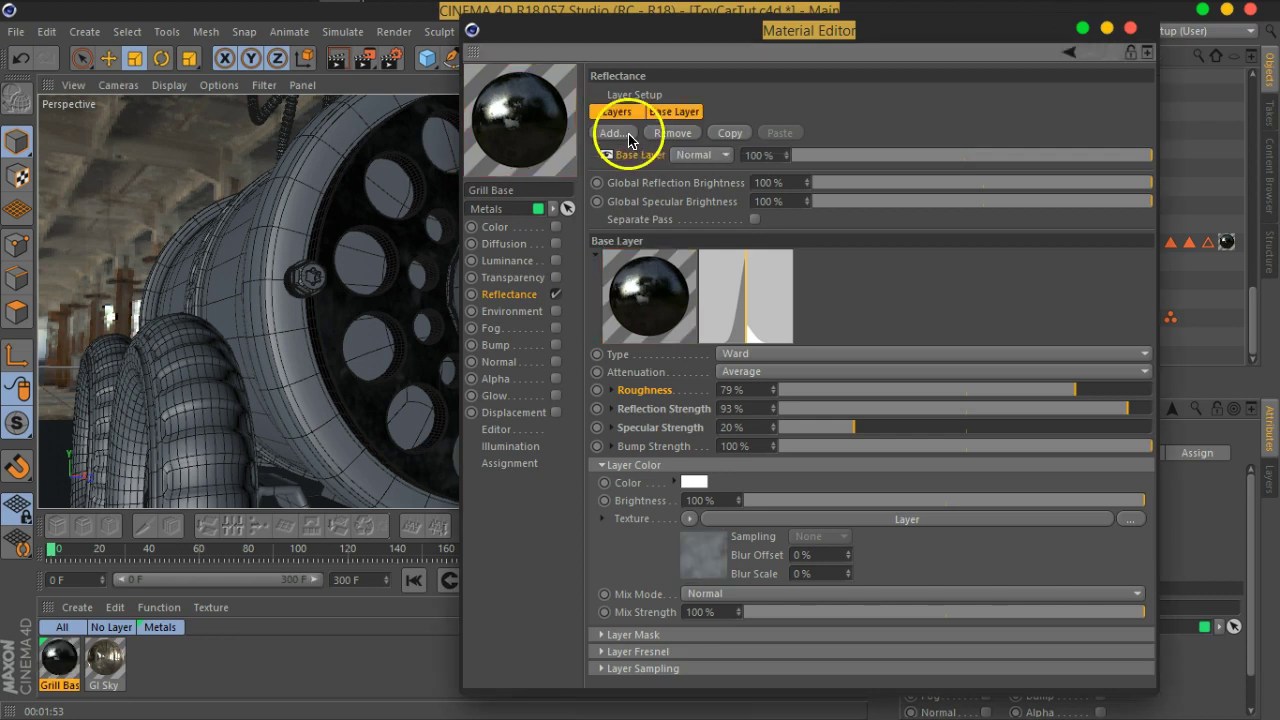
Add a GGX reflectance layer with Add blend mode and Dielectric Fresnel.
click(612, 133)
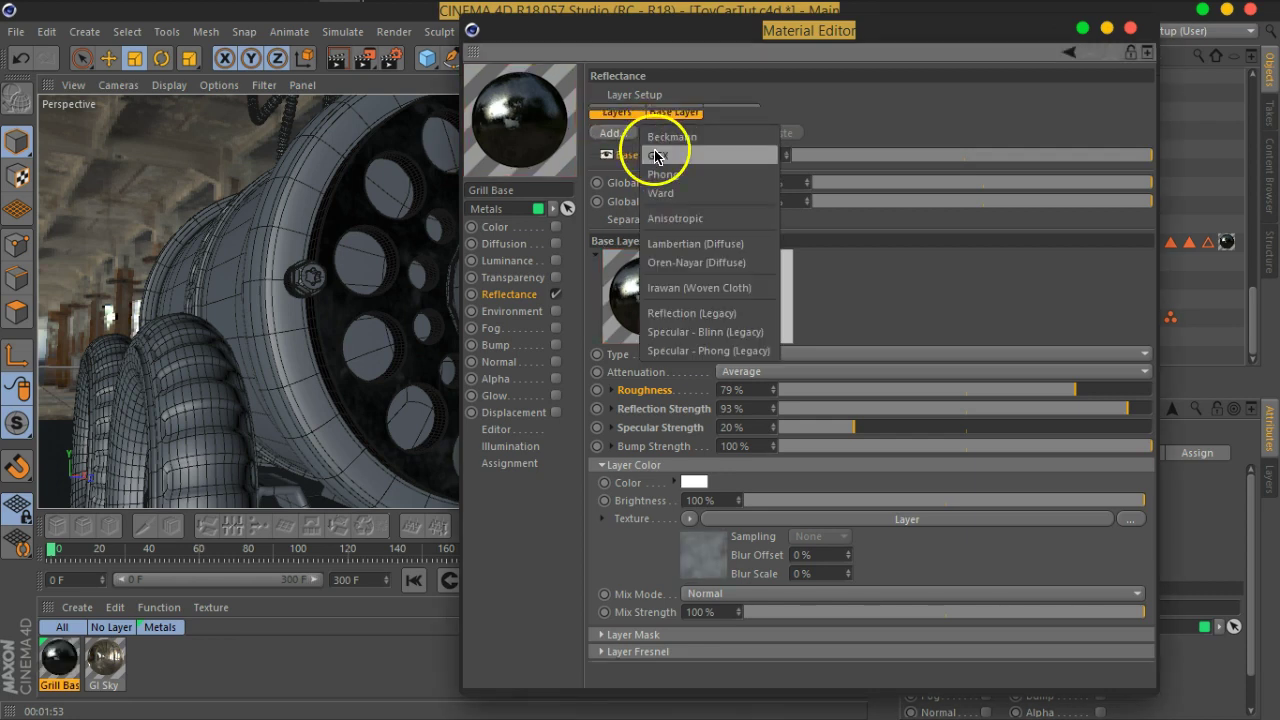
click(640, 156)
click(700, 156)
click(697, 196)
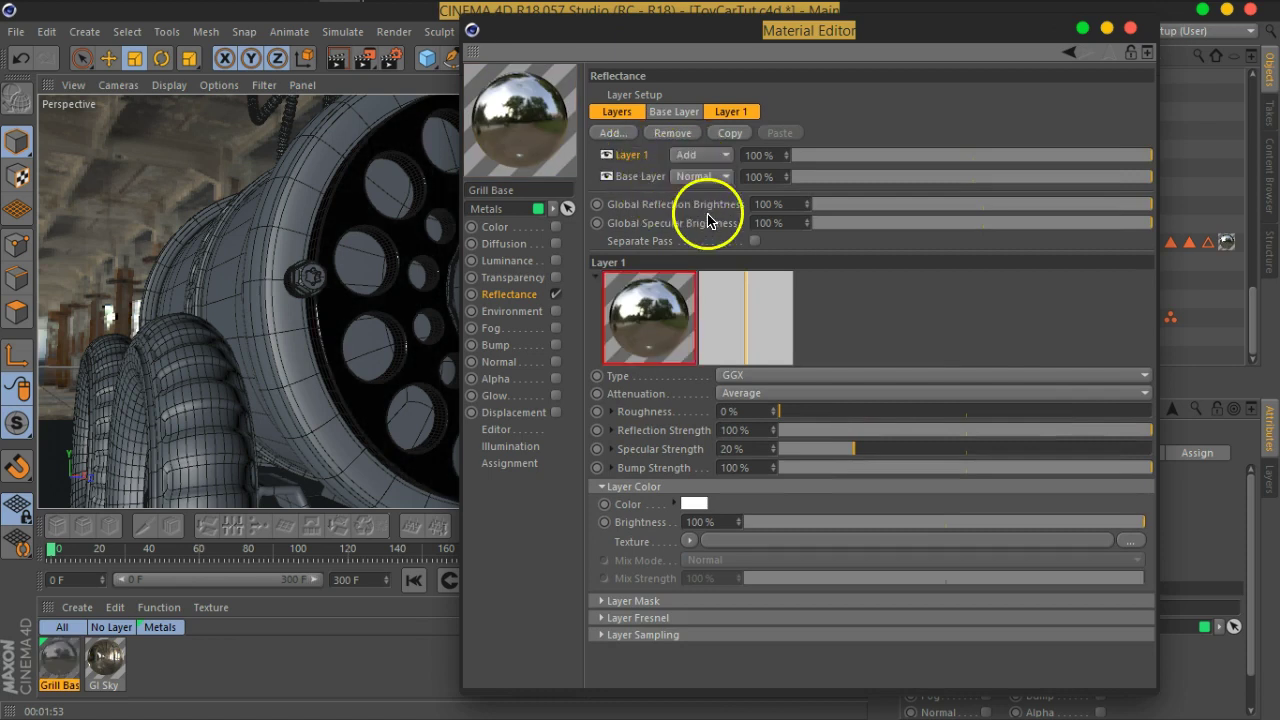
click(660, 618)
click(705, 637)
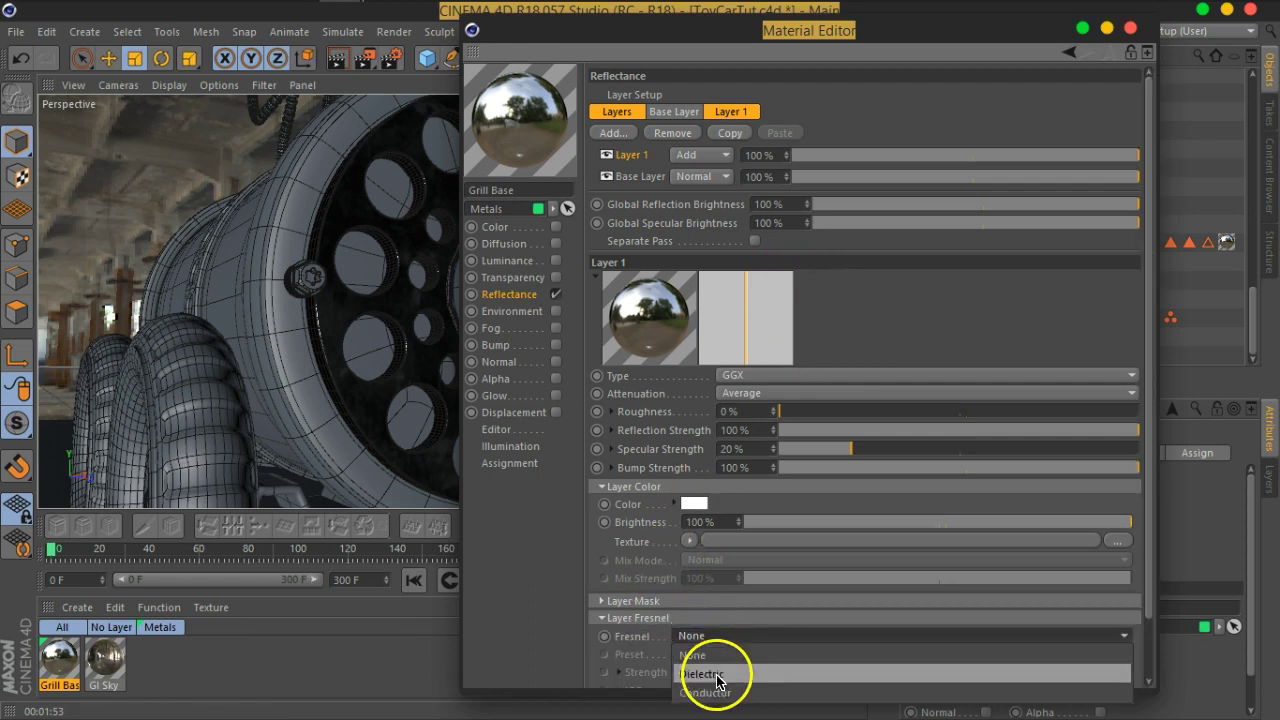
click(712, 674)
Set the GGX layer roughness to 8% and layer strength to 57%, then close the editor.
scroll(893, 341, down, 2)
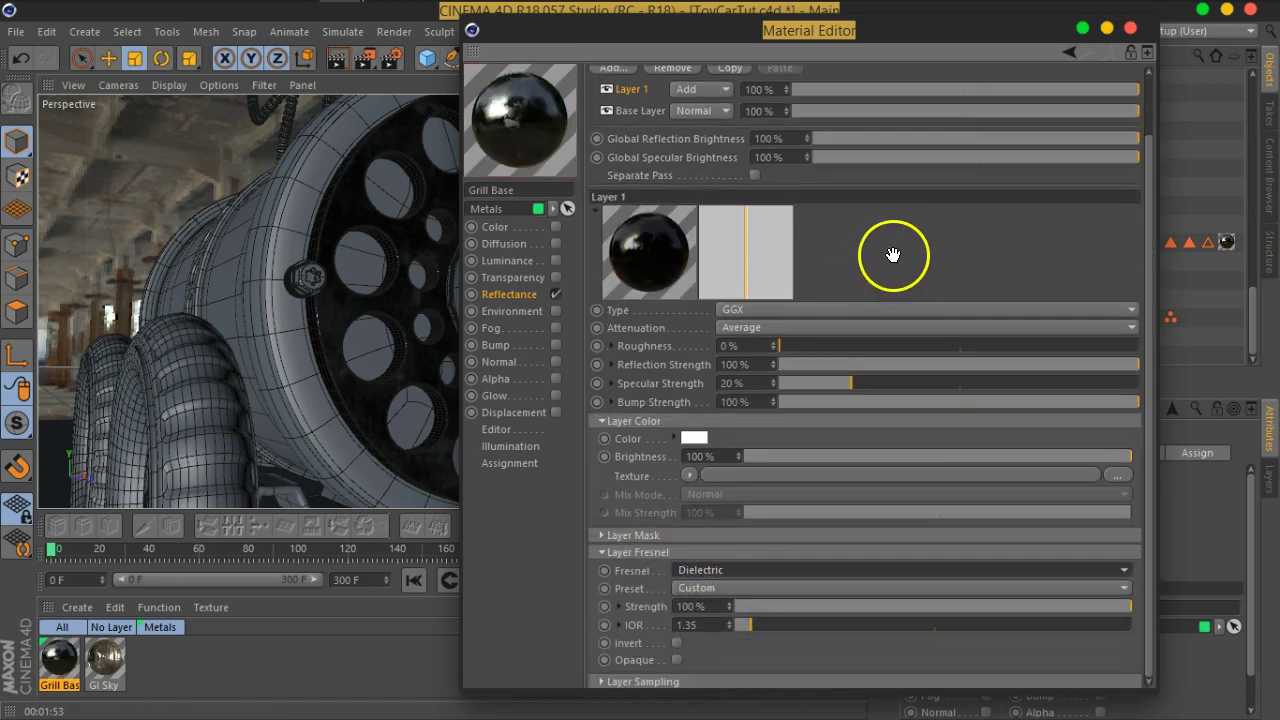
scroll(855, 286, up, 2)
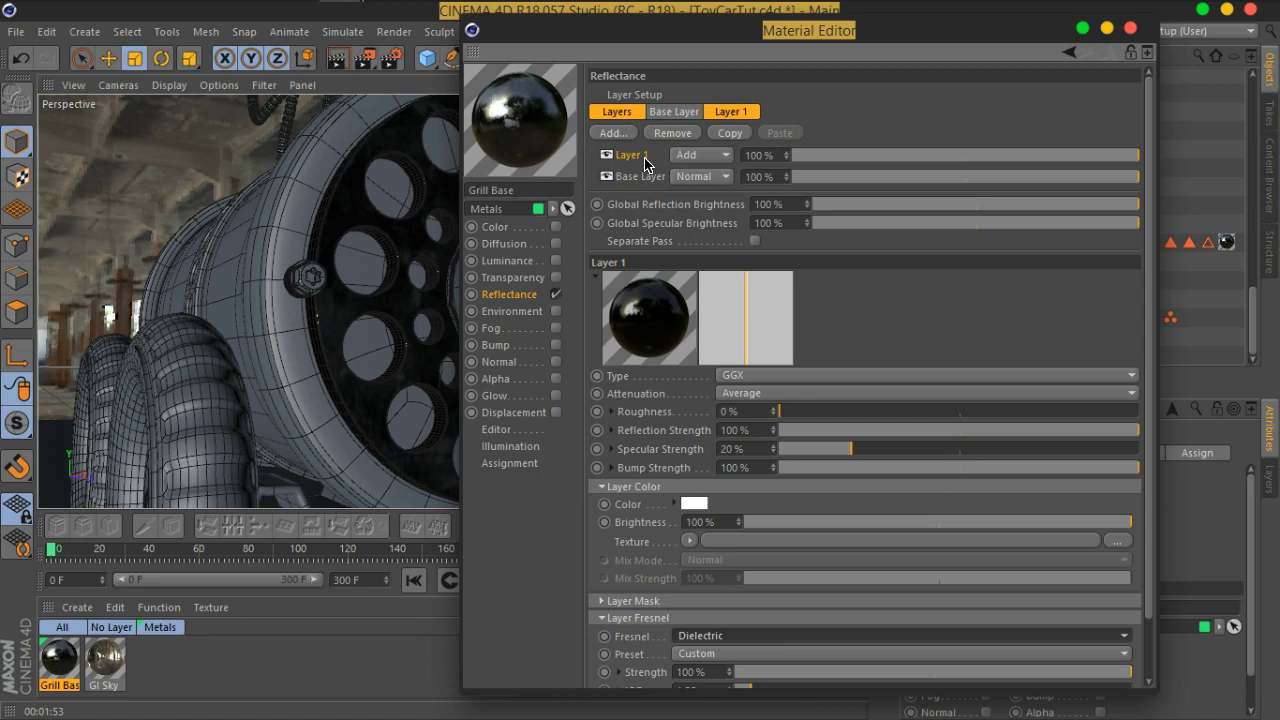
click(606, 155)
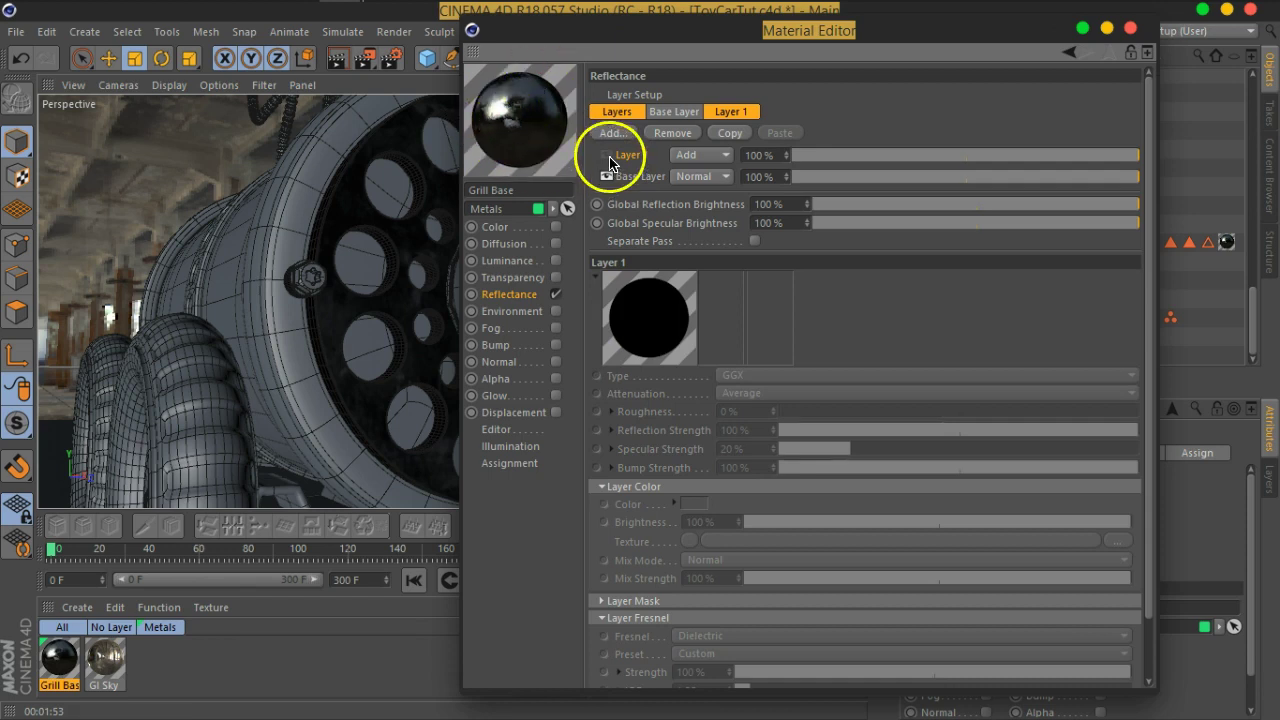
click(606, 155)
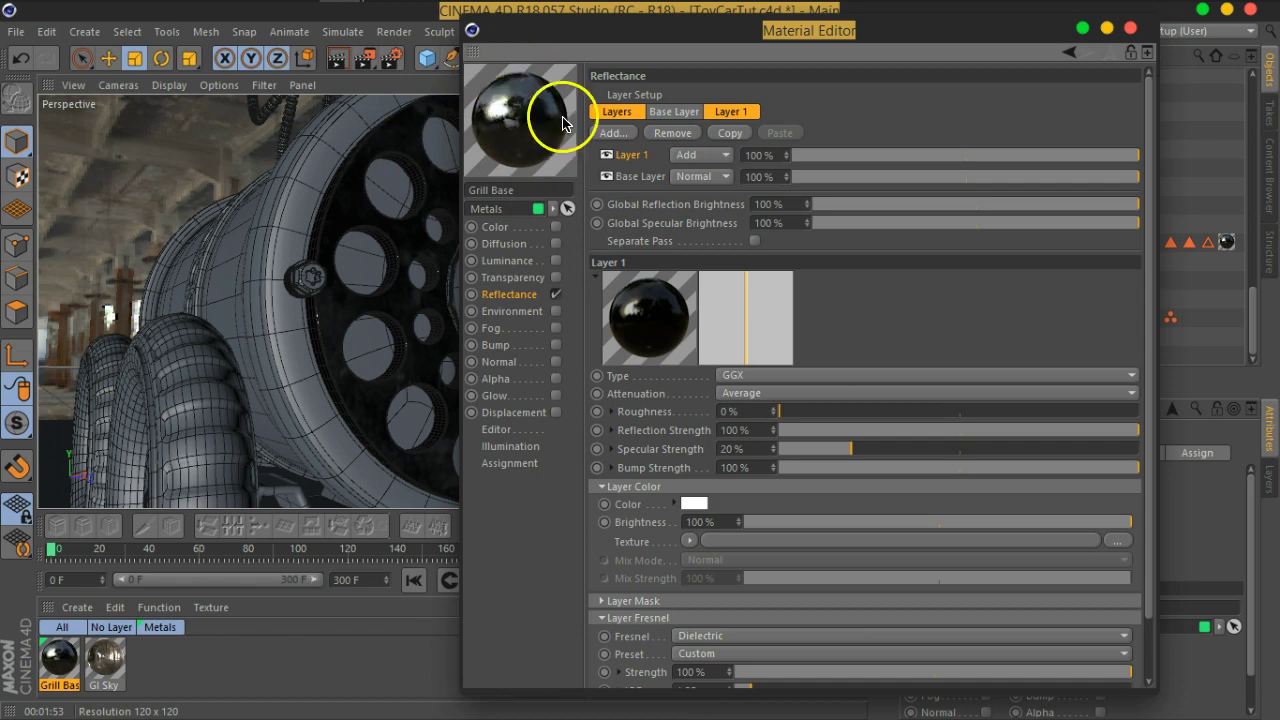
click(783, 413)
drag(784, 416, 806, 418)
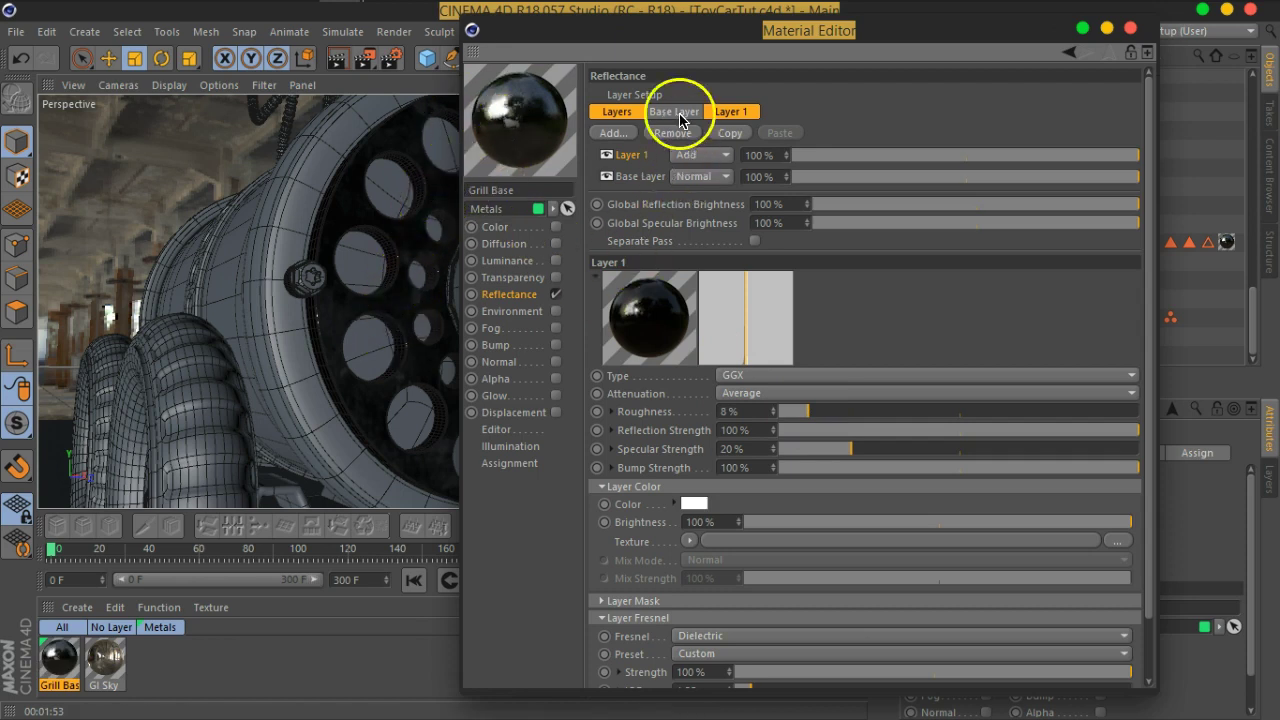
drag(1127, 167, 1016, 171)
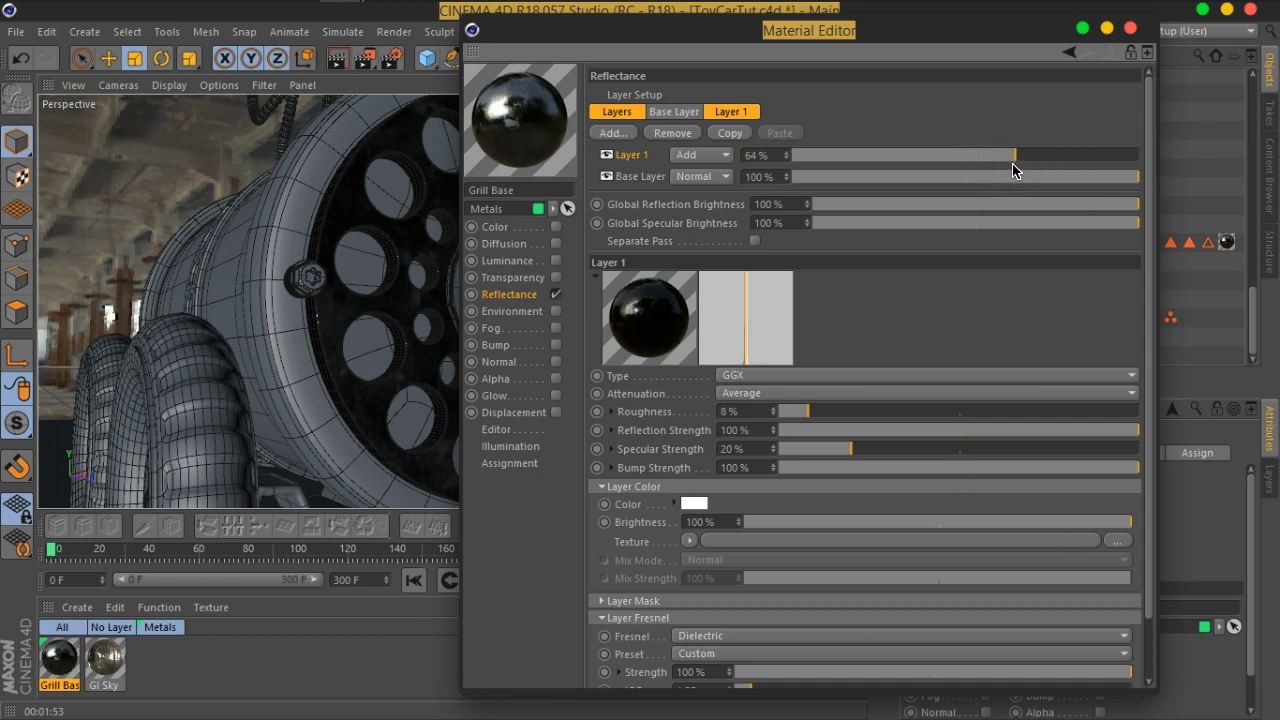
drag(1008, 168, 992, 163)
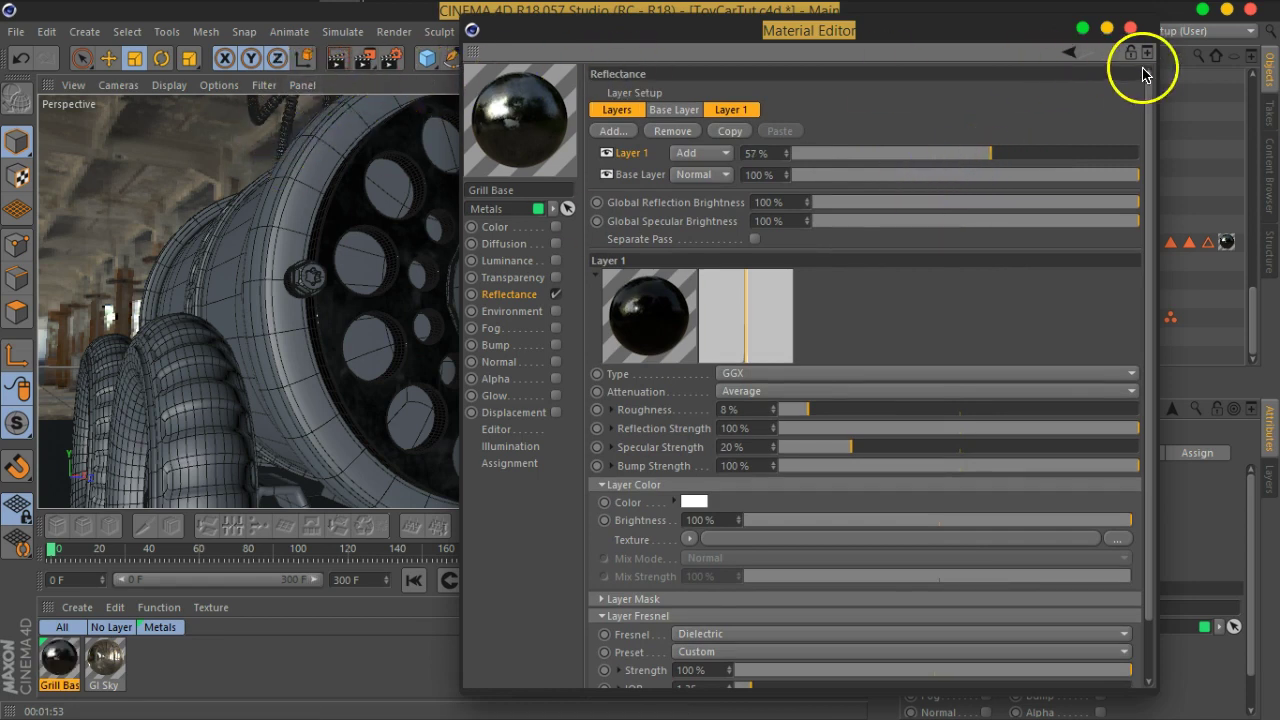
click(1131, 28)
Clear the viewport test render and reframe the perspective view of the front grill.
click(338, 60)
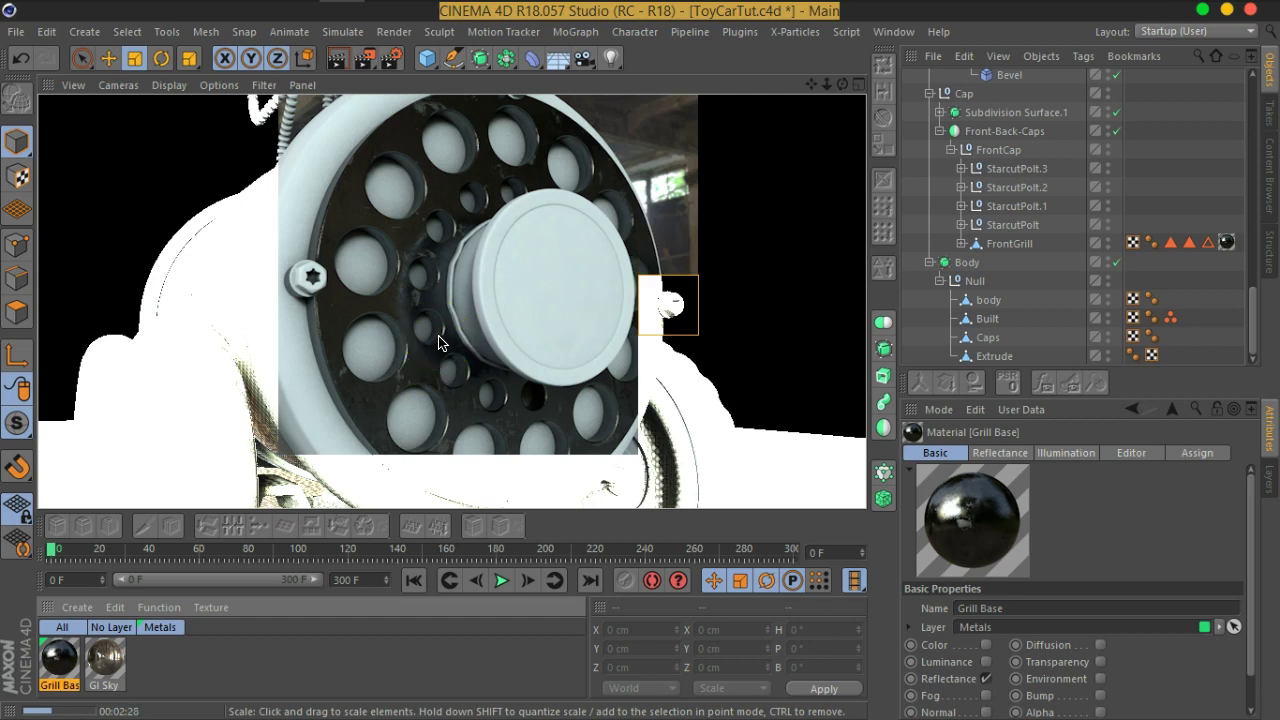
mouse_move(395, 387)
mouse_down()
mouse_move(402, 372)
mouse_move(371, 405)
mouse_move(404, 284)
mouse_up()
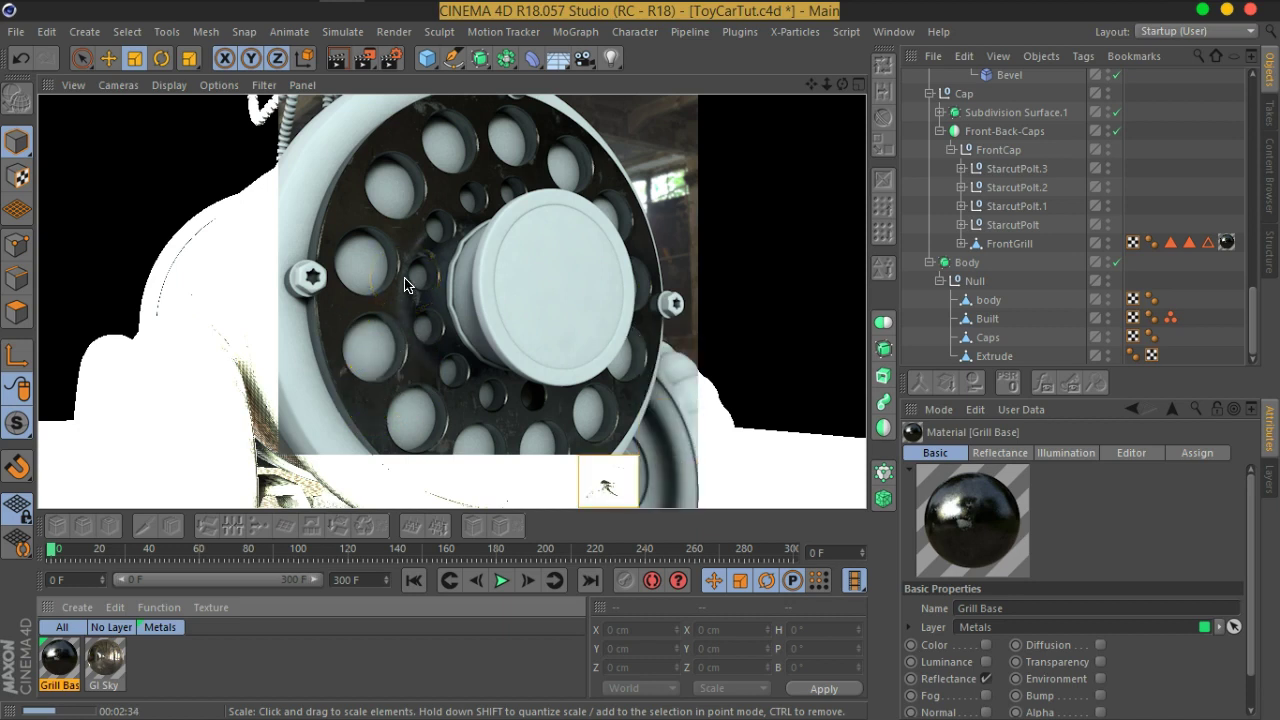
mouse_move(413, 252)
mouse_down()
mouse_move(391, 171)
mouse_move(351, 177)
mouse_move(323, 338)
mouse_move(380, 306)
mouse_move(343, 323)
mouse_move(343, 408)
mouse_move(93, 662)
mouse_move(57, 670)
mouse_up()
Reopen the Grill Base material and turn off its Diffusion channel.
double_click(57, 670)
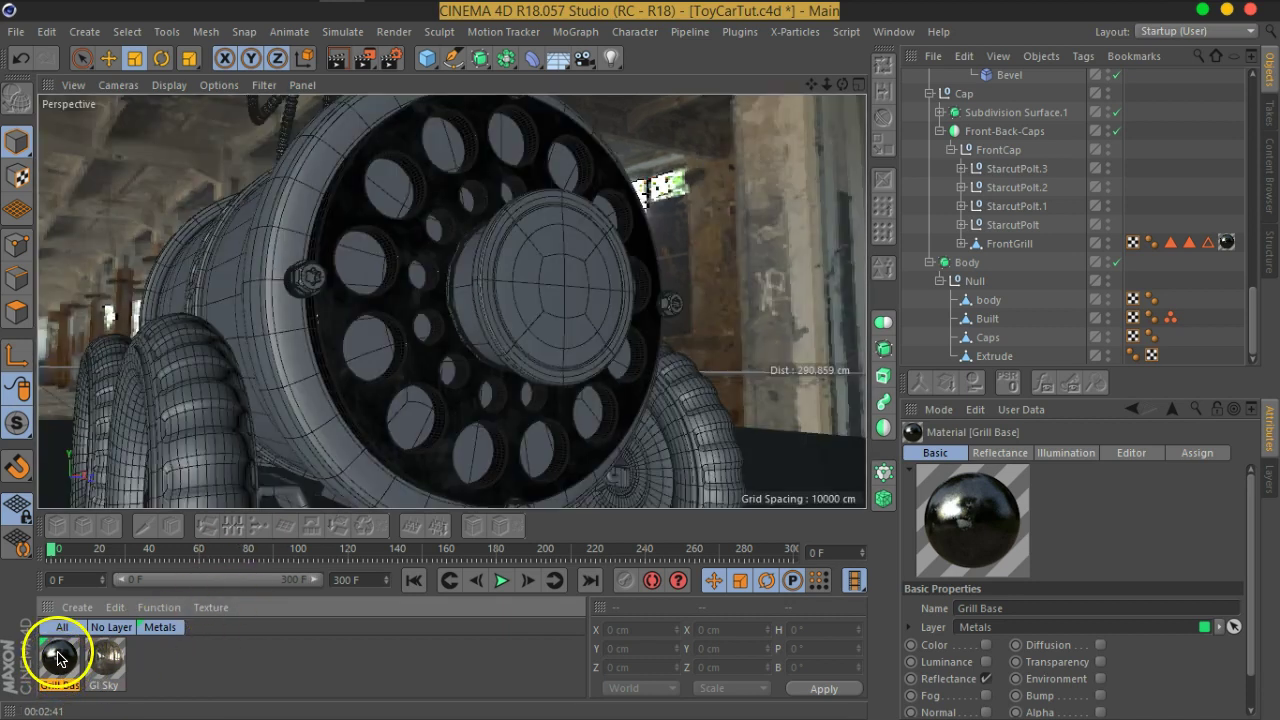
drag(513, 70, 710, 30)
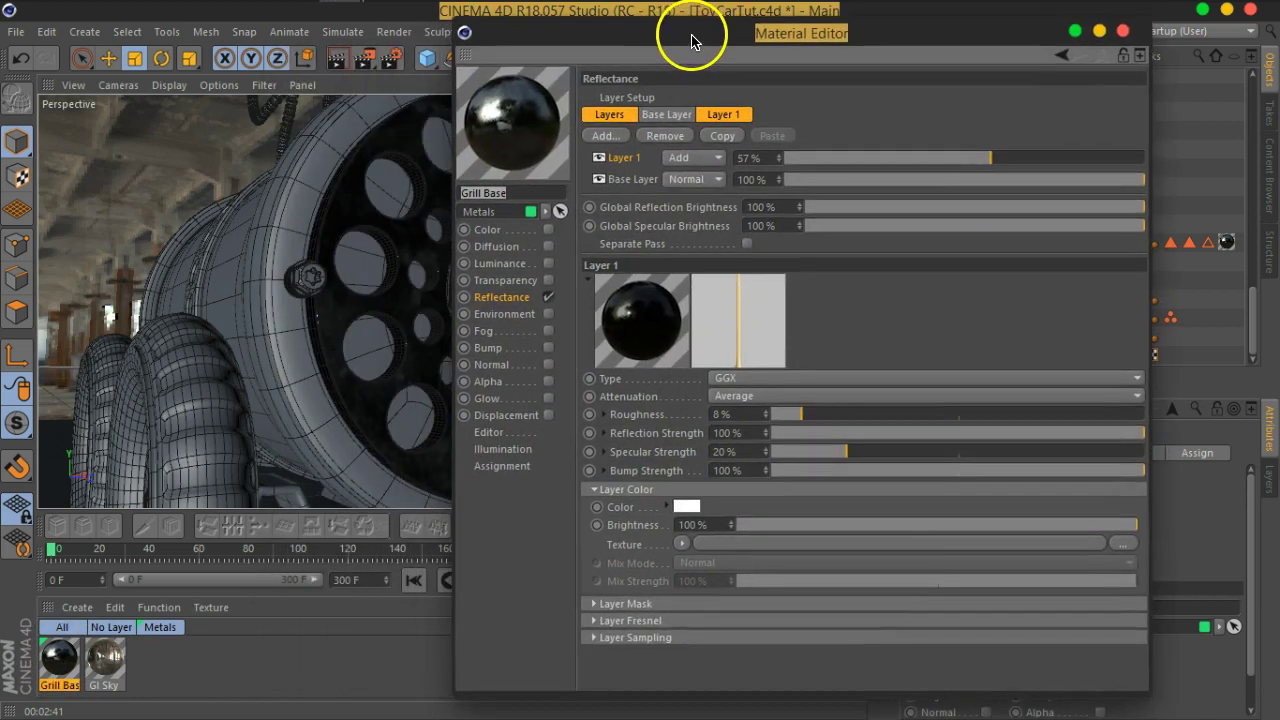
click(514, 241)
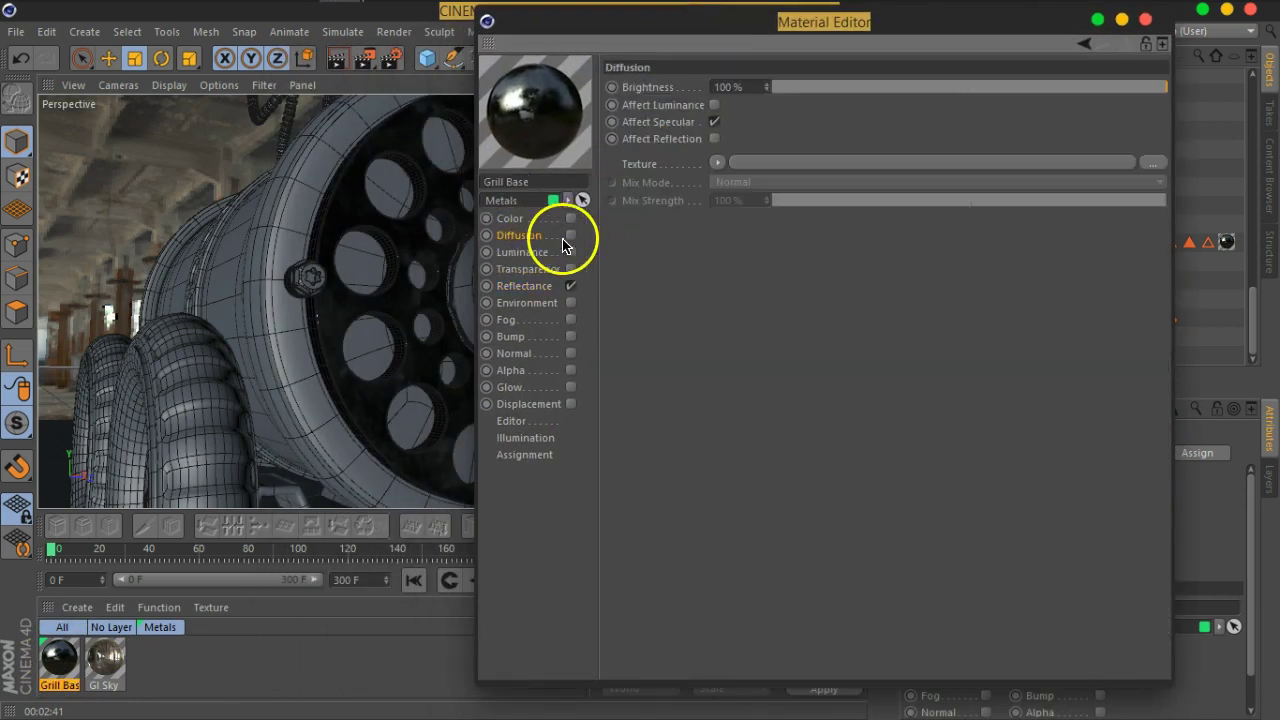
click(570, 235)
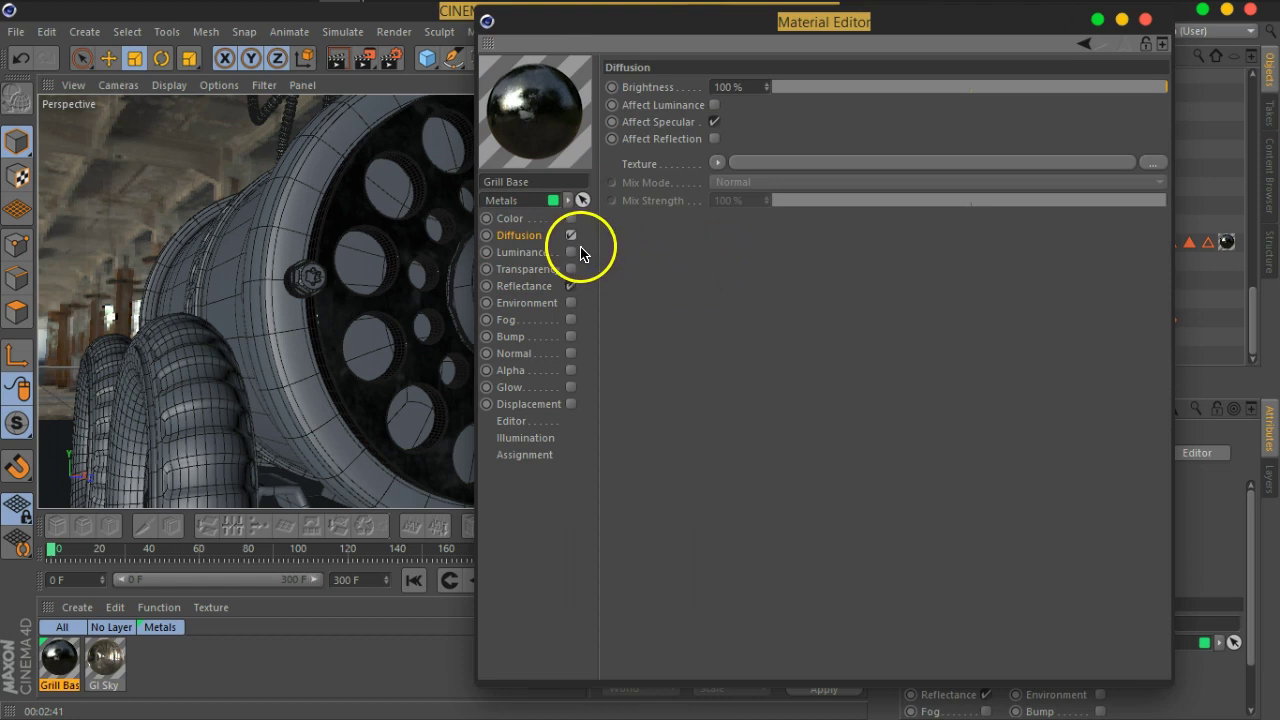
click(570, 235)
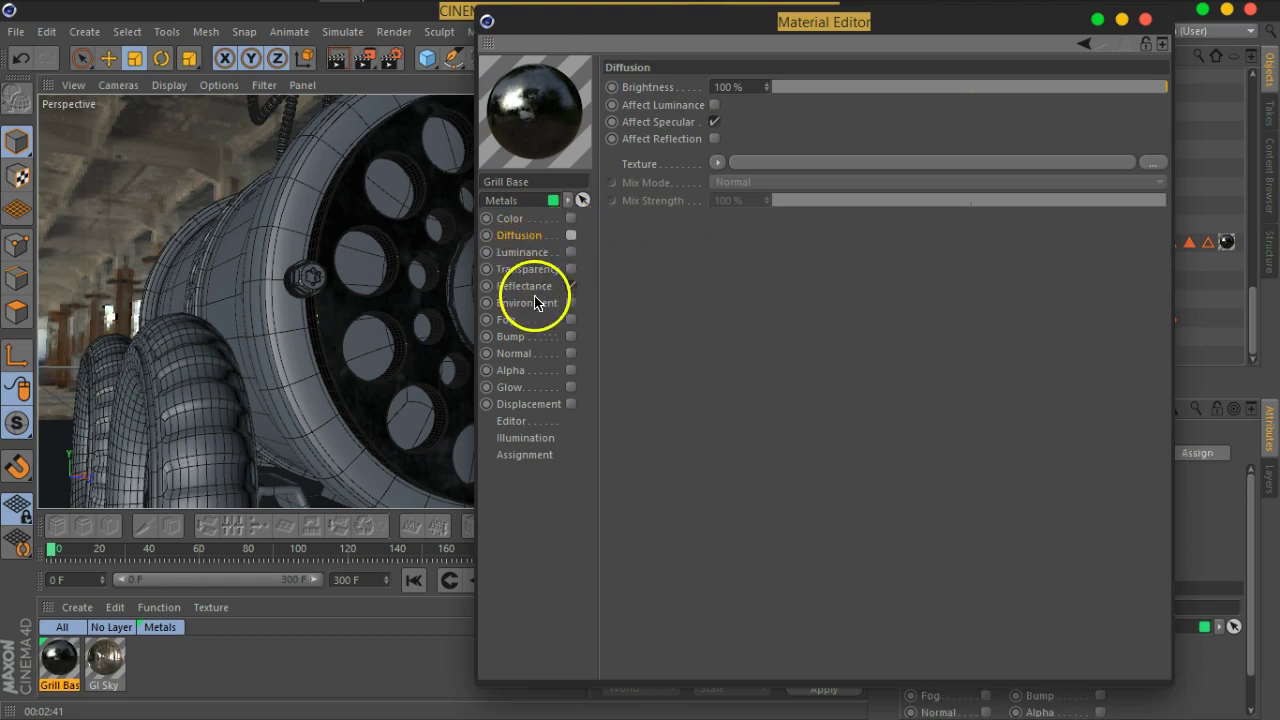
Close the Material Editor and create a new default material in the Material Manager.
click(530, 287)
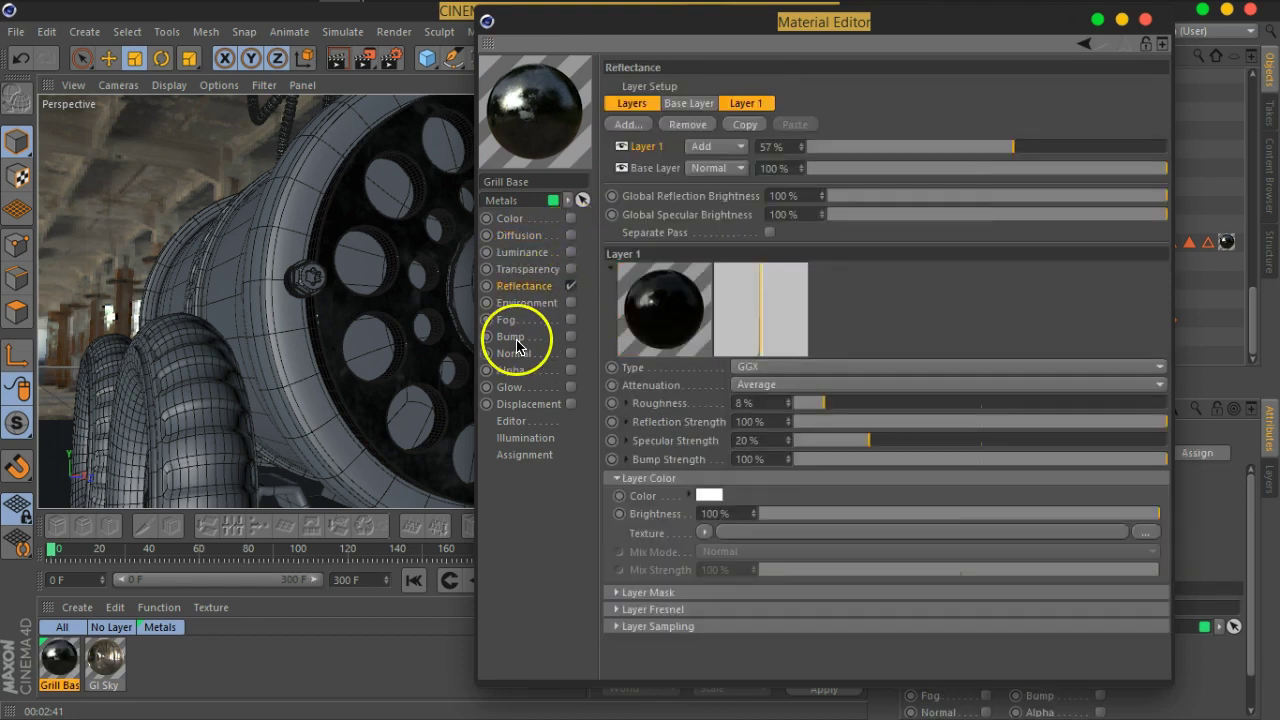
click(517, 297)
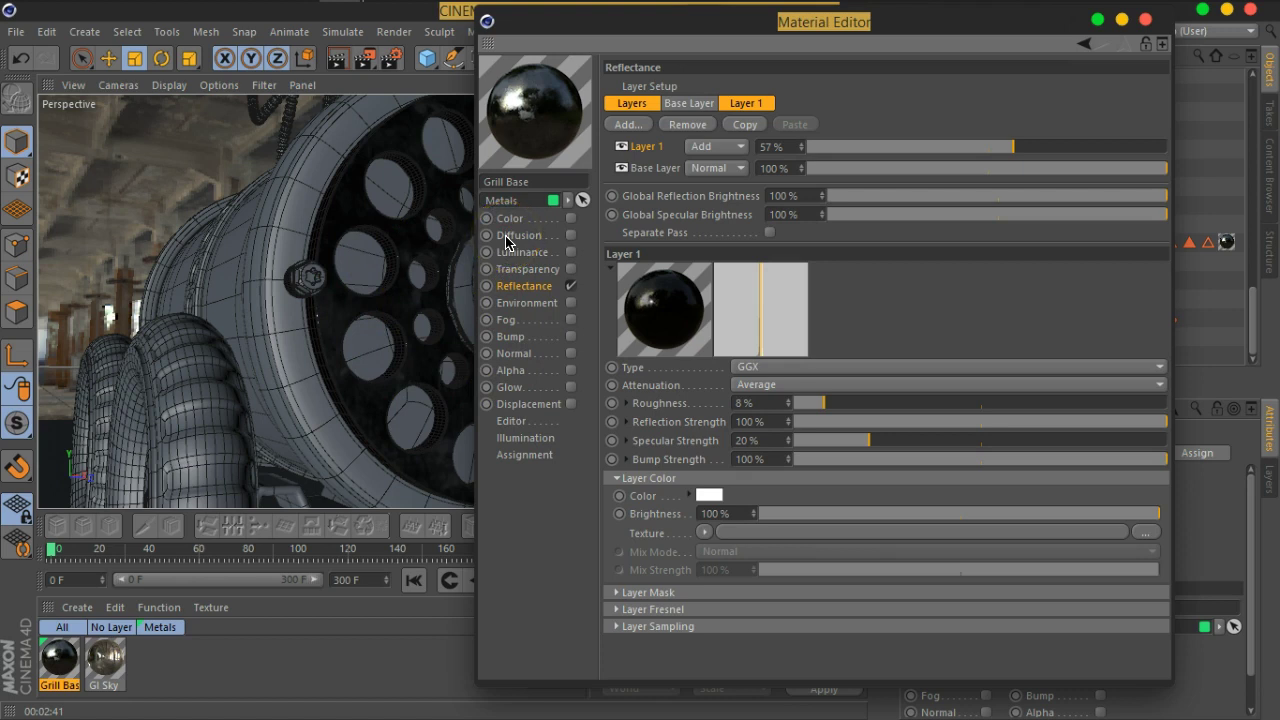
click(1145, 20)
double_click(143, 677)
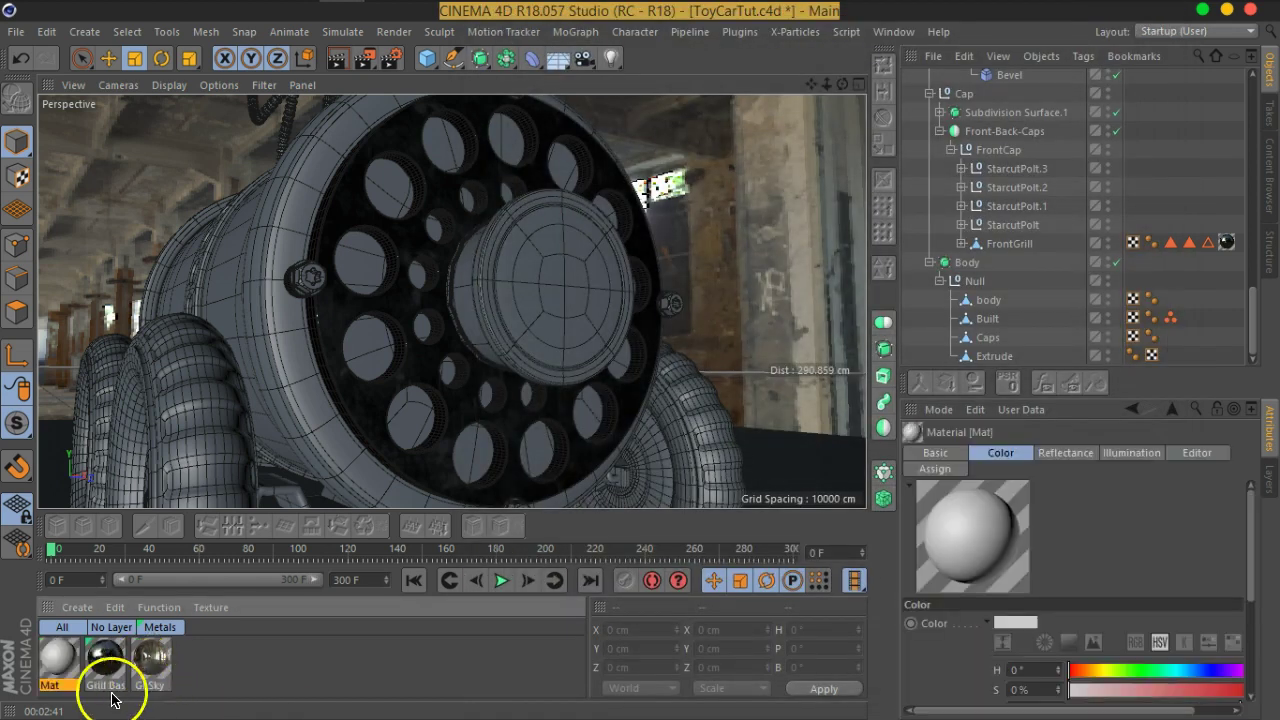
Rename the new material to 'Grill Dirt' and select it.
double_click(52, 686)
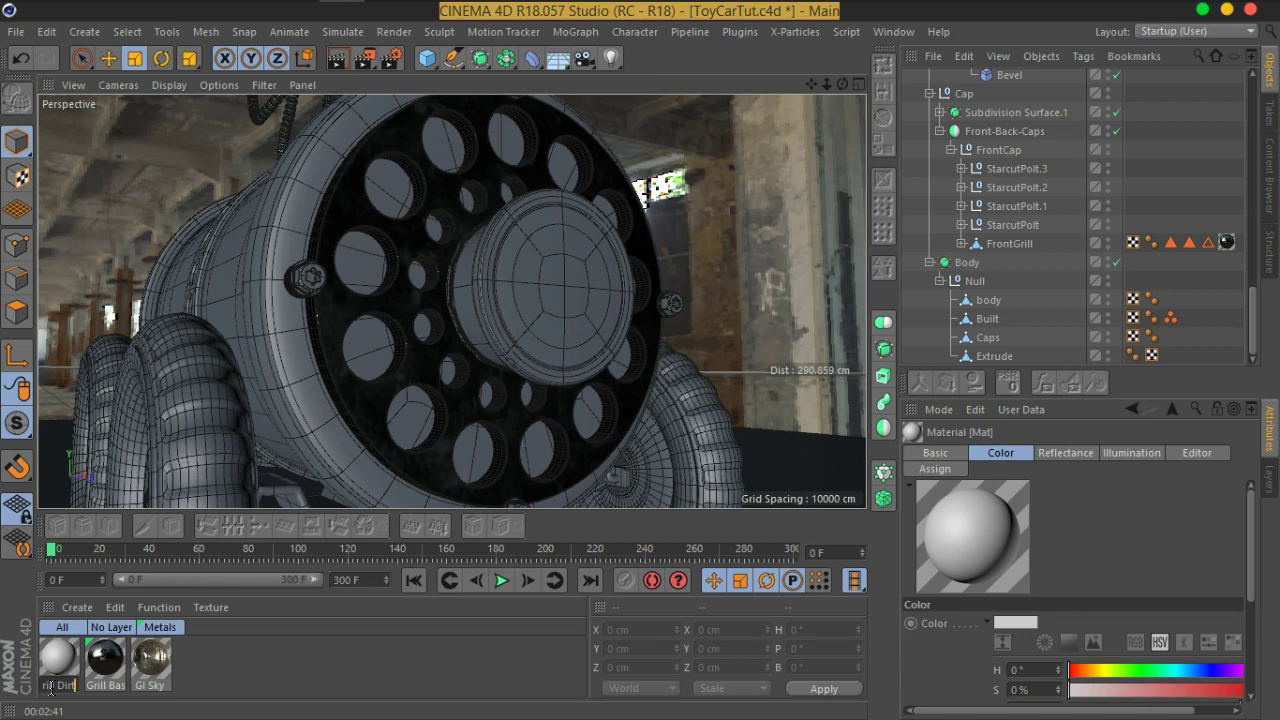
key(Return)
click(63, 662)
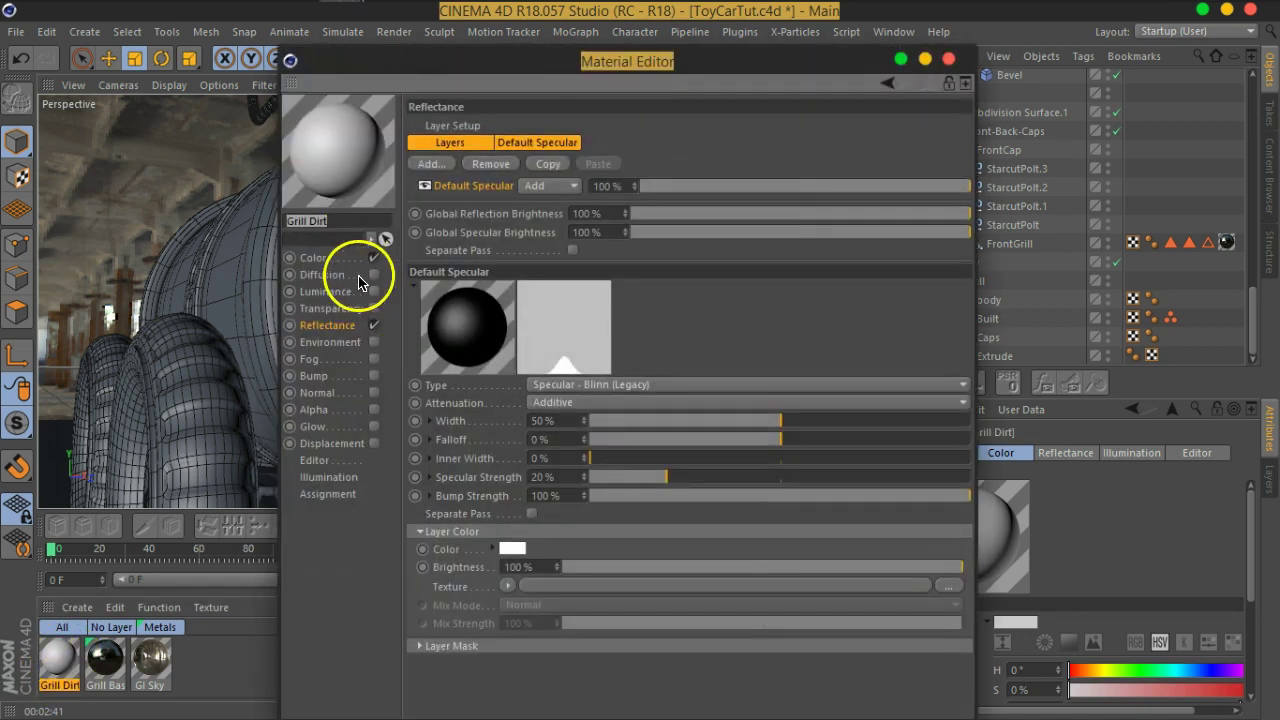
Make Grill Dirt a muted beige (H 33°, S 17%, V 65%), disable Reflectance, and select Alpha.
click(316, 262)
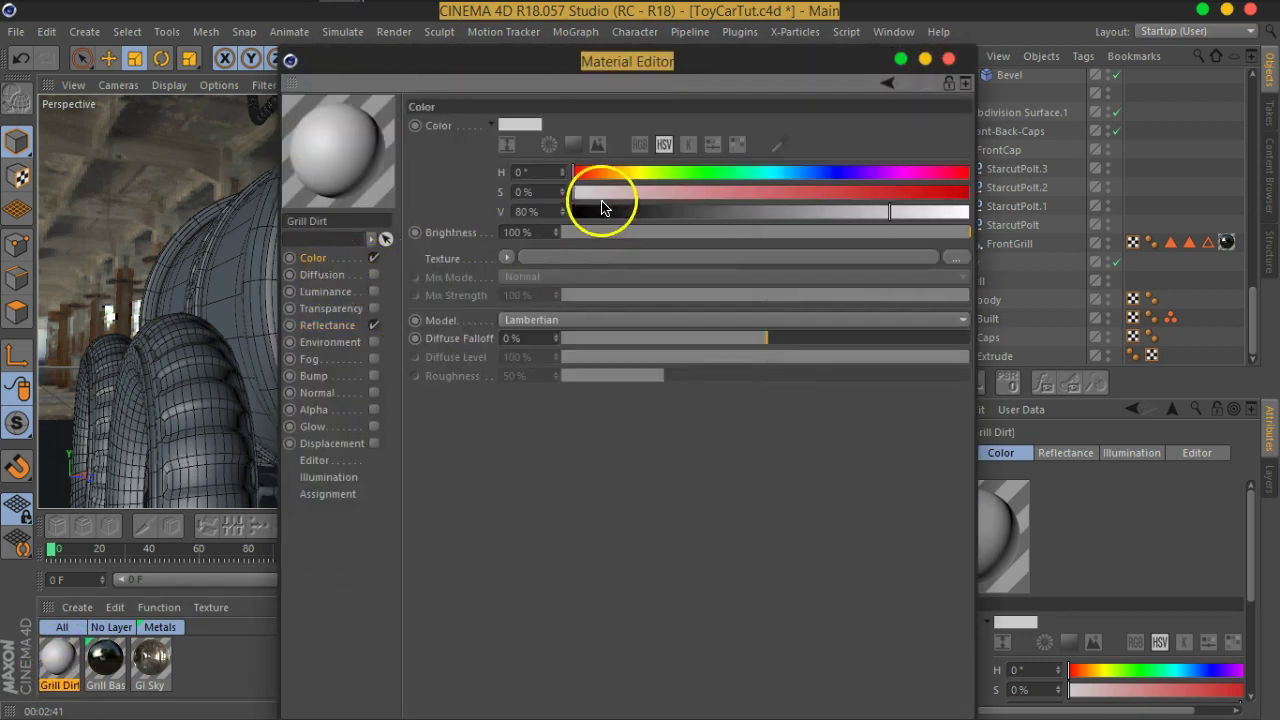
click(573, 145)
drag(707, 186, 707, 186)
mouse_move(503, 206)
mouse_down()
mouse_move(528, 189)
mouse_move(535, 233)
mouse_up()
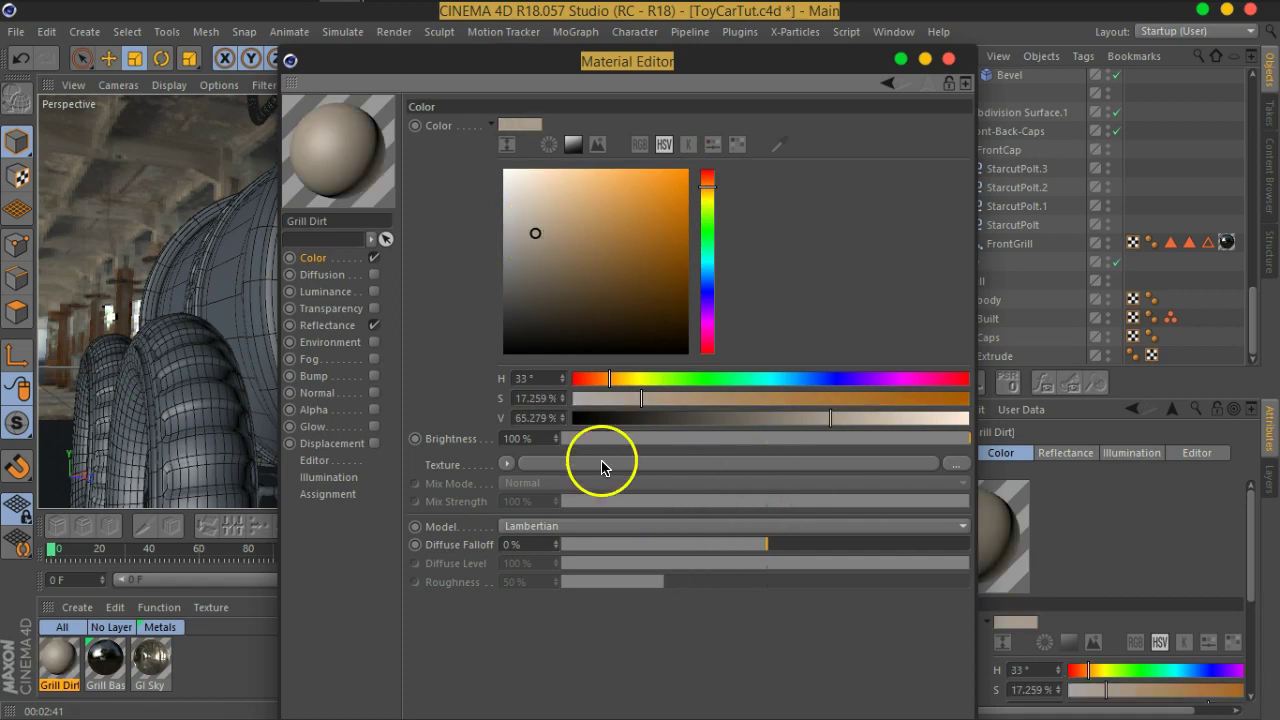
click(338, 325)
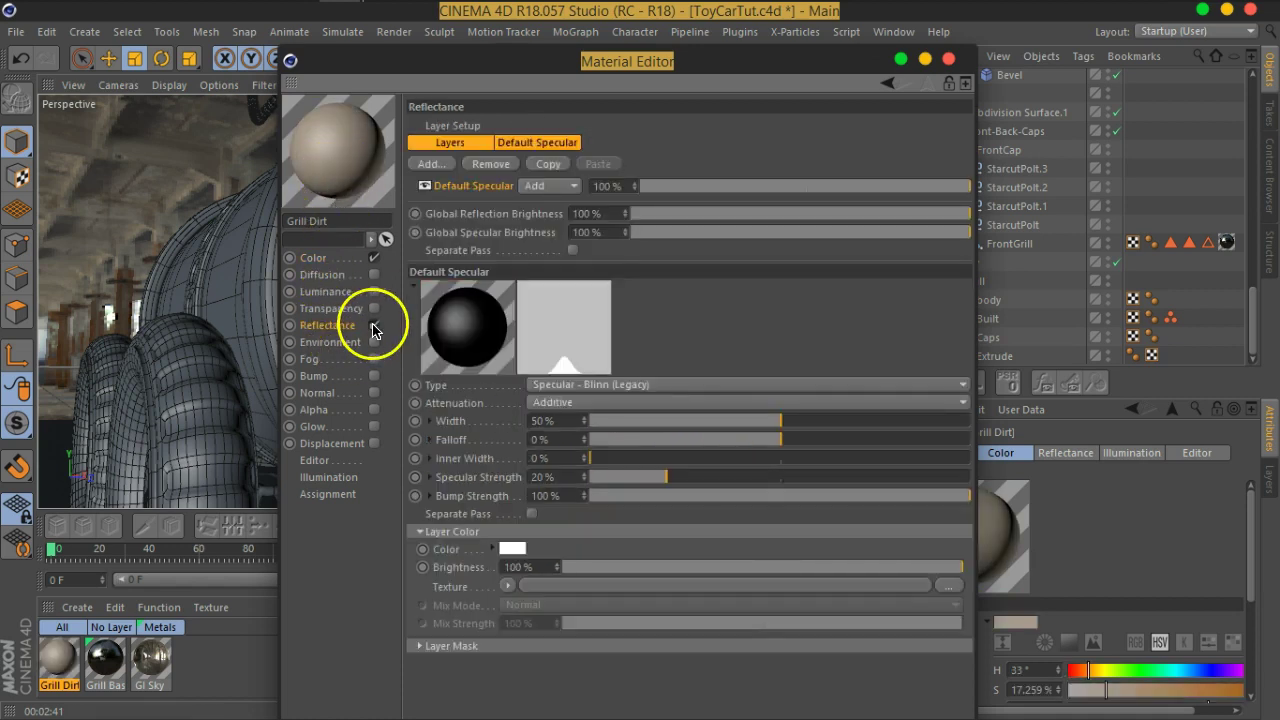
drag(466, 57, 599, 31)
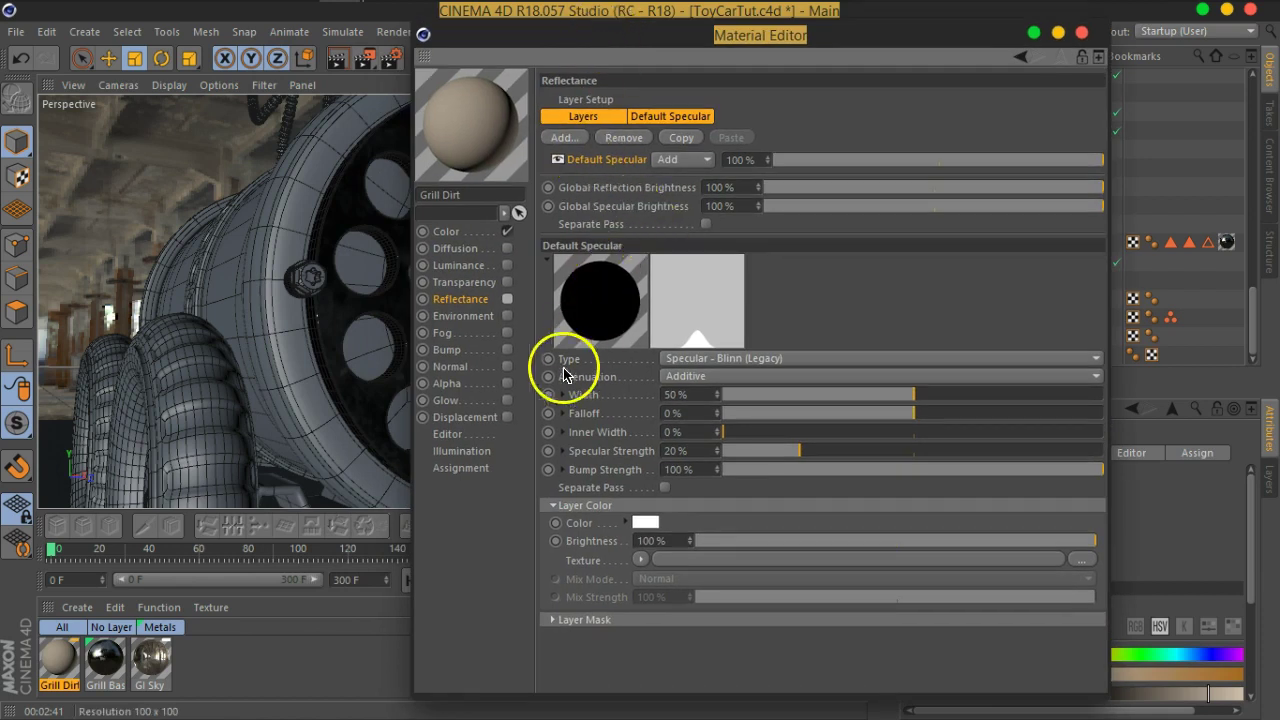
click(446, 388)
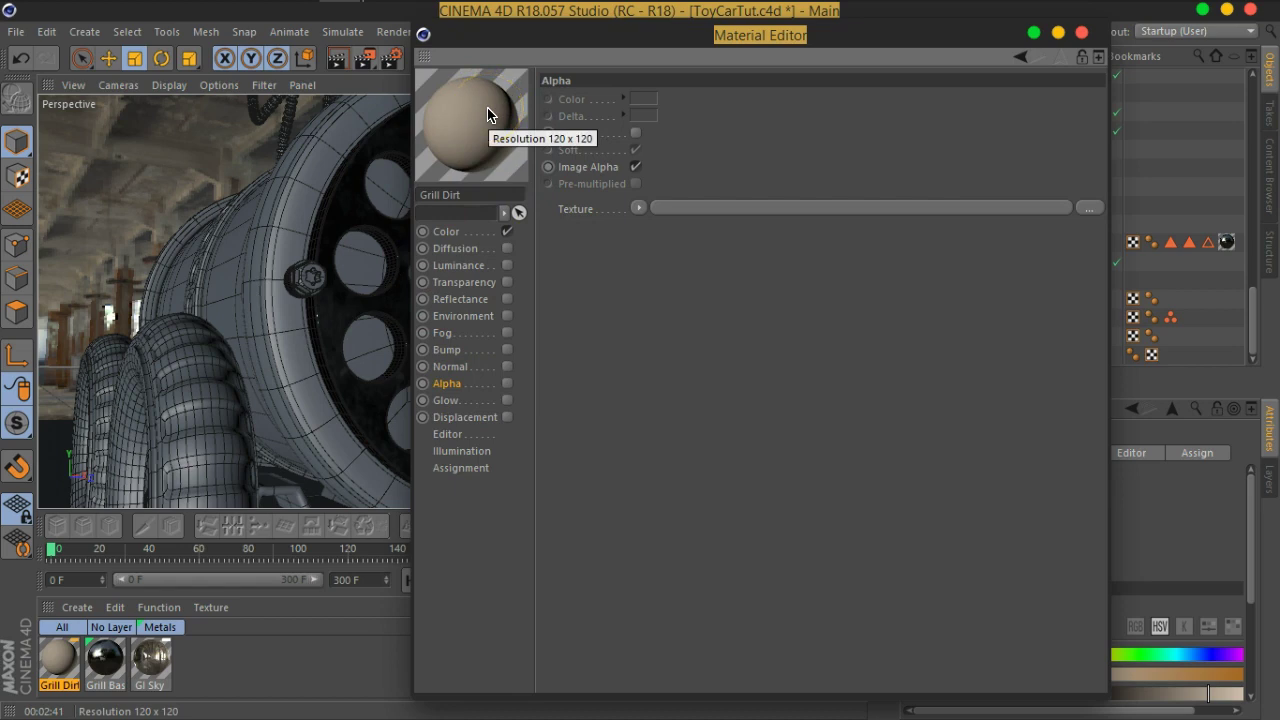
Enable Alpha and load BW33.png as its texture, keeping the image at its original location.
click(507, 383)
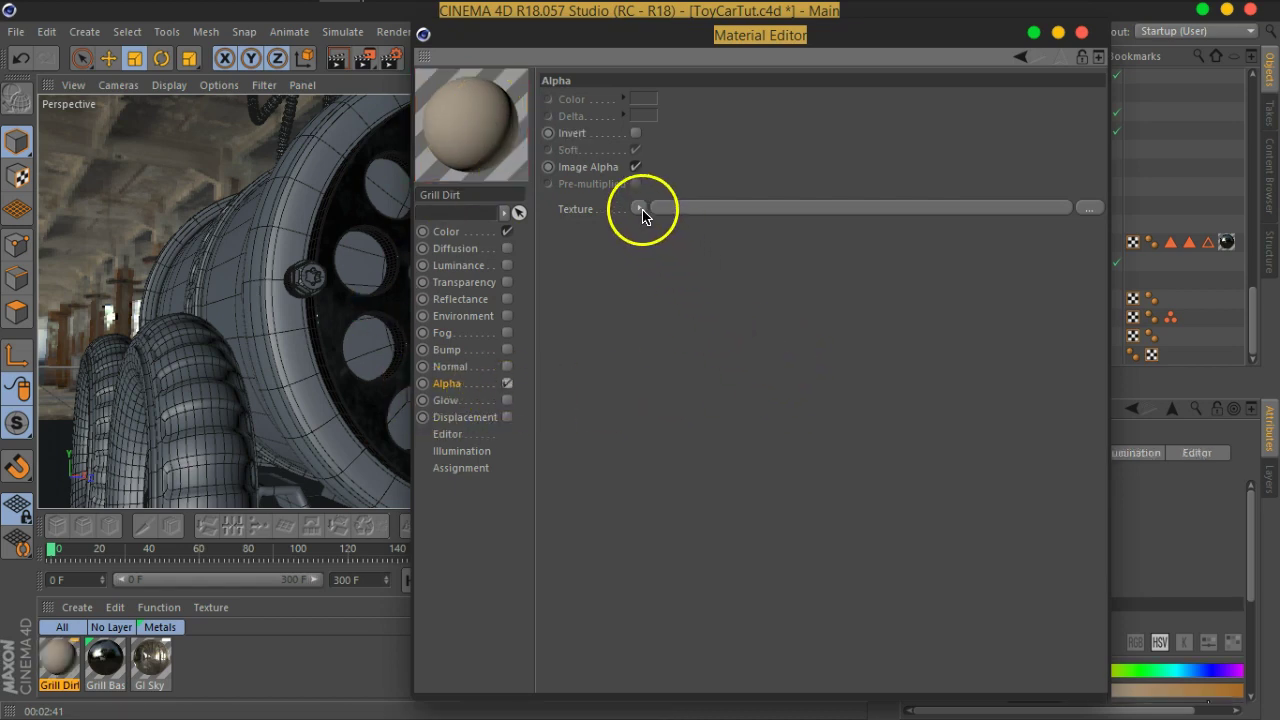
click(679, 211)
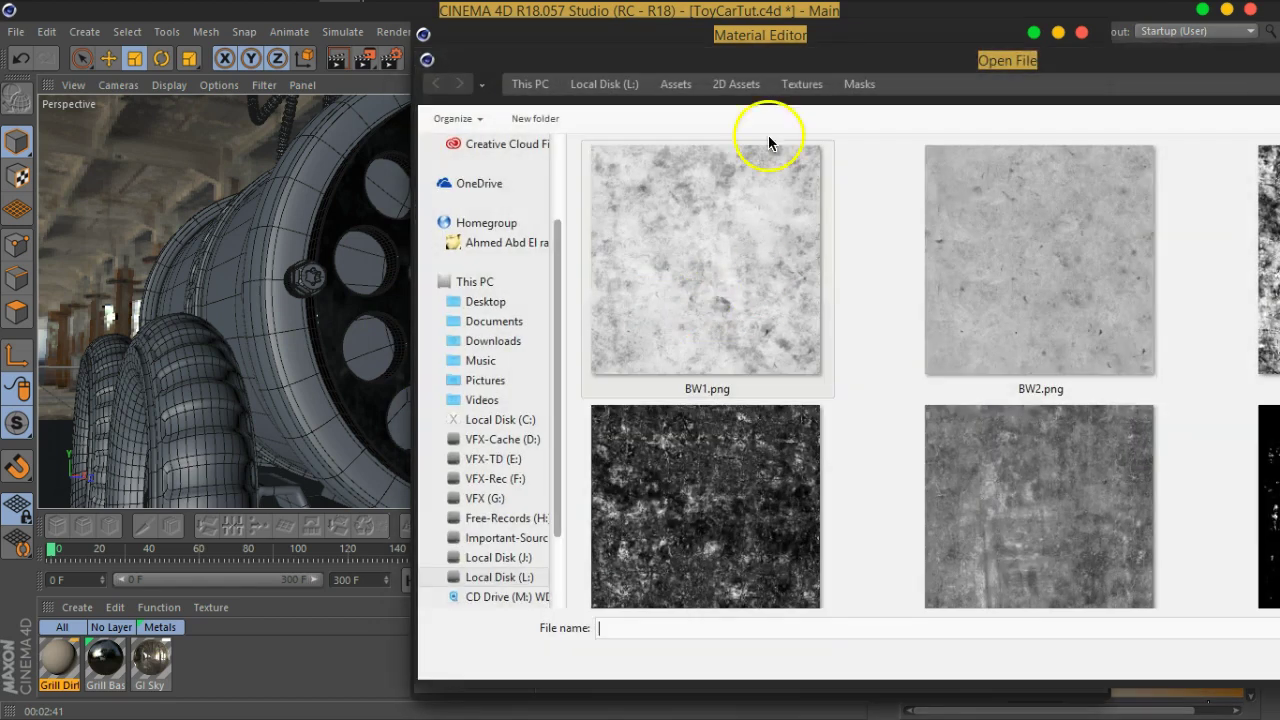
drag(786, 51, 496, 48)
click(1023, 251)
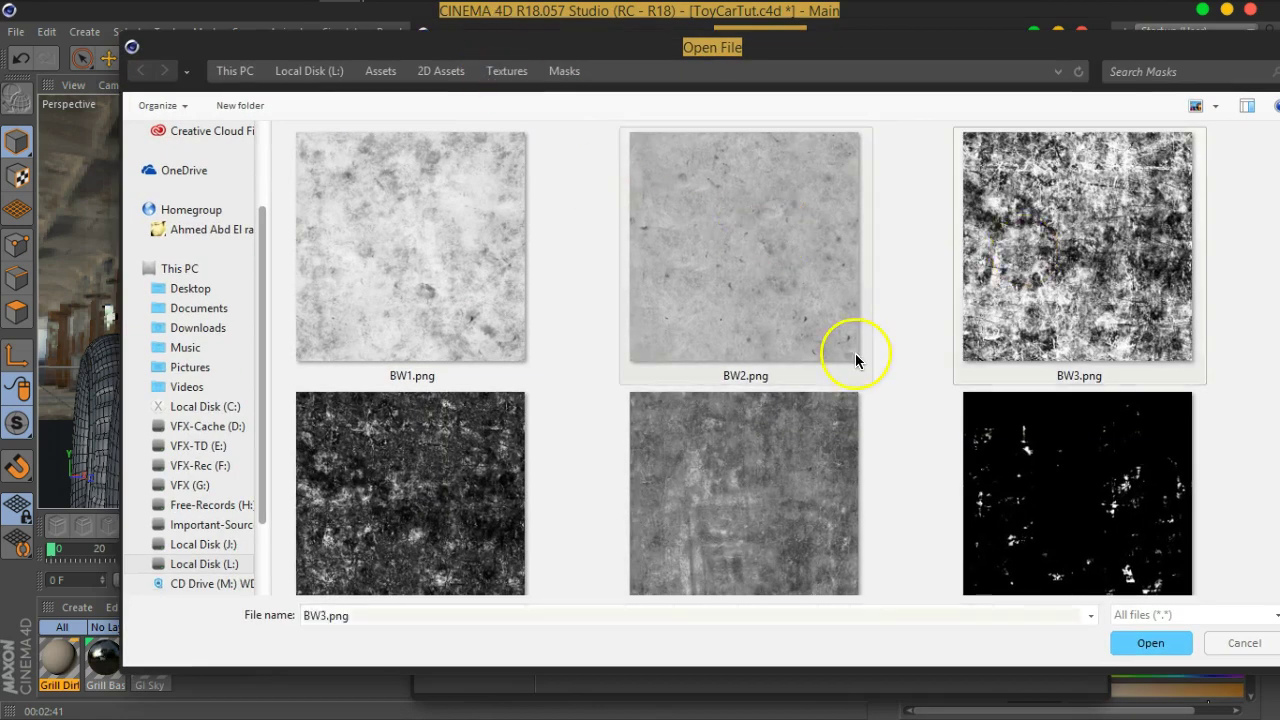
scroll(851, 360, down, 5)
scroll(855, 360, down, 3)
scroll(855, 360, down, 2)
scroll(855, 360, down, 2)
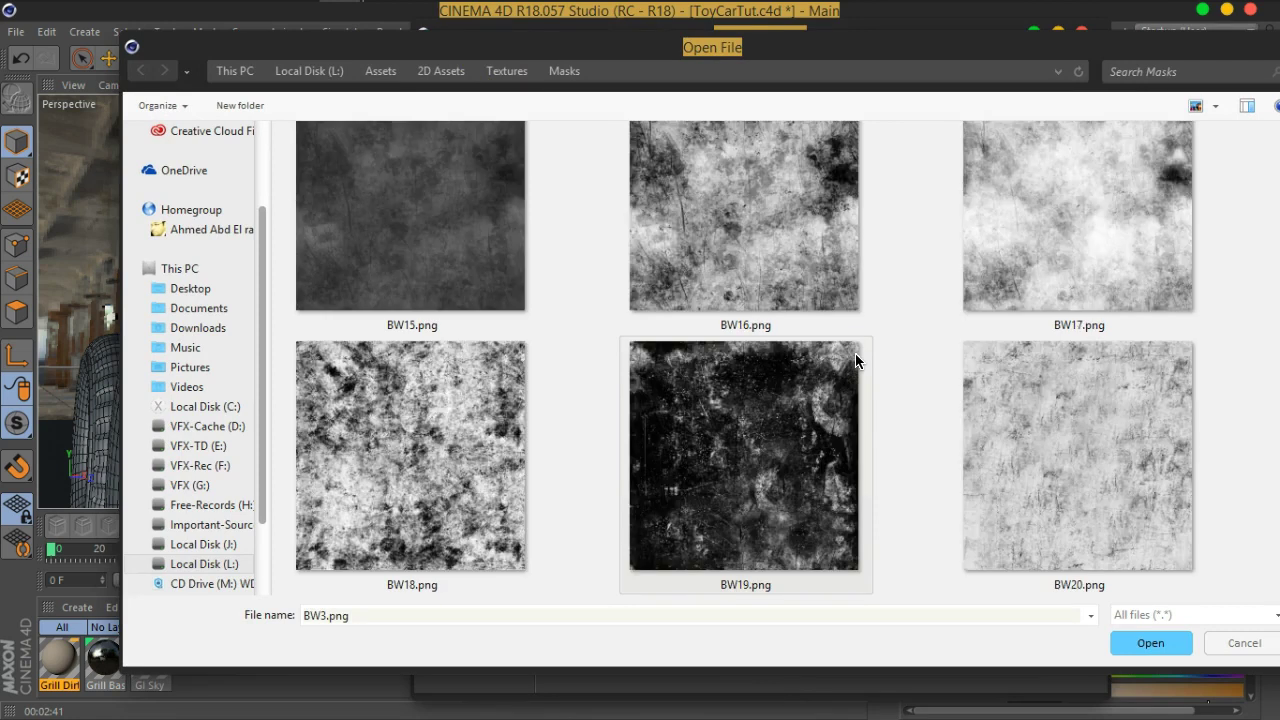
scroll(855, 360, down, 1)
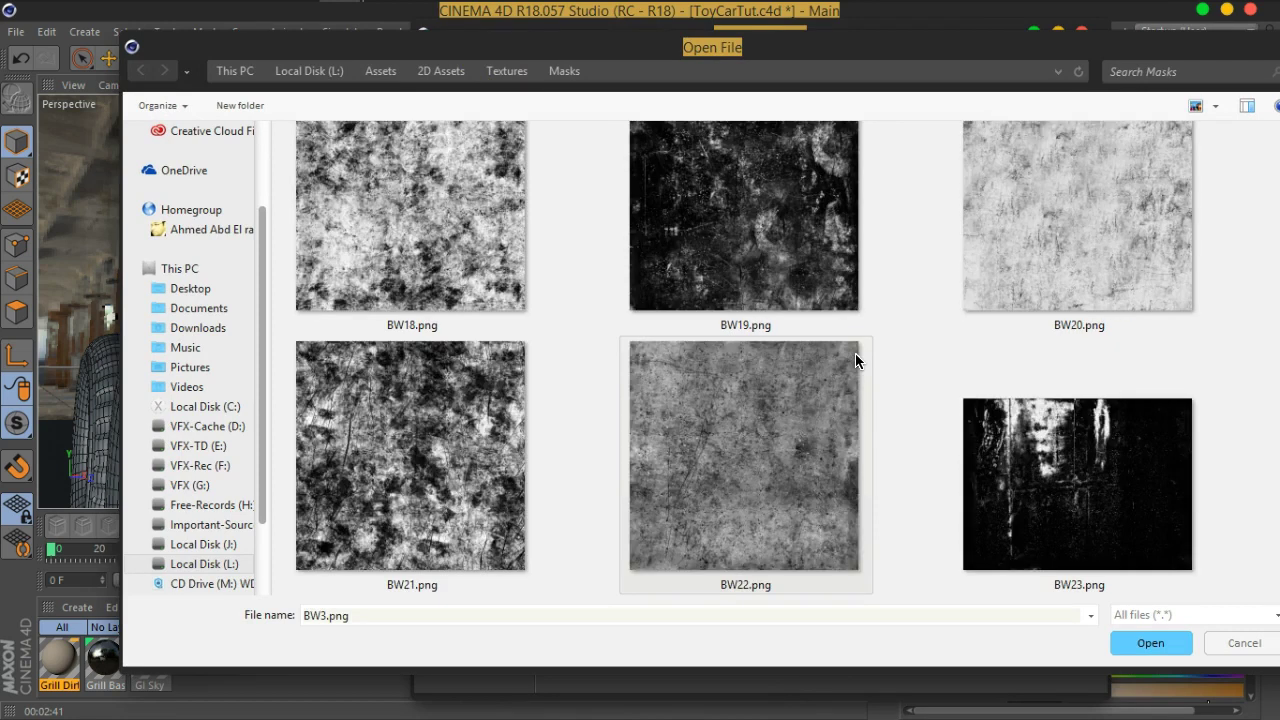
scroll(855, 355, down, 1)
scroll(855, 353, down, 1)
scroll(855, 353, down, 1)
scroll(860, 353, down, 1)
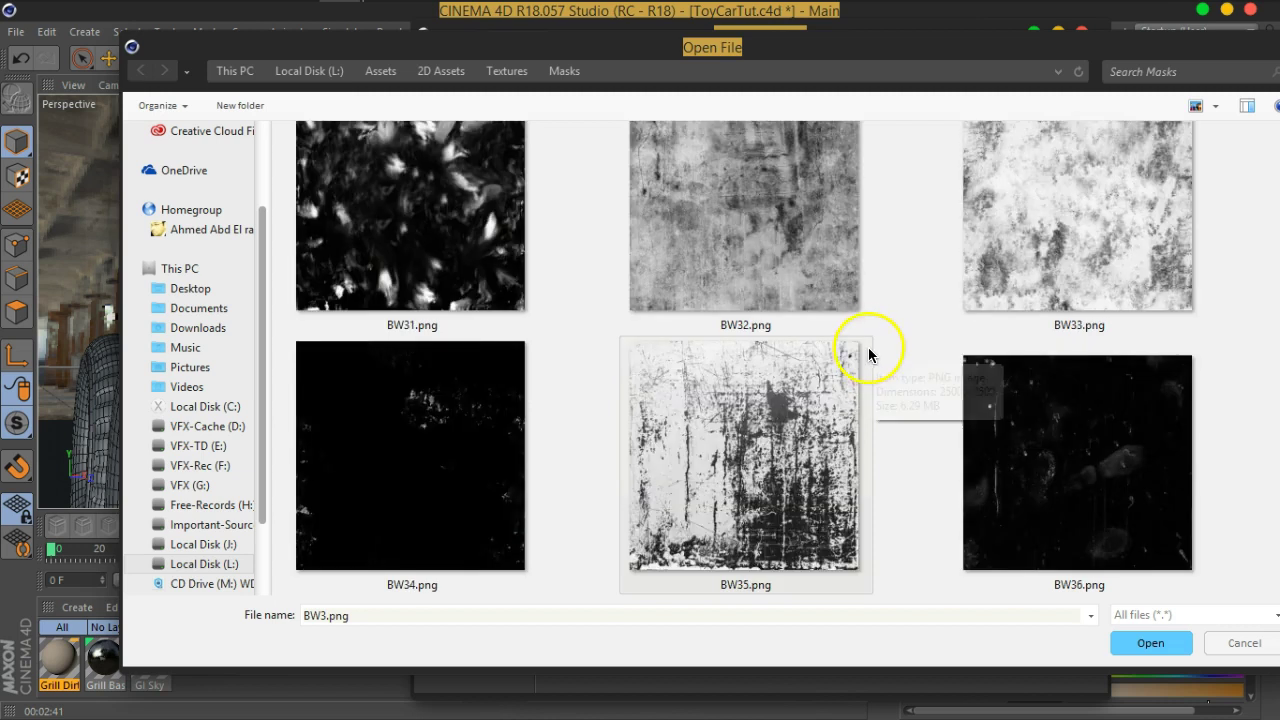
click(1023, 266)
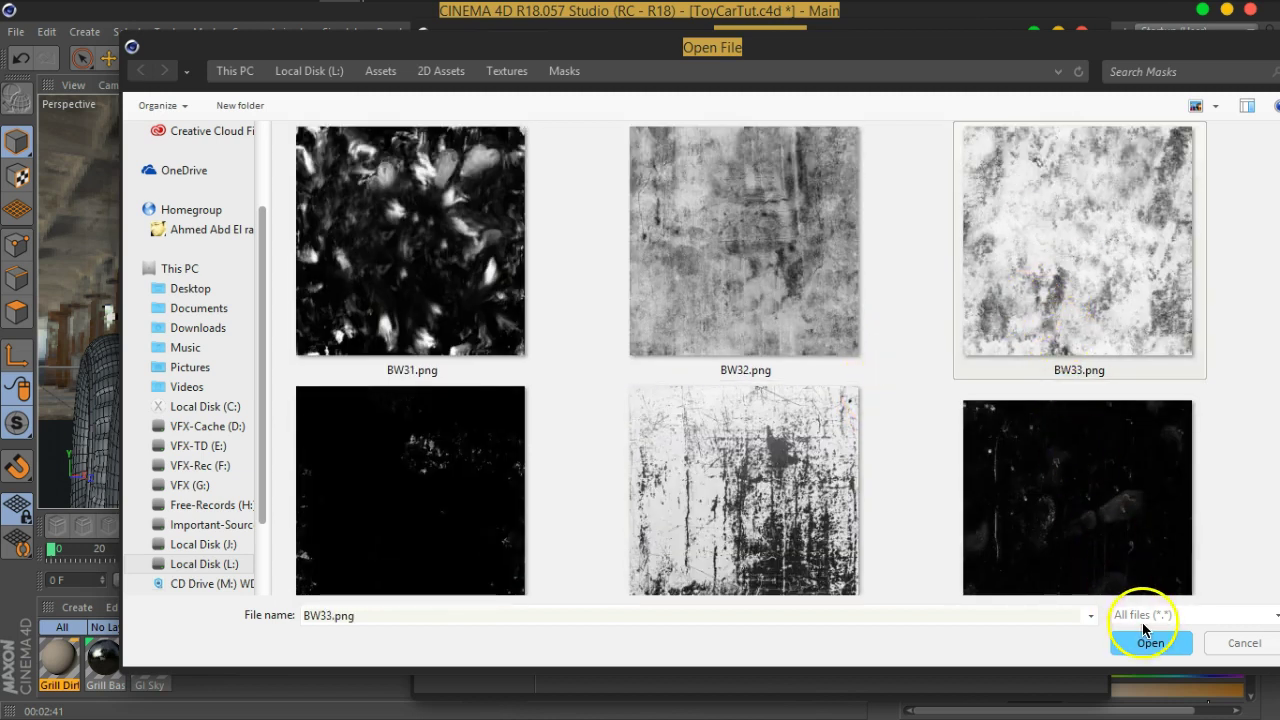
click(1148, 642)
click(762, 433)
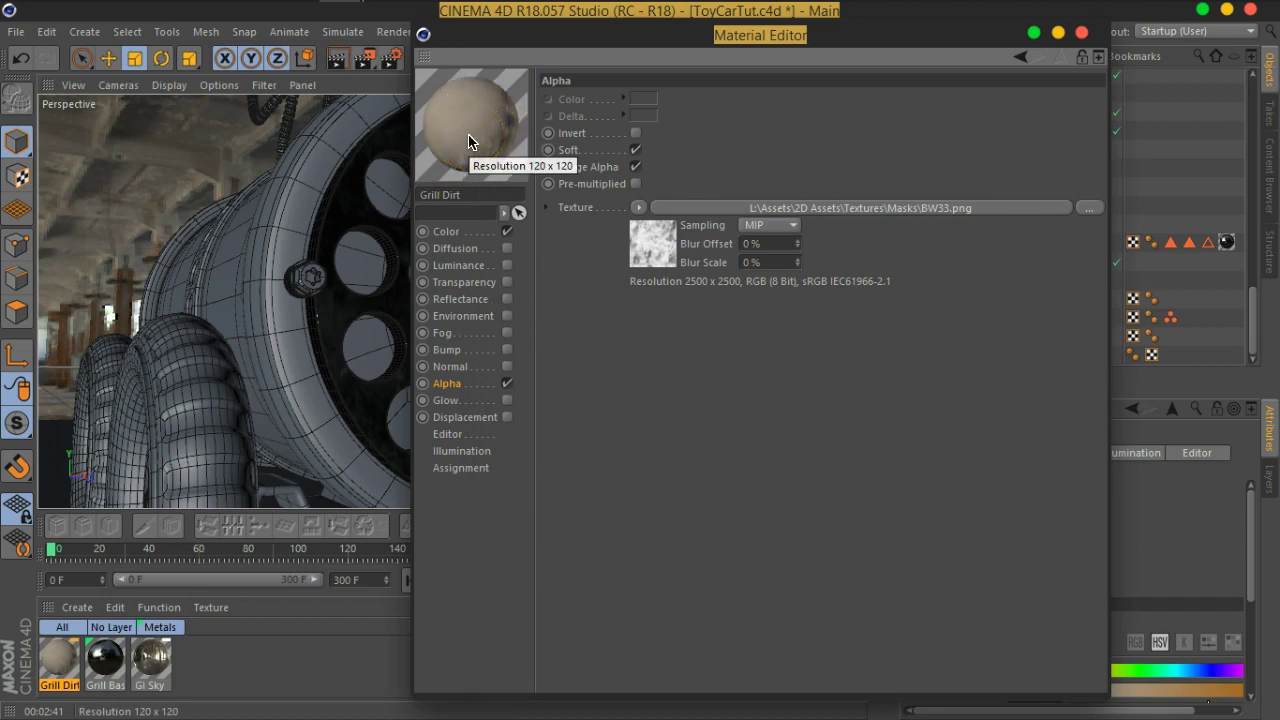
Wrap the BW33.png alpha texture in a Colorize shader.
click(545, 289)
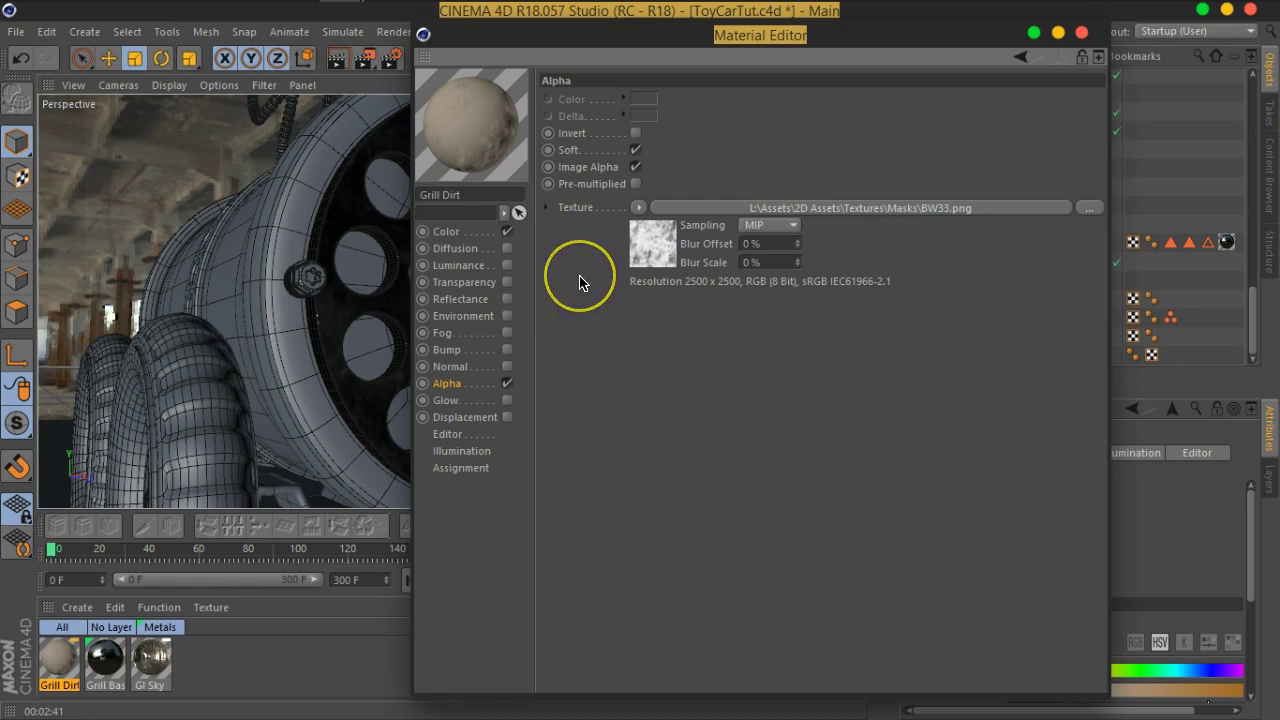
click(496, 141)
click(652, 272)
click(638, 209)
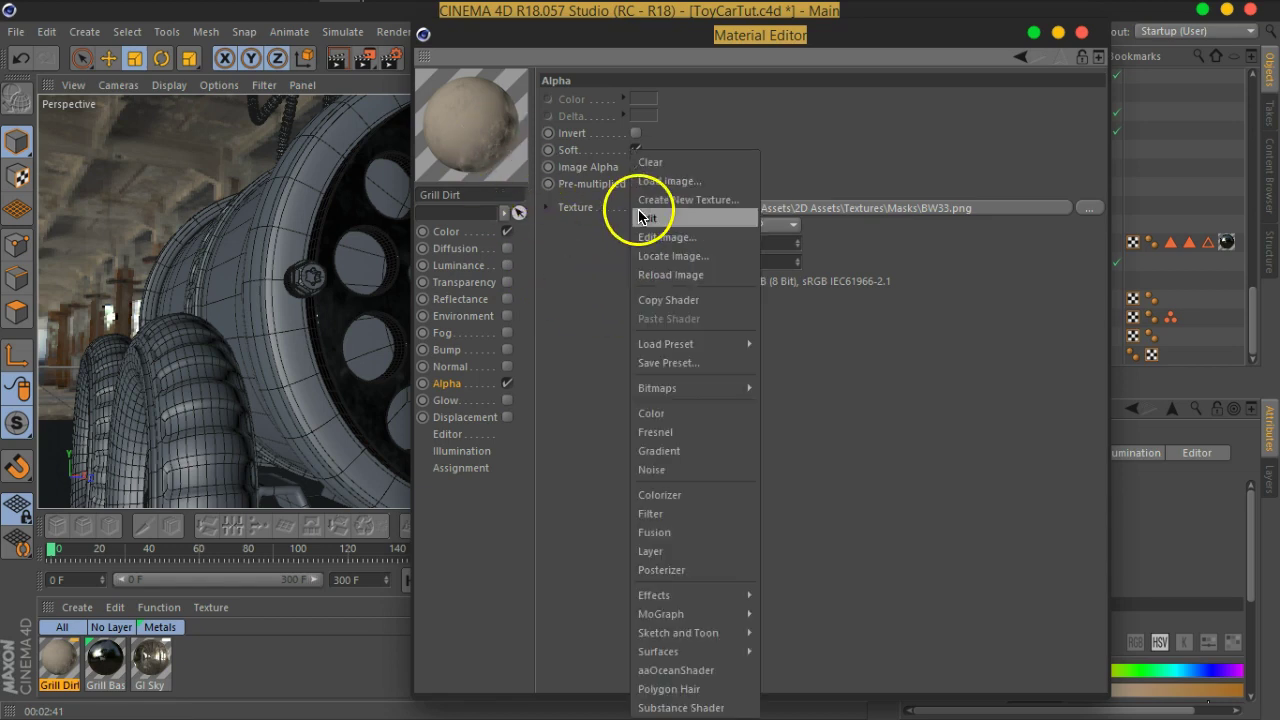
click(675, 496)
In the Colorize gradient, remove the red stop and make the right end white.
click(651, 262)
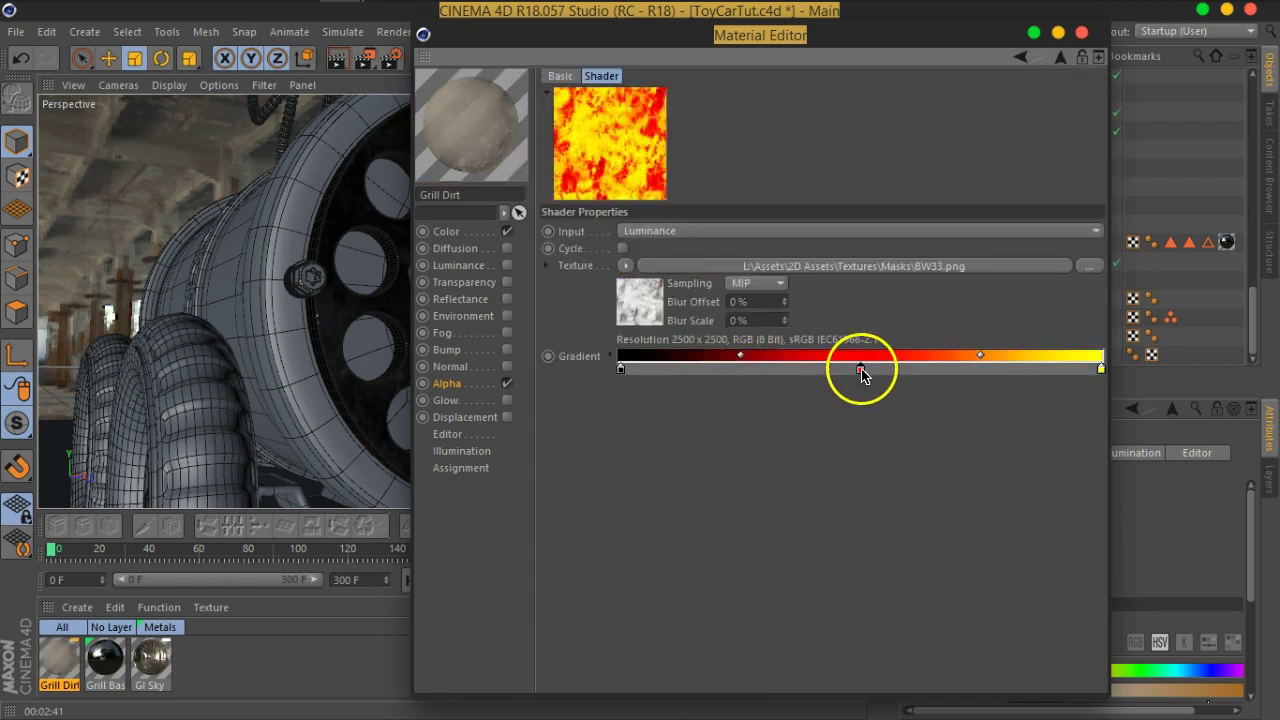
drag(861, 370, 1070, 478)
double_click(1101, 368)
drag(1066, 392, 920, 429)
click(1064, 440)
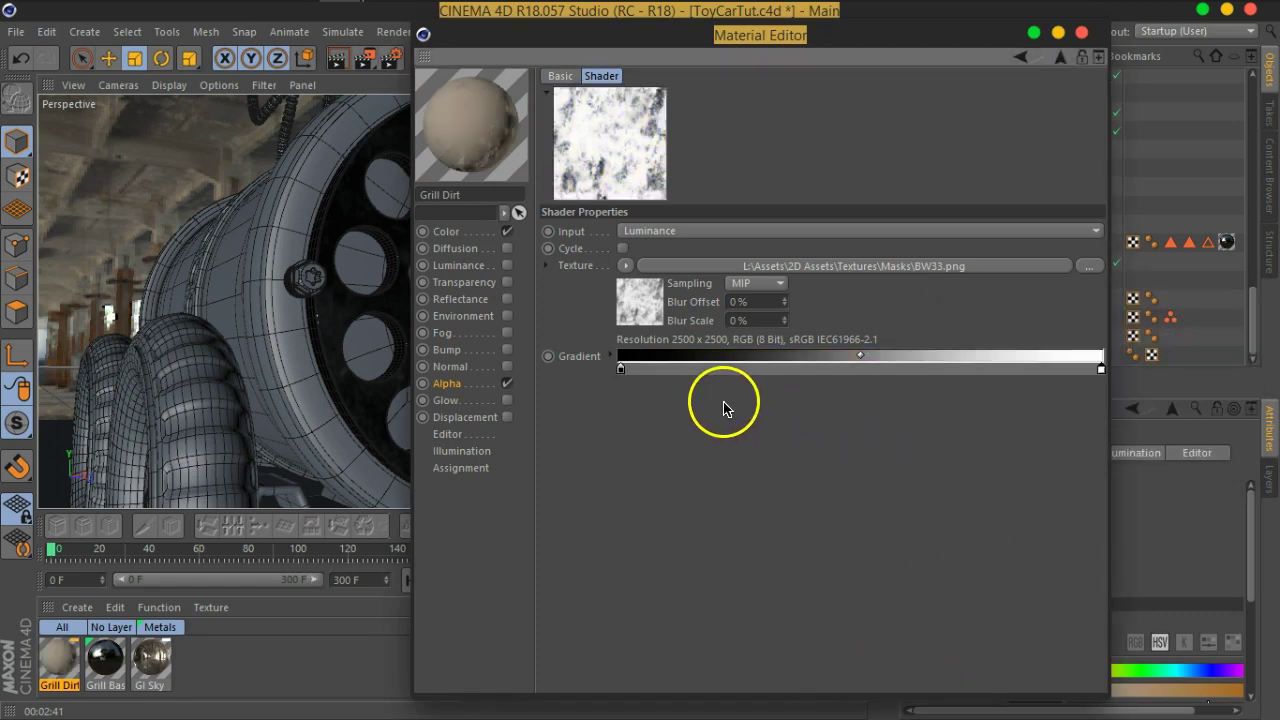
drag(621, 369, 723, 369)
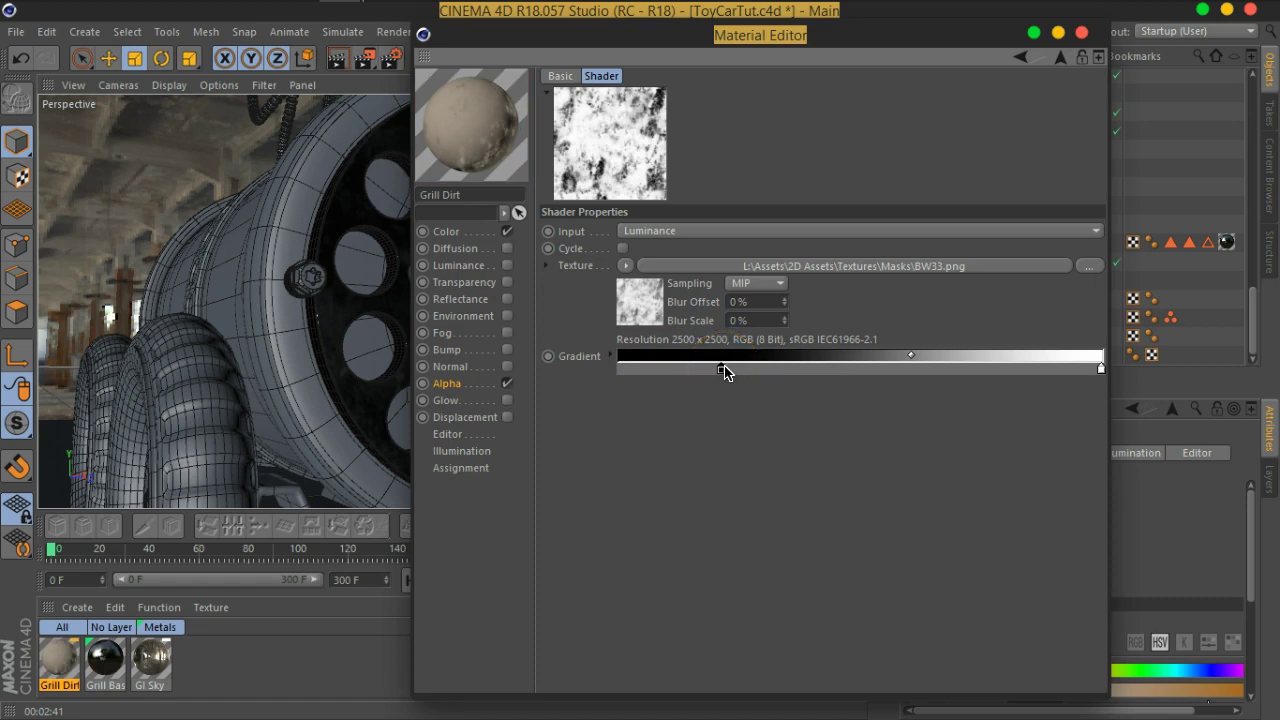
drag(722, 369, 560, 386)
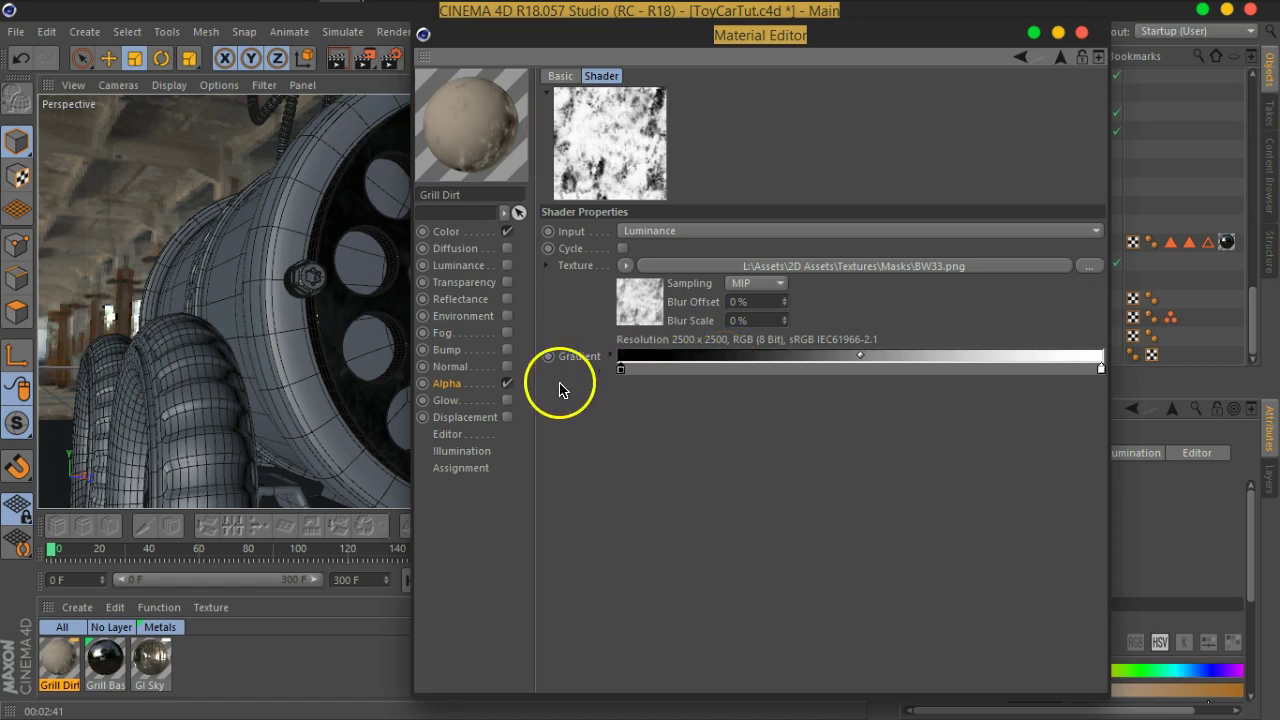
Set the middle gradient stop to 23% grey and the right end to 75% grey.
double_click(857, 372)
mouse_move(860, 402)
mouse_down()
mouse_move(871, 402)
mouse_move(834, 402)
mouse_move(911, 370)
mouse_move(946, 374)
mouse_move(803, 371)
mouse_move(908, 375)
mouse_move(896, 375)
mouse_up()
click(824, 442)
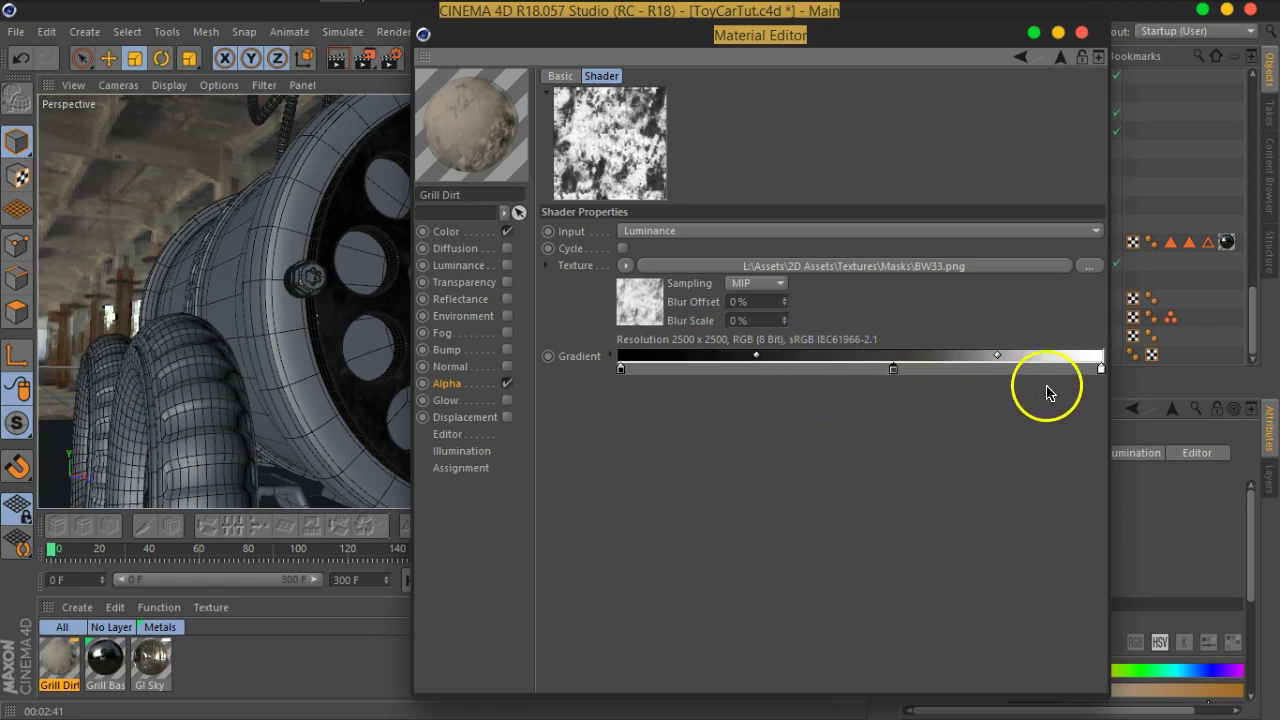
double_click(1103, 370)
drag(1228, 408, 1192, 414)
click(1069, 439)
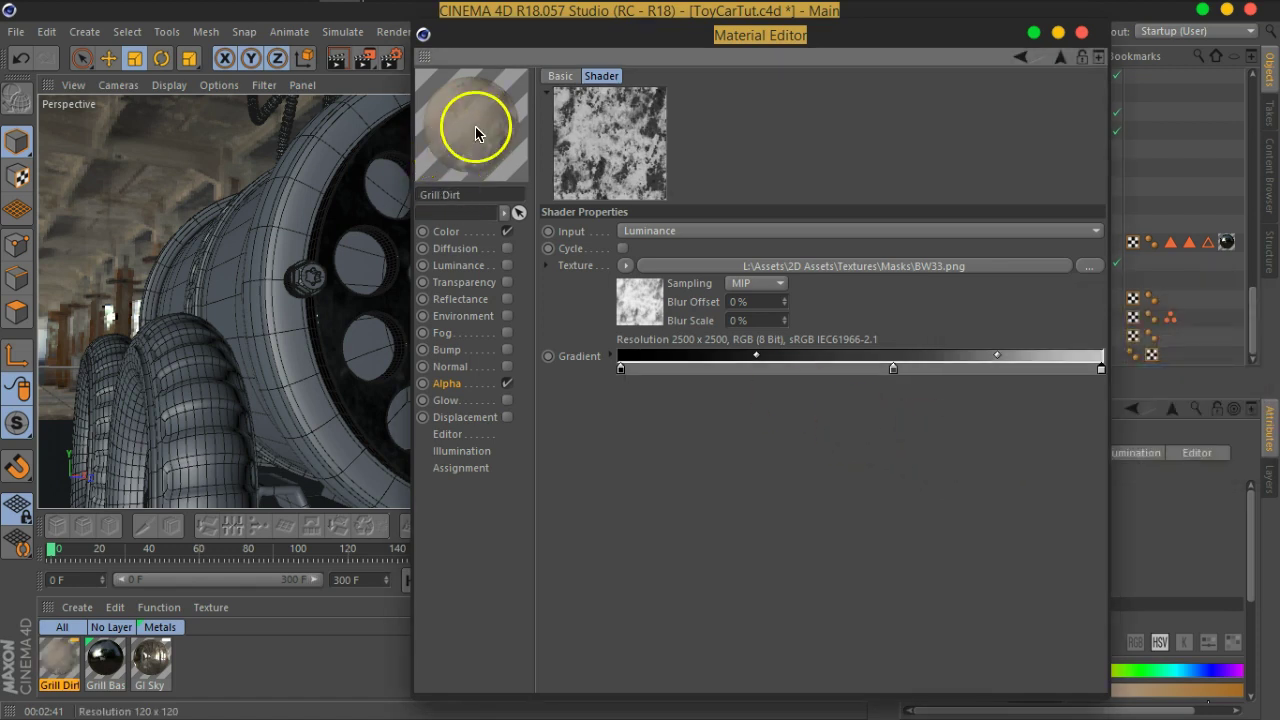
Darken the right end to 57% grey, shift the middle stop rightward, and close the editor.
mouse_move(893, 370)
mouse_down()
mouse_move(838, 372)
mouse_move(852, 372)
mouse_up()
double_click(1102, 370)
drag(1186, 406, 1155, 406)
click(1071, 438)
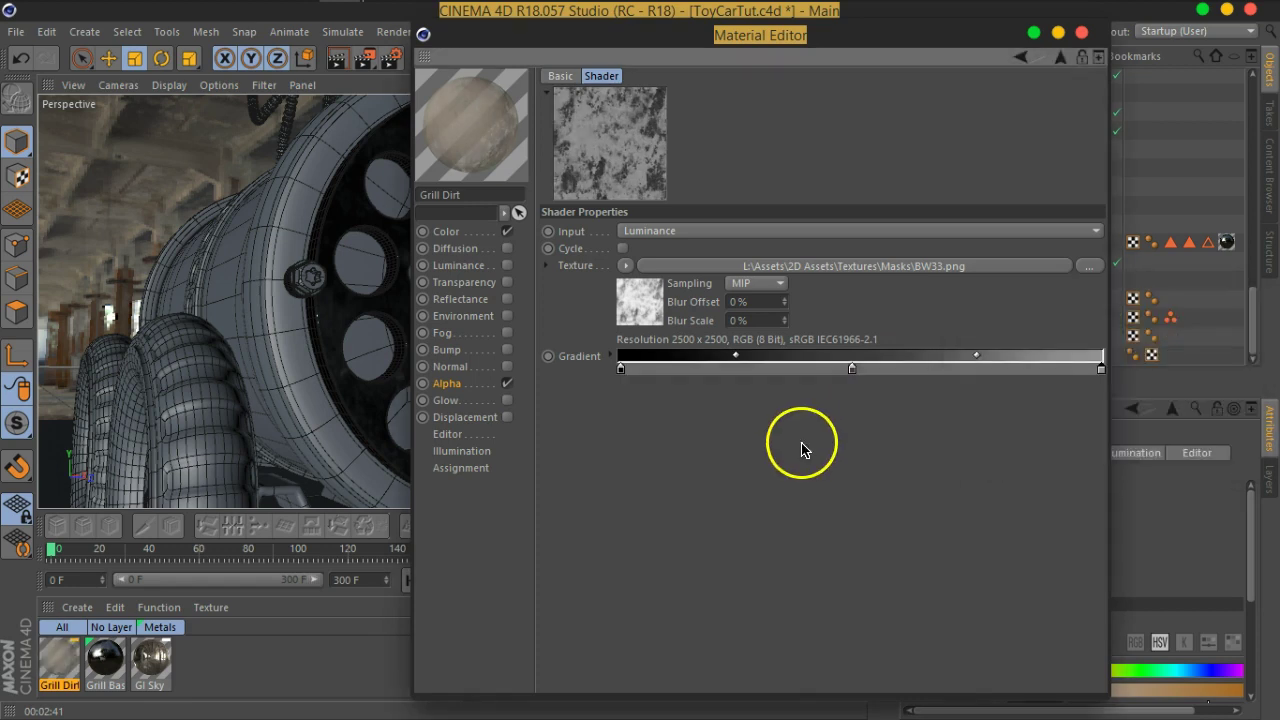
drag(847, 377, 907, 374)
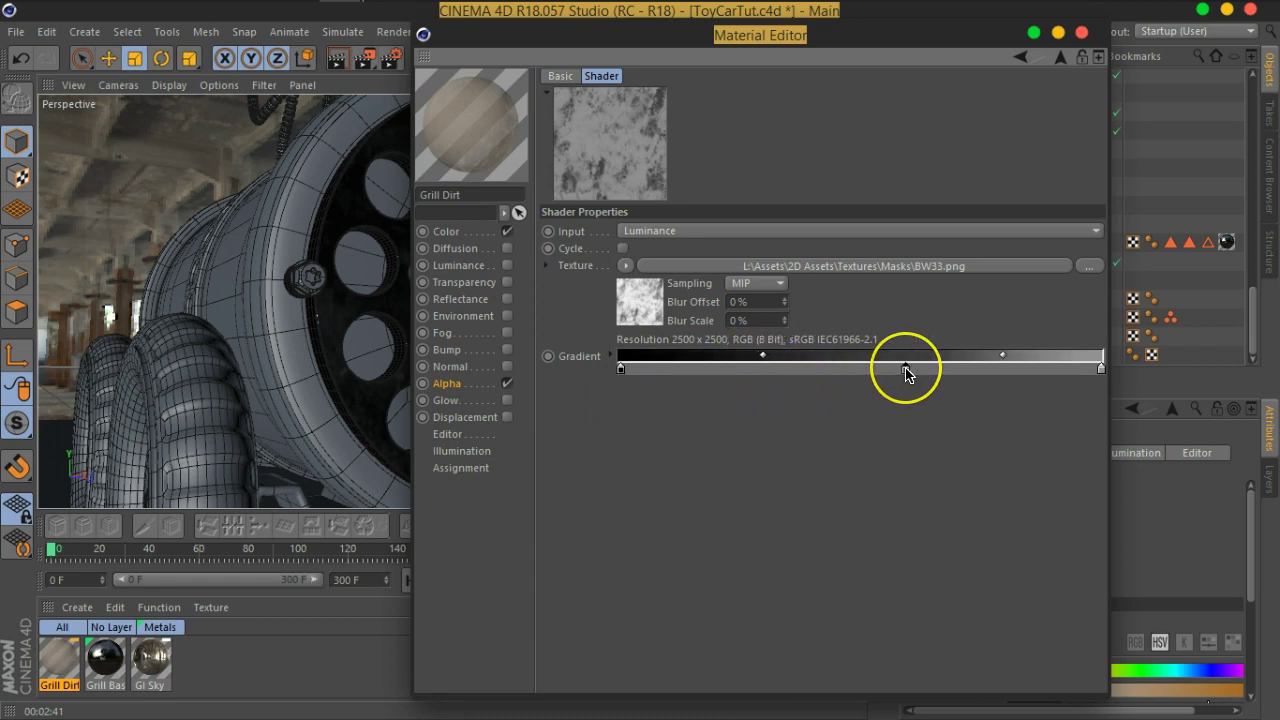
drag(906, 374, 926, 368)
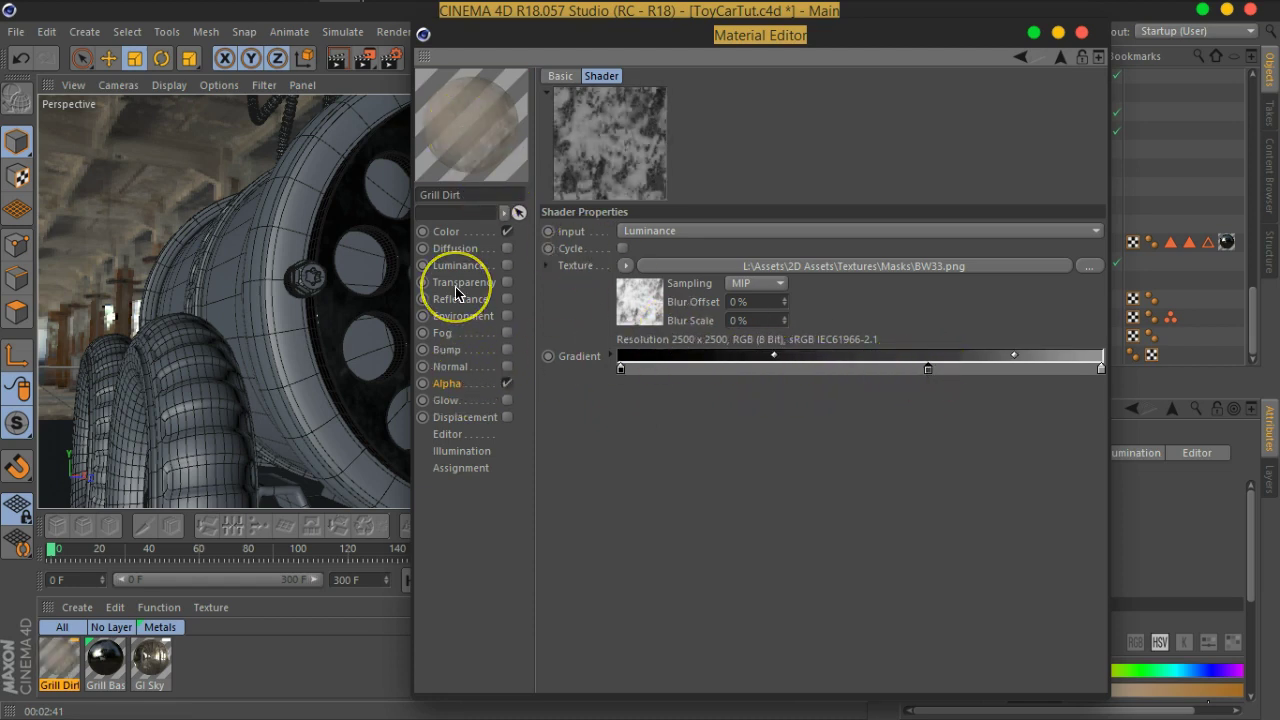
click(447, 427)
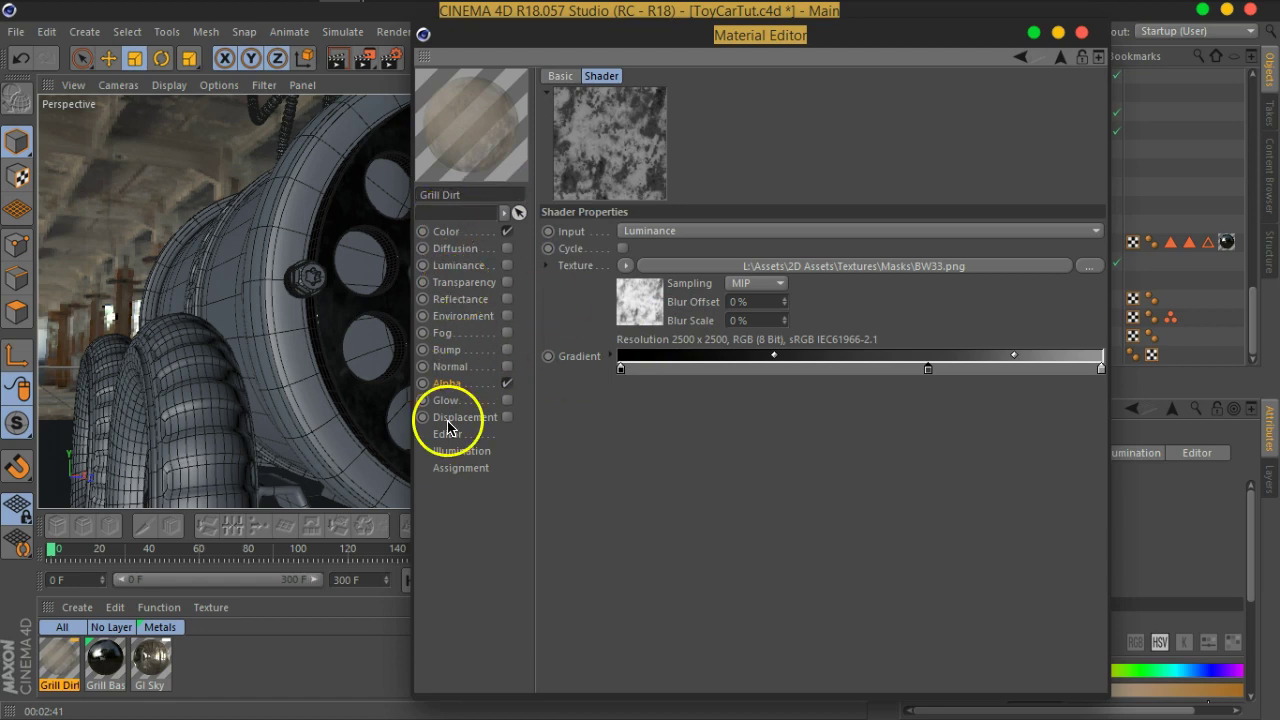
click(1081, 32)
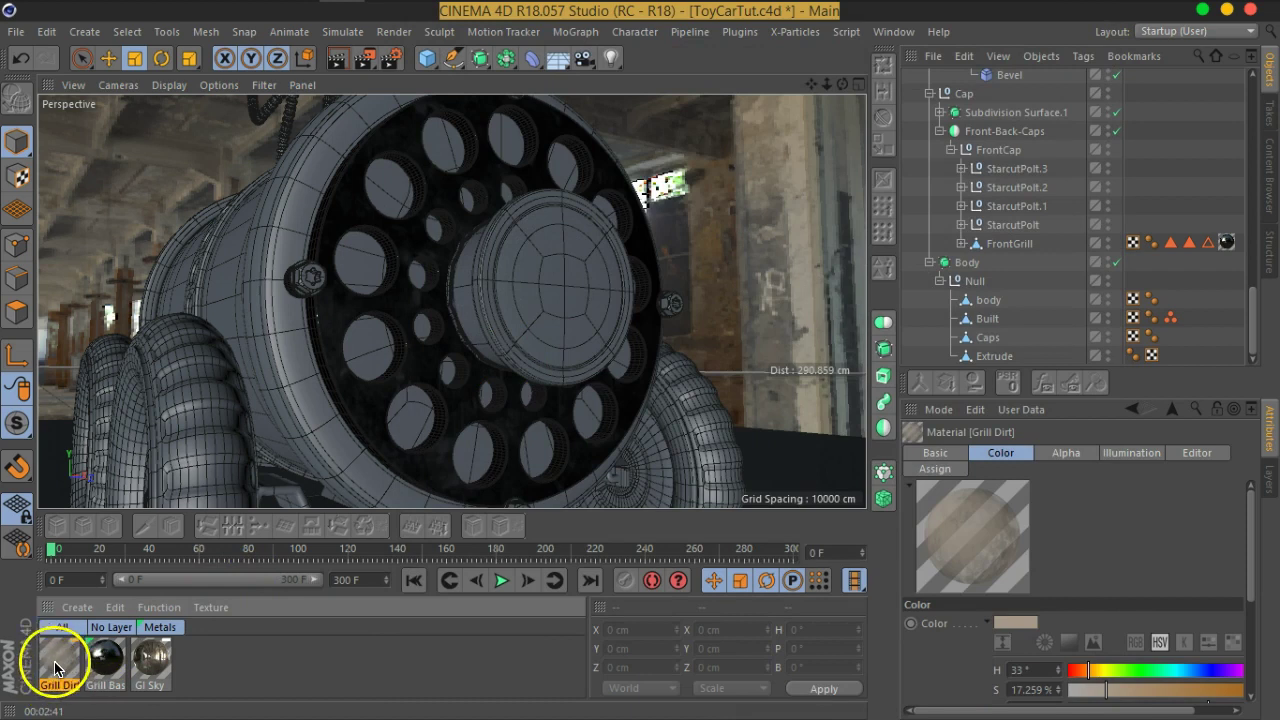
Apply Grill Dirt to FrontGrill and set its texture projection to Cubic.
drag(55, 668, 938, 337)
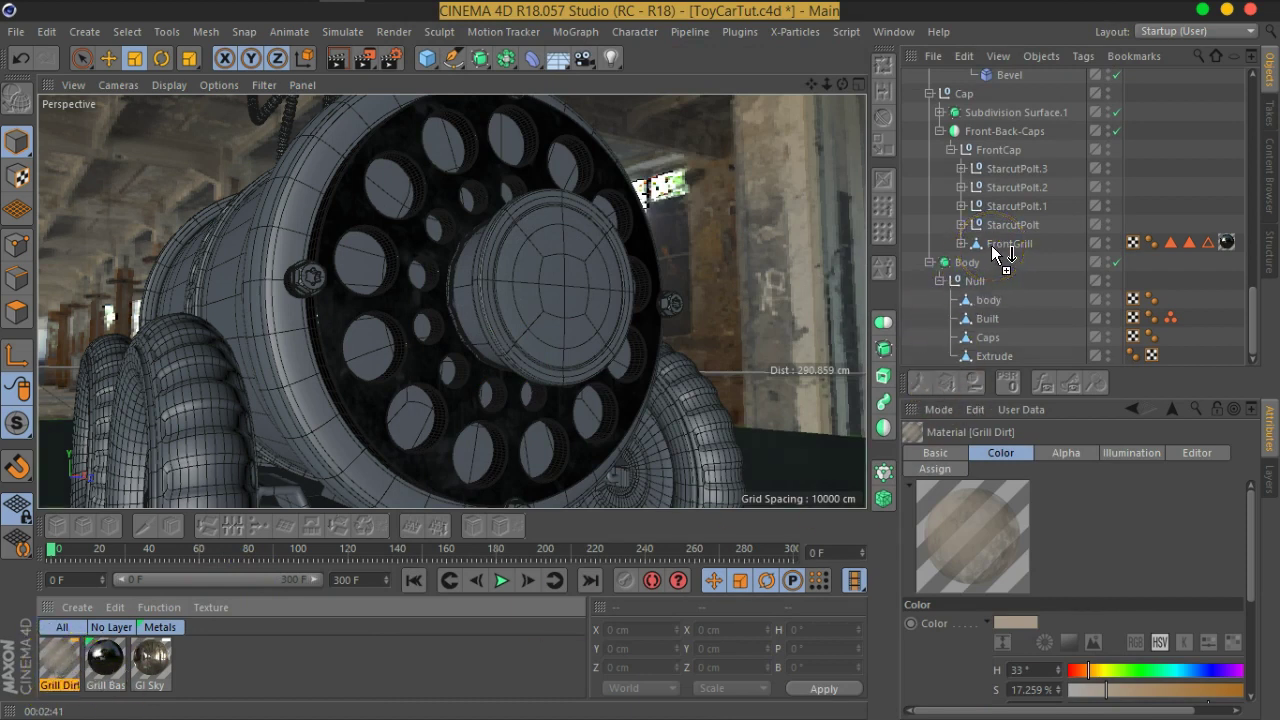
drag(991, 245, 991, 245)
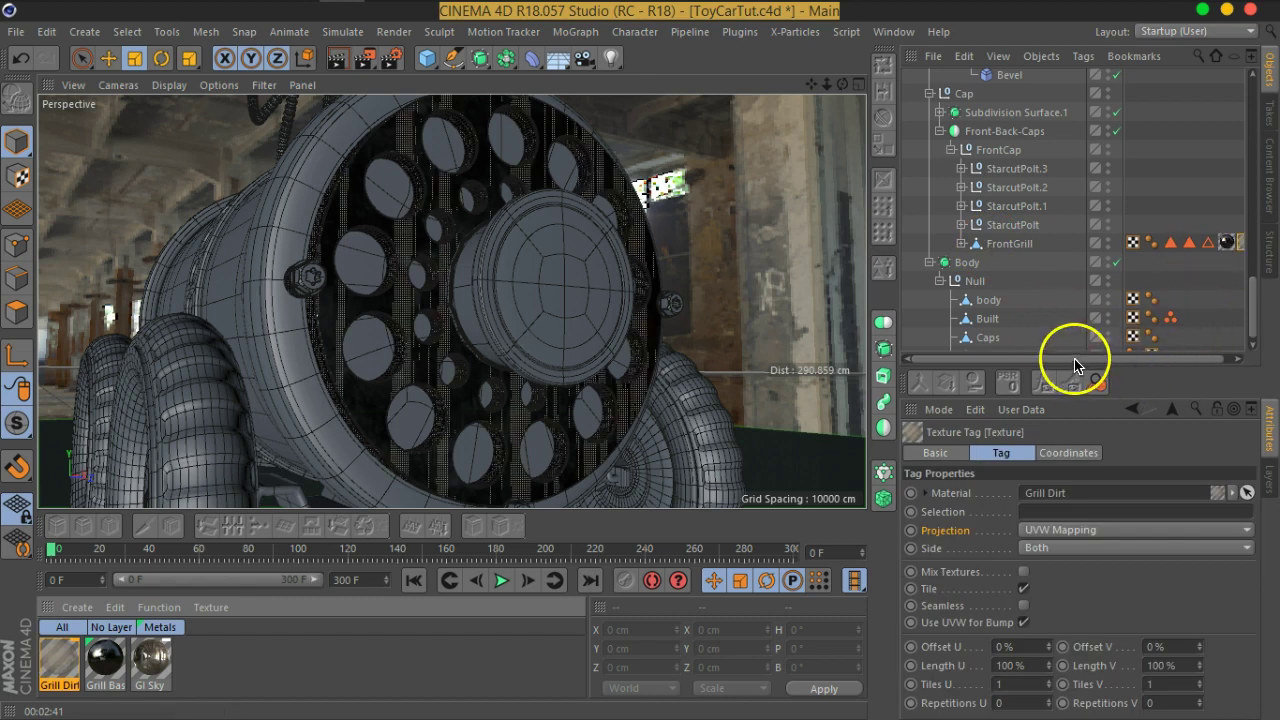
drag(1075, 362, 1095, 360)
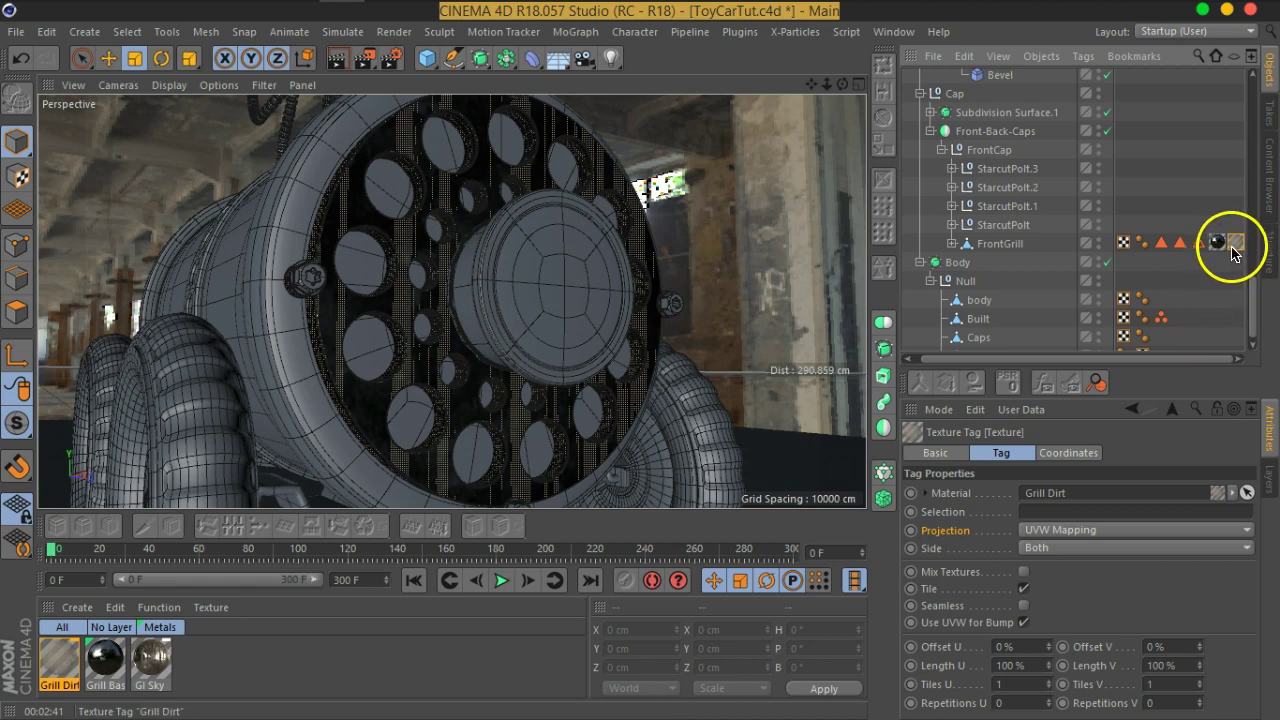
click(1073, 530)
click(1076, 597)
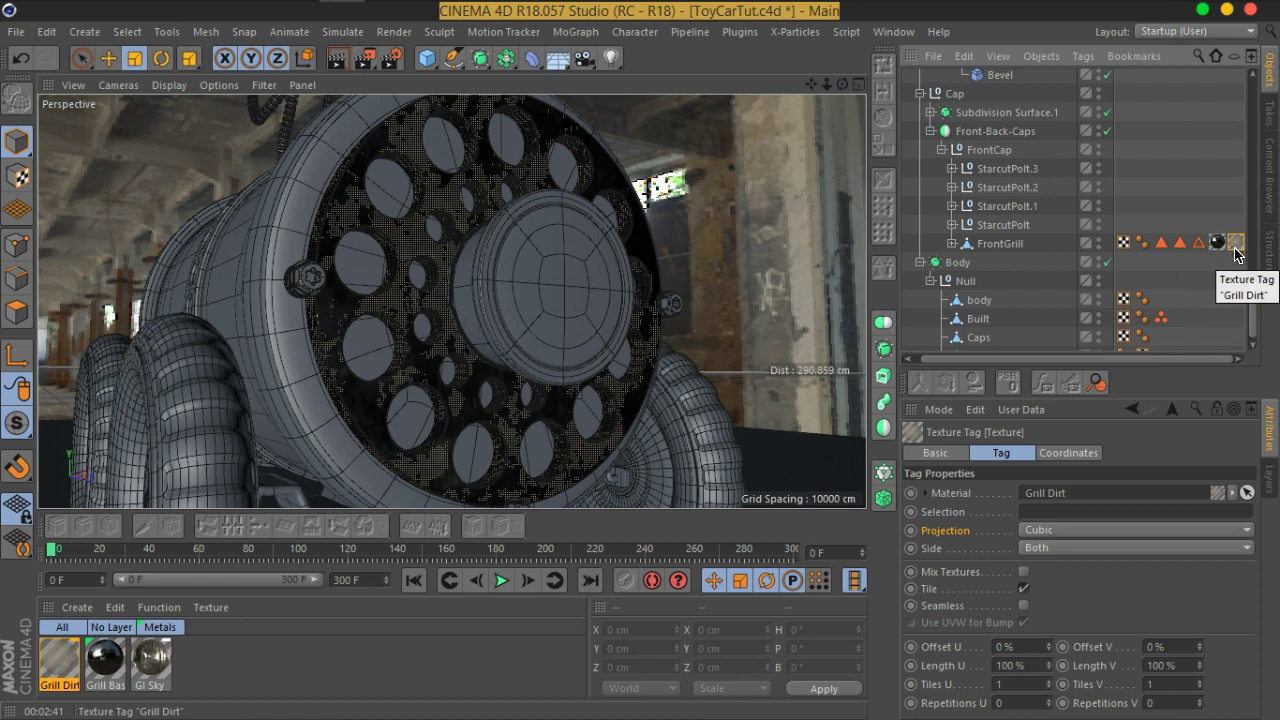
Shrink the cubic dirt projection in texture mode, then render a region of the grill.
click(15, 180)
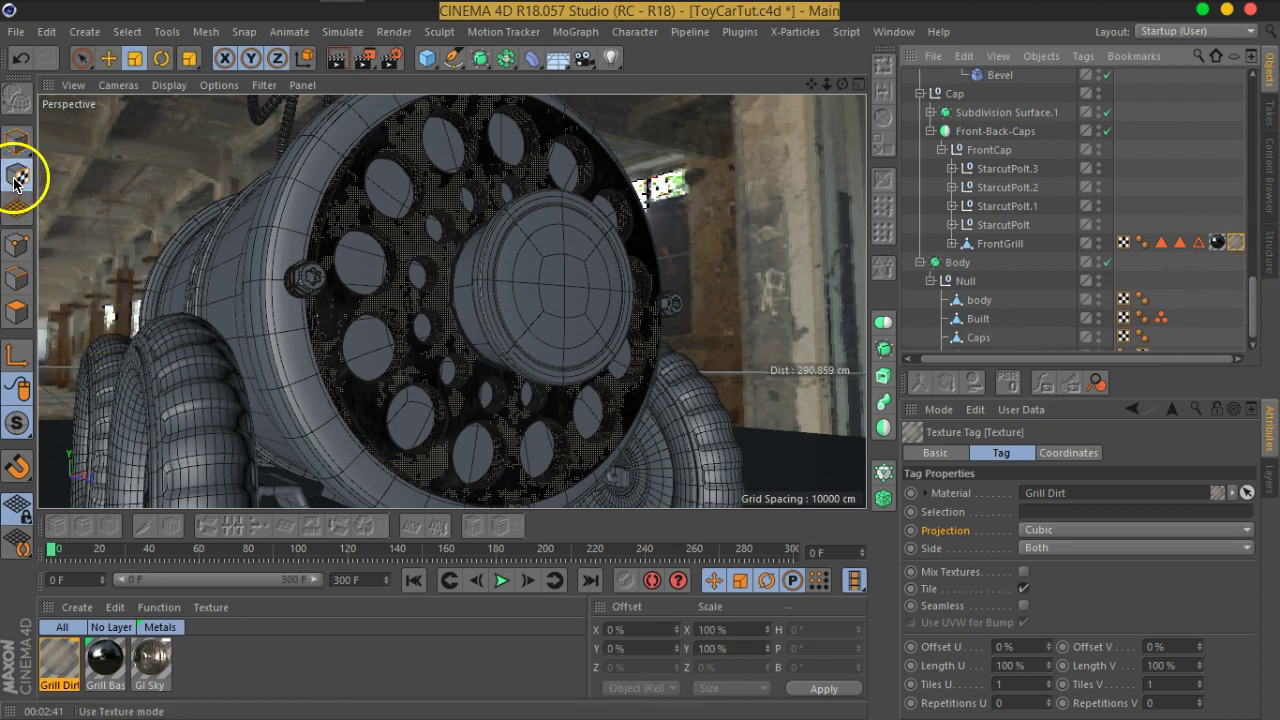
click(17, 355)
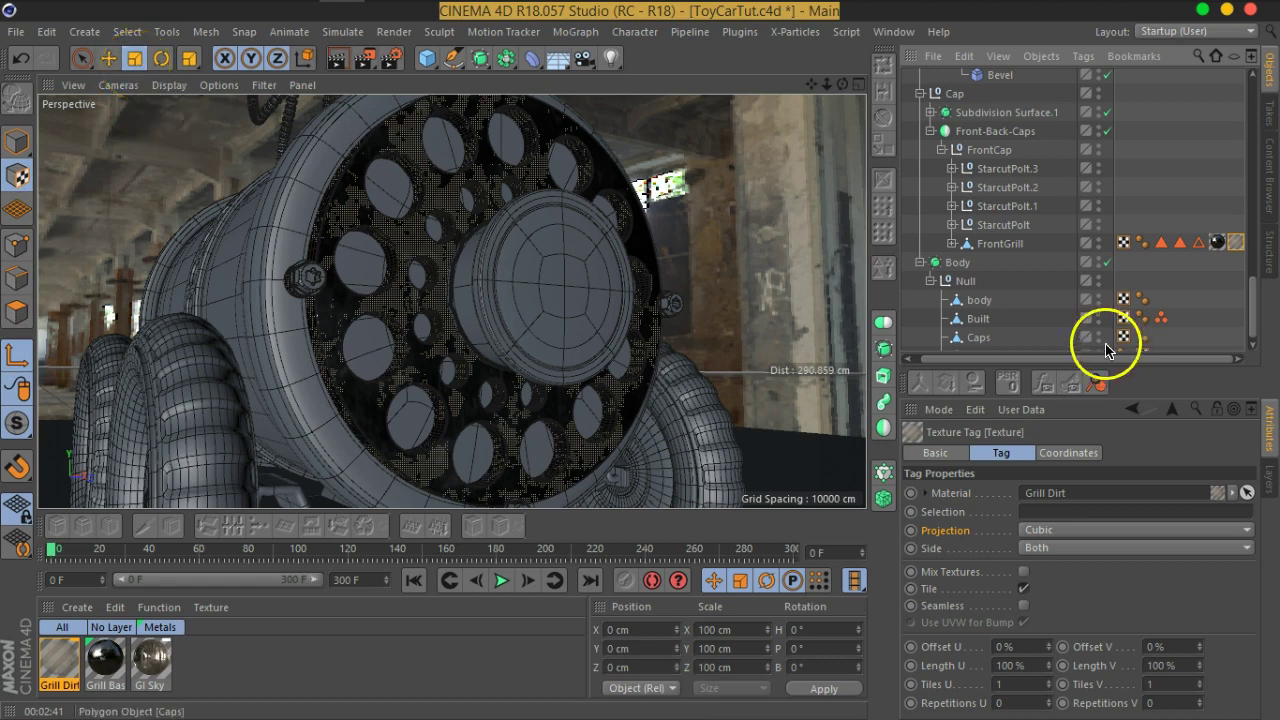
click(996, 245)
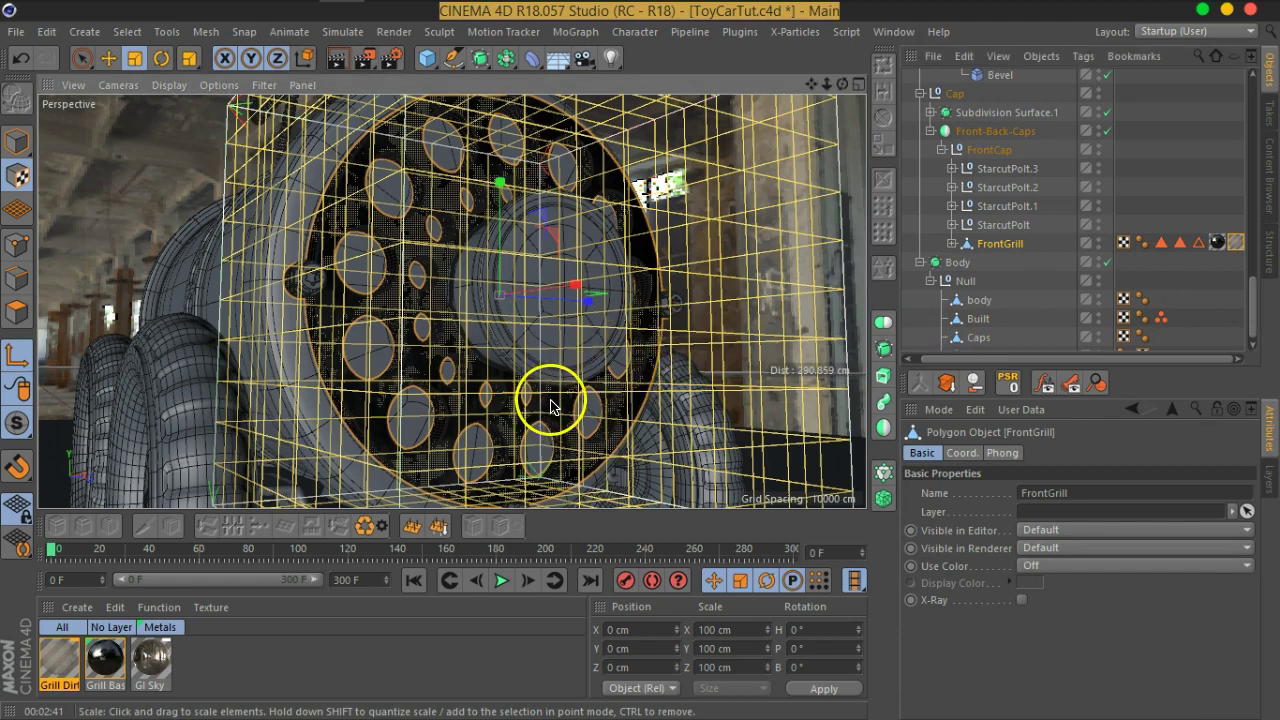
drag(571, 367, 691, 199)
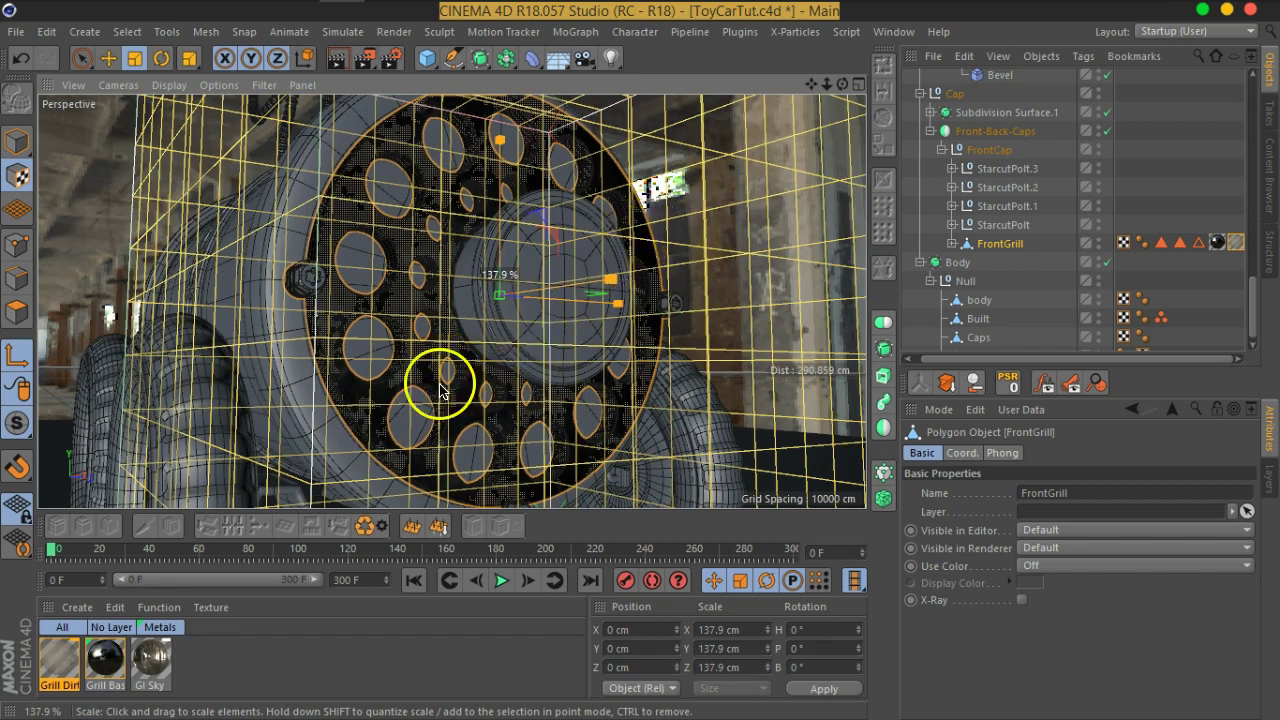
drag(630, 245, 335, 465)
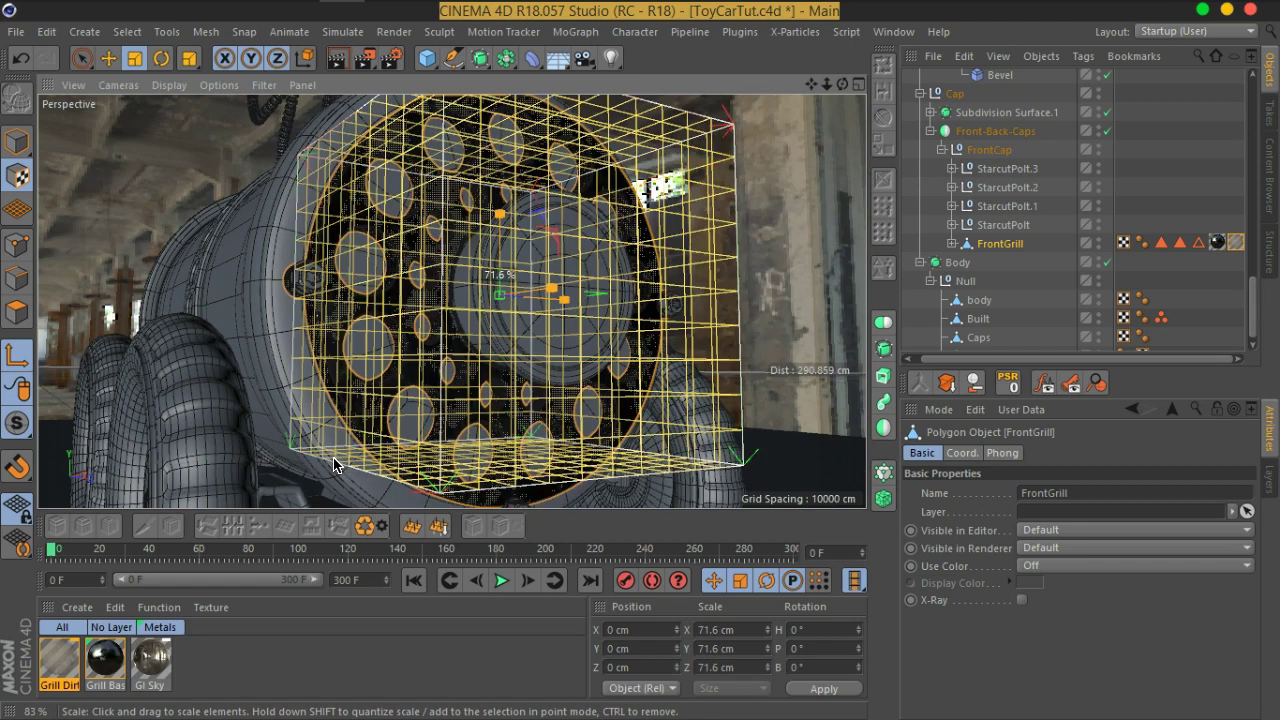
click(1158, 272)
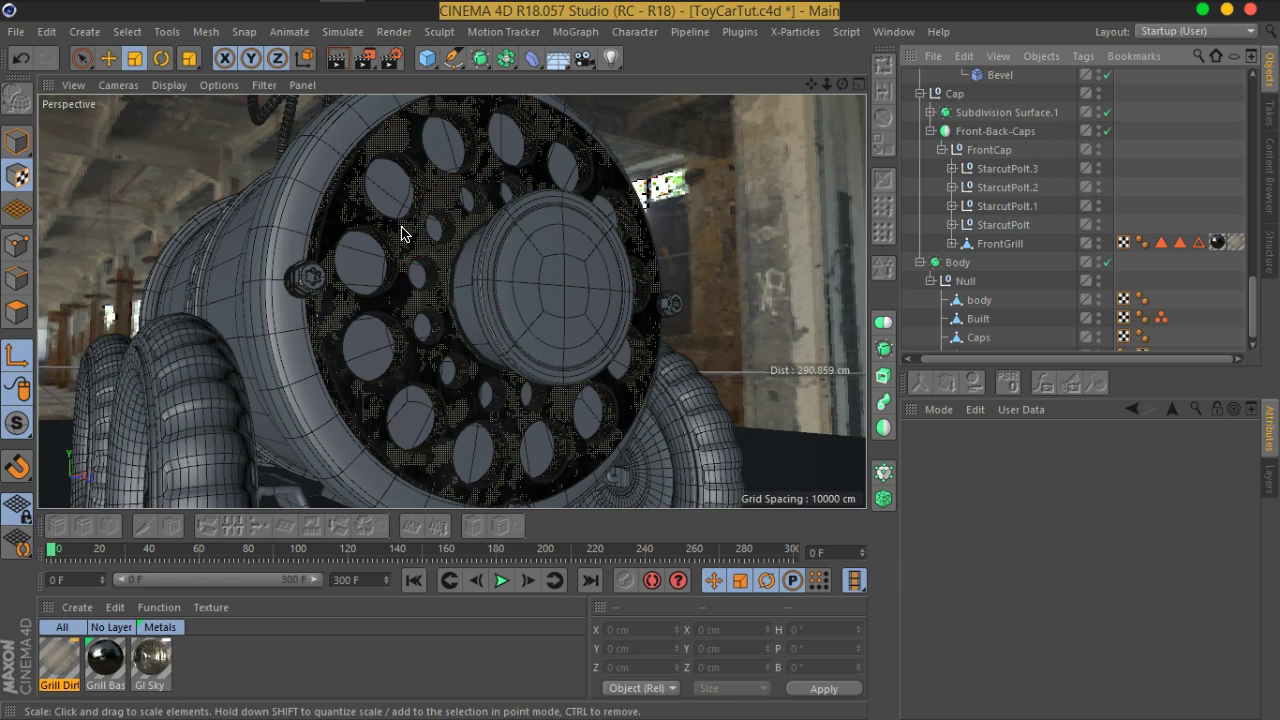
mouse_move(366, 57)
mouse_down()
mouse_move(350, 145)
mouse_move(510, 312)
mouse_up()
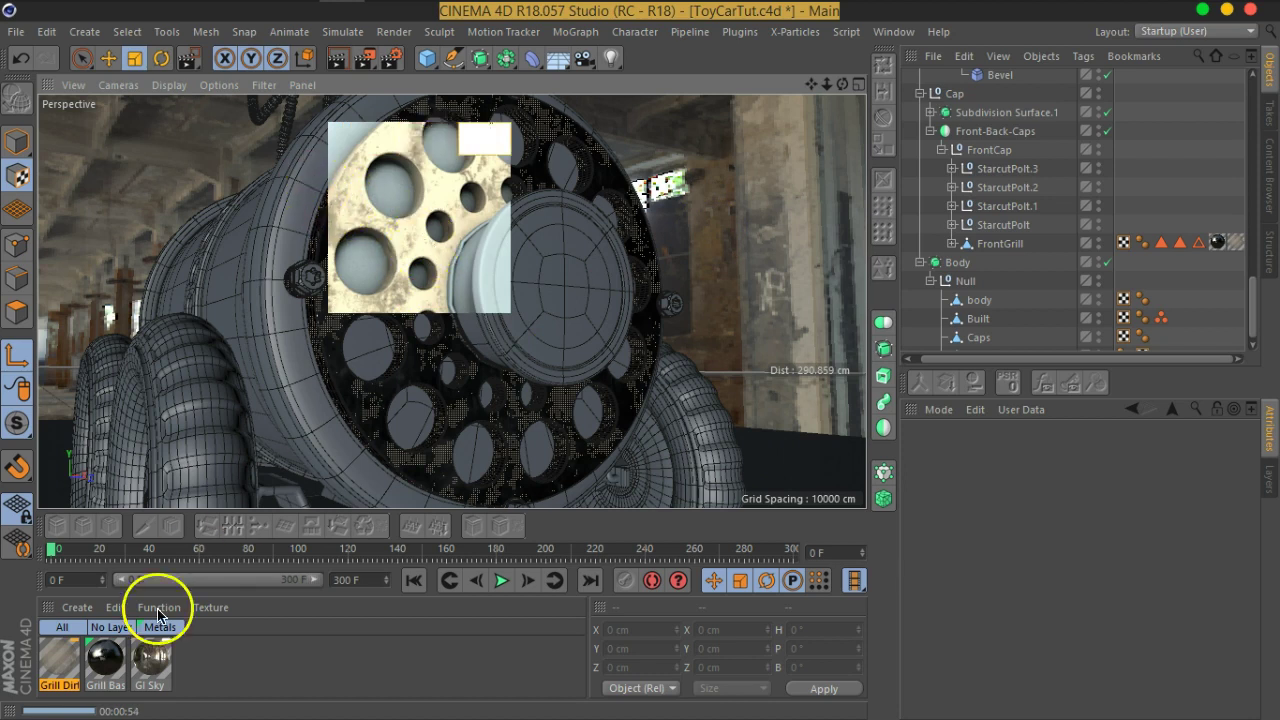
In Grill Dirt's Colorizer, set the right knot to V 17%, delete the middle knot, and move the black knot right.
double_click(60, 660)
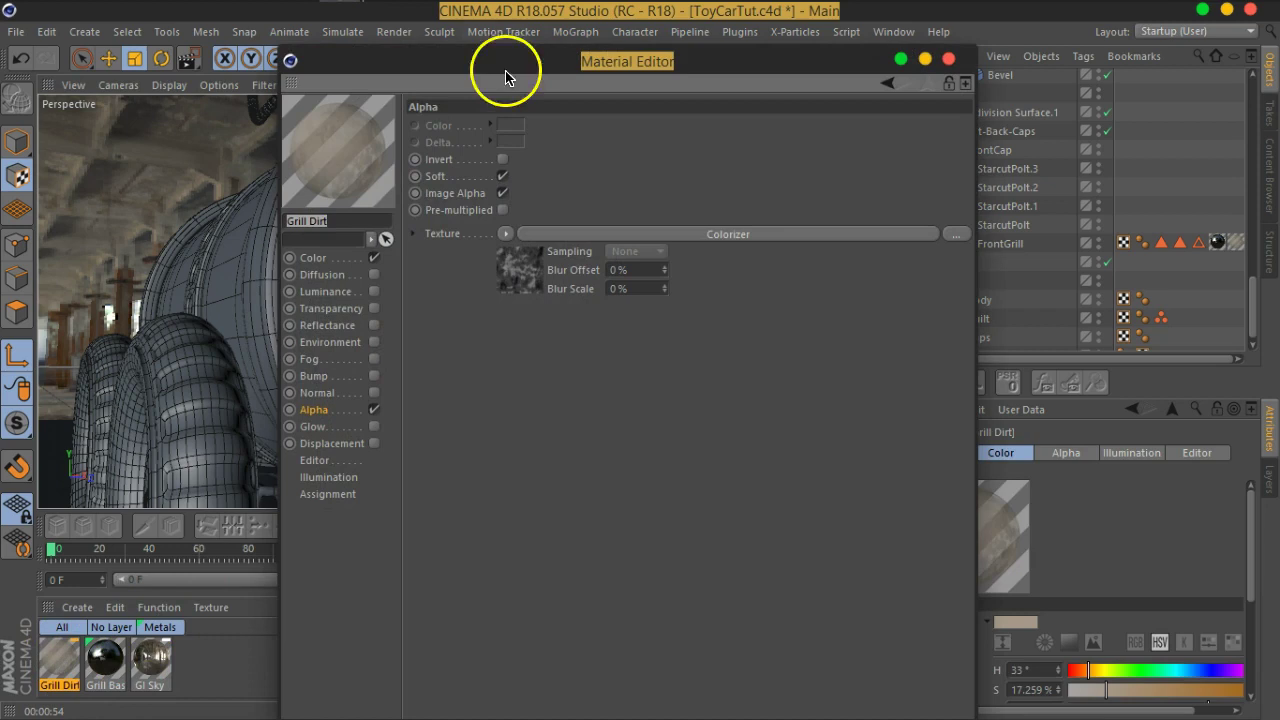
drag(528, 63, 726, 39)
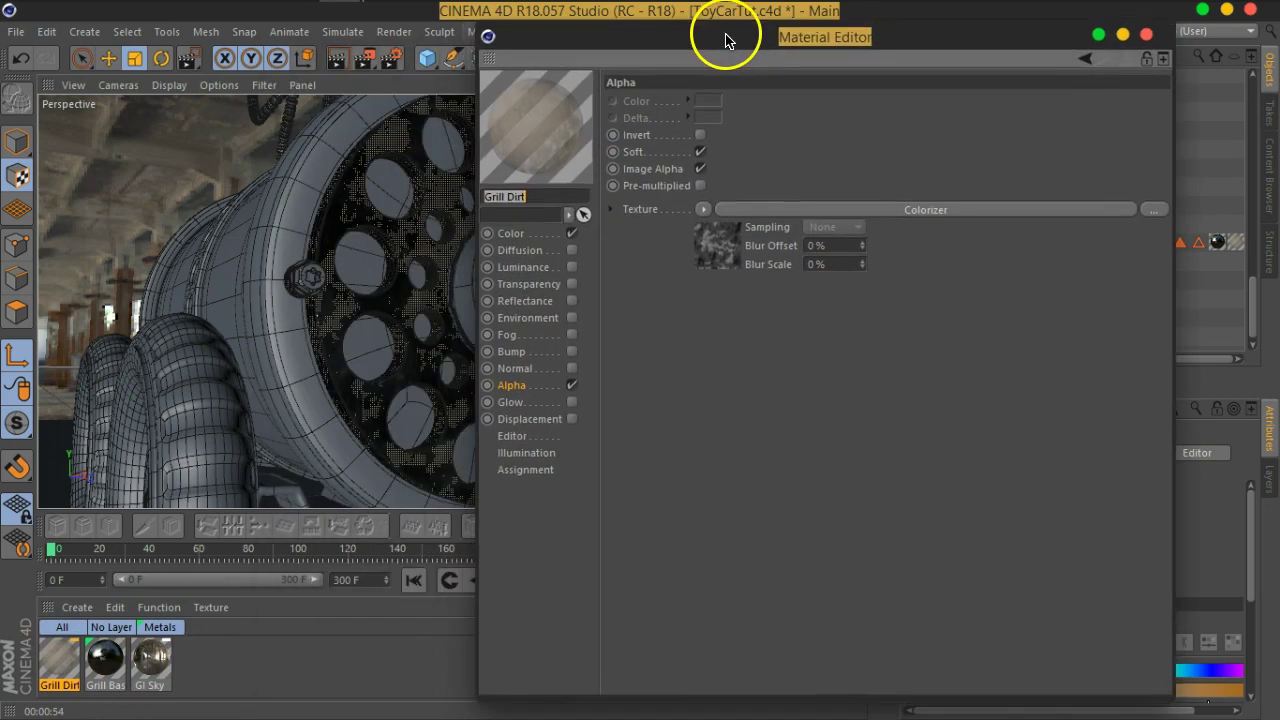
click(728, 256)
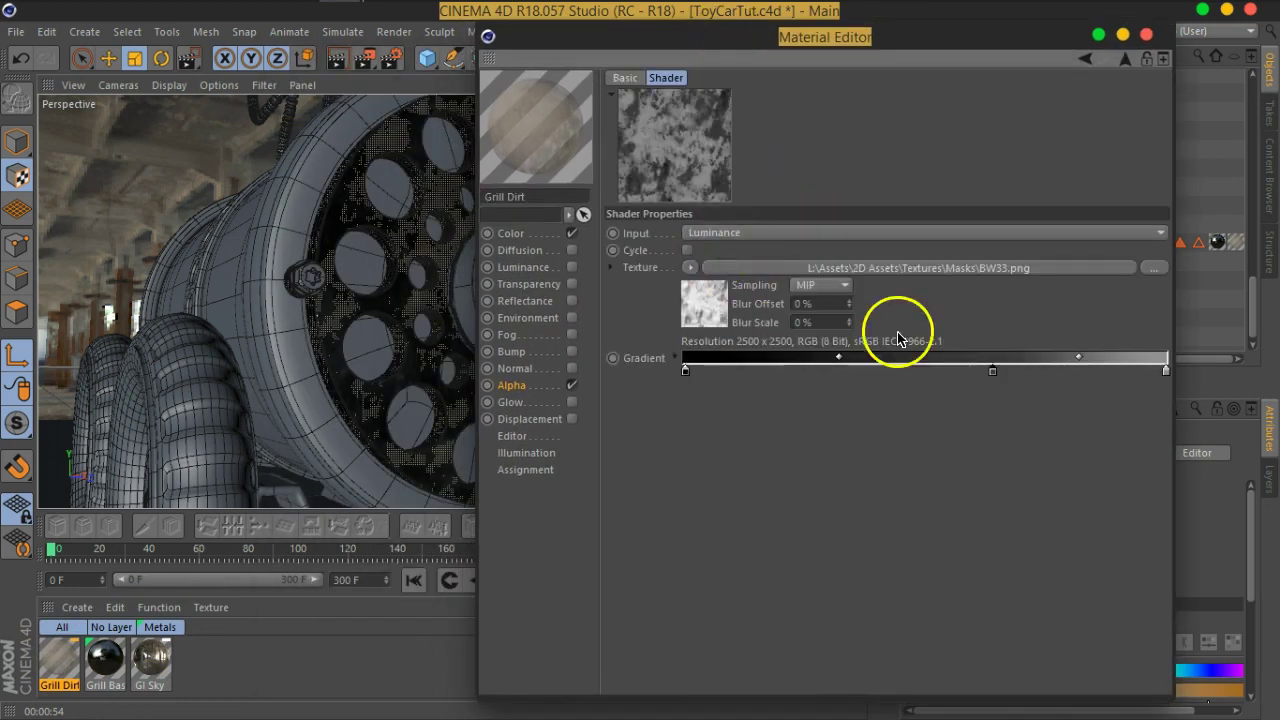
click(1166, 371)
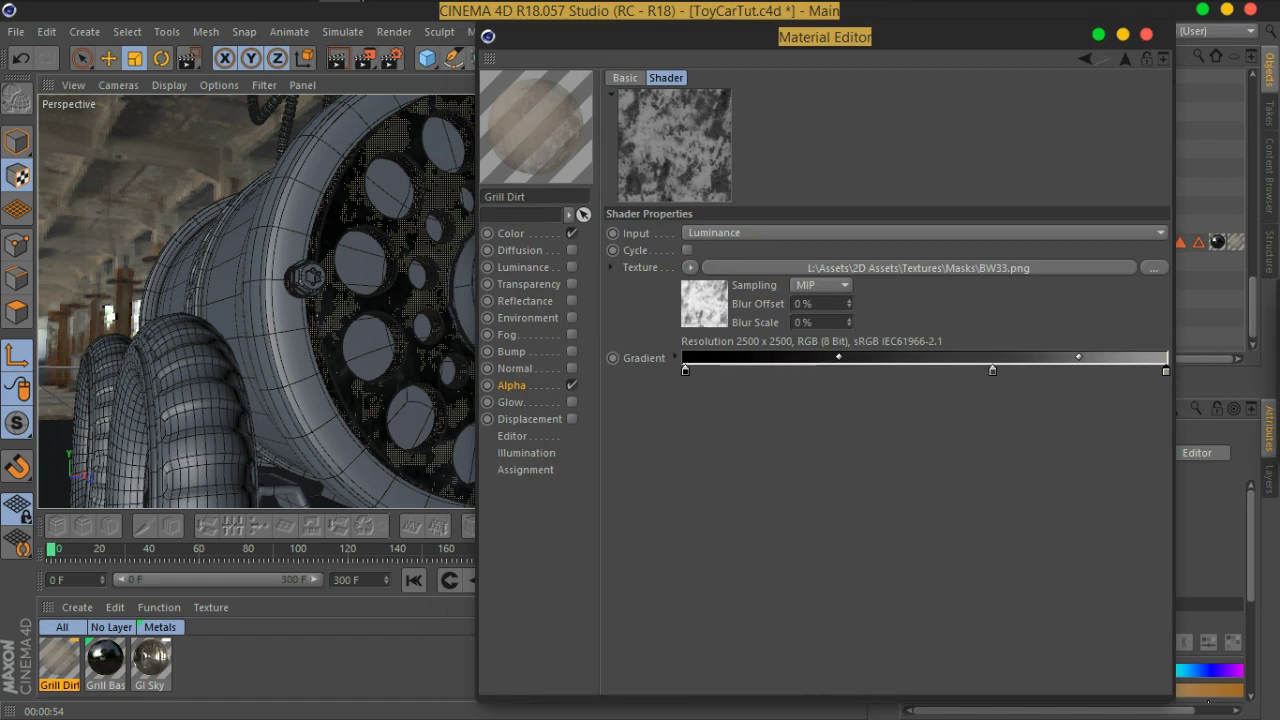
double_click(1166, 371)
drag(966, 277, 864, 277)
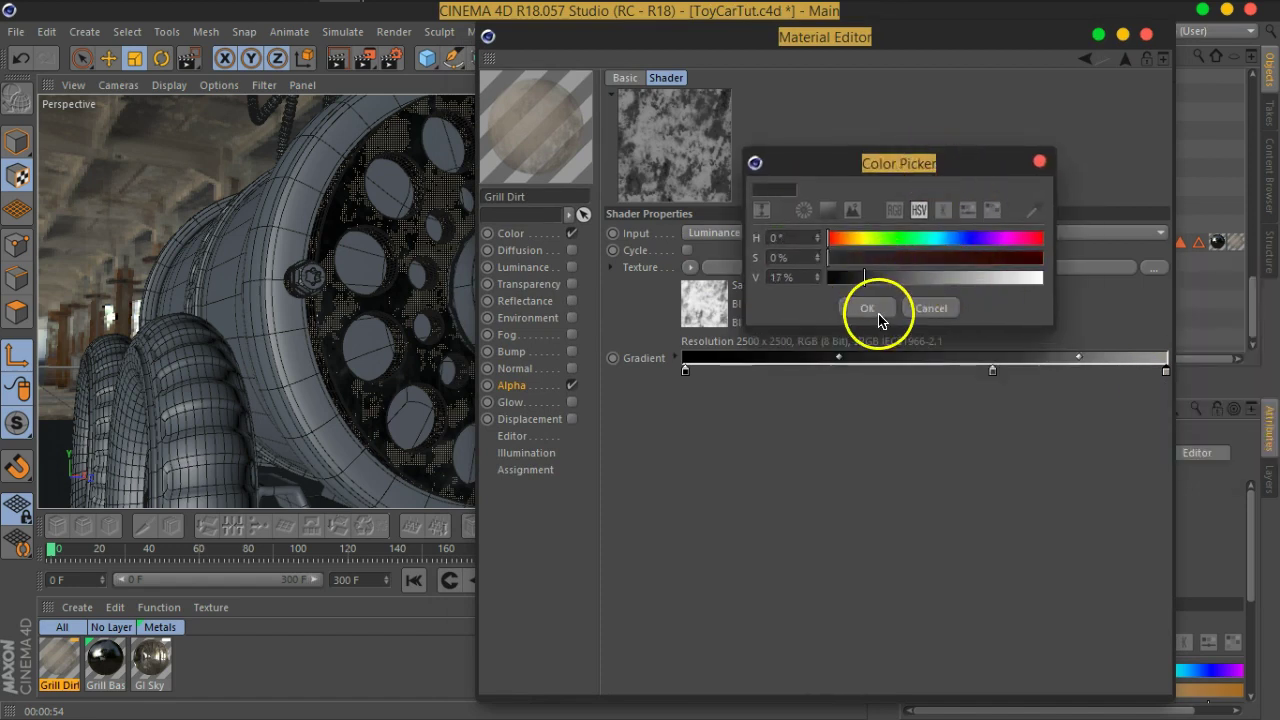
click(878, 314)
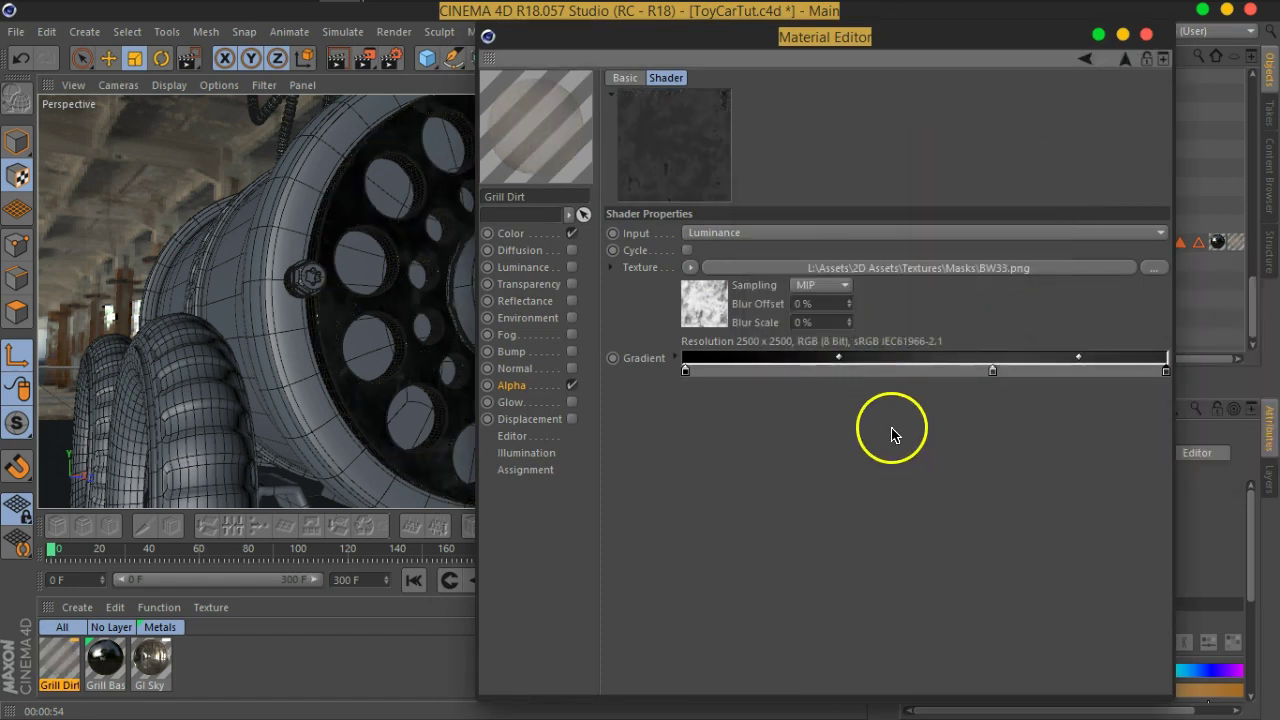
drag(993, 373, 934, 451)
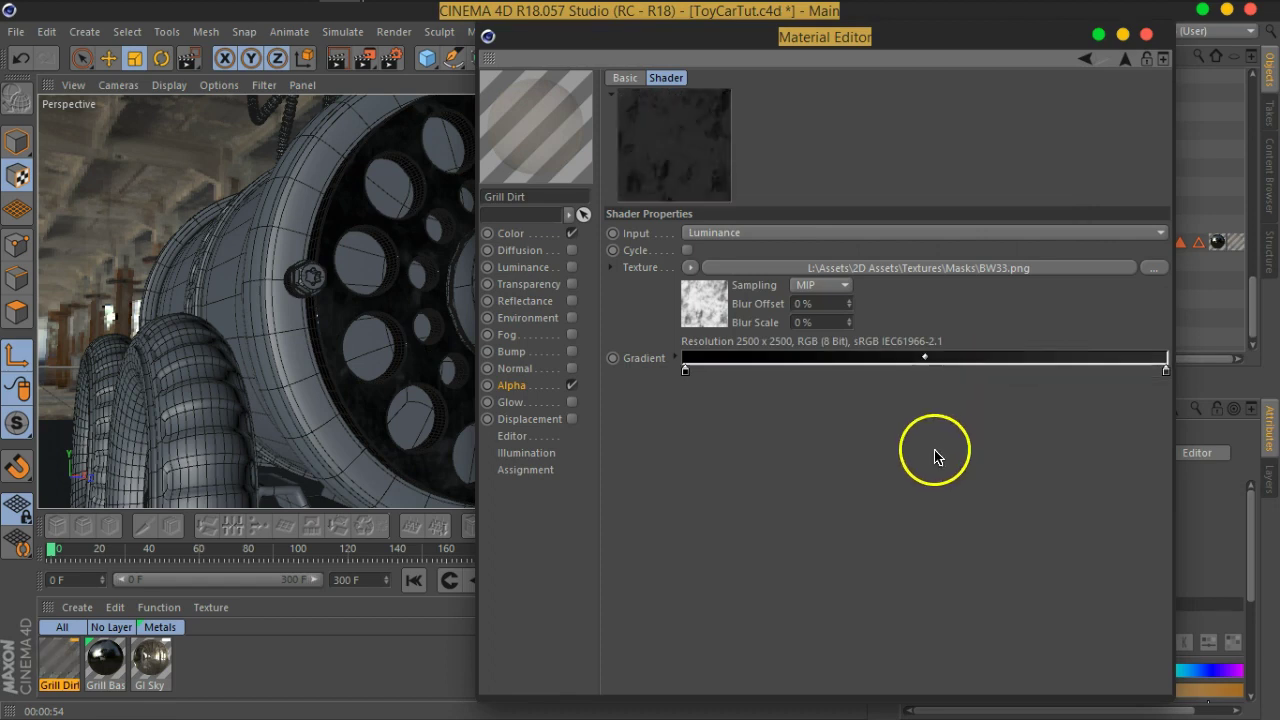
drag(700, 384, 931, 377)
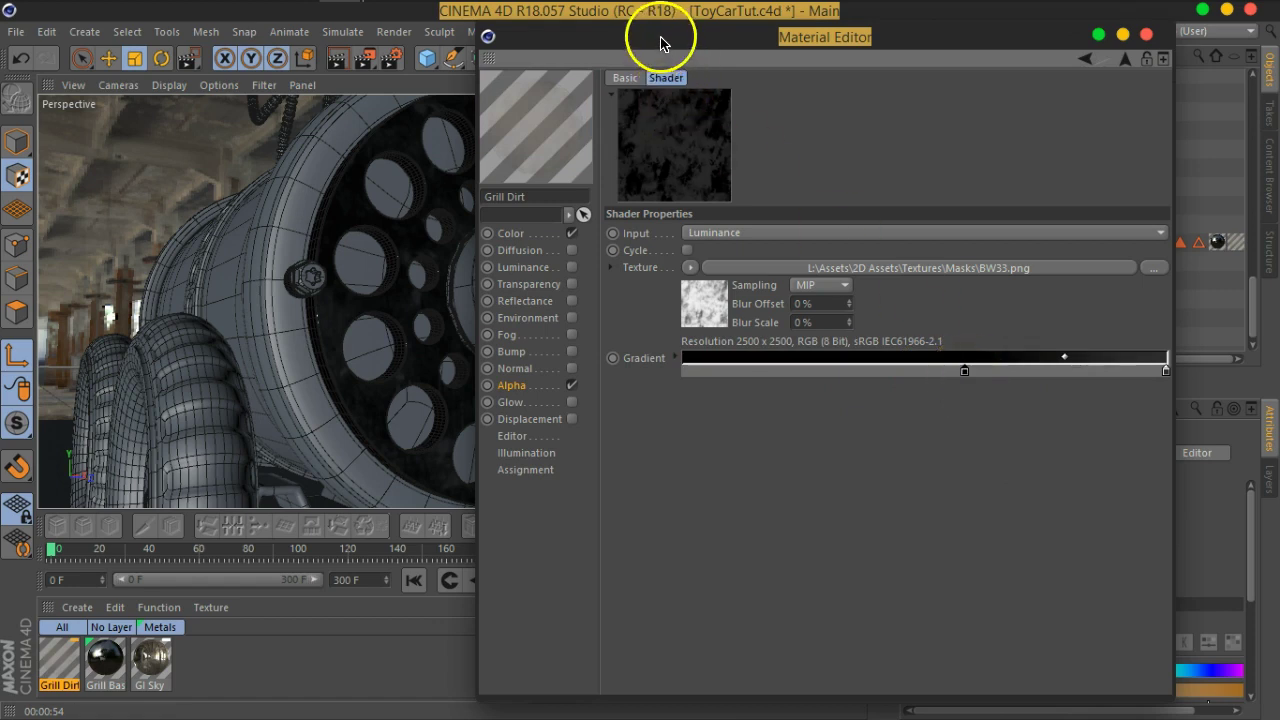
Render a region around the grill to check the thinner dirt.
drag(660, 44, 914, 97)
click(394, 57)
click(408, 84)
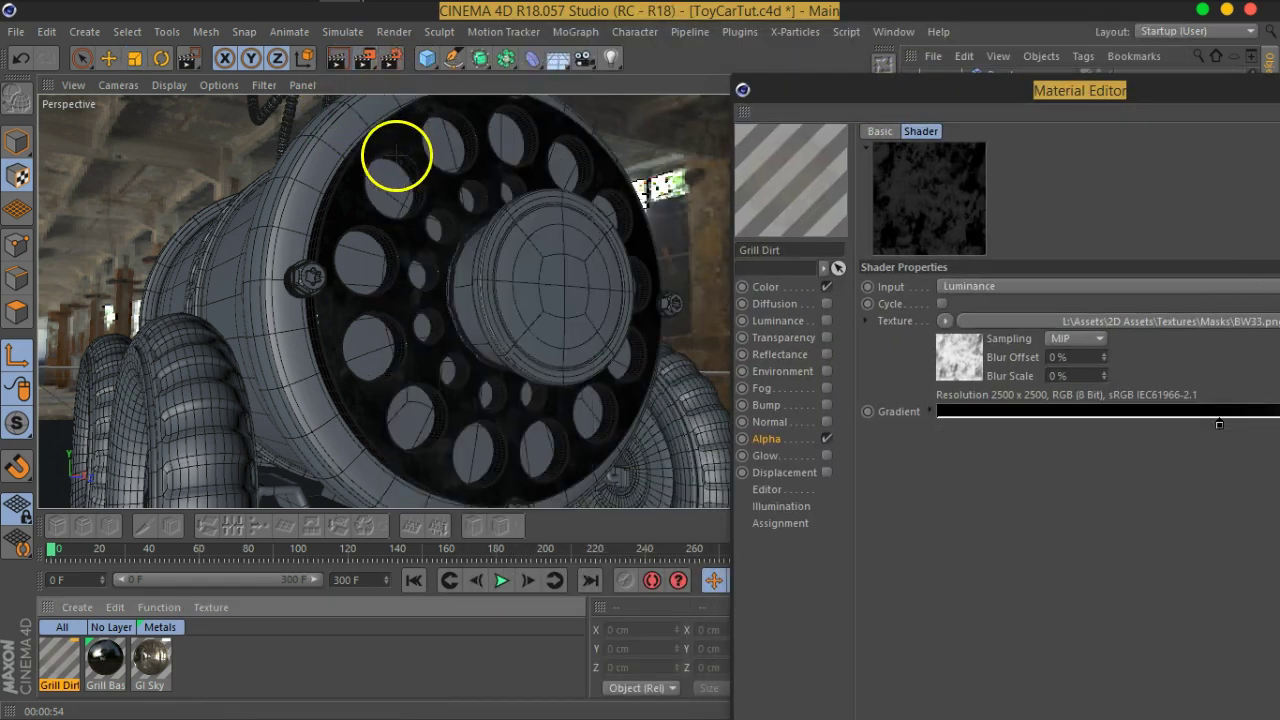
drag(316, 131, 548, 275)
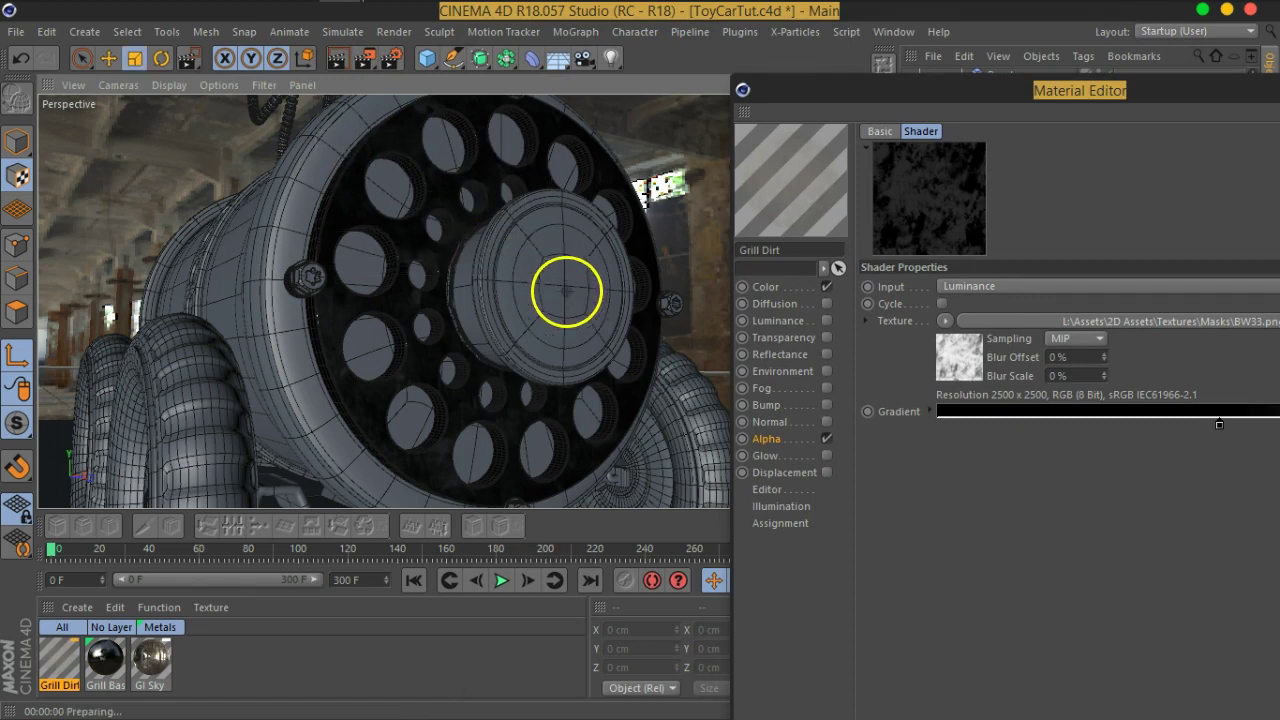
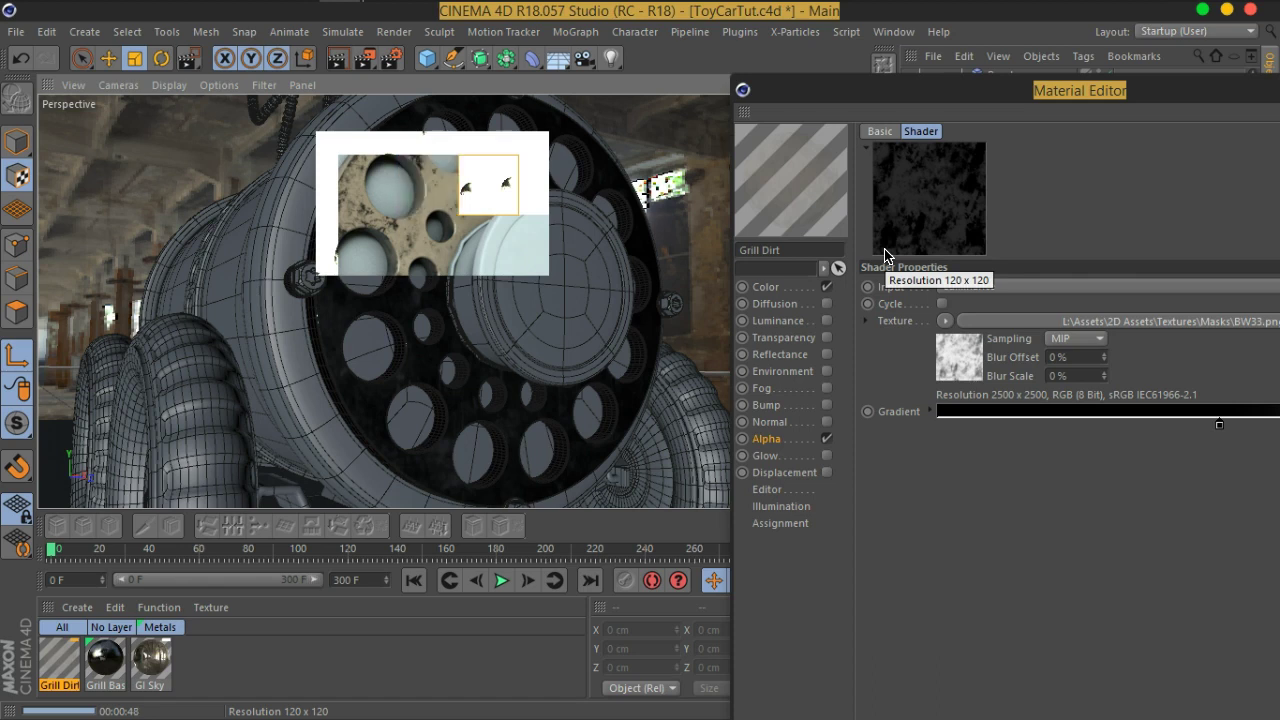
Load BW8.png as the Grill Dirt alpha mask texture without copying it into the project.
mouse_move(884, 255)
mouse_down()
mouse_move(979, 230)
mouse_move(952, 228)
mouse_up()
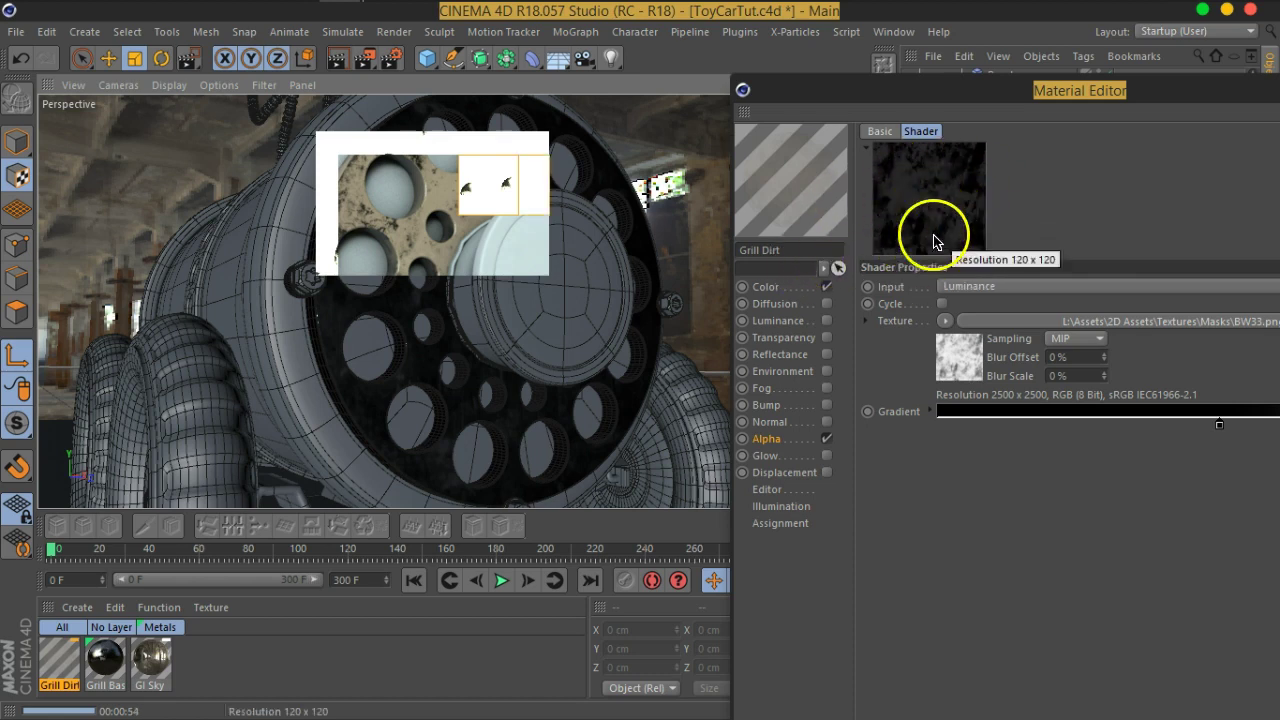
drag(958, 105, 700, 80)
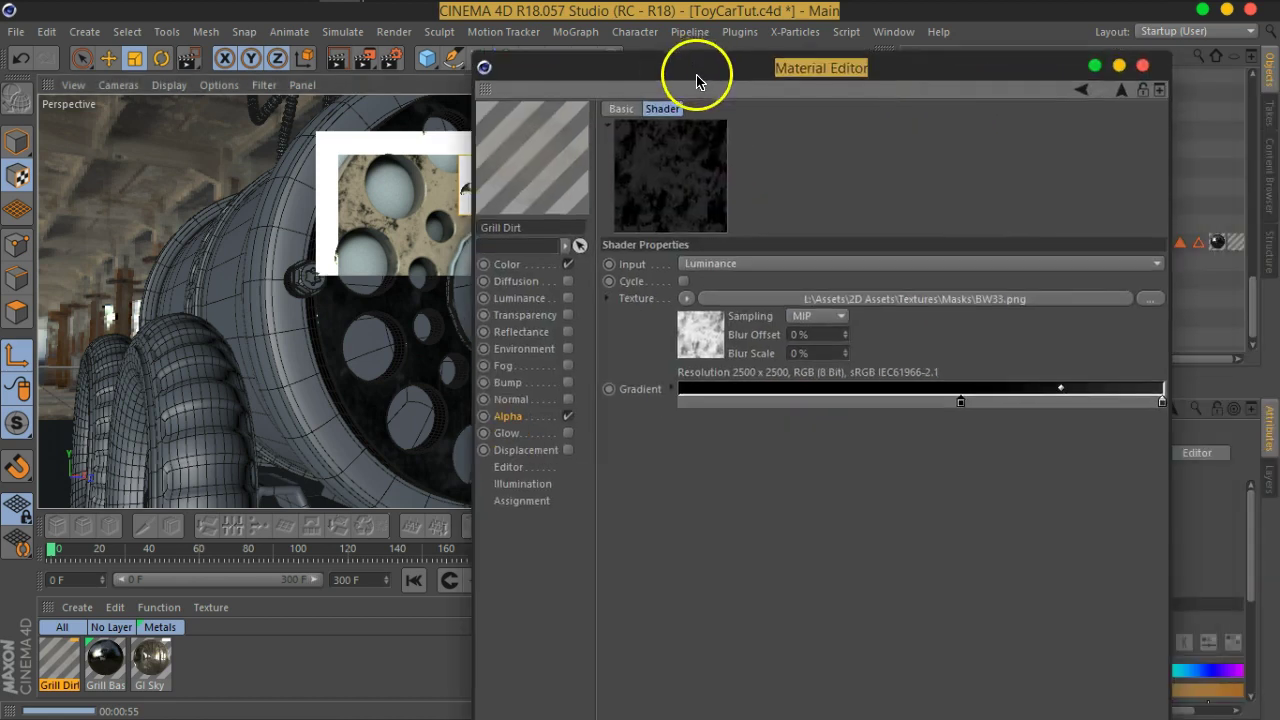
click(1151, 300)
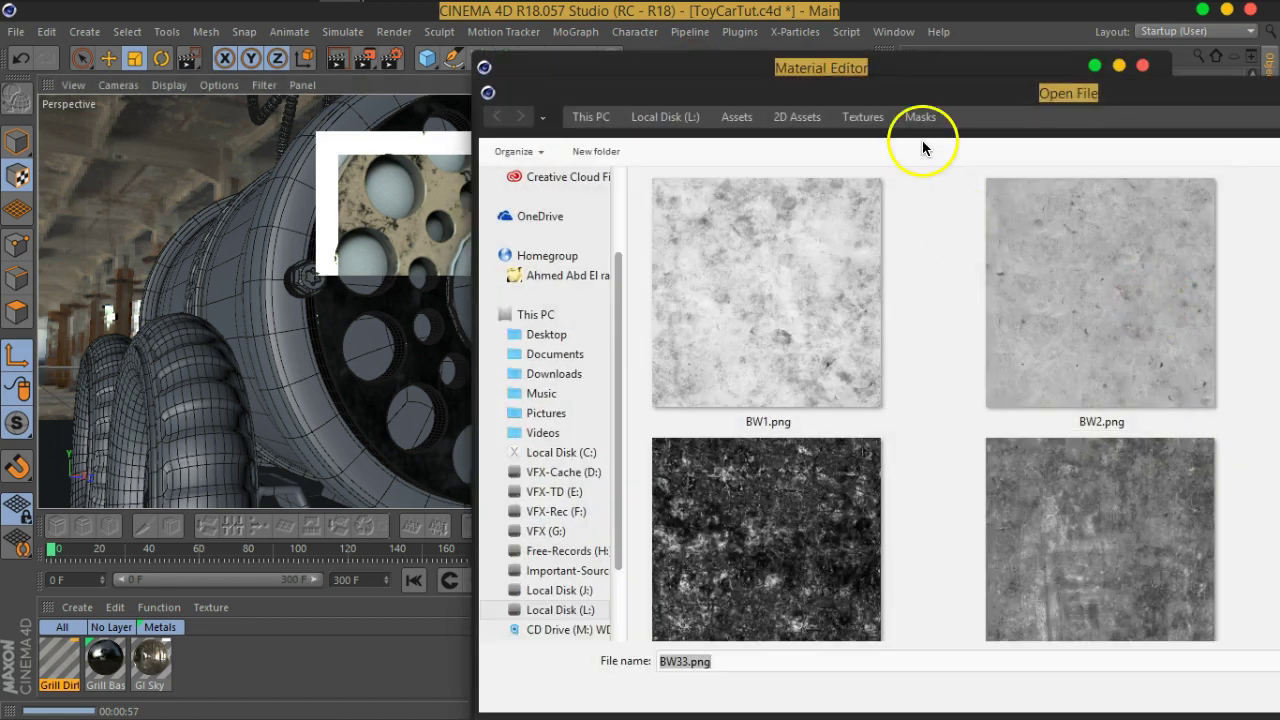
click(1014, 271)
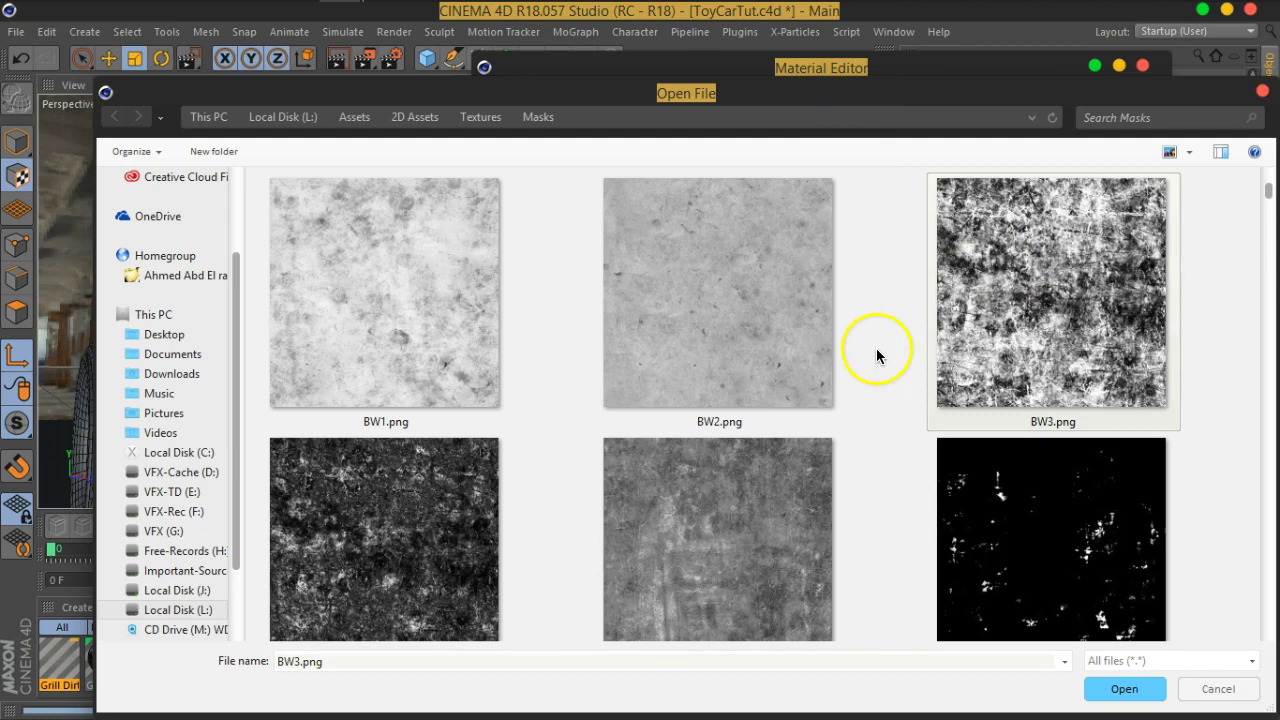
scroll(876, 350, down, 3)
click(709, 294)
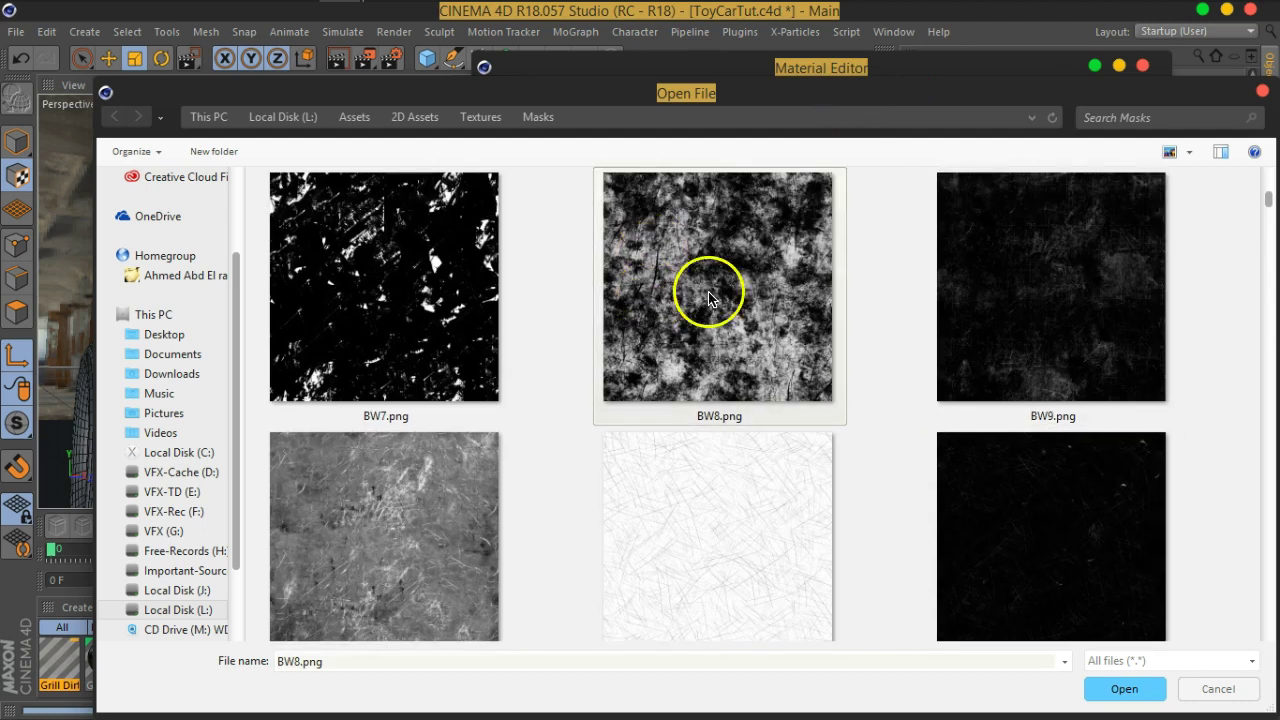
click(1126, 688)
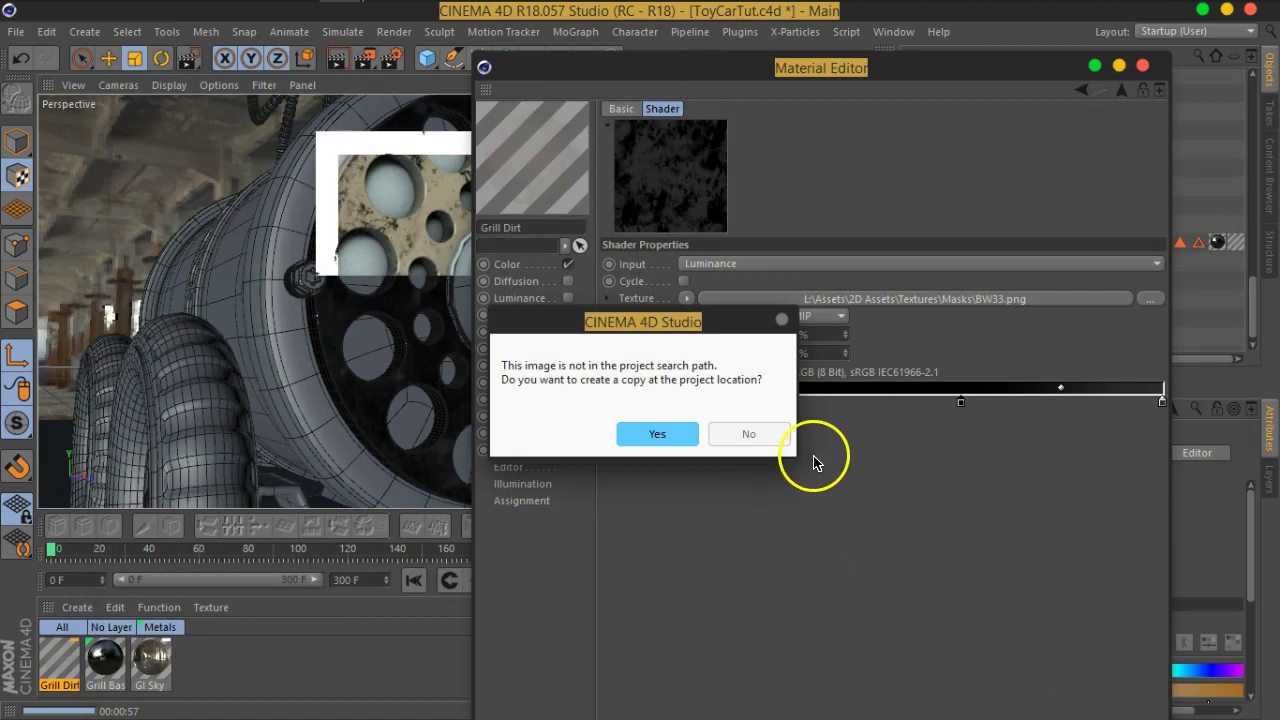
click(752, 434)
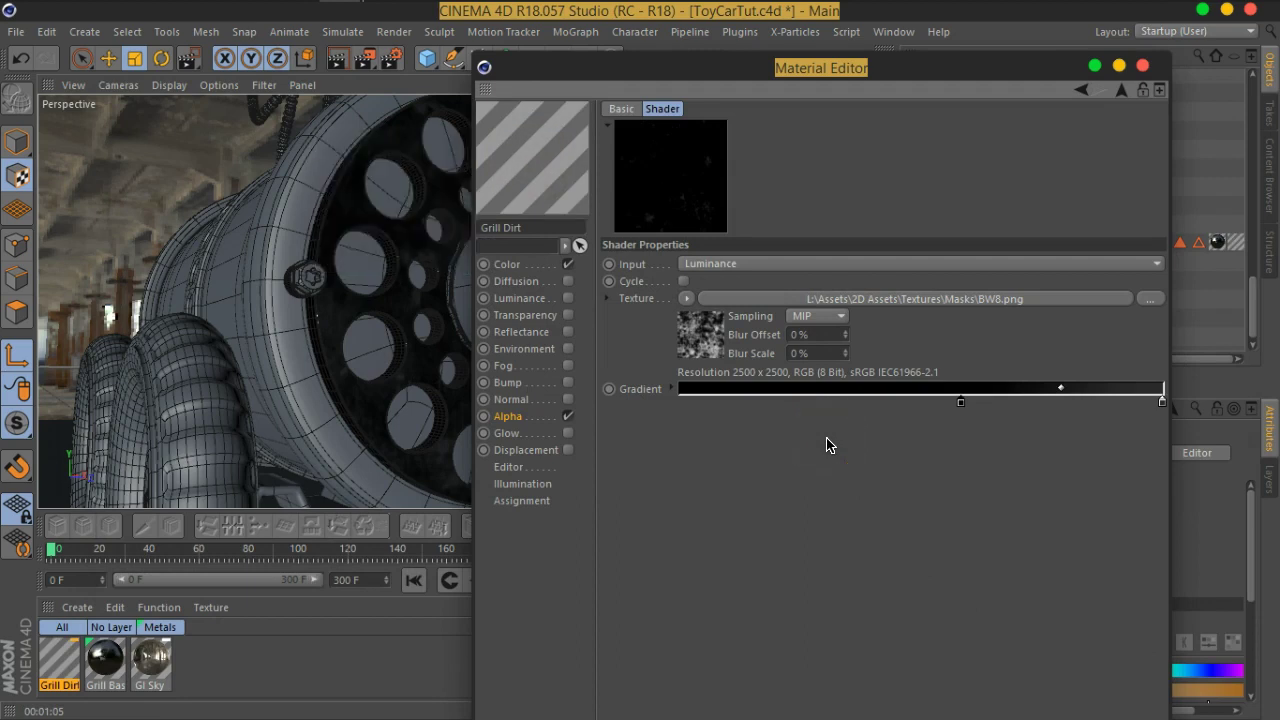
Swap the alpha mask texture to BW9.png, again declining to copy it.
click(1149, 298)
scroll(862, 457, down, 2)
scroll(864, 463, down, 2)
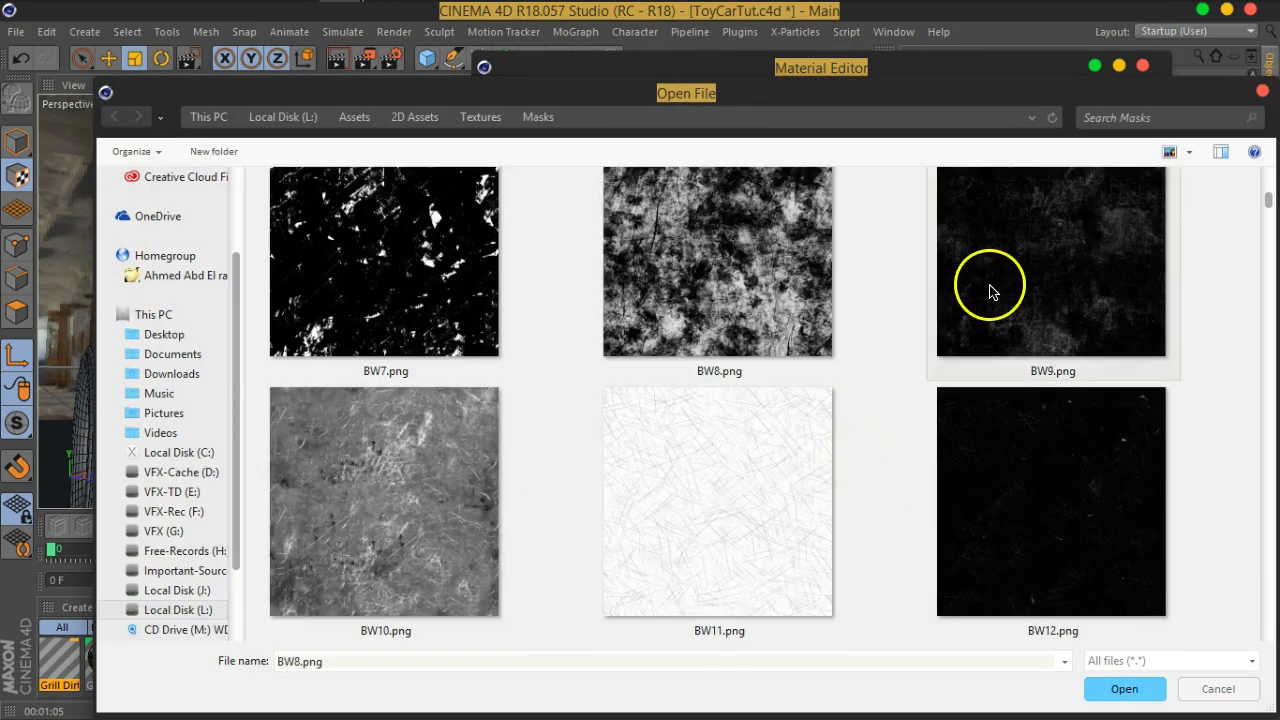
double_click(1020, 303)
click(749, 434)
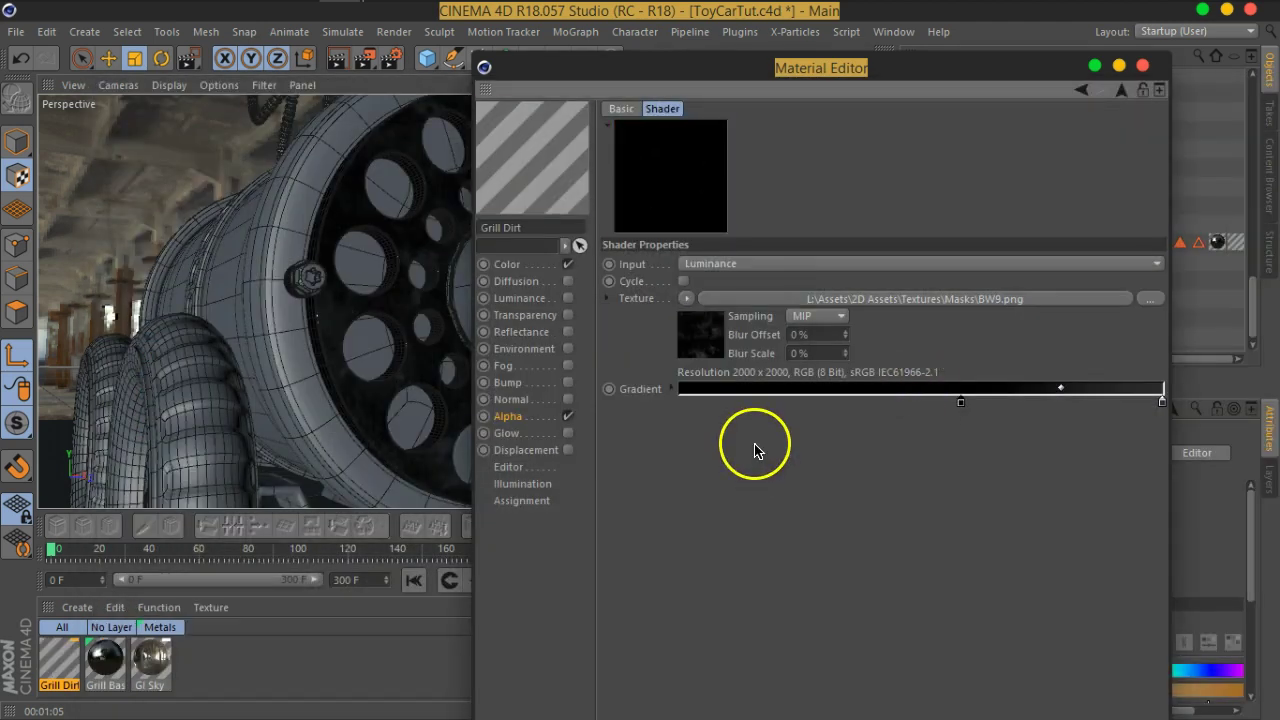
Turn the alpha gradient's bright end into mid grey and move its grey and black knots inward.
drag(961, 402, 681, 402)
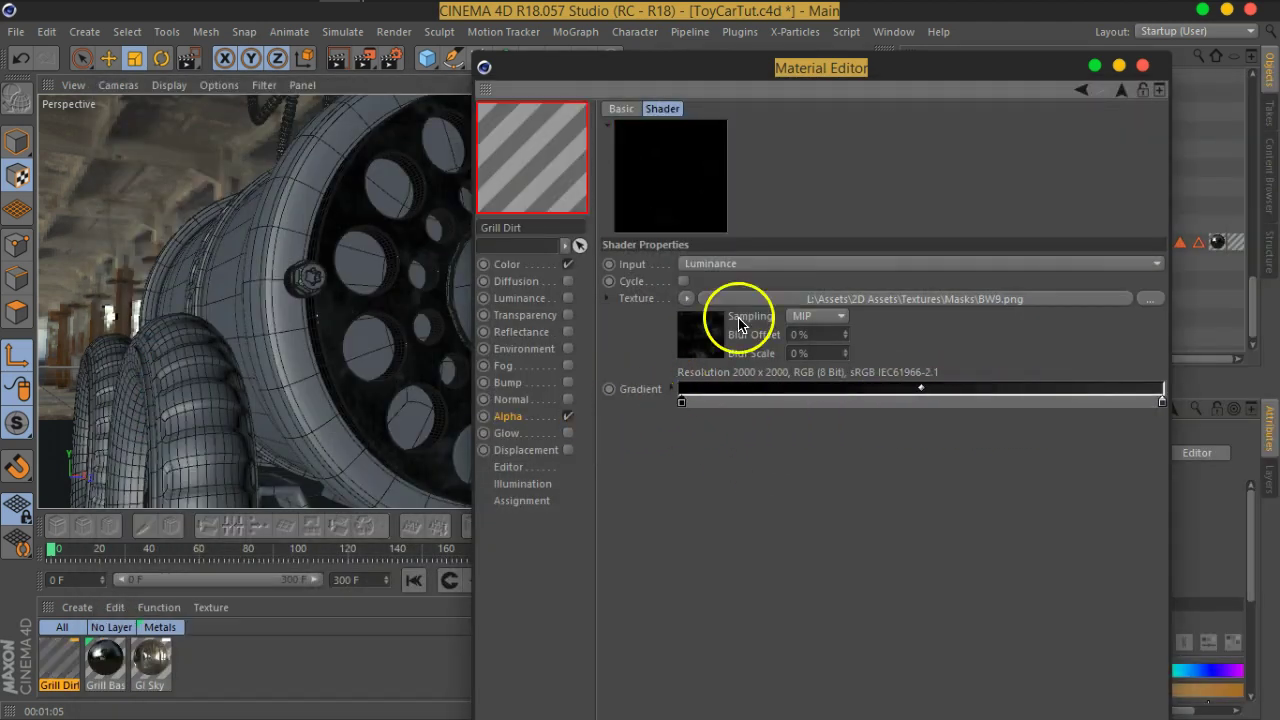
click(1161, 402)
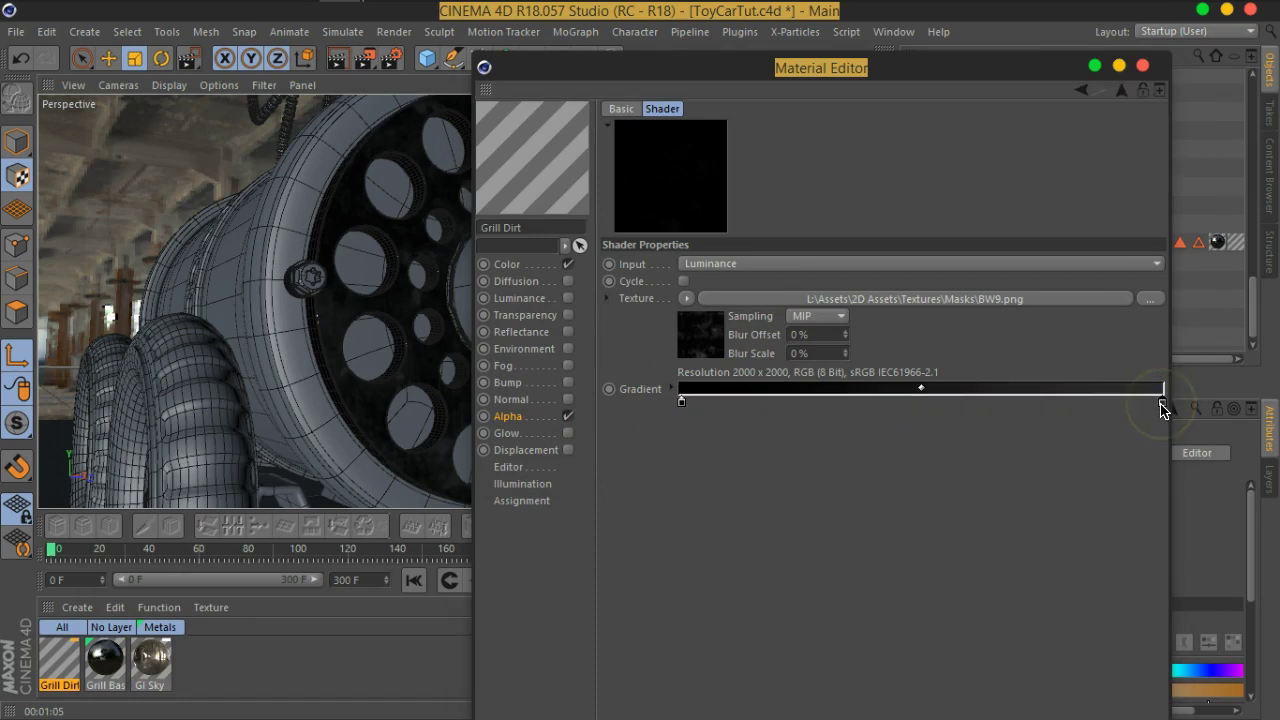
drag(763, 343, 781, 347)
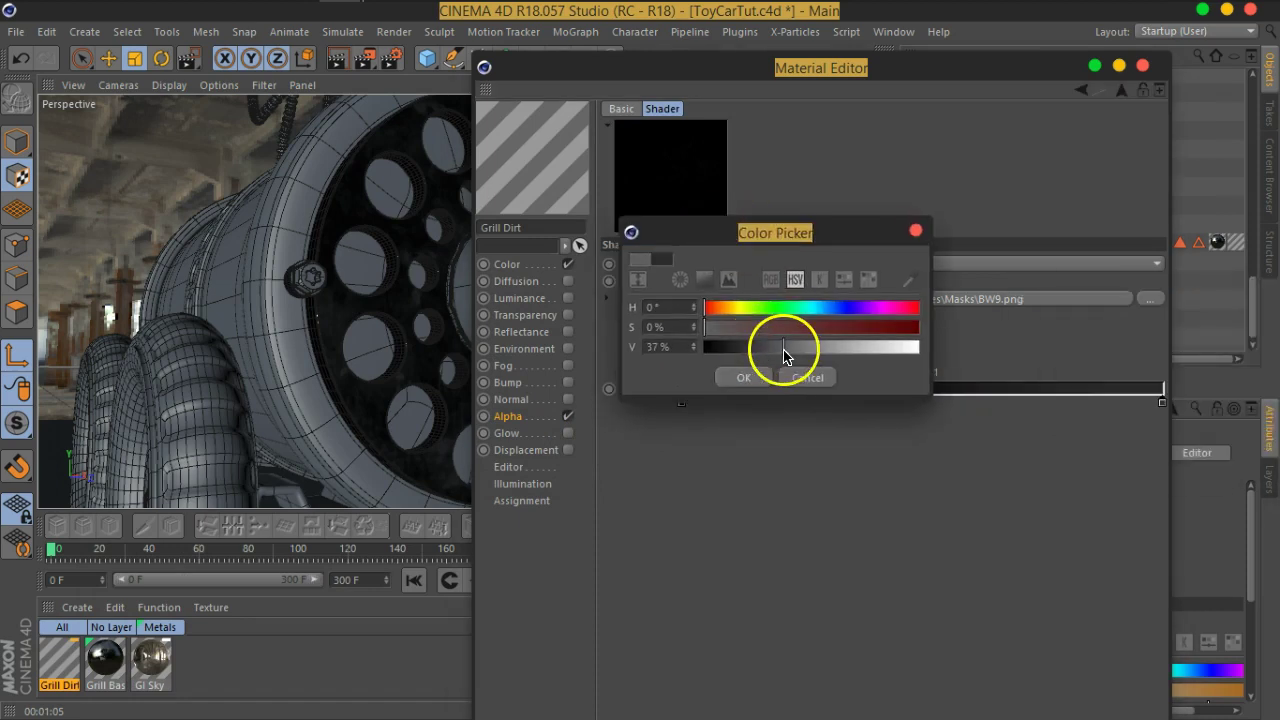
click(758, 374)
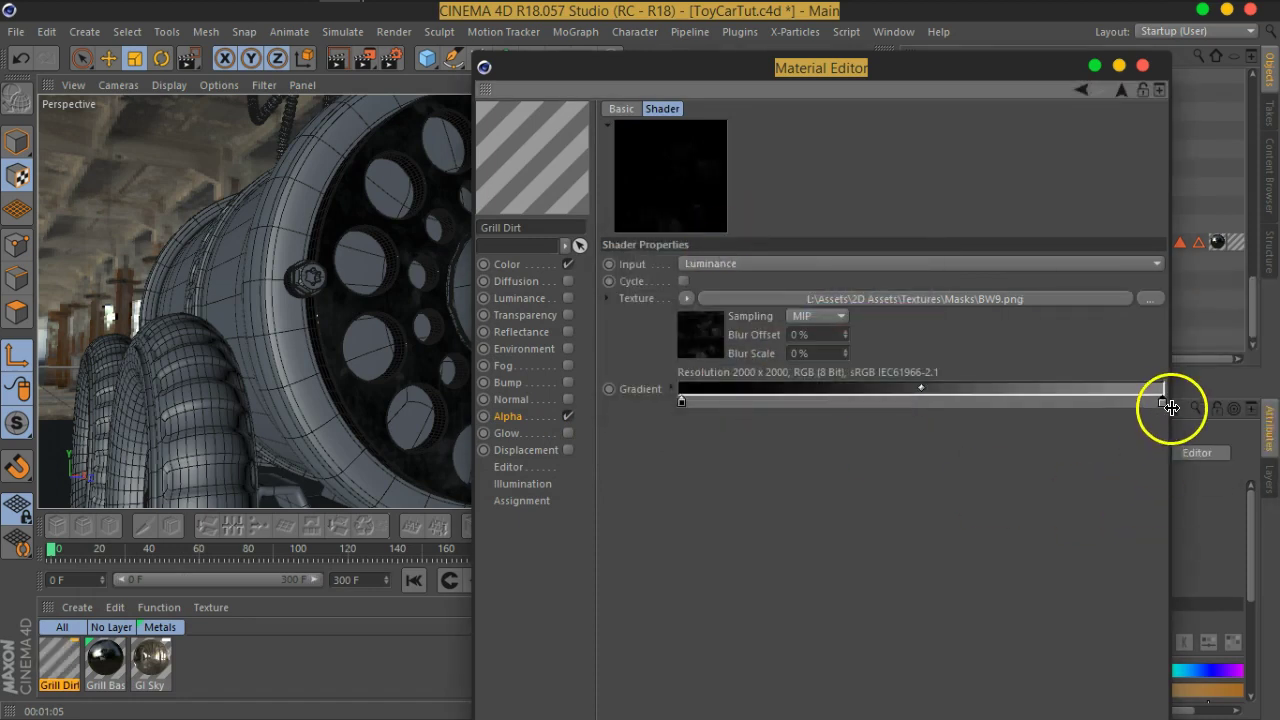
drag(1165, 404, 886, 405)
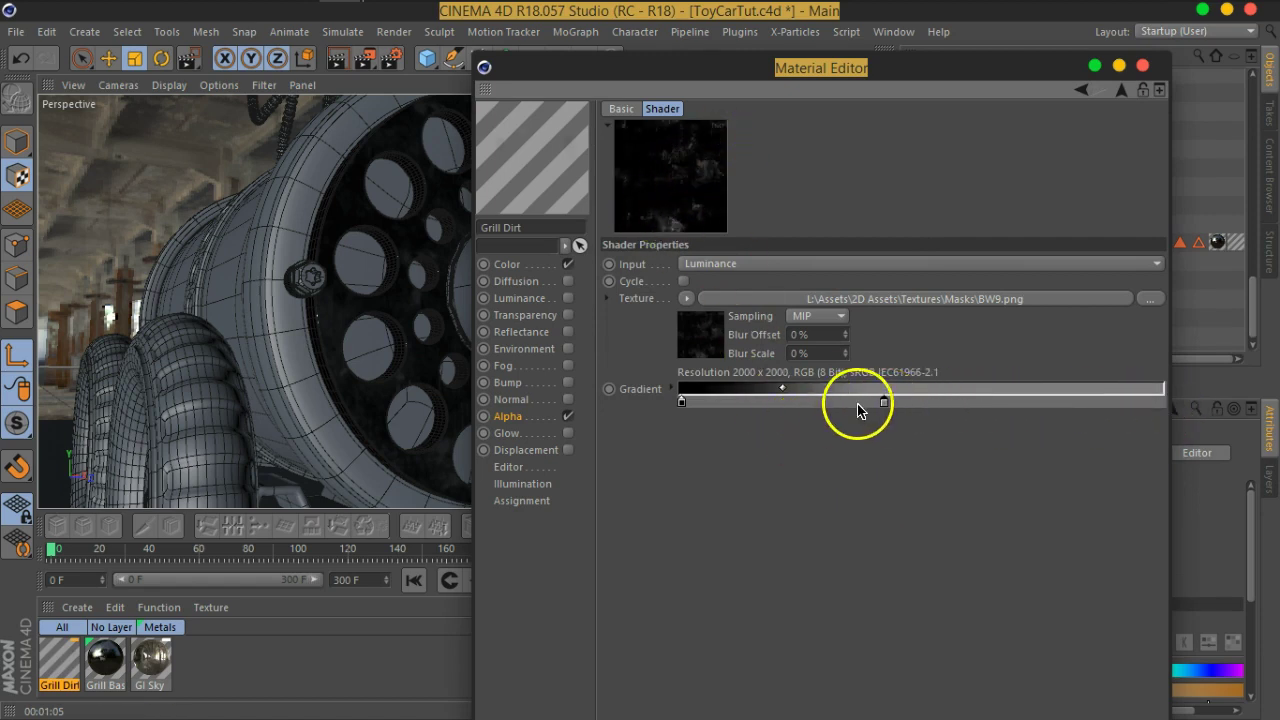
drag(886, 405, 899, 405)
mouse_move(684, 404)
mouse_down()
mouse_move(721, 408)
mouse_move(686, 414)
mouse_up()
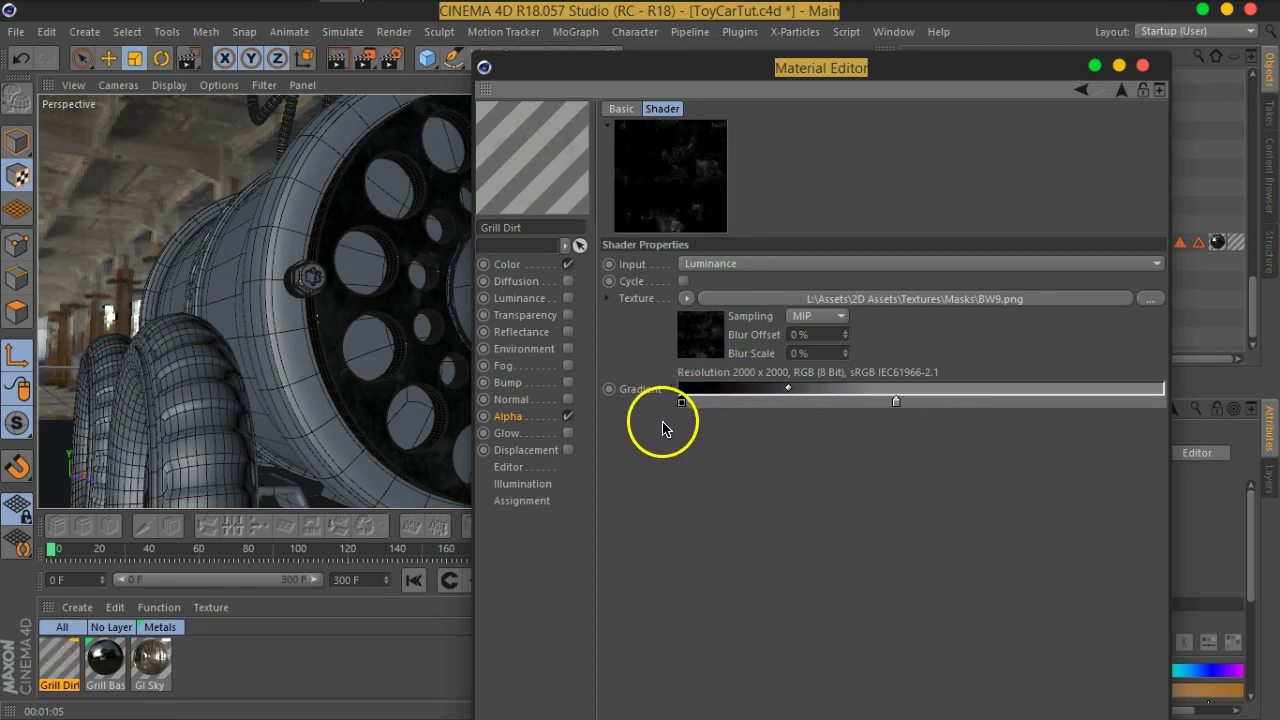
drag(897, 404, 758, 405)
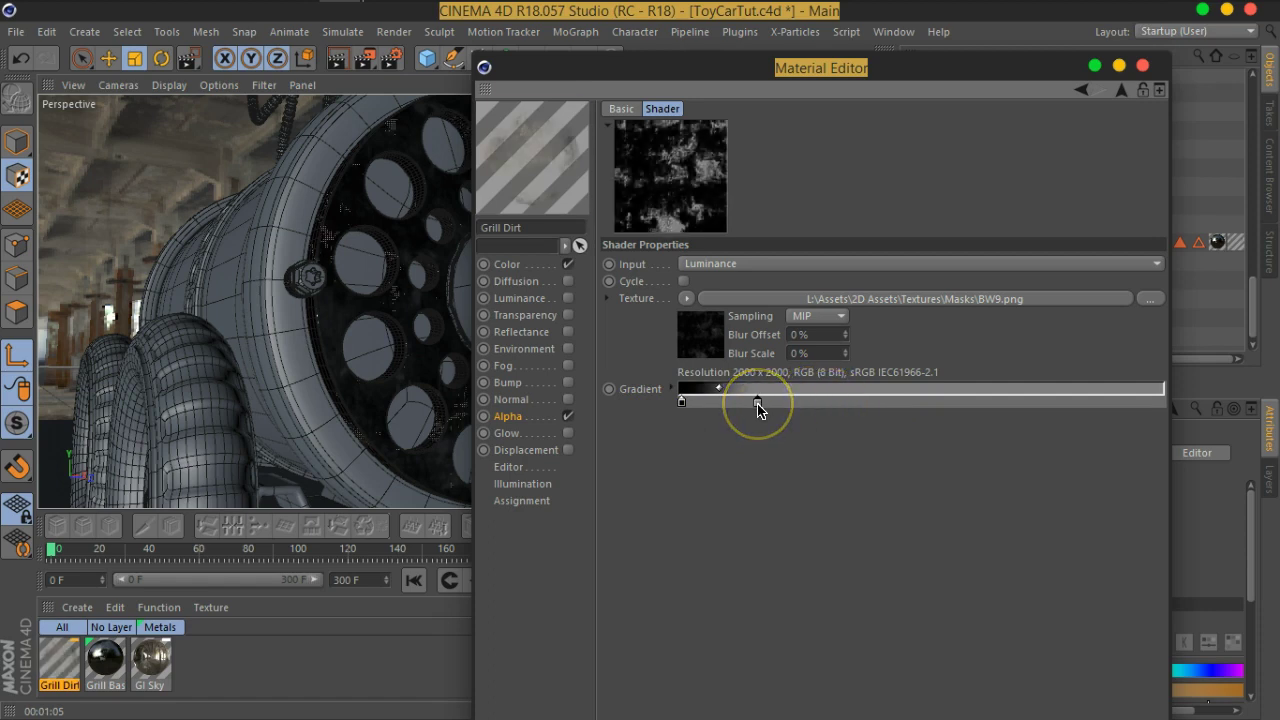
mouse_move(781, 405)
mouse_down()
mouse_move(723, 406)
mouse_move(1014, 404)
mouse_up()
Lighten the gradient's bright end to 50% grey, then fine-tune the black knot and midpoint.
double_click(1014, 404)
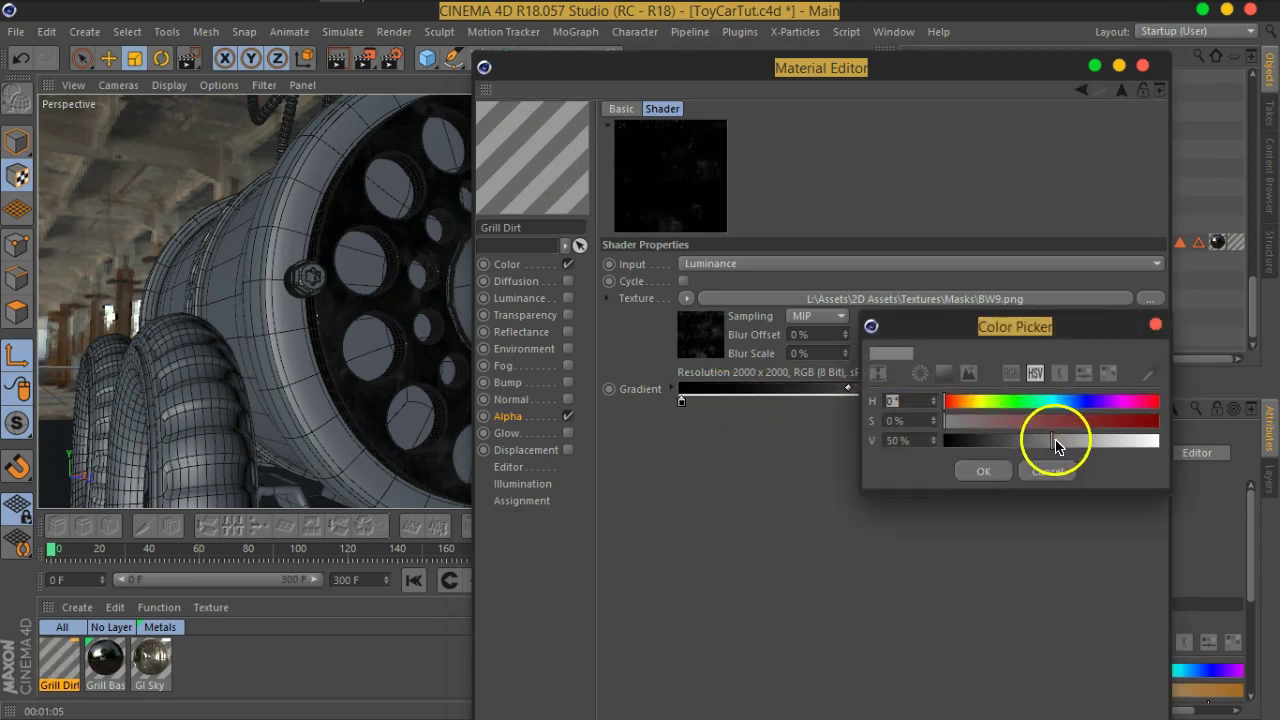
drag(1057, 446, 1100, 443)
click(985, 472)
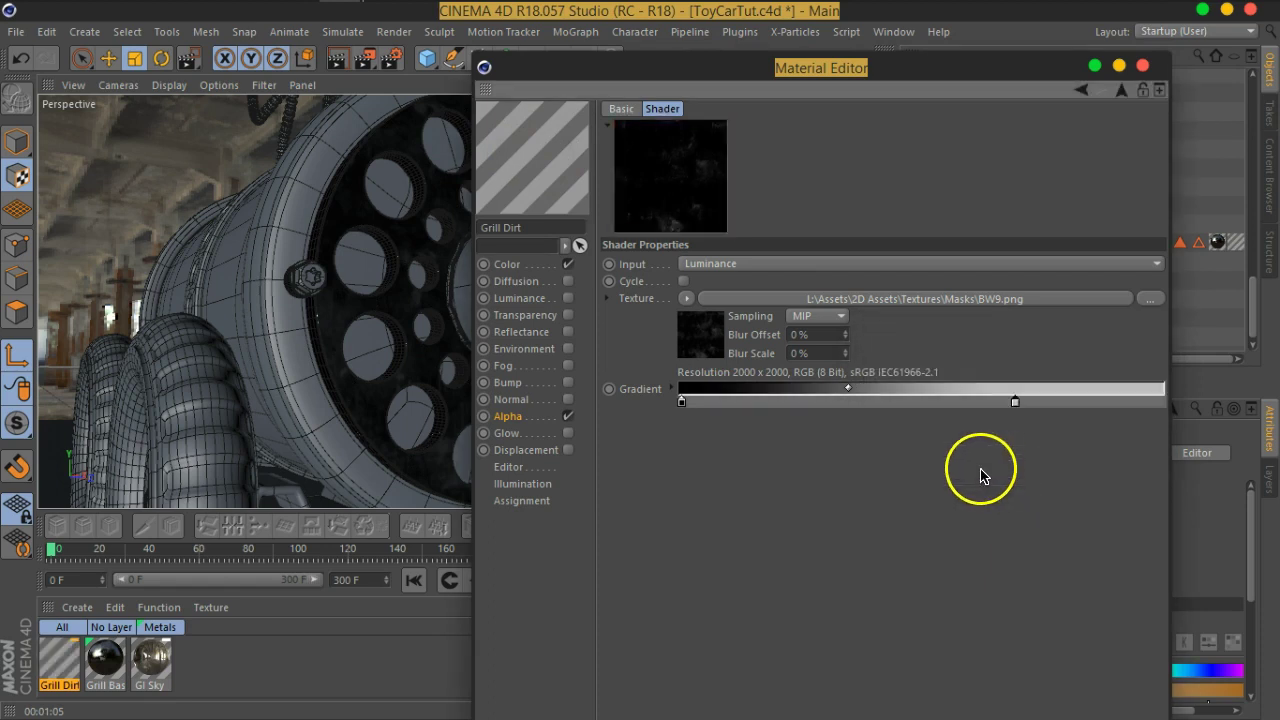
mouse_move(682, 402)
mouse_down()
mouse_move(730, 402)
mouse_move(666, 424)
mouse_up()
mouse_move(846, 393)
mouse_down()
mouse_move(910, 402)
mouse_move(760, 402)
mouse_up()
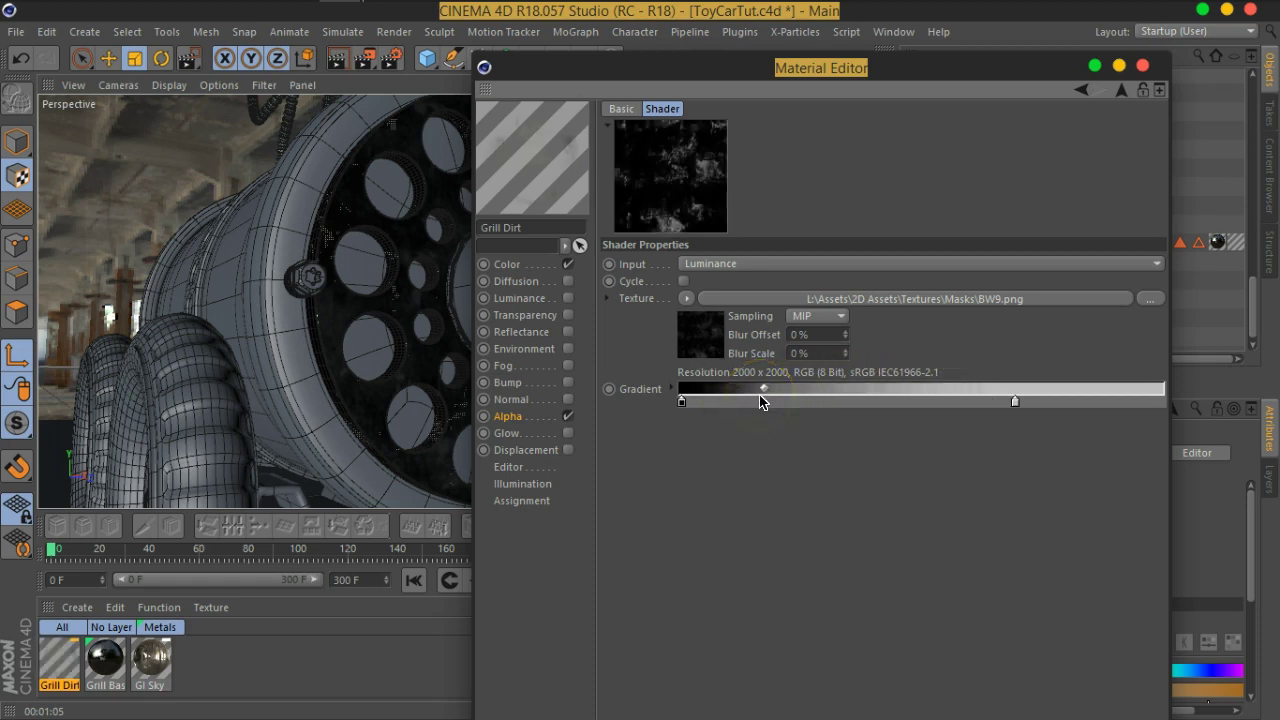
mouse_move(777, 395)
mouse_down()
mouse_move(820, 398)
mouse_move(786, 393)
mouse_up()
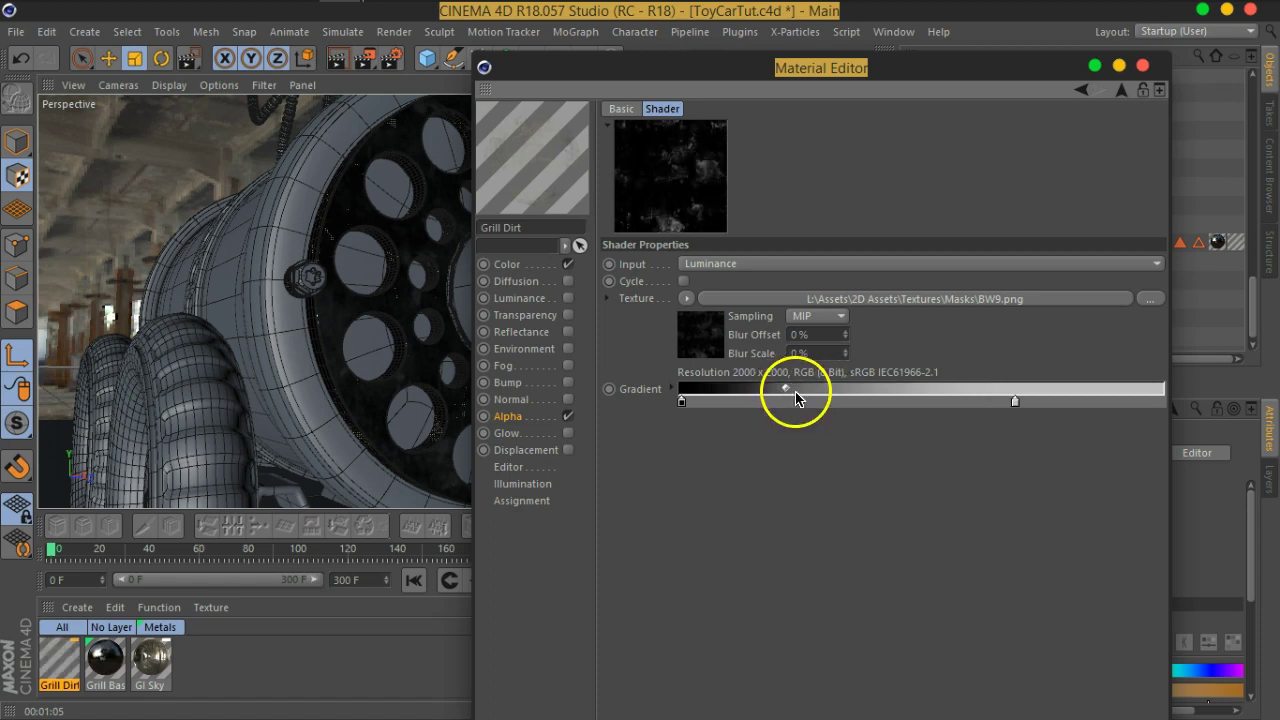
mouse_move(751, 68)
mouse_down()
mouse_move(1188, 252)
mouse_move(883, 118)
mouse_up()
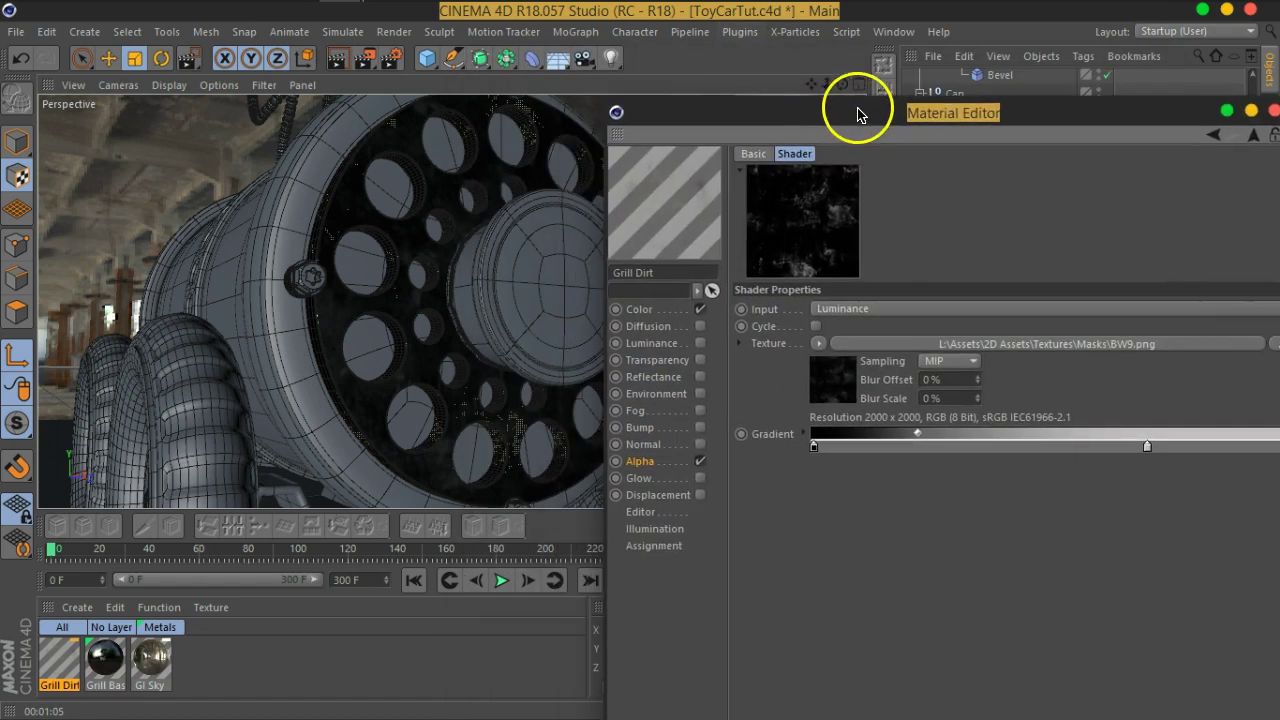
Render the viewport to preview the dirt and make the Grill Dirt colour greyer and darker.
click(342, 68)
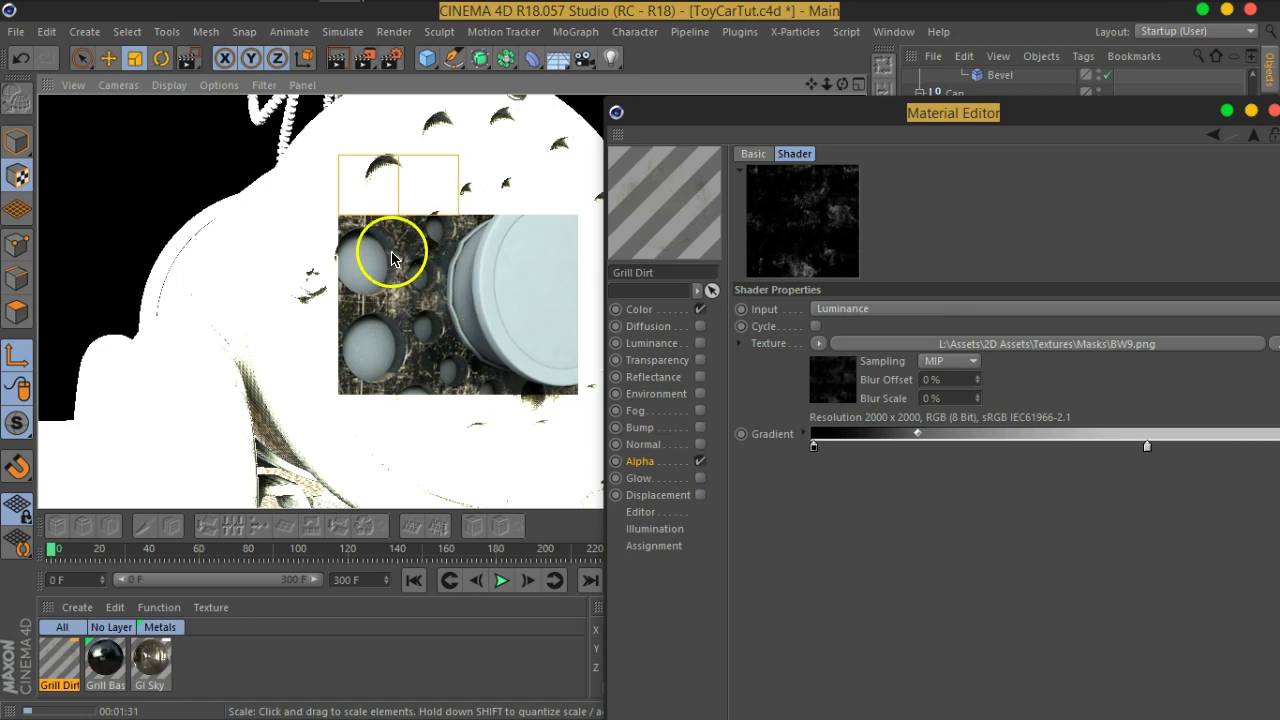
click(656, 311)
drag(909, 115, 808, 78)
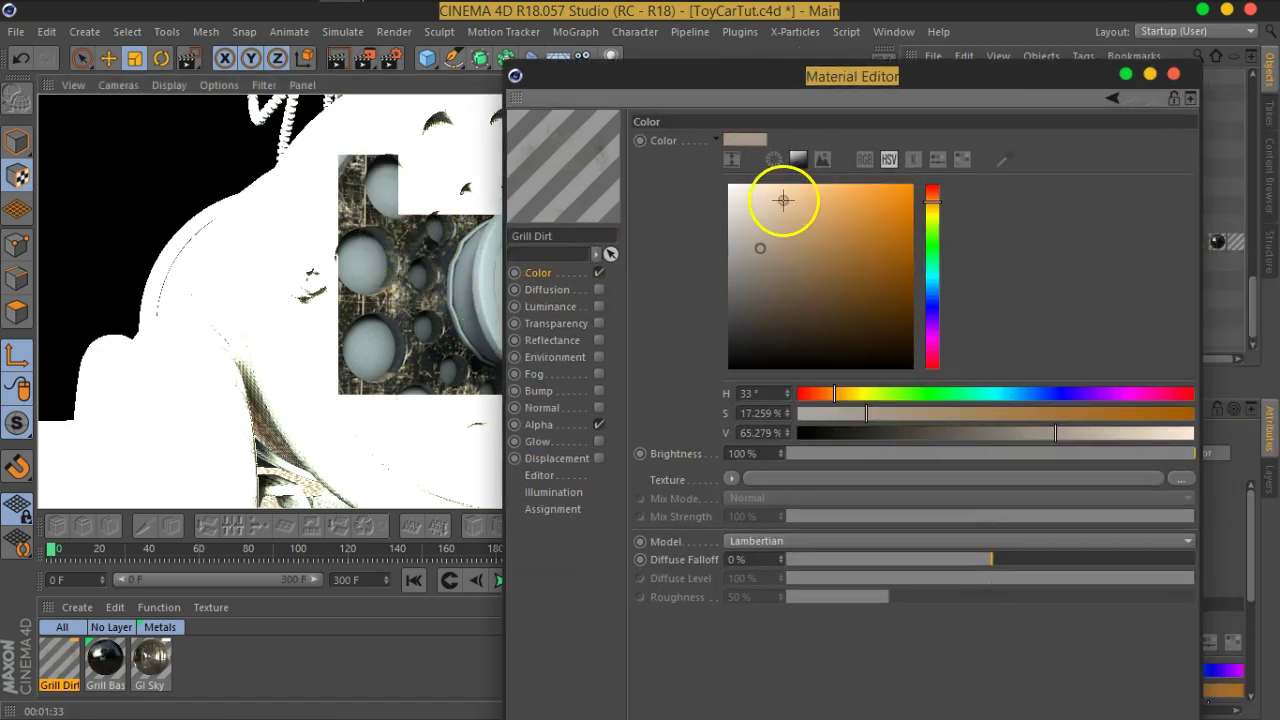
drag(764, 247, 740, 279)
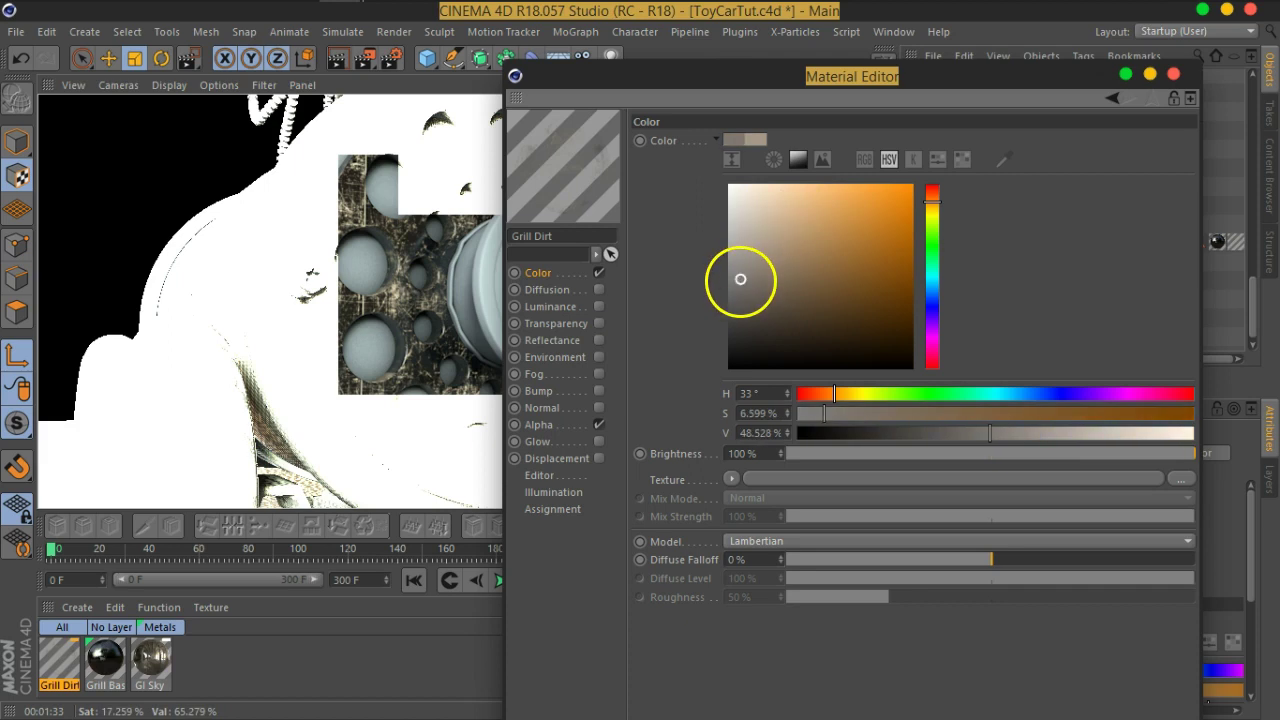
In the alpha Colorizer, set the gradient's bright end to 49% grey and push it far right.
click(540, 424)
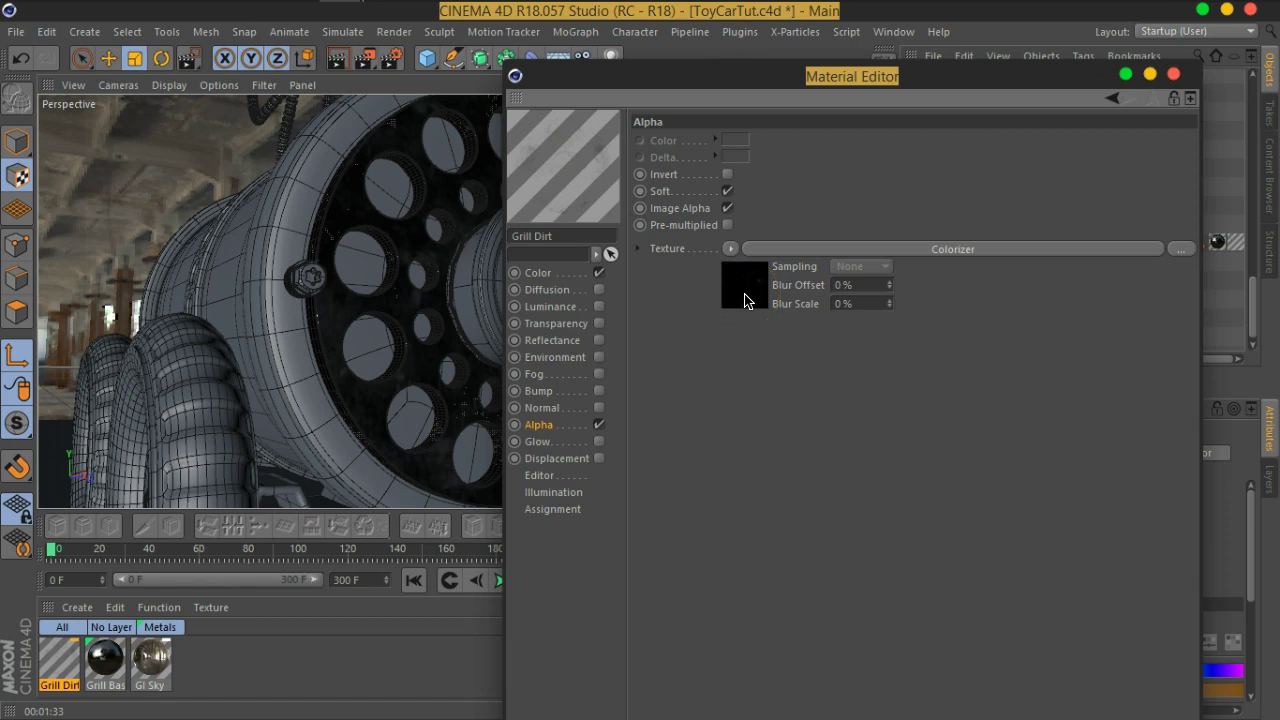
click(745, 301)
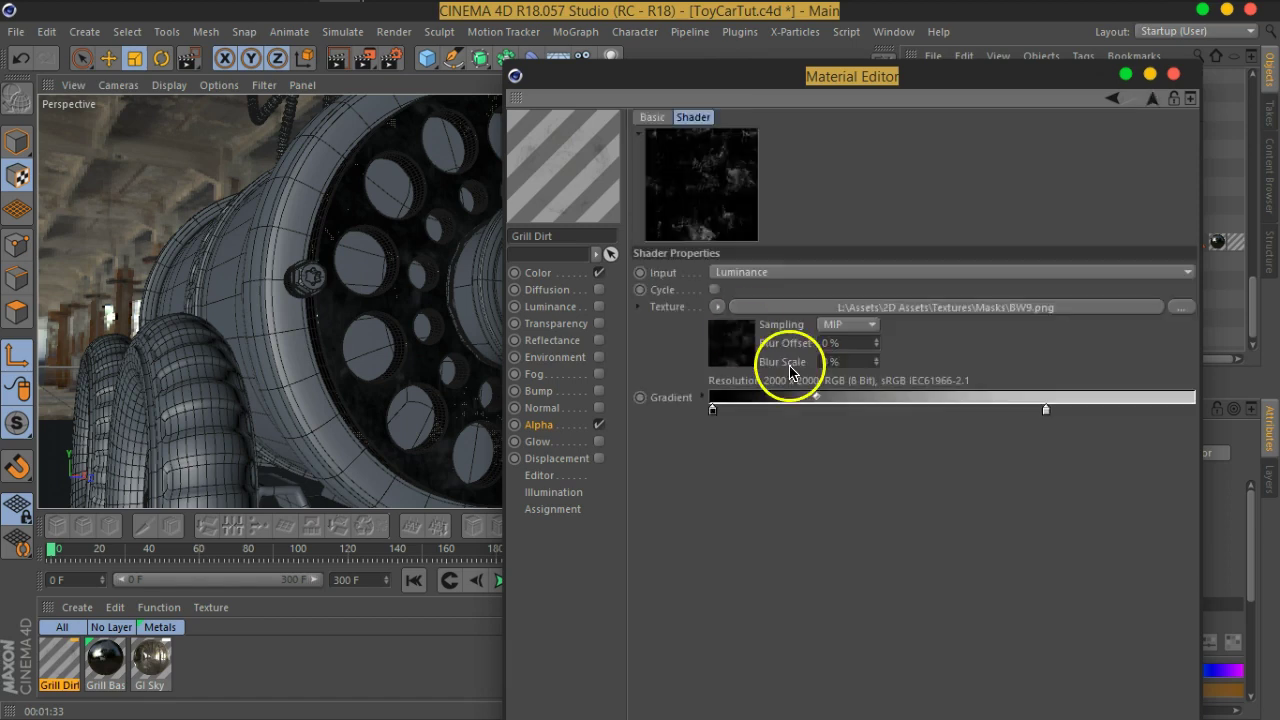
double_click(1043, 405)
drag(1135, 445, 1077, 445)
click(1013, 476)
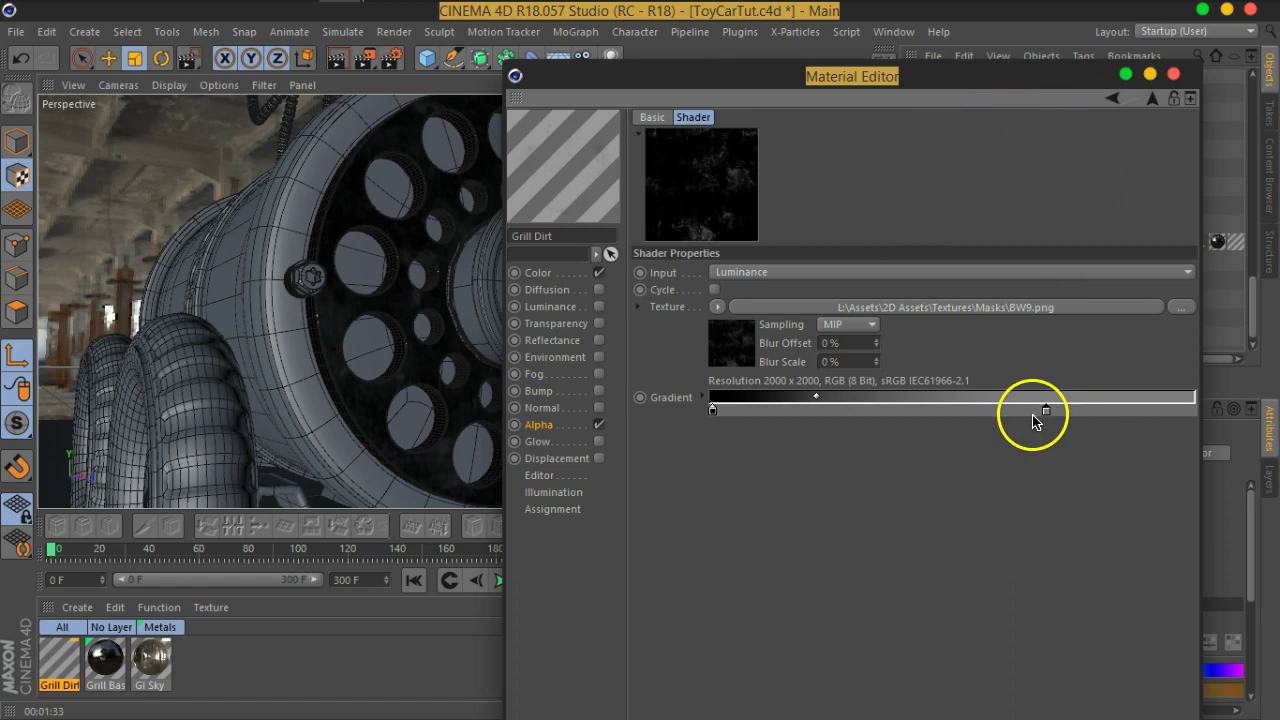
drag(1047, 409, 1172, 412)
Scale up the Grill Dirt texture projection on FrontGrill to about 94.3 cm, then render the view.
click(1173, 74)
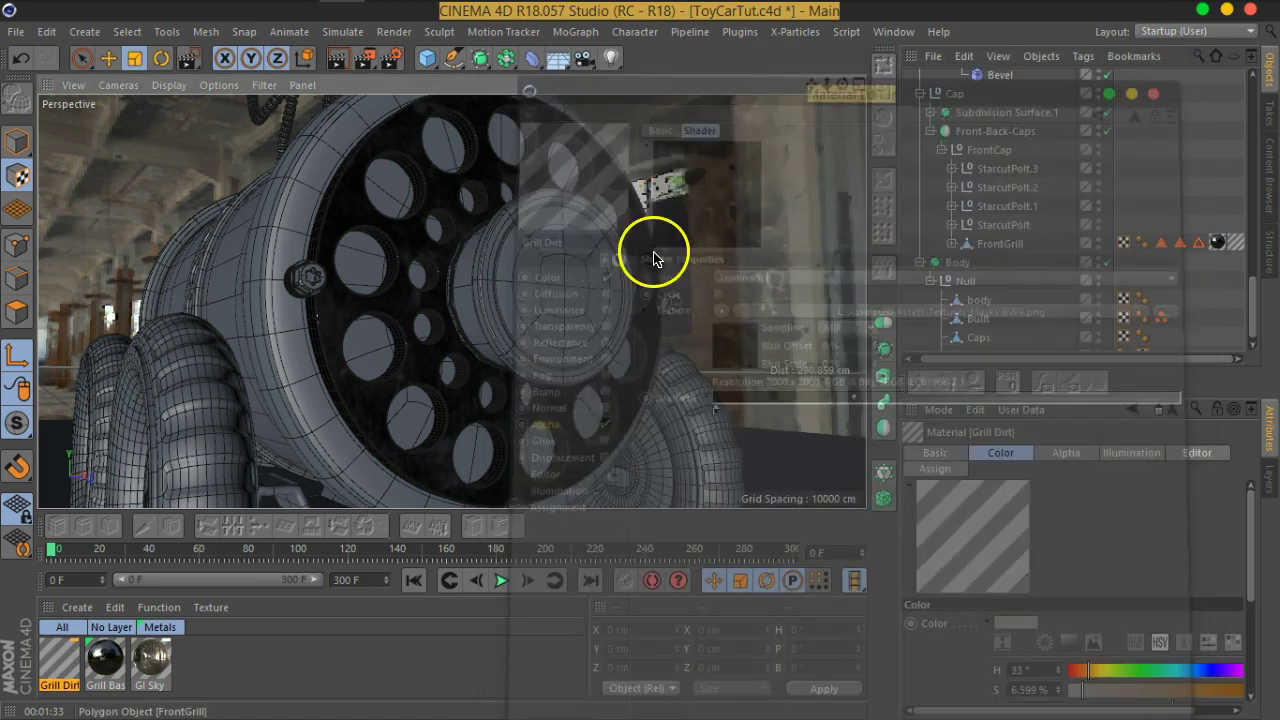
click(1233, 245)
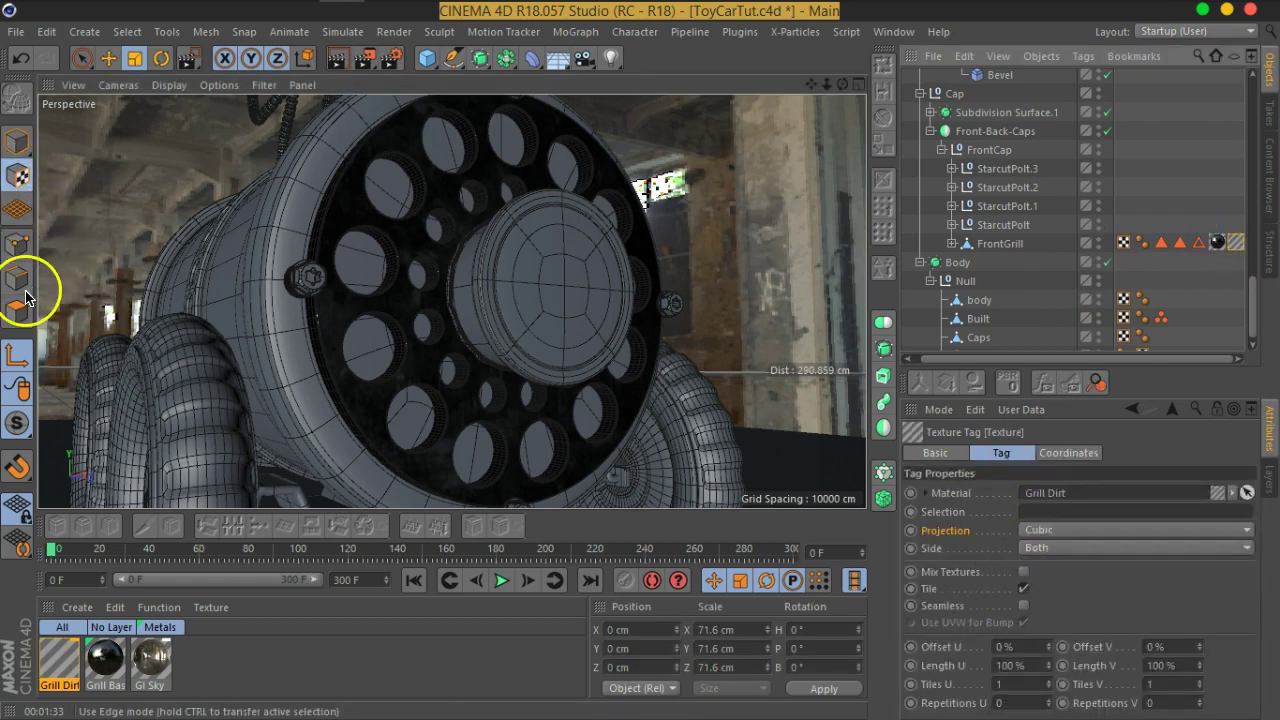
click(33, 176)
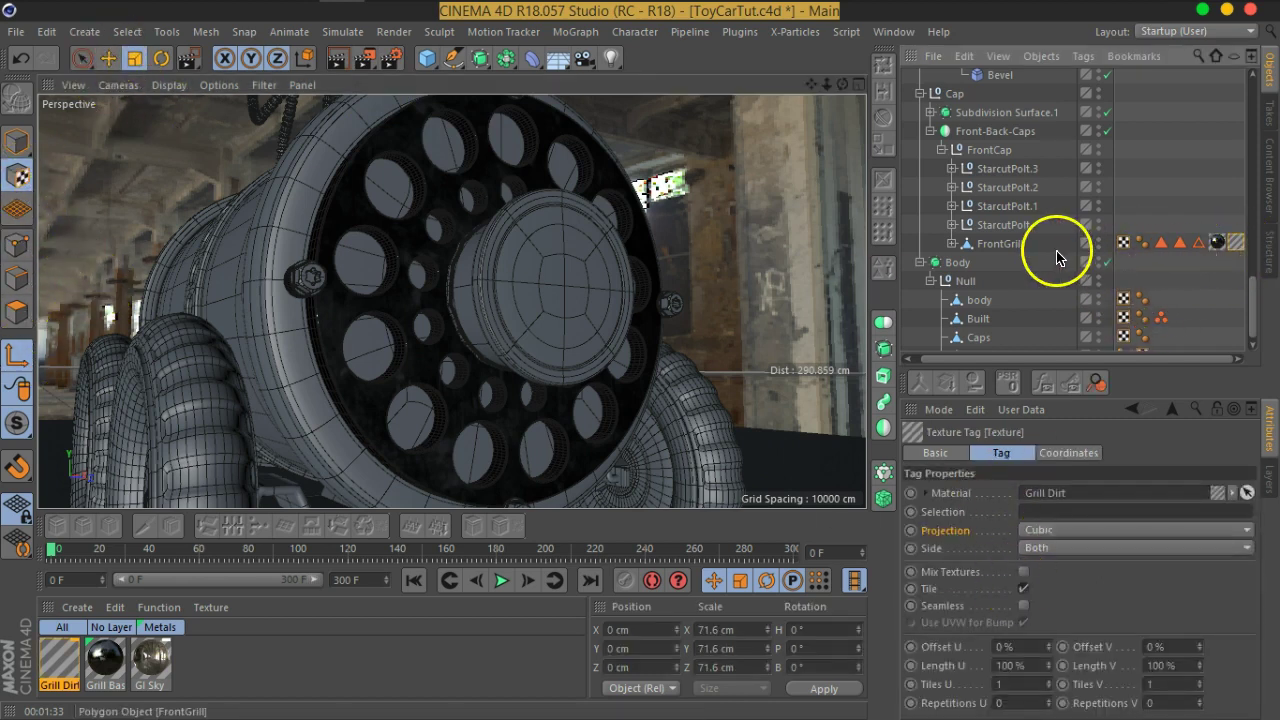
click(1010, 244)
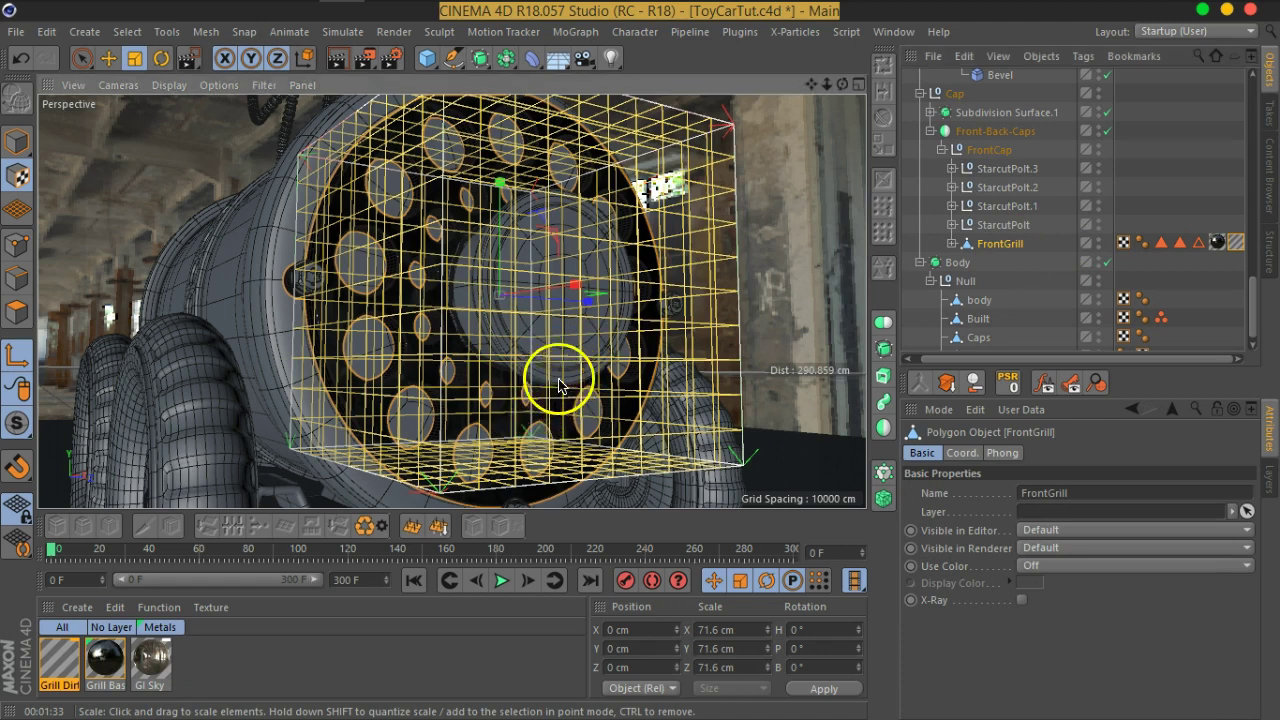
mouse_move(632, 255)
mouse_down()
mouse_move(647, 222)
mouse_move(740, 240)
mouse_up()
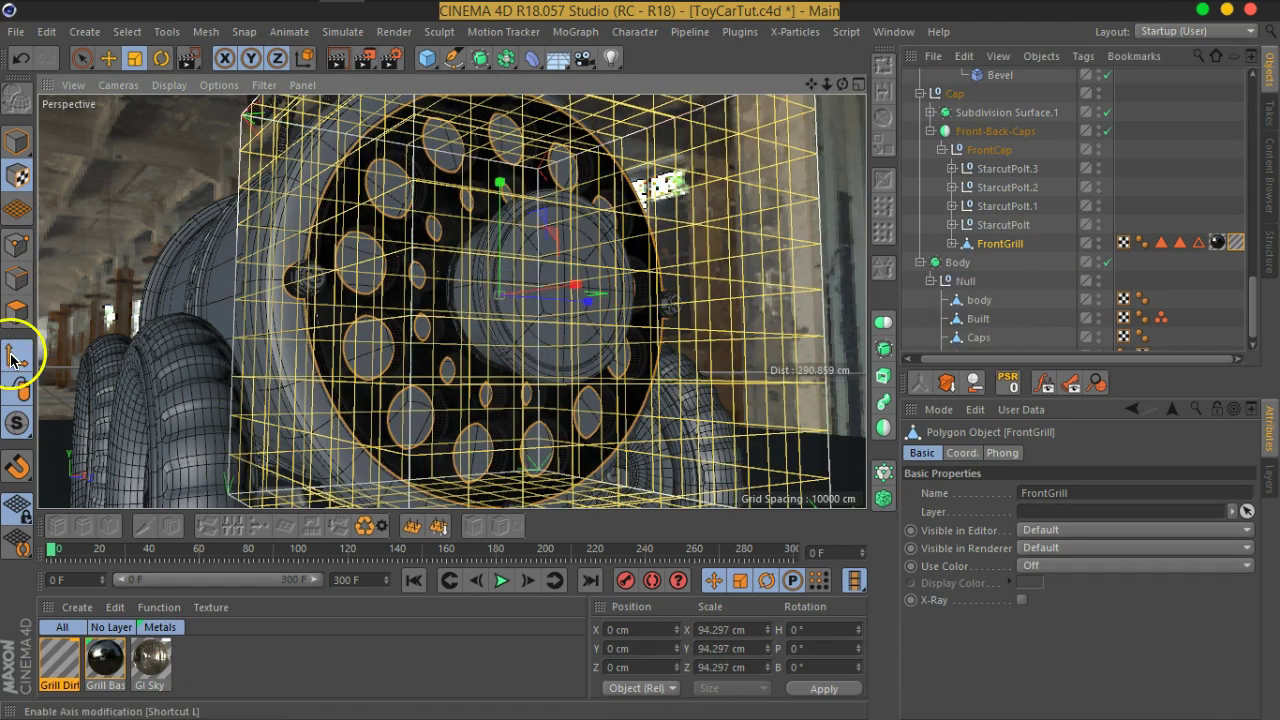
click(16, 145)
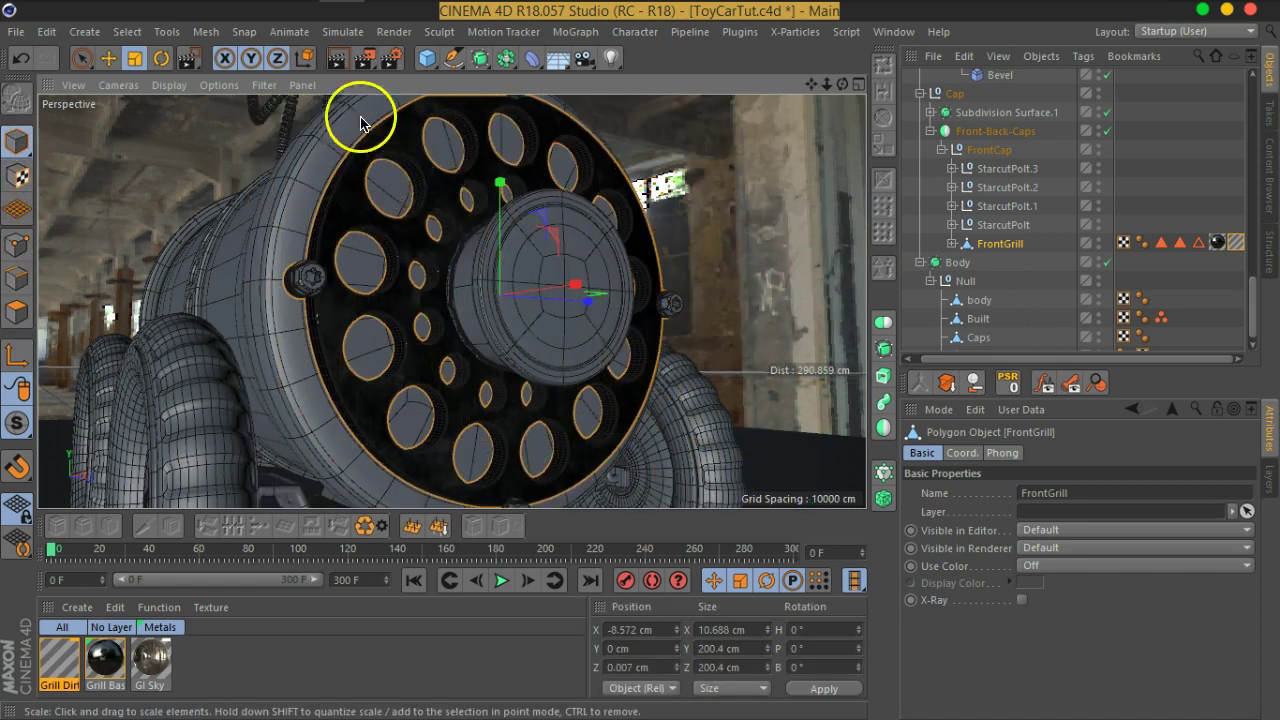
click(337, 57)
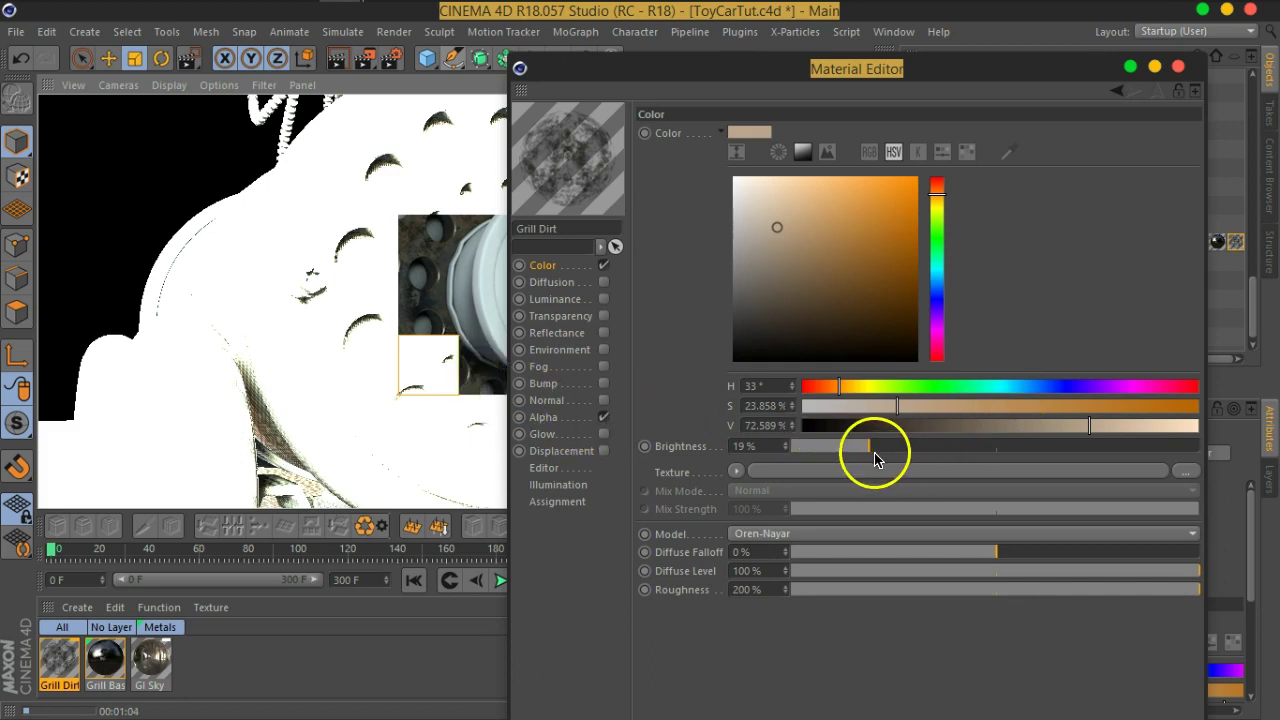
Lower the Grill Dirt colour brightness to 10% and render the viewport.
drag(870, 446, 835, 452)
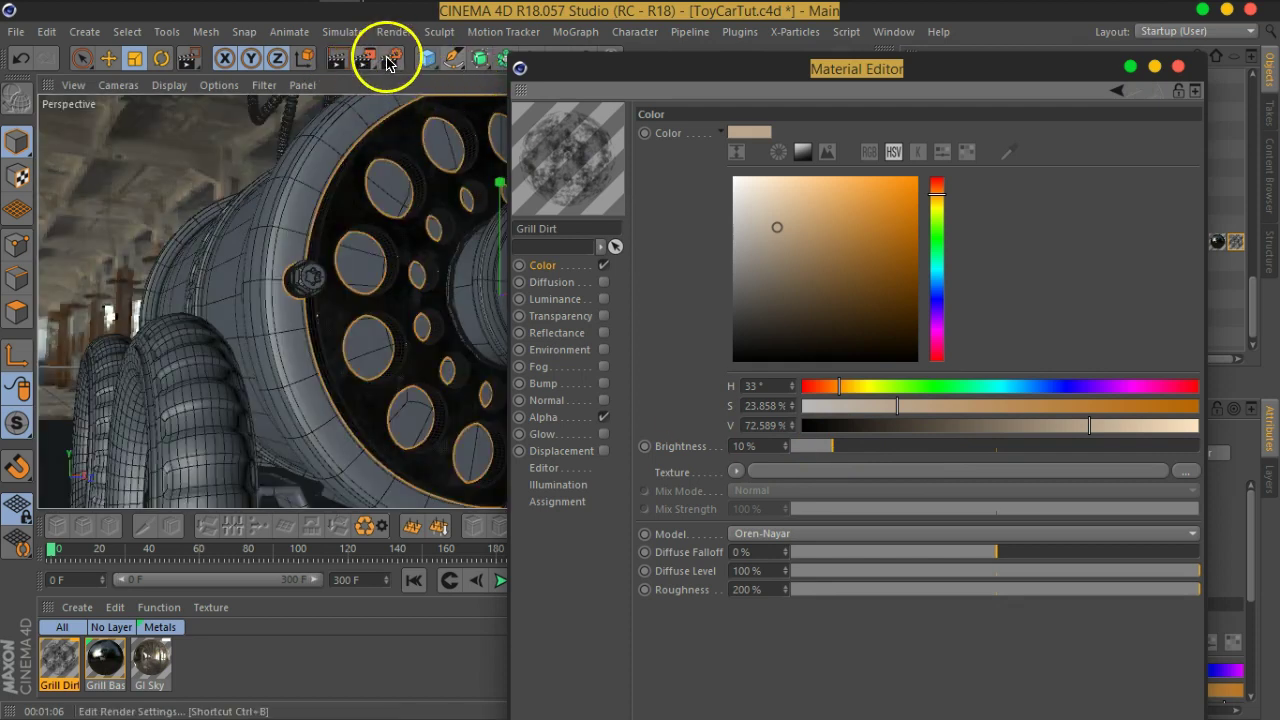
key(ctrl+b)
mouse_move(700, 57)
mouse_down()
mouse_move(674, 55)
mouse_move(1275, 57)
mouse_up()
click(337, 57)
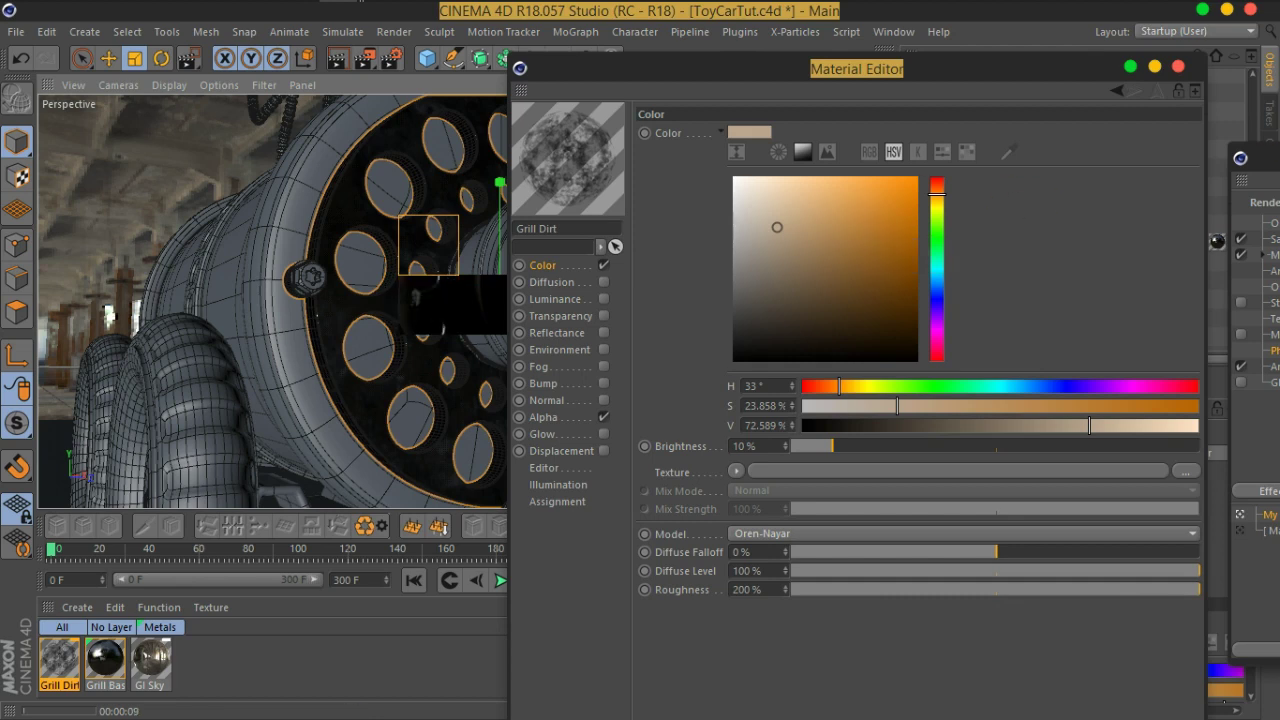
Turn off the 3pointLights and re-render the view.
double_click(866, 65)
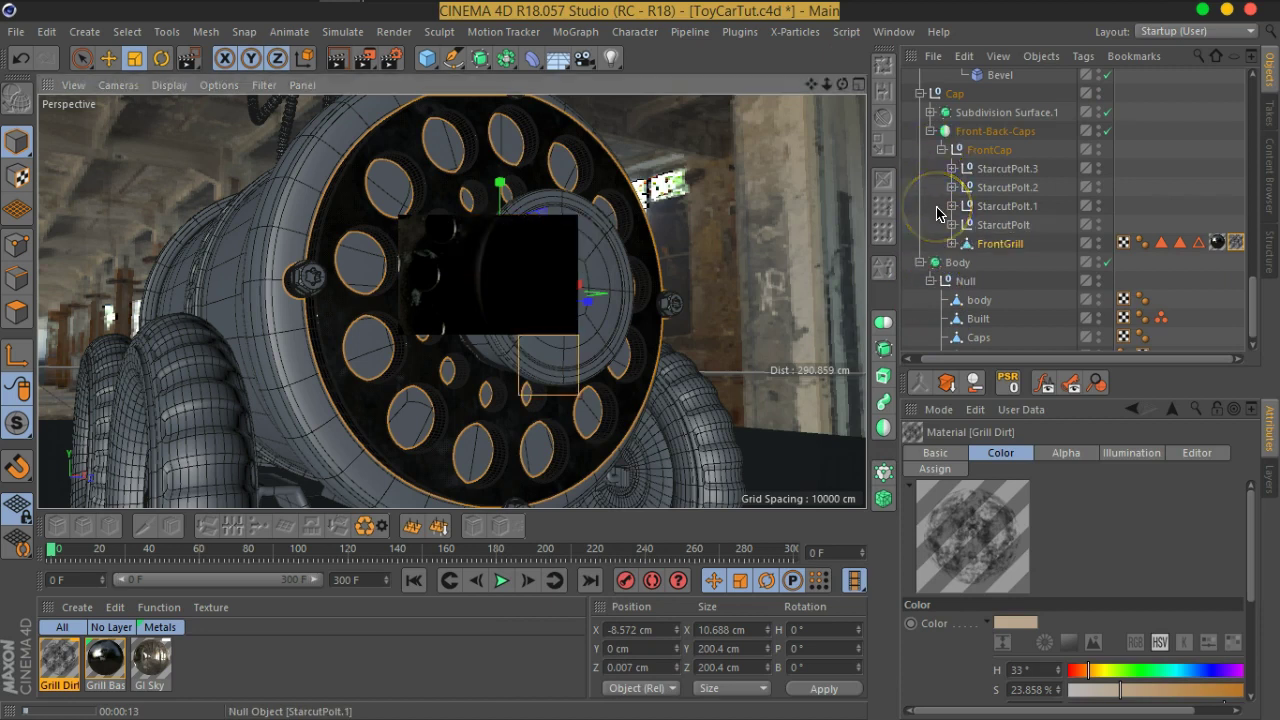
scroll(937, 213, up, 10)
scroll(937, 213, up, 1)
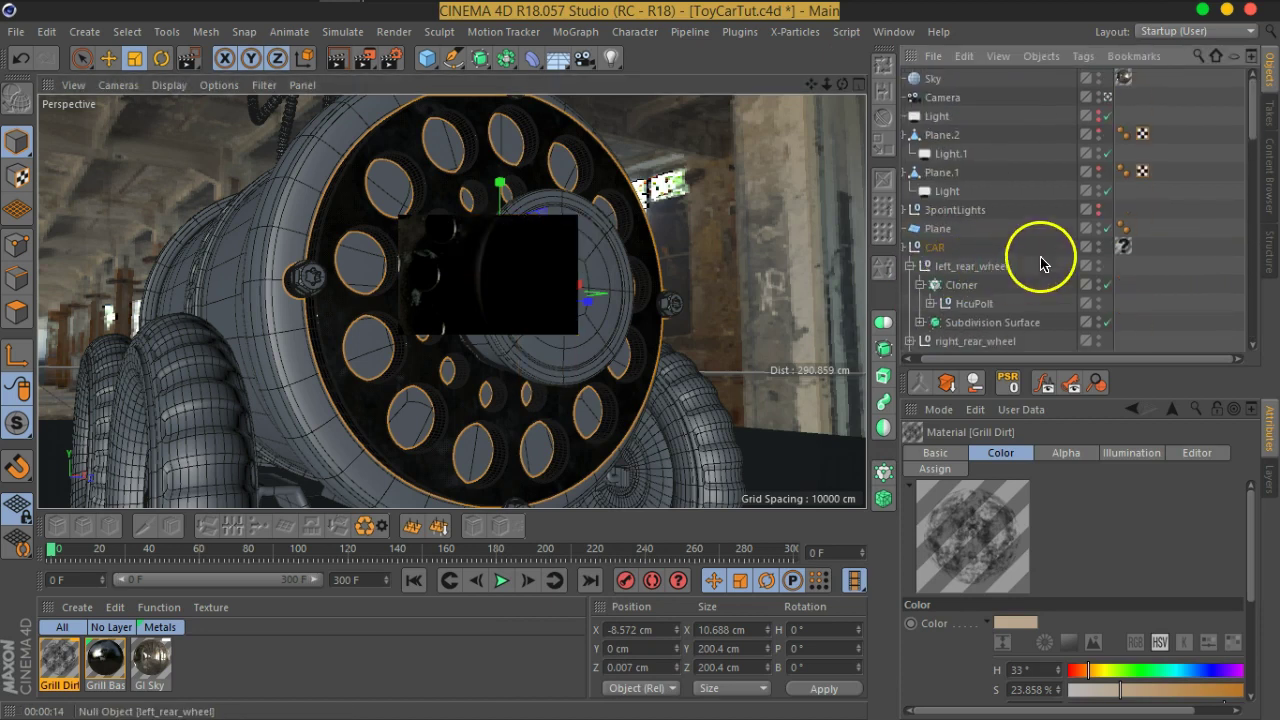
click(1098, 206)
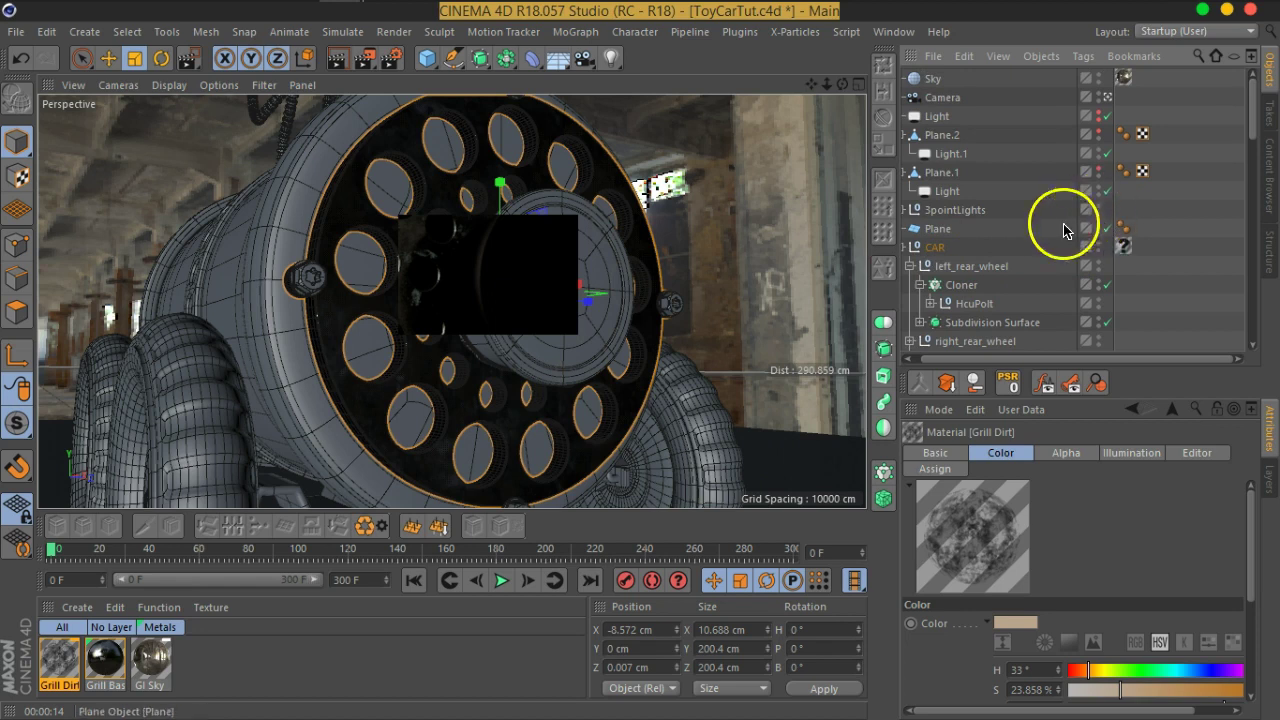
click(338, 70)
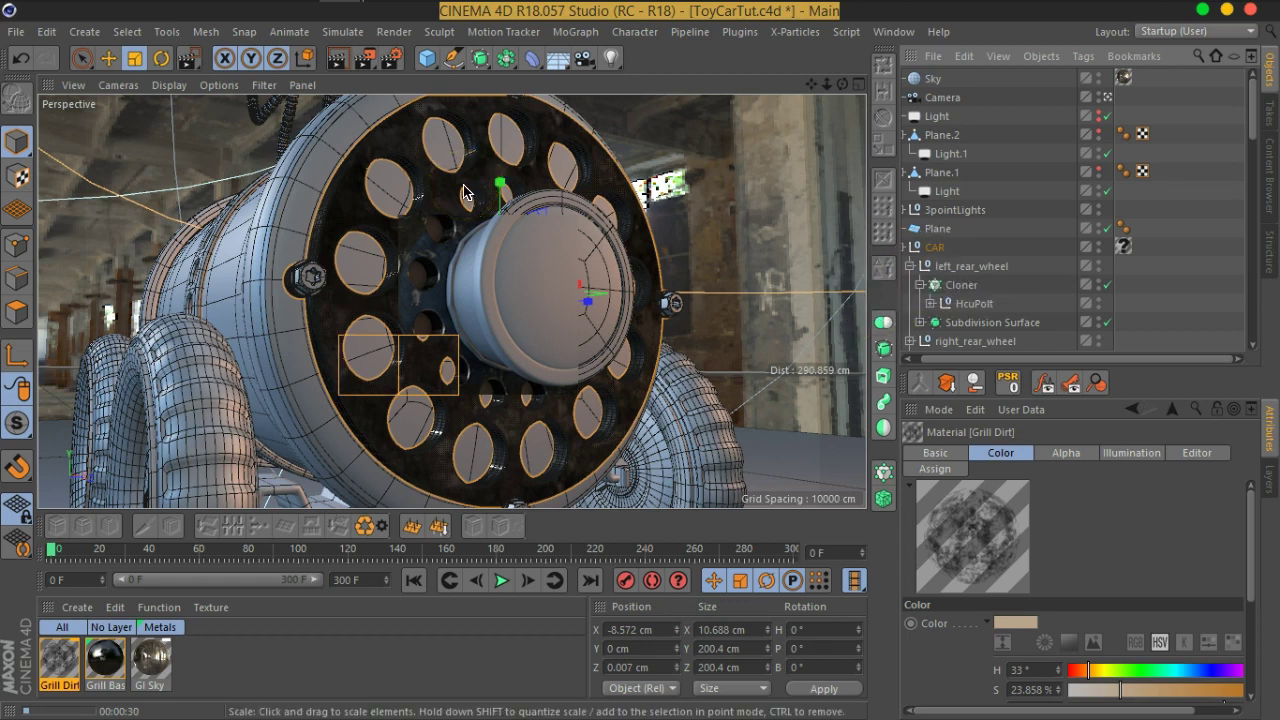
Set the Physical renderer's Sampling Subdivisions to 2 and Shading Subdivisions (Max) to 3.
click(393, 58)
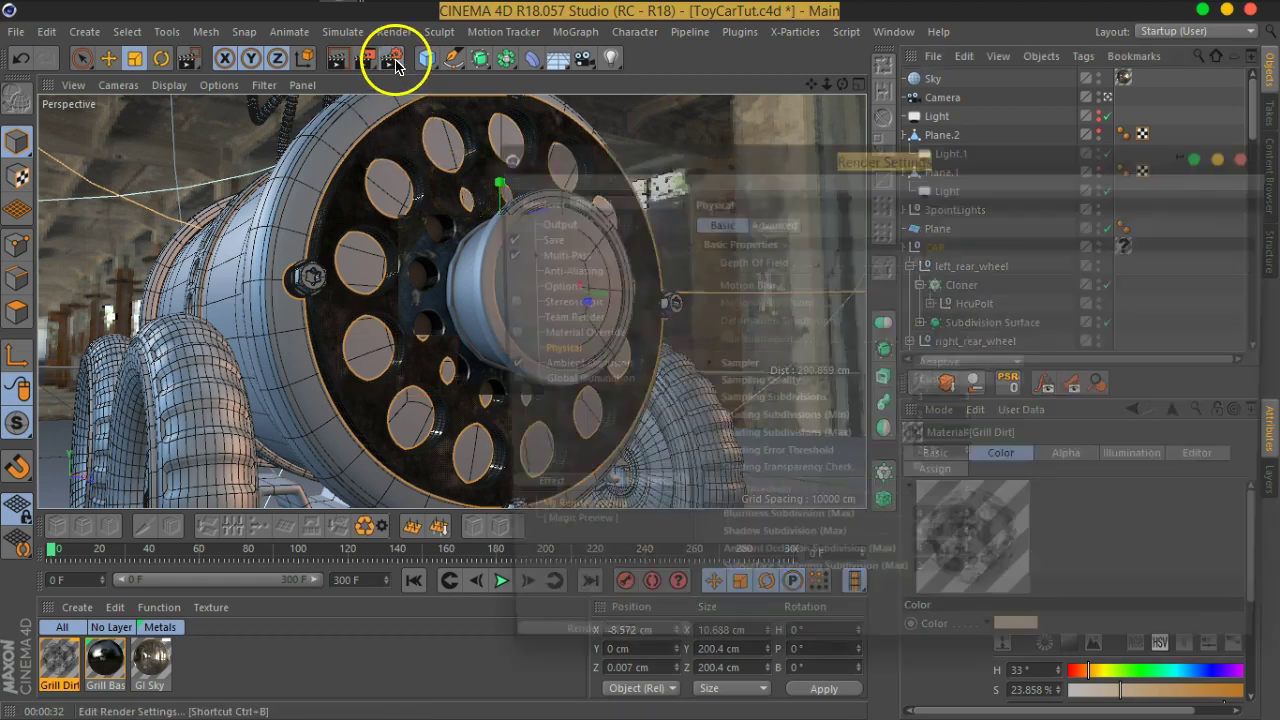
click(547, 352)
click(941, 440)
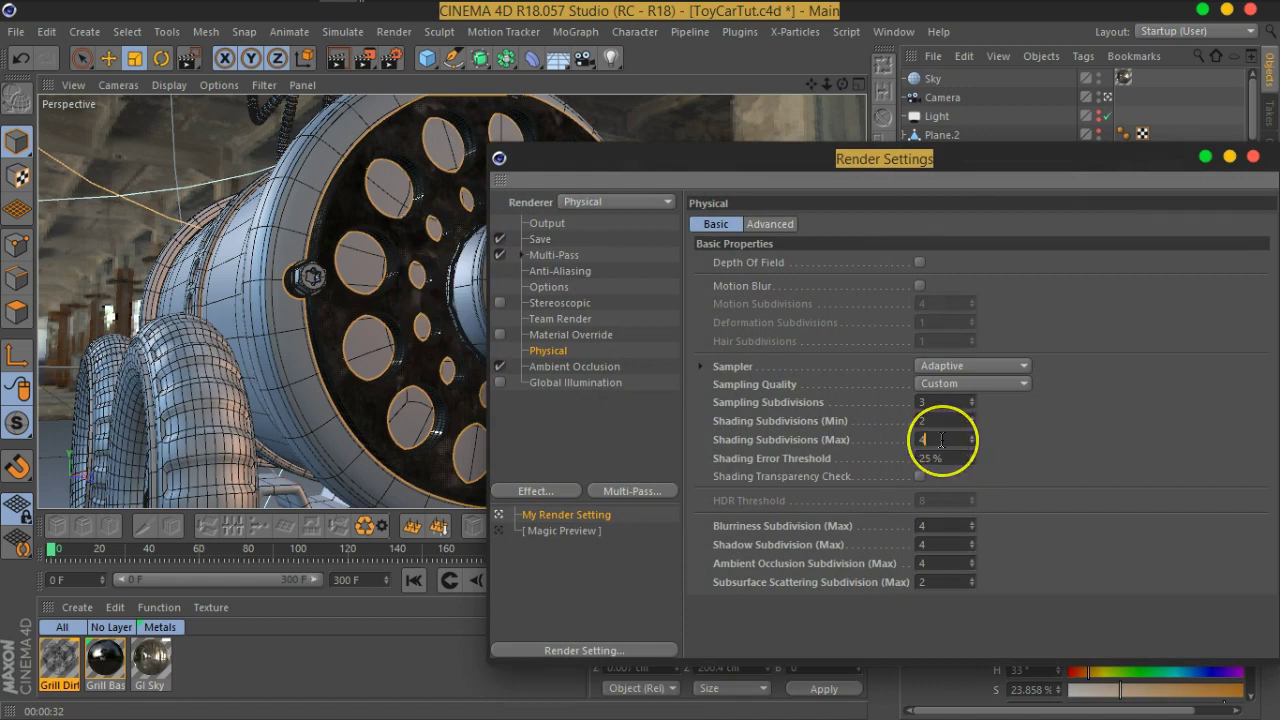
text(3)
click(941, 403)
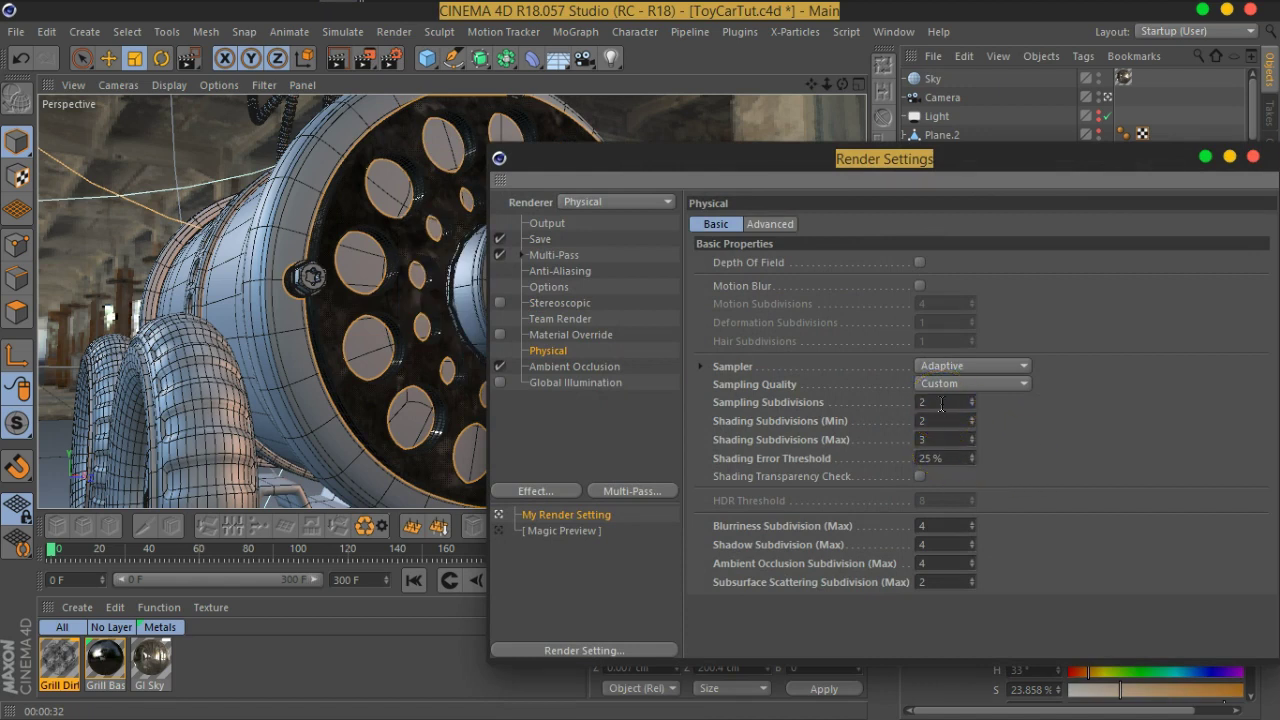
drag(928, 163, 743, 163)
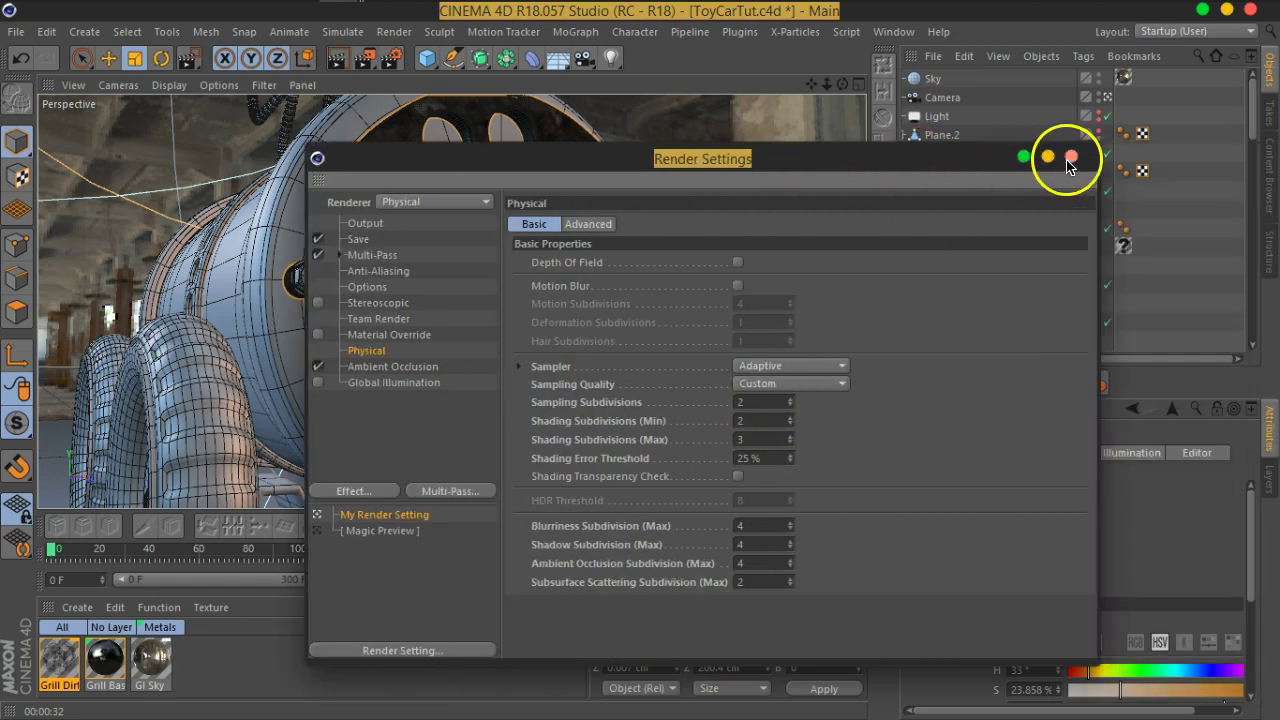
click(1067, 157)
Re-render the grill, then clear the render and deselect everything.
click(336, 57)
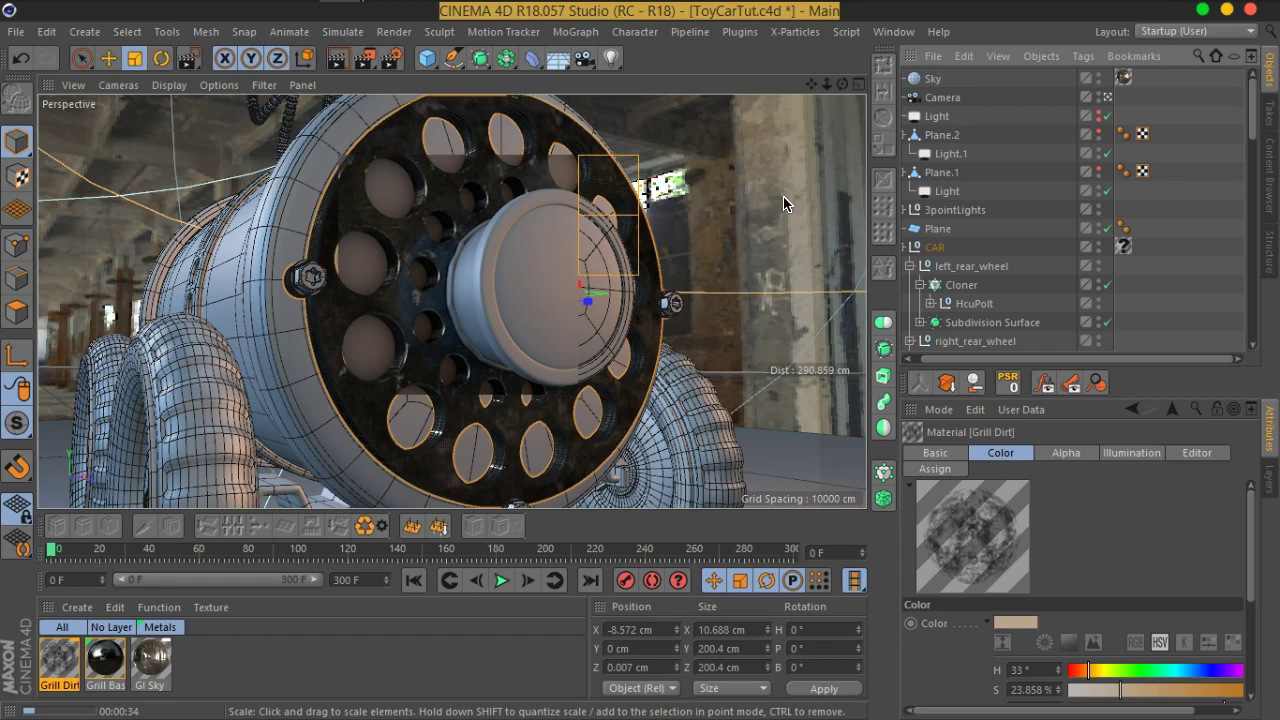
drag(657, 271, 488, 378)
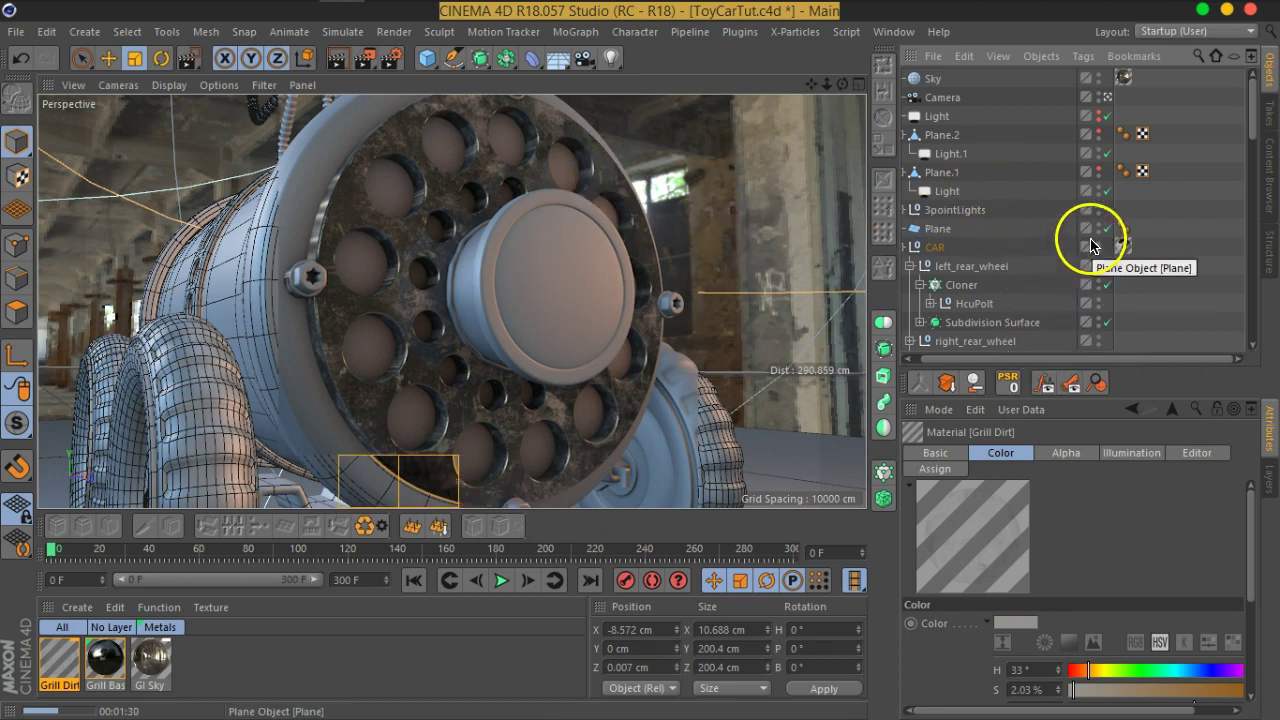
click(1005, 234)
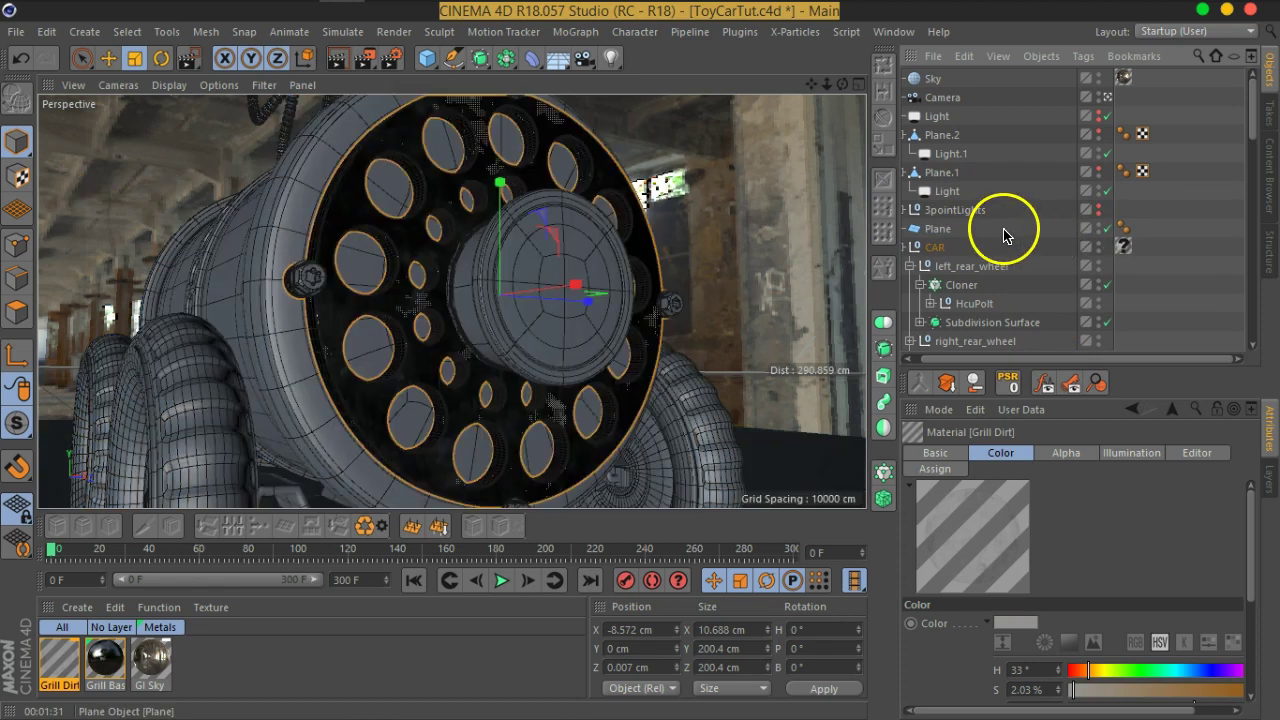
key(ctrl+shift+a)
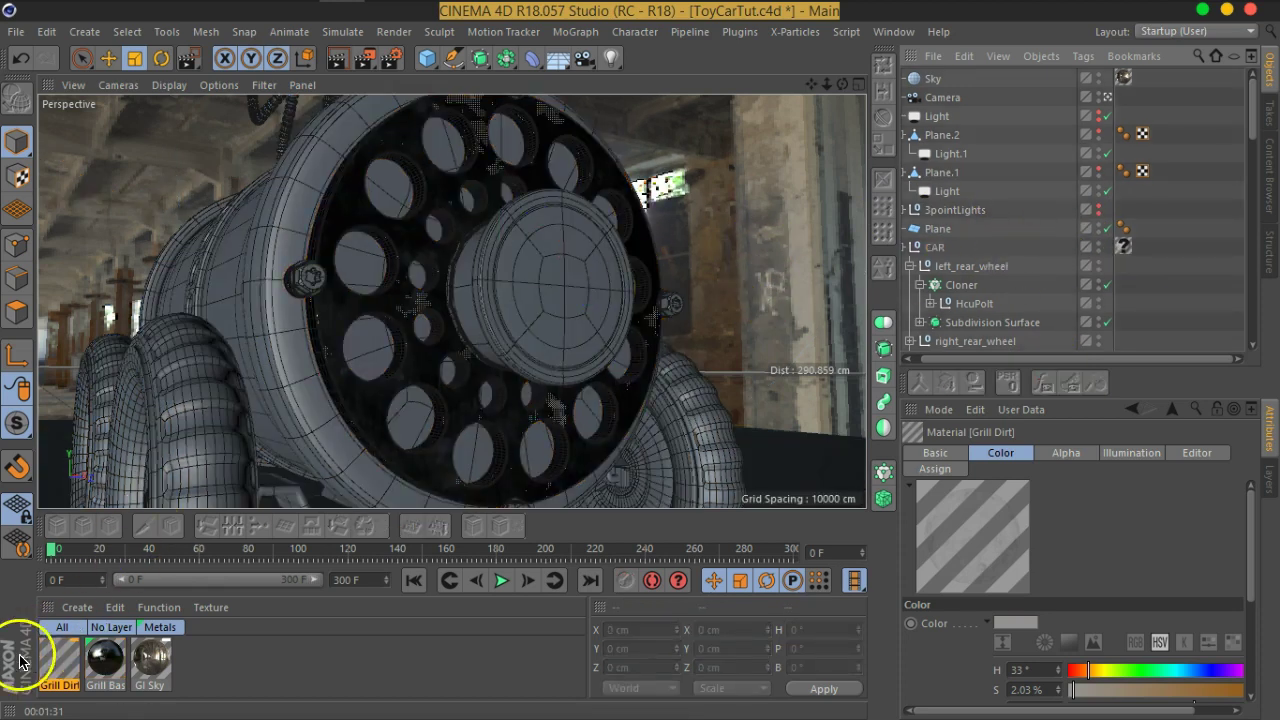
Open the Grill Dirt material and enable its Bump channel.
double_click(43, 660)
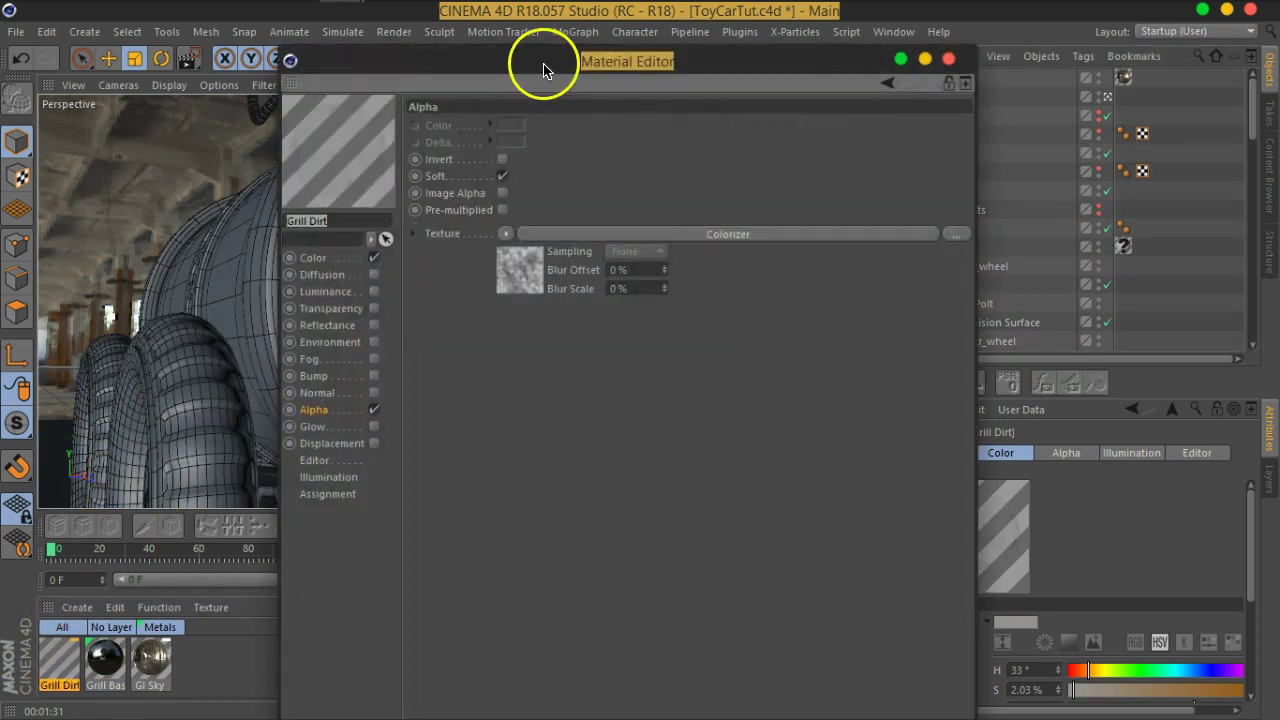
drag(543, 63, 578, 43)
click(349, 349)
click(409, 350)
drag(542, 43, 637, 49)
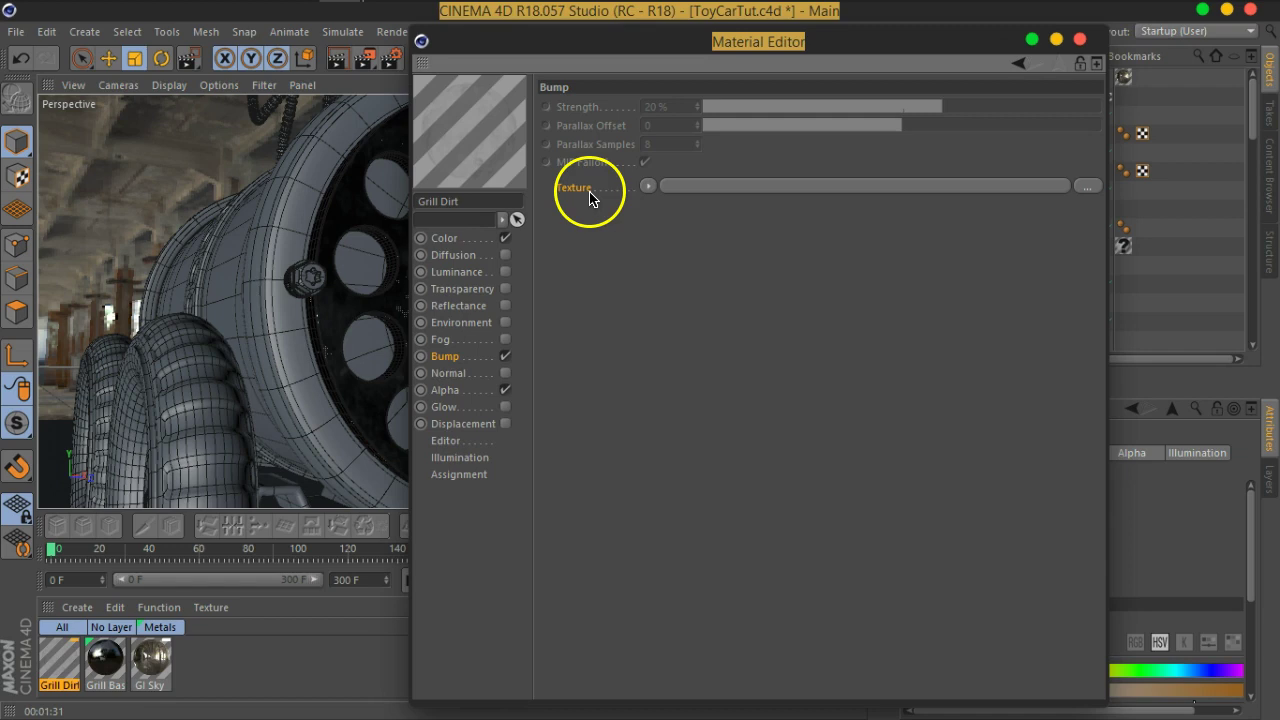
click(647, 188)
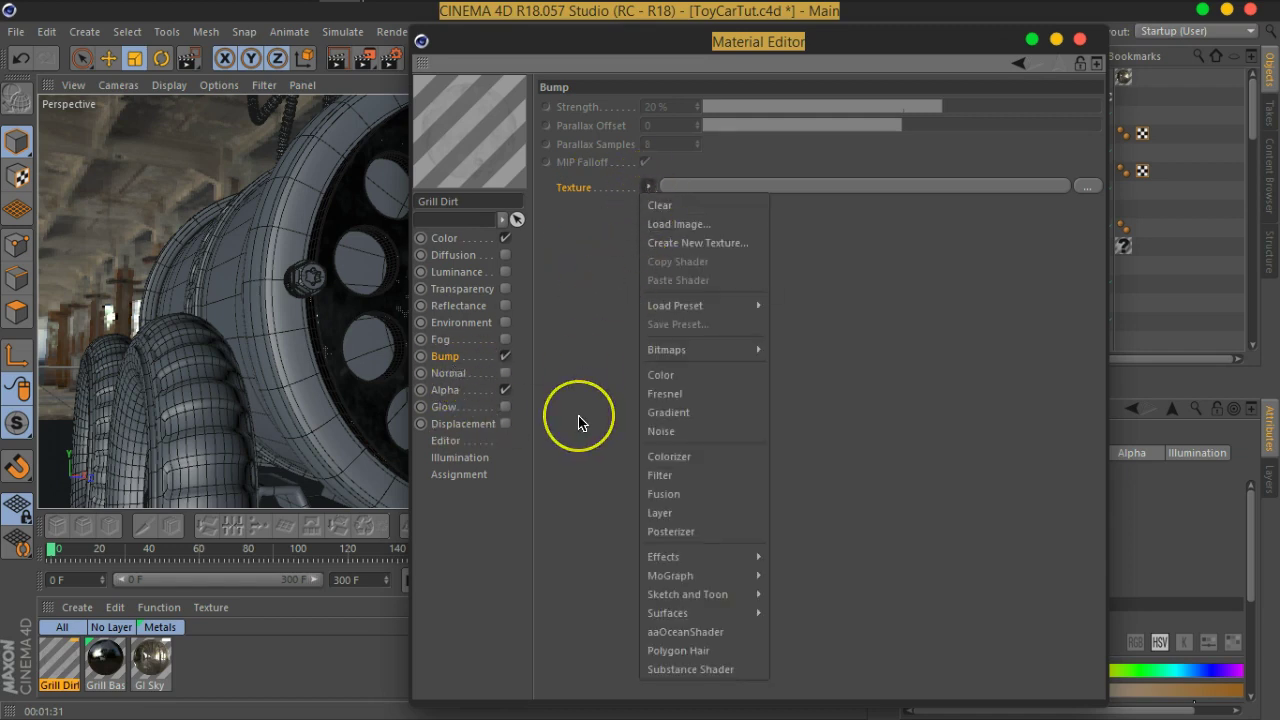
click(466, 355)
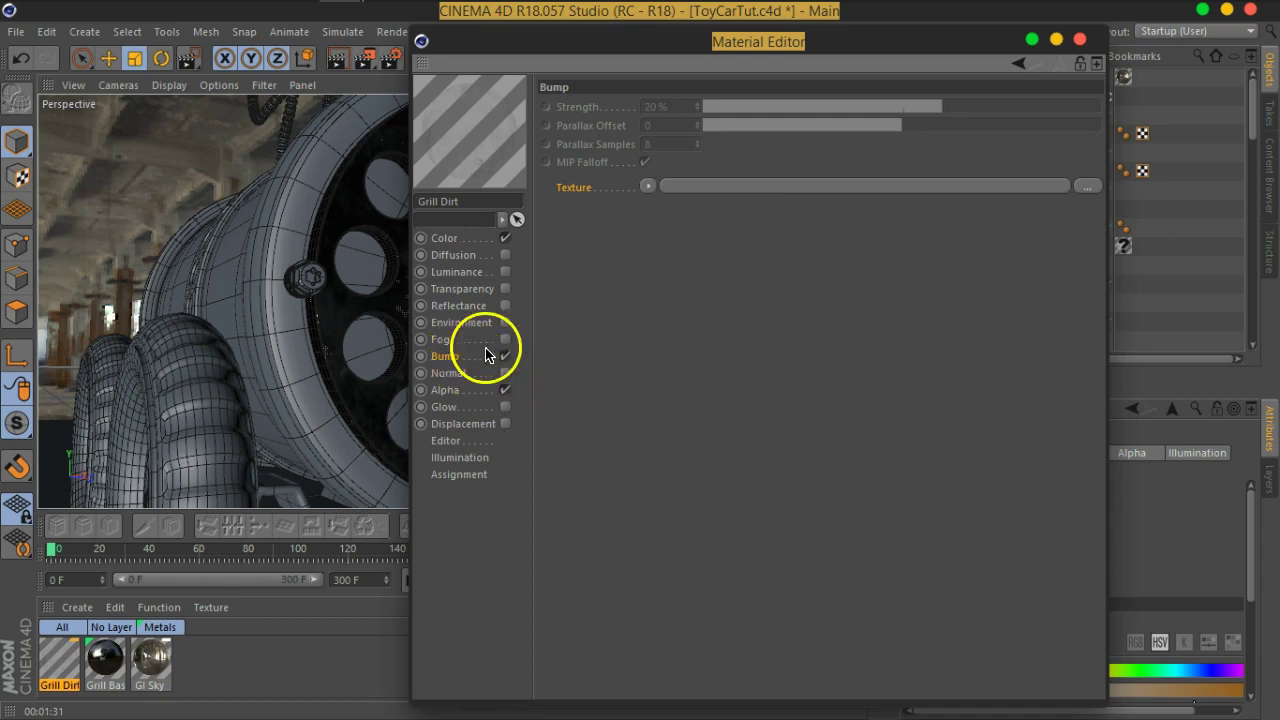
Copy the Alpha mask texture into the Bump texture slot and set bump strength to 71%.
click(447, 390)
right_click(581, 228)
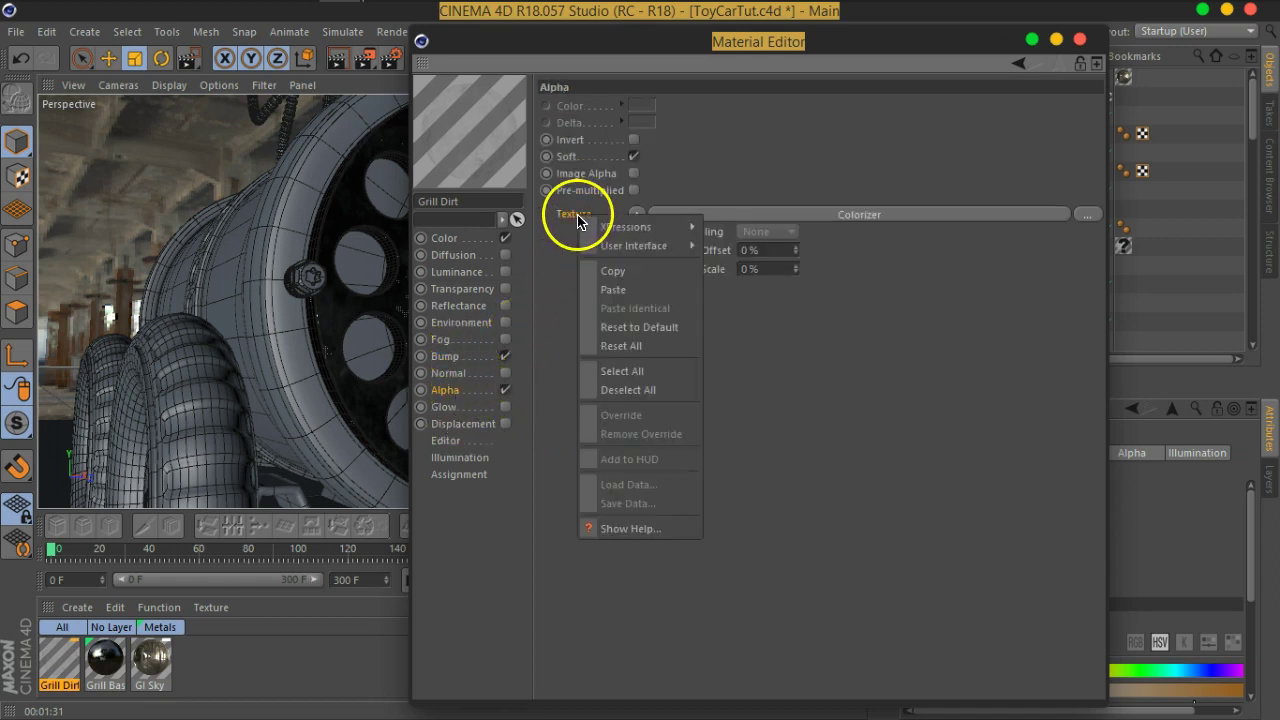
click(612, 272)
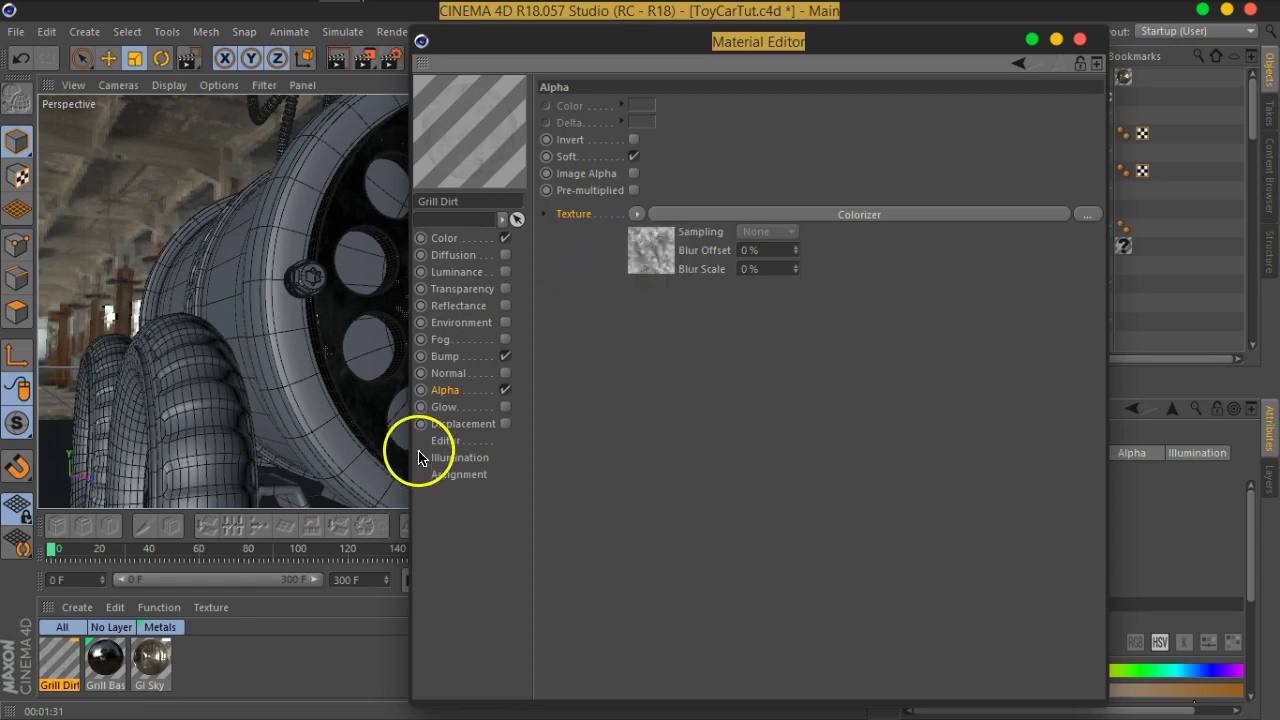
click(446, 356)
right_click(580, 190)
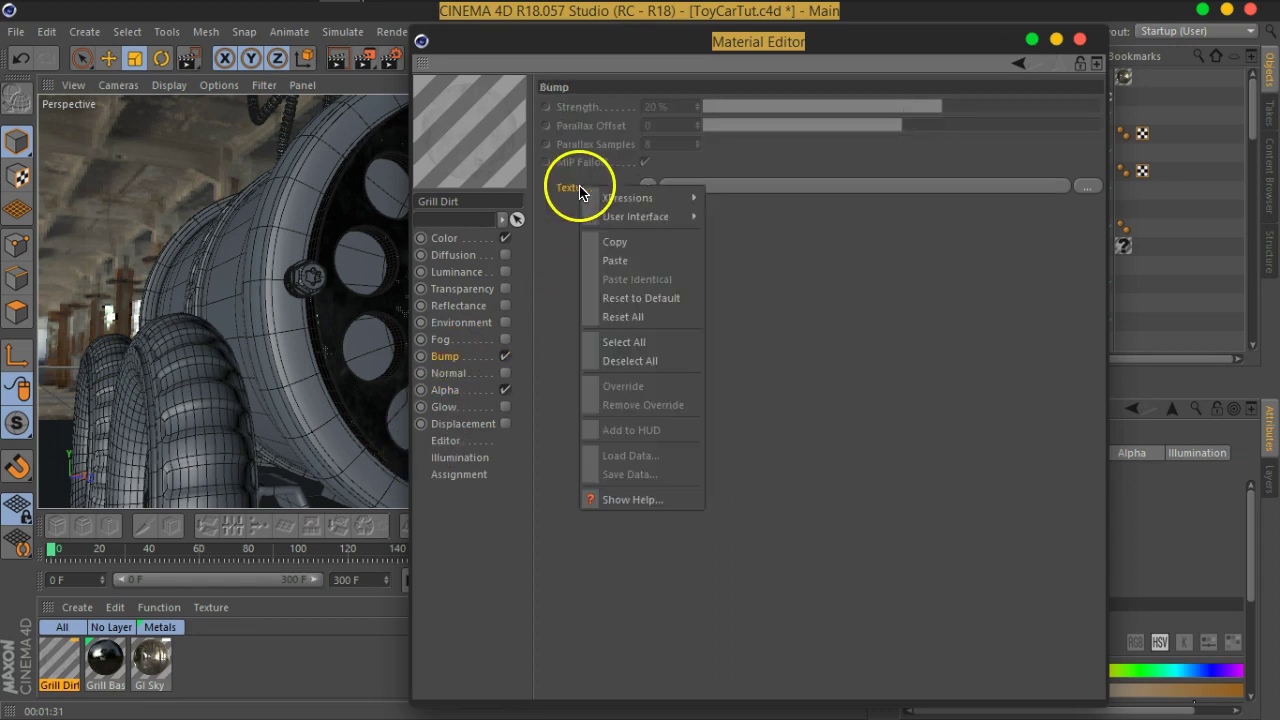
click(609, 262)
drag(943, 106, 1047, 107)
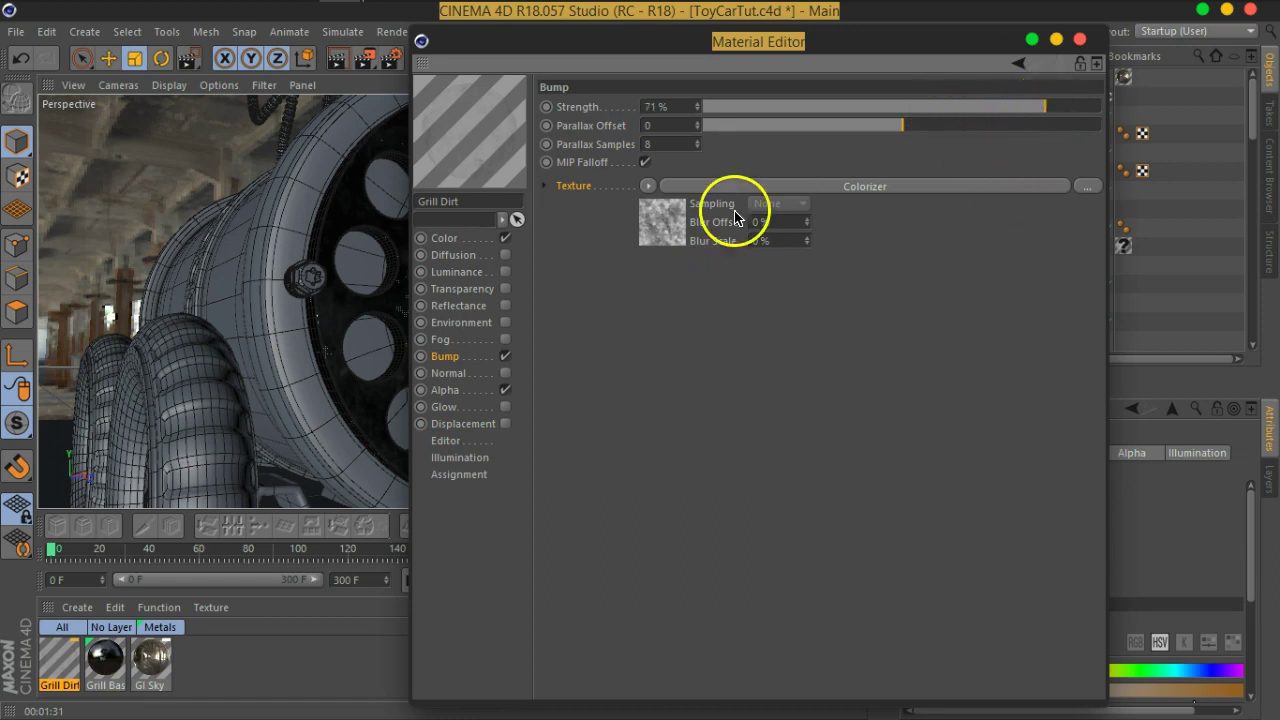
Pull the bump Colorizer's white and black gradient knots inward for high contrast, then close the Material Editor.
click(655, 225)
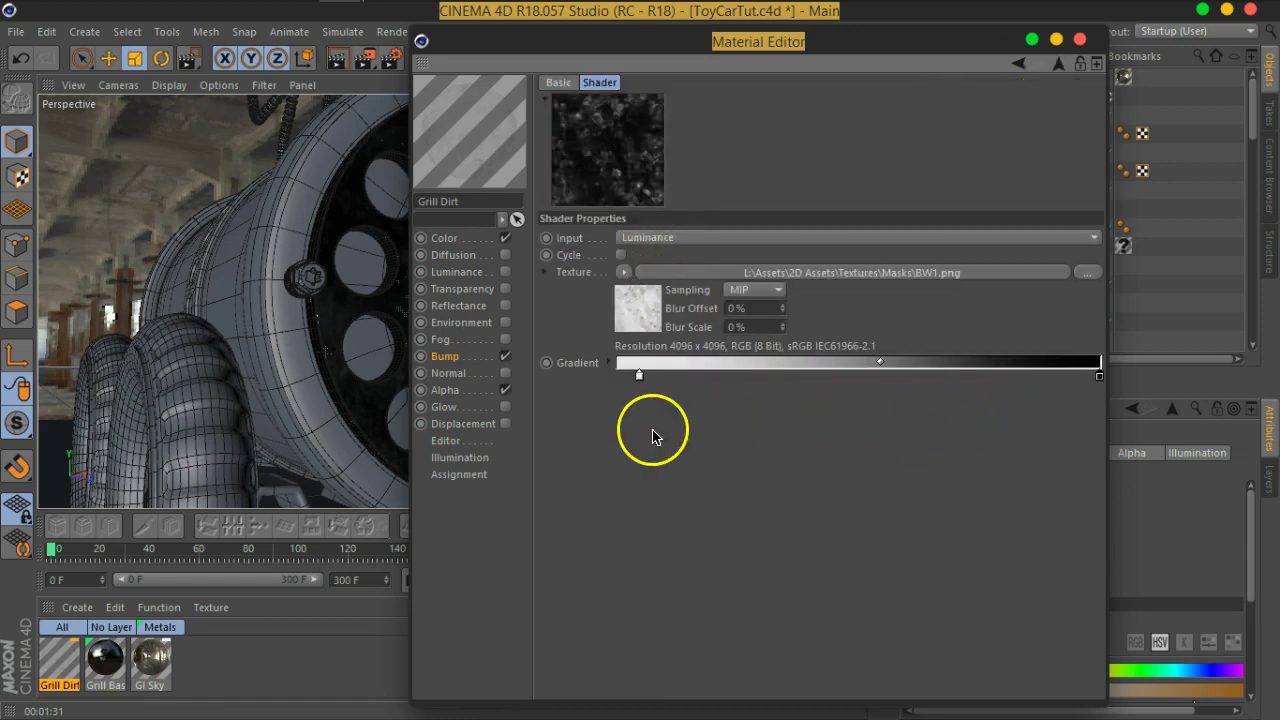
drag(639, 375, 749, 375)
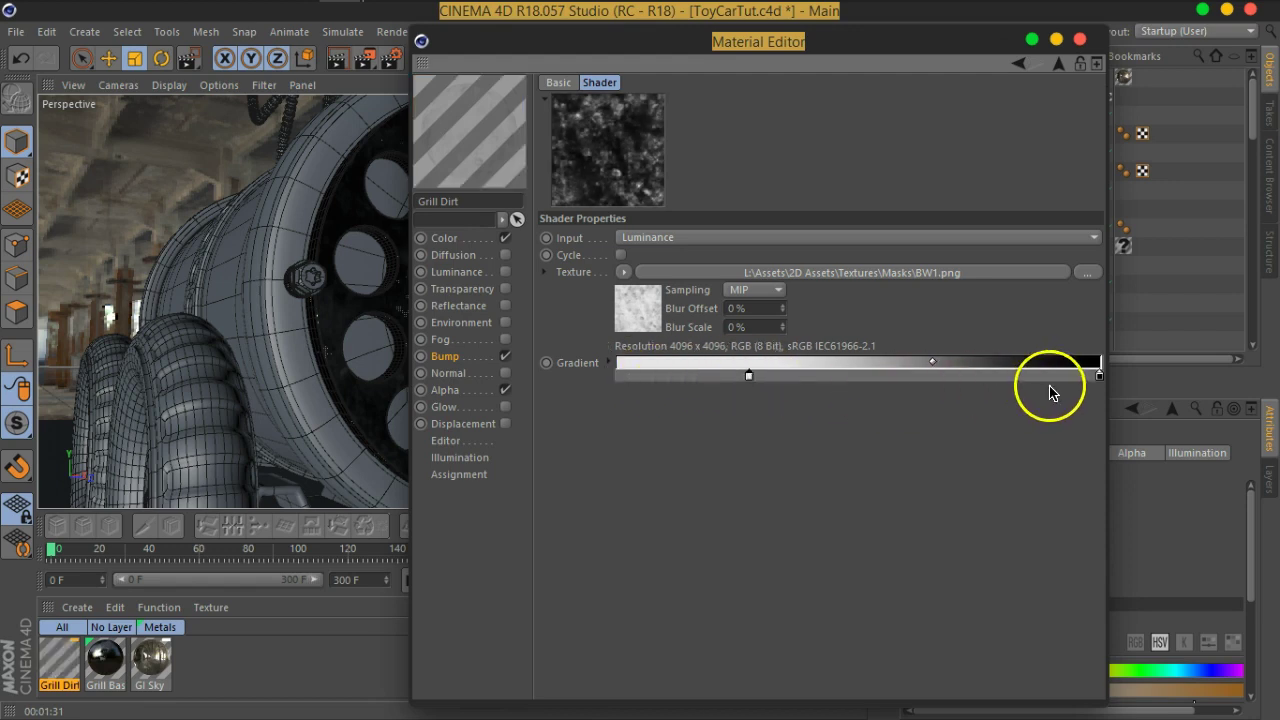
mouse_move(1099, 375)
mouse_down()
mouse_move(920, 378)
mouse_move(985, 375)
mouse_up()
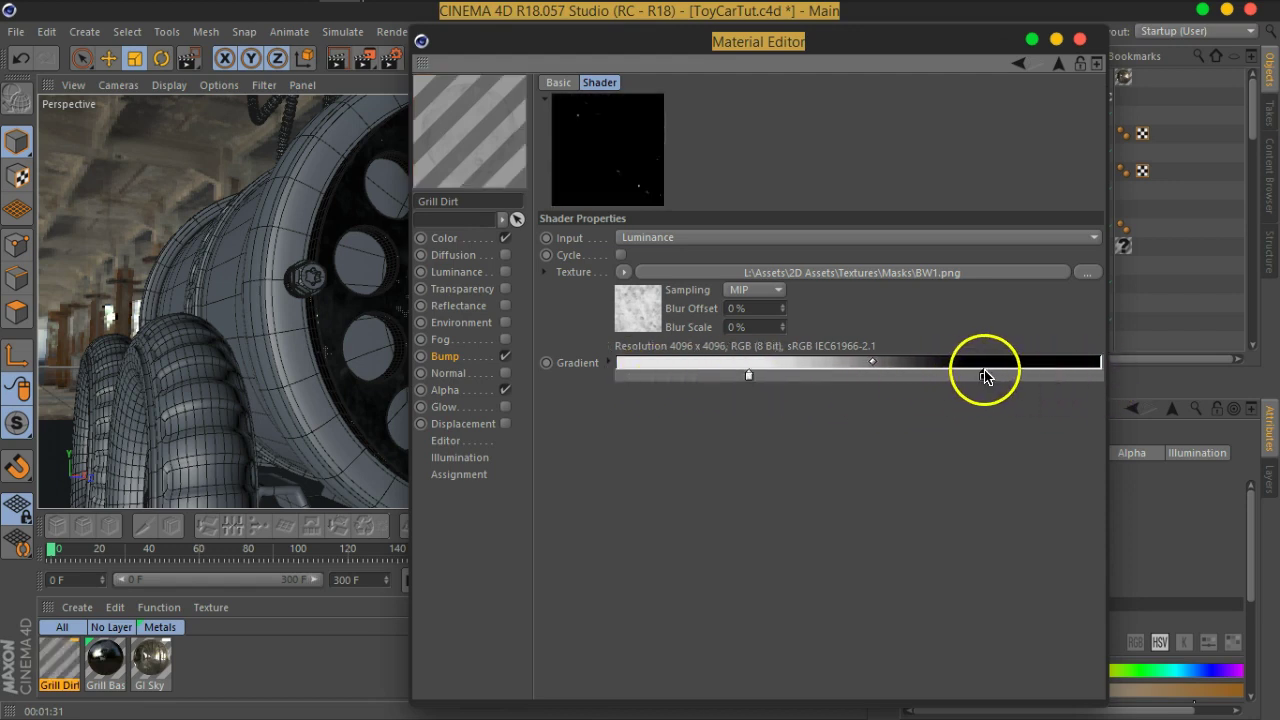
drag(748, 375, 921, 377)
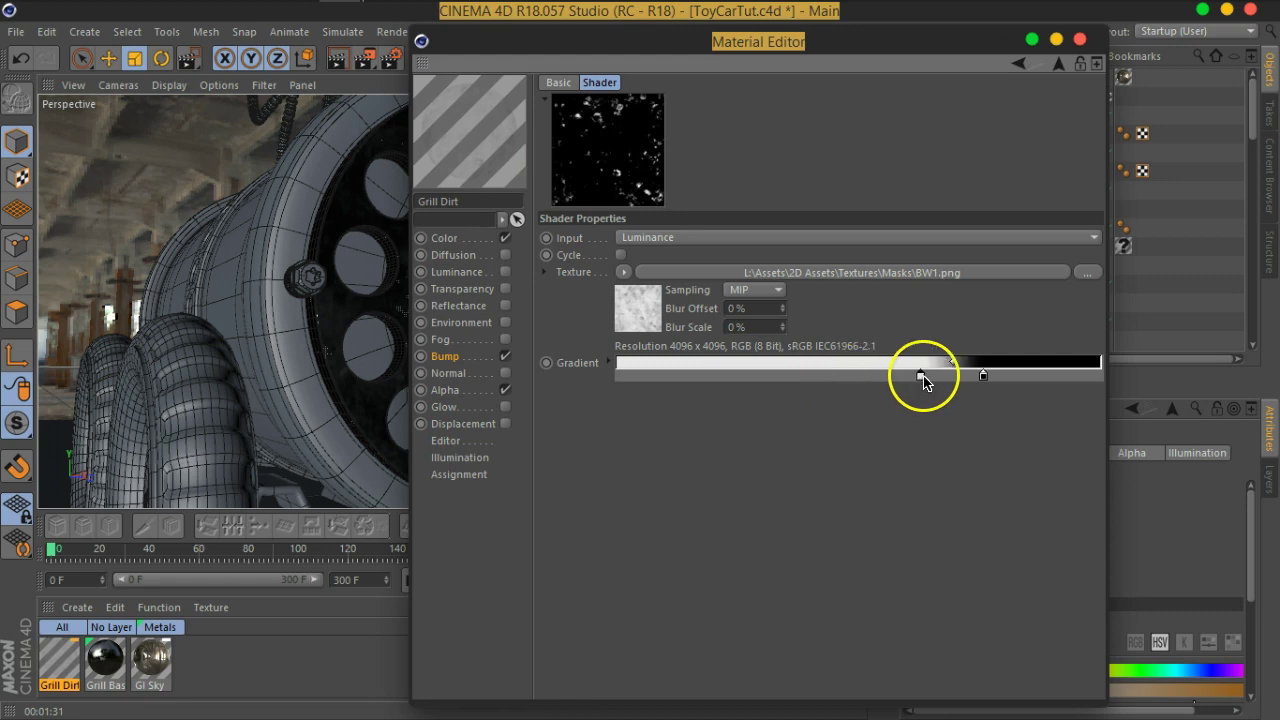
drag(921, 377, 883, 377)
mouse_move(985, 377)
mouse_down()
mouse_move(903, 364)
mouse_move(930, 362)
mouse_move(853, 377)
mouse_up()
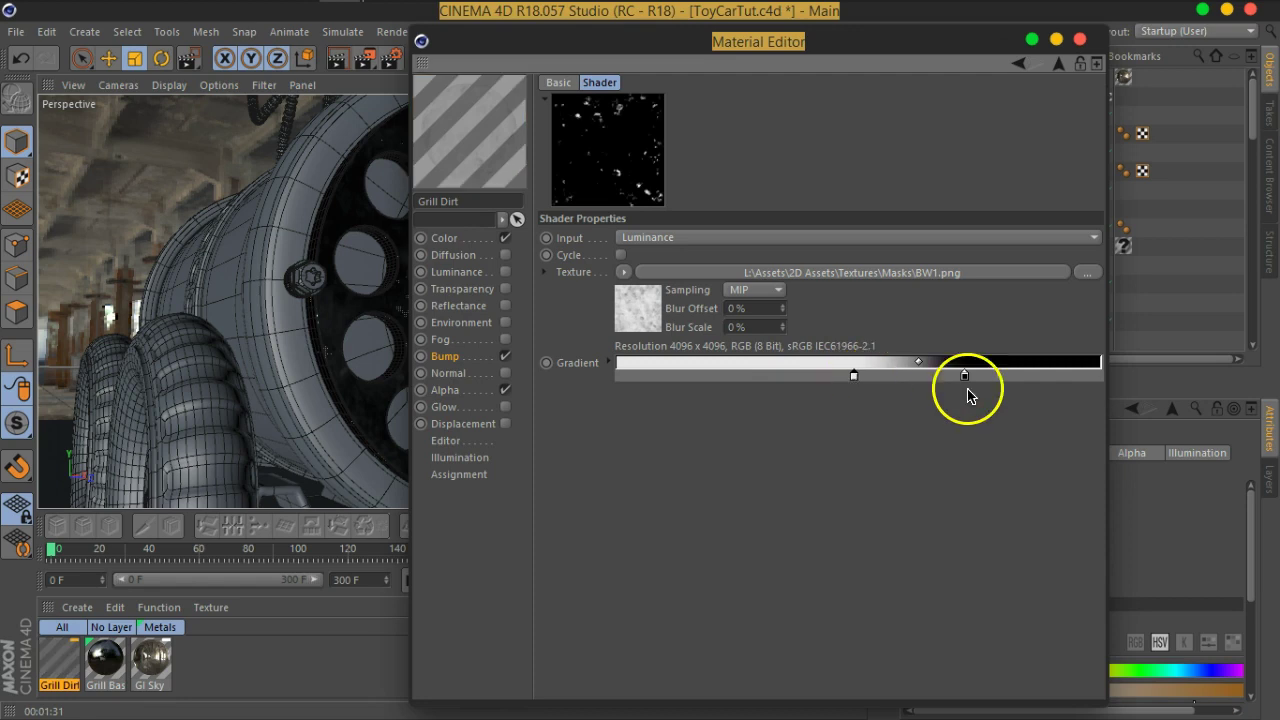
drag(964, 377, 1024, 377)
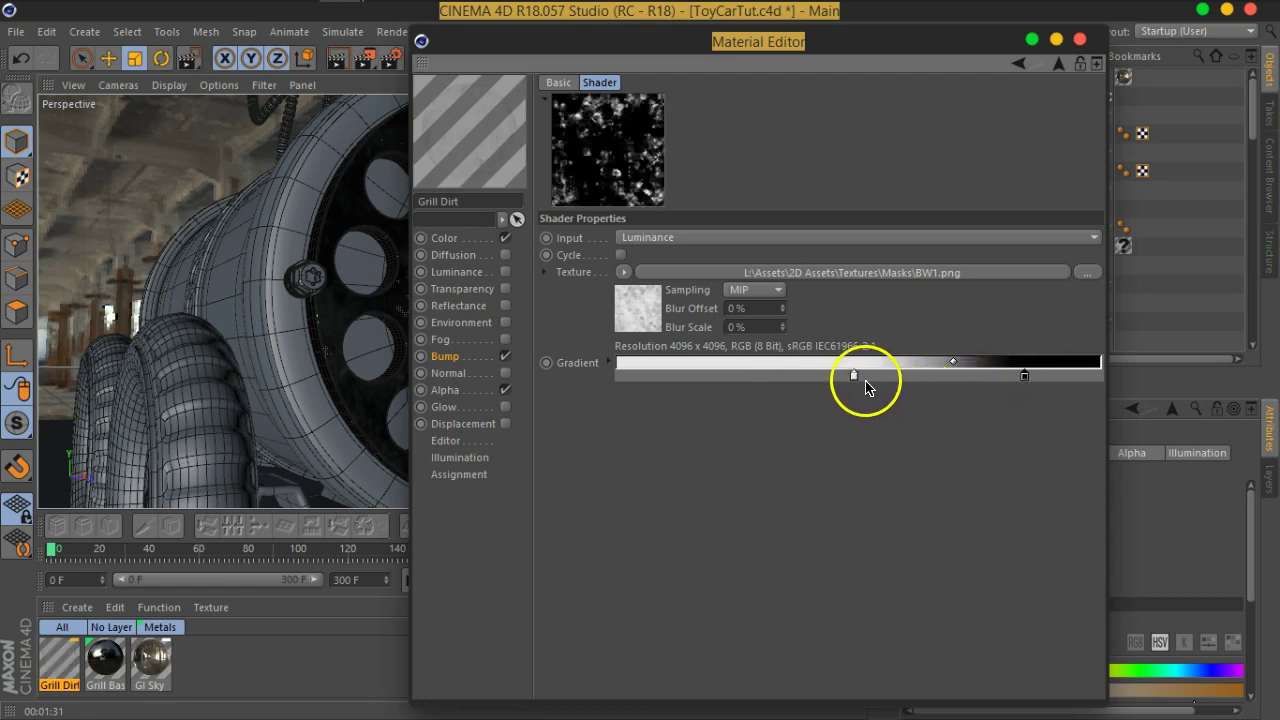
drag(853, 376, 908, 377)
drag(1024, 377, 995, 377)
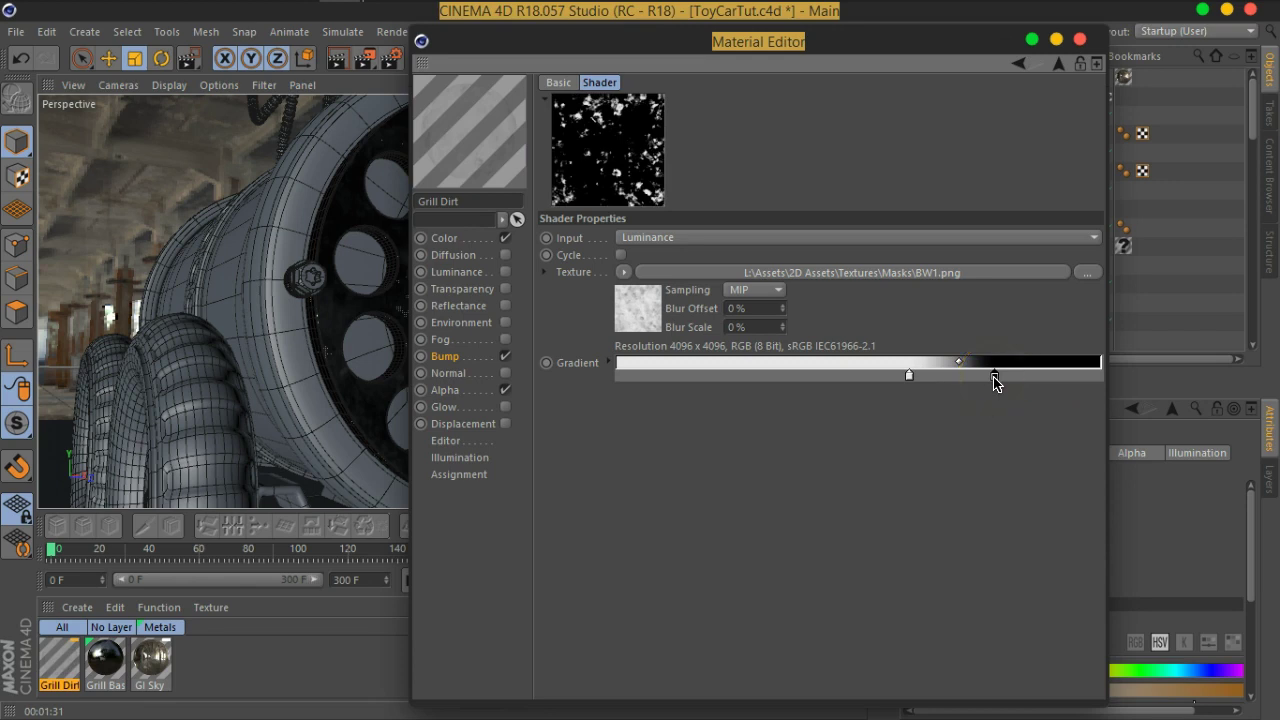
click(1079, 39)
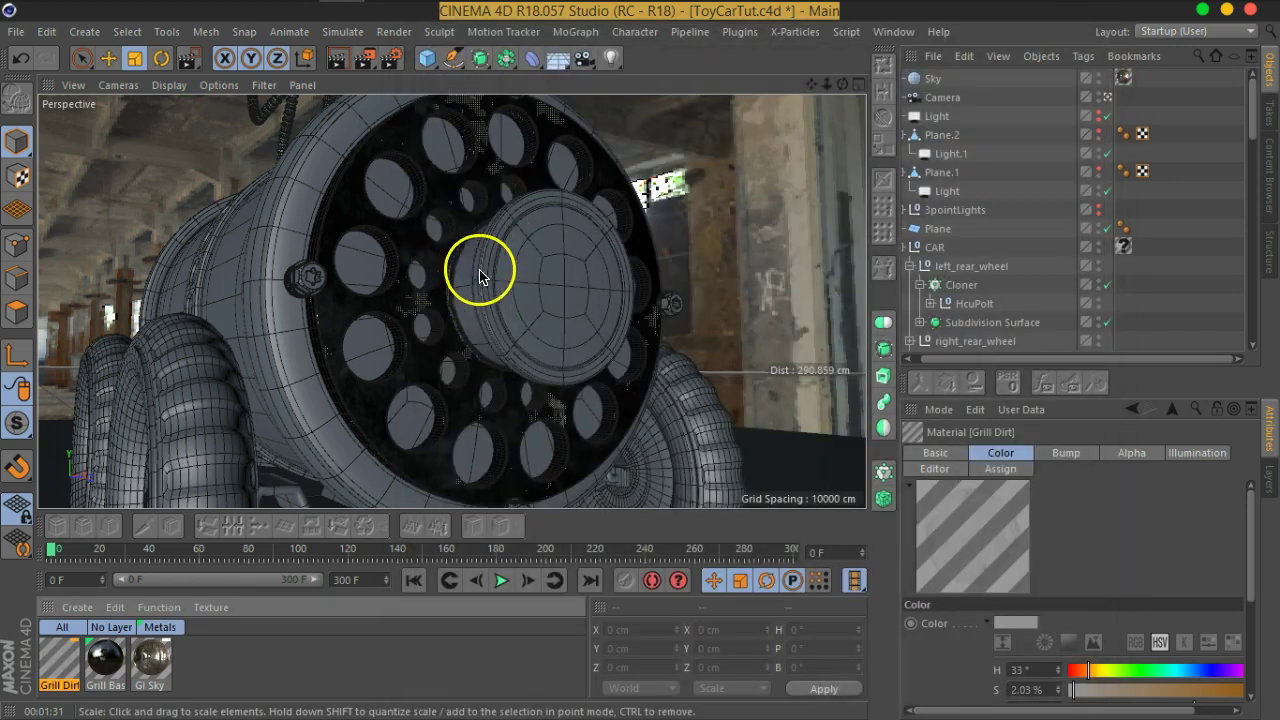
Draw a render region over the grill centre, enable Global Illumination, and test-render that region.
drag(370, 62, 423, 126)
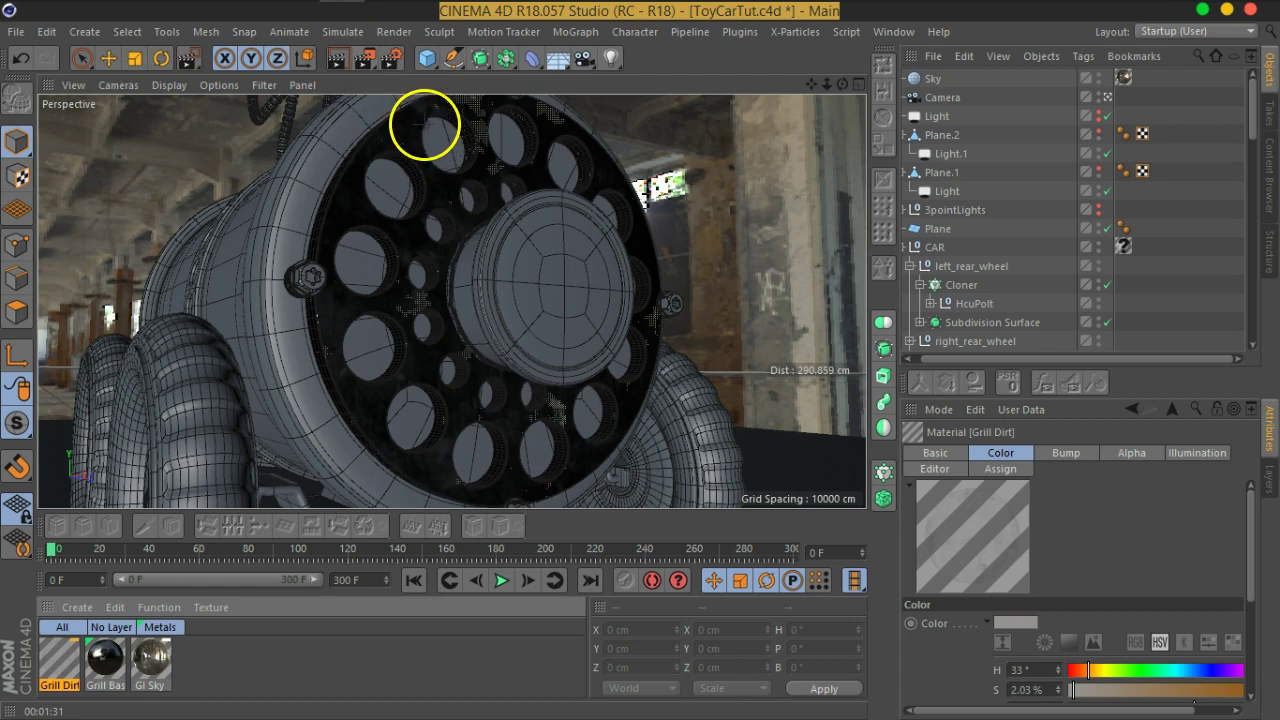
drag(297, 203, 520, 381)
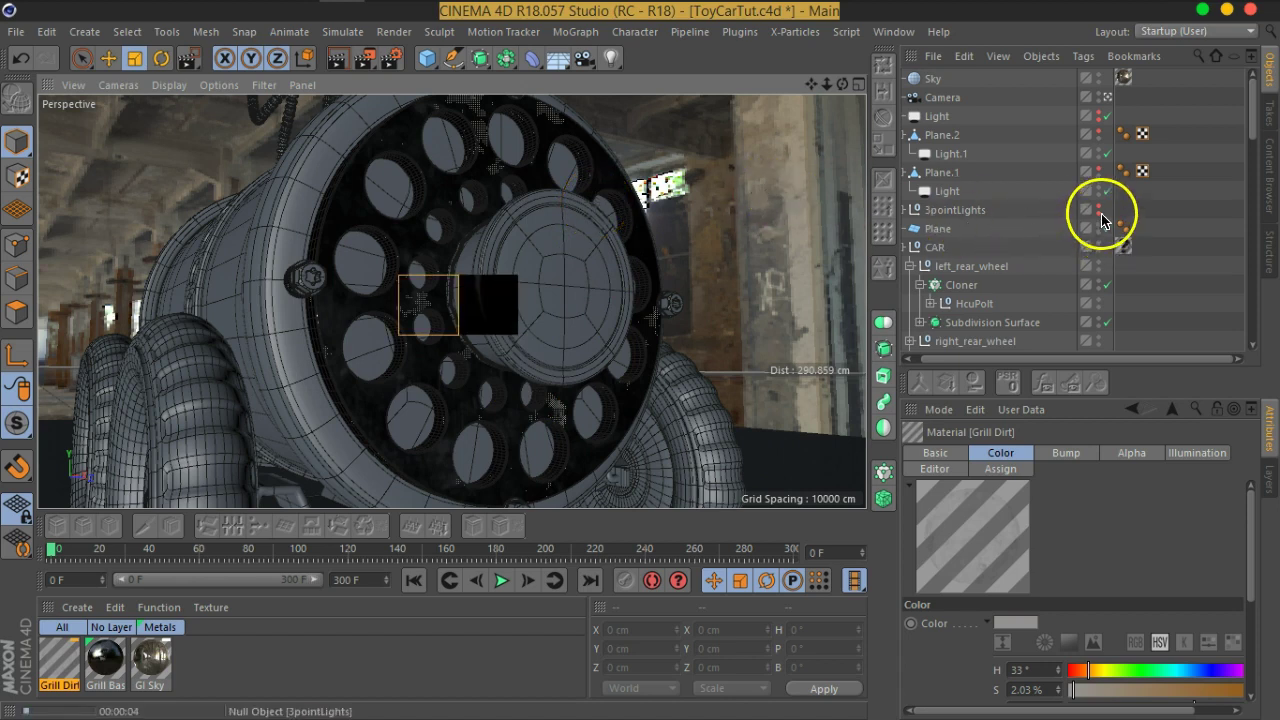
click(388, 58)
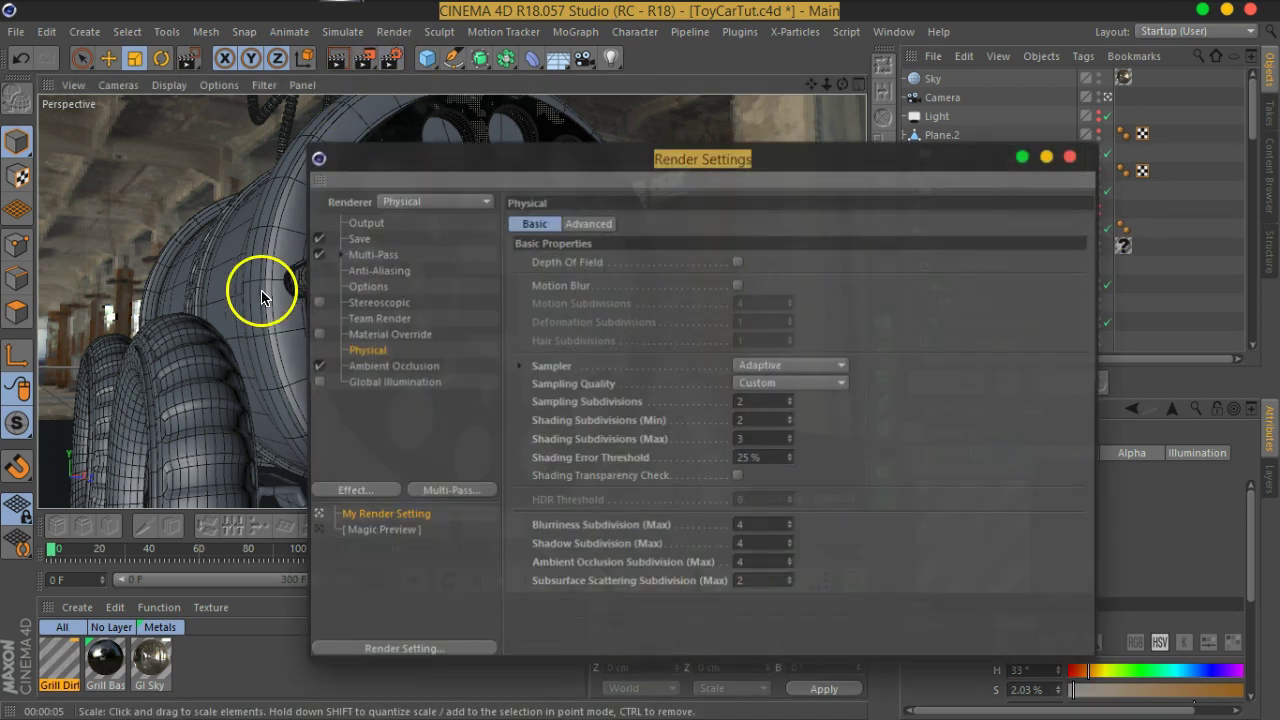
click(317, 383)
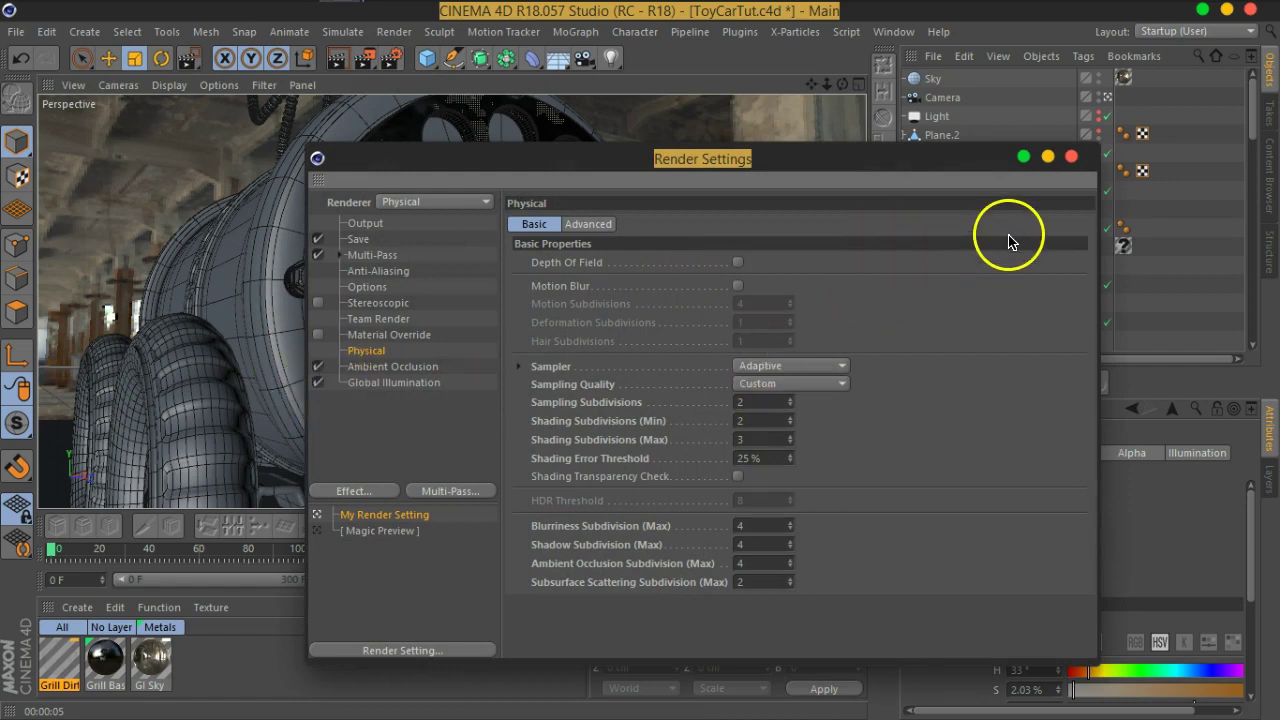
click(1071, 157)
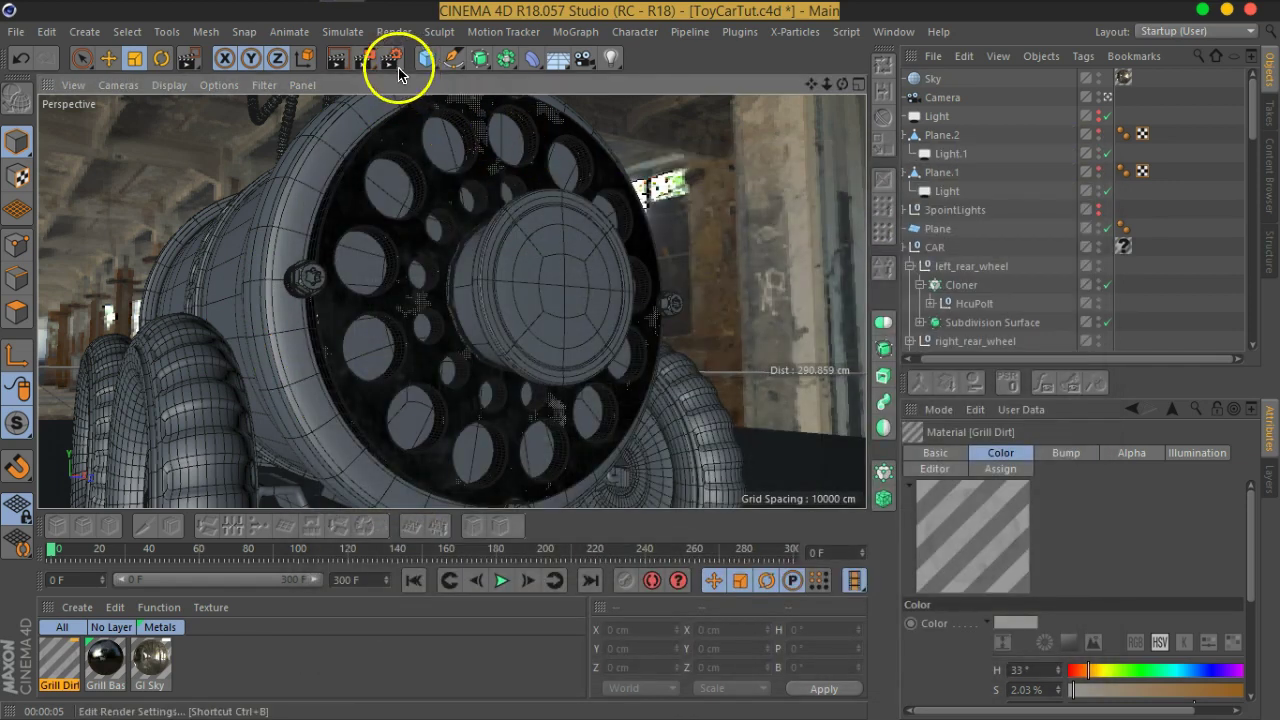
click(351, 62)
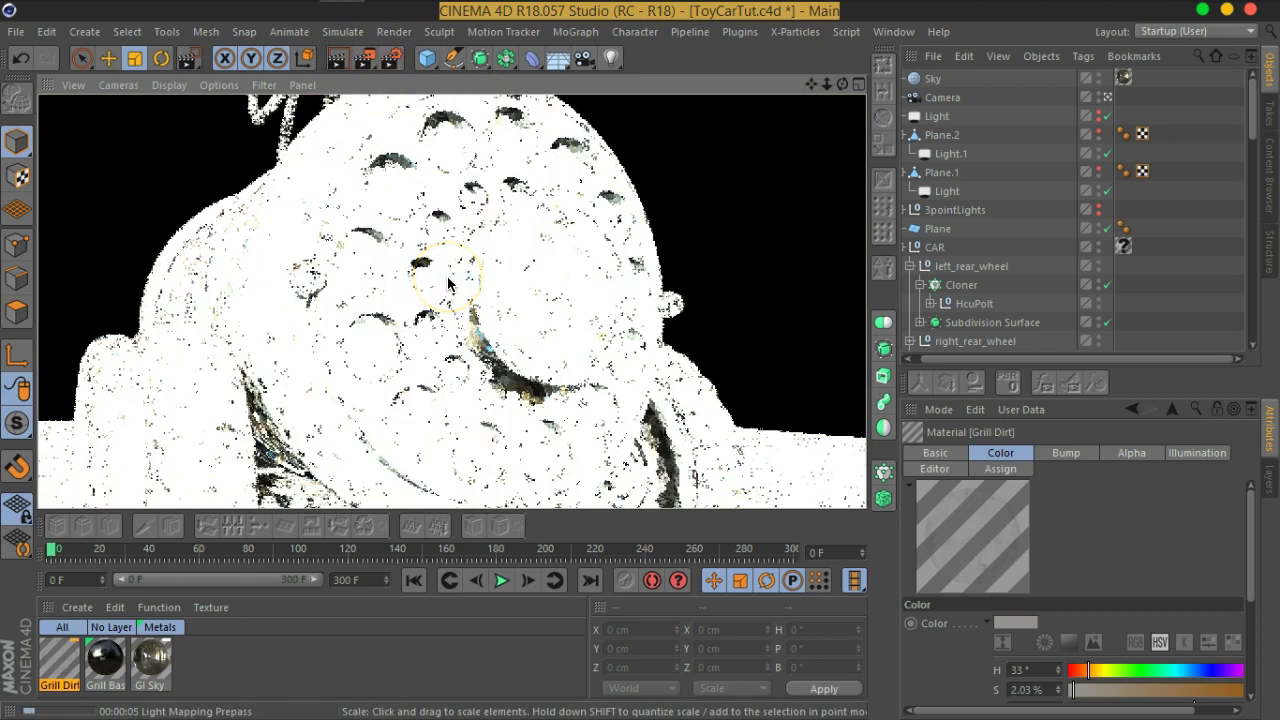
drag(443, 294, 467, 243)
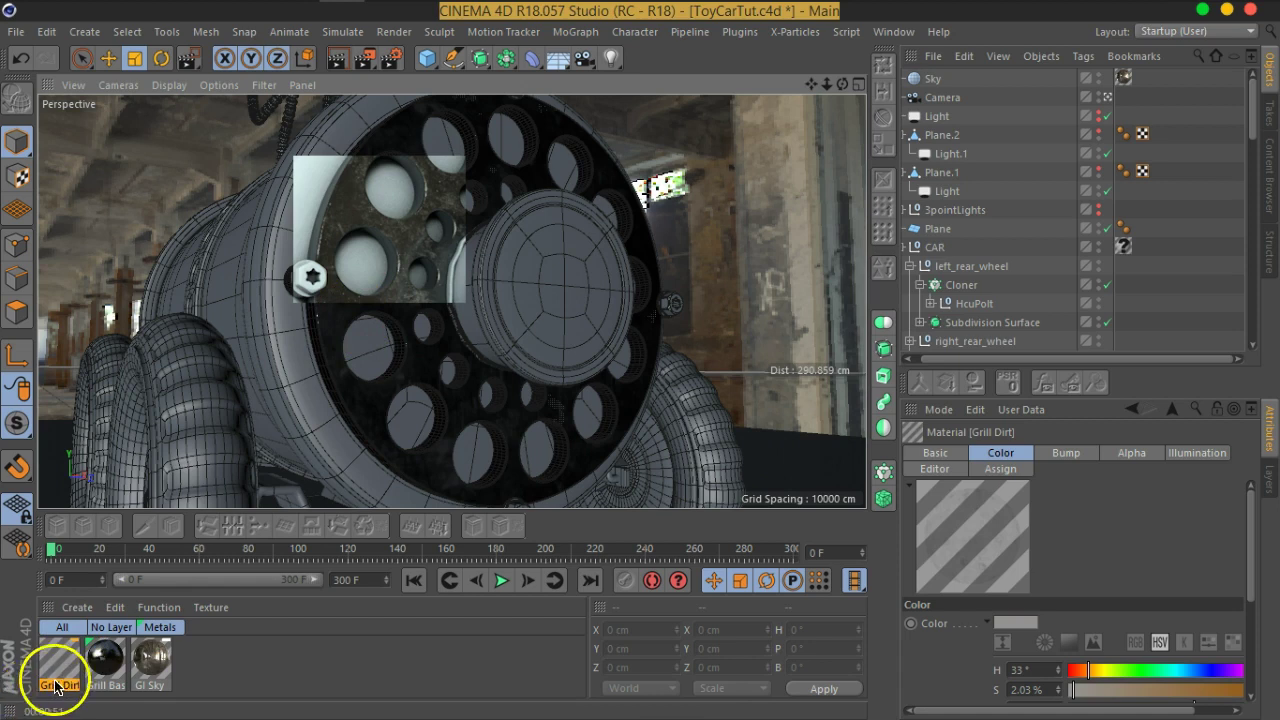
Clear the render, view the grill from the side, and ready FrontGrill's texture projection for scaling.
click(741, 284)
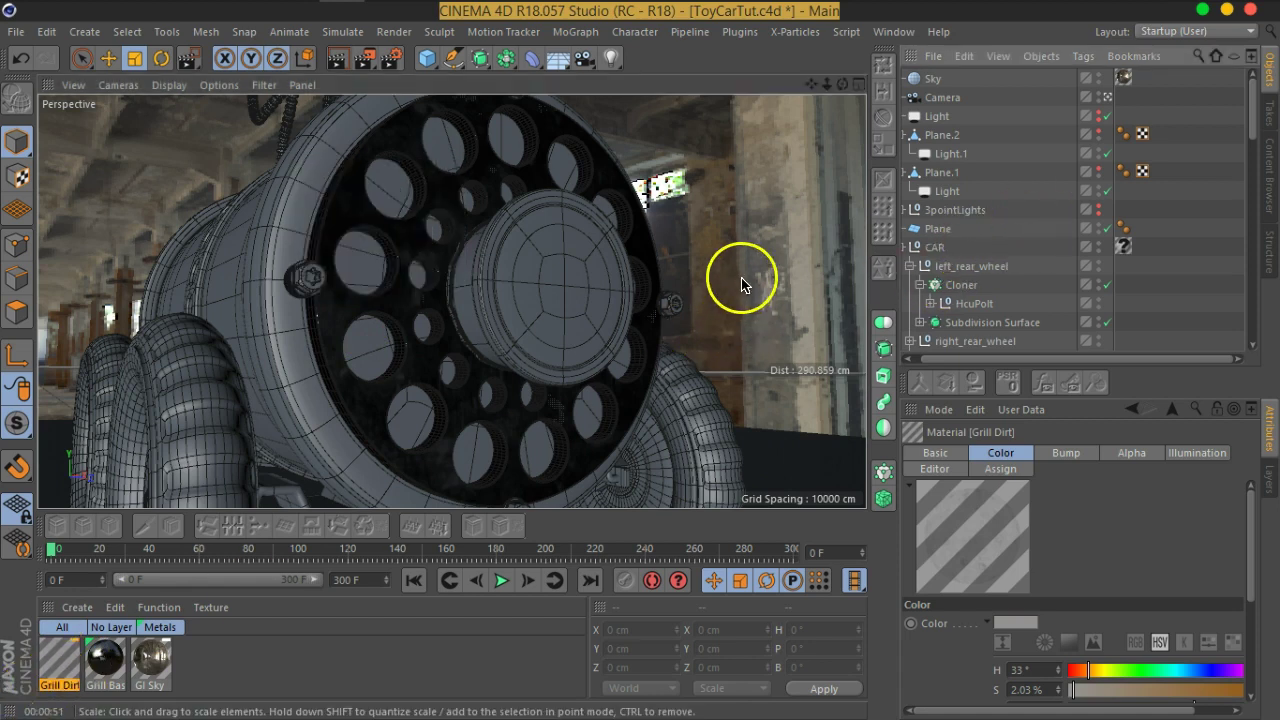
mouse_move(349, 266)
alt+mouse_down()
mouse_move(514, 314)
mouse_move(460, 315)
mouse_move(471, 286)
mouse_move(457, 286)
mouse_move(534, 314)
mouse_move(559, 364)
mouse_move(434, 209)
alt+mouse_up()
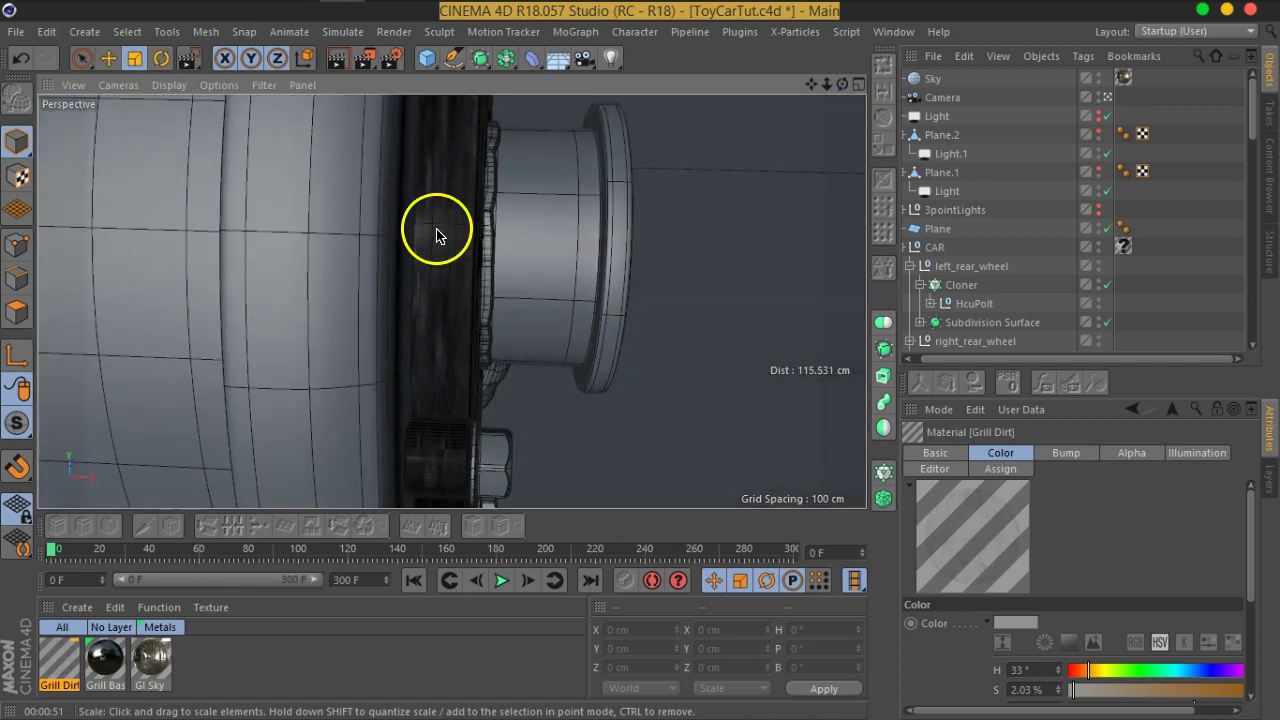
scroll(1150, 280, down, 5)
scroll(1166, 278, down, 5)
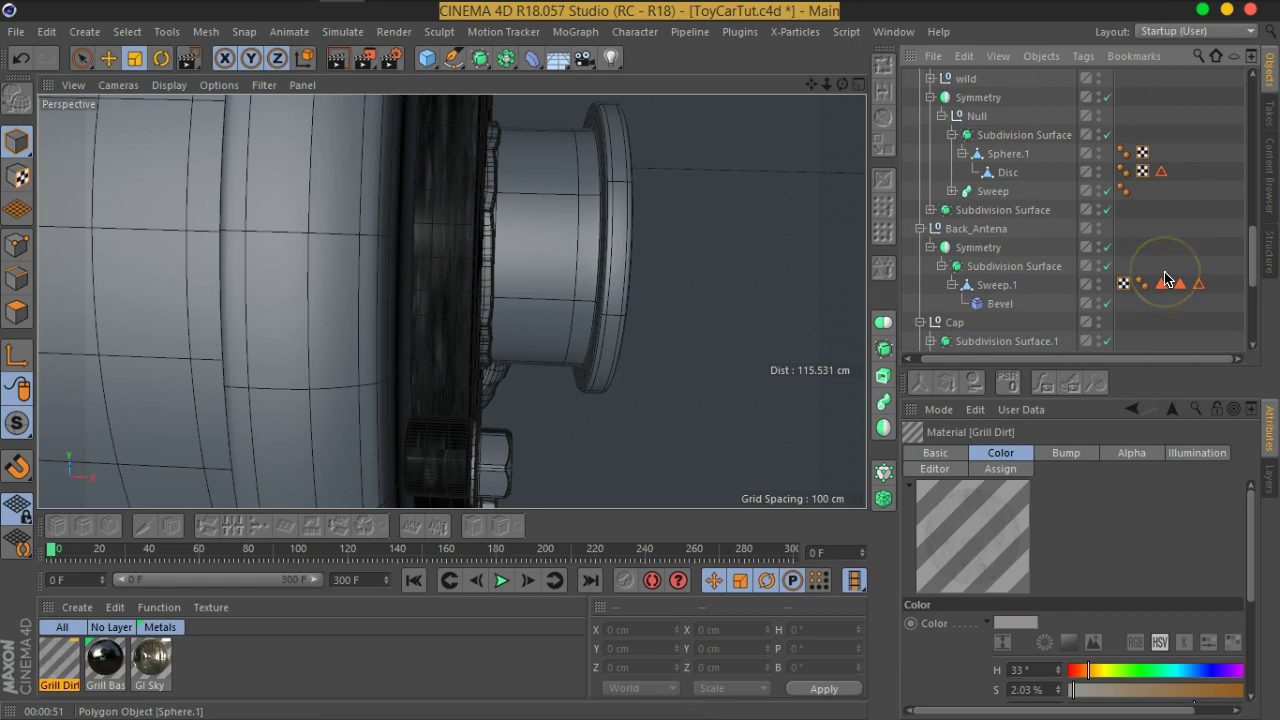
scroll(1166, 280, down, 5)
click(1234, 229)
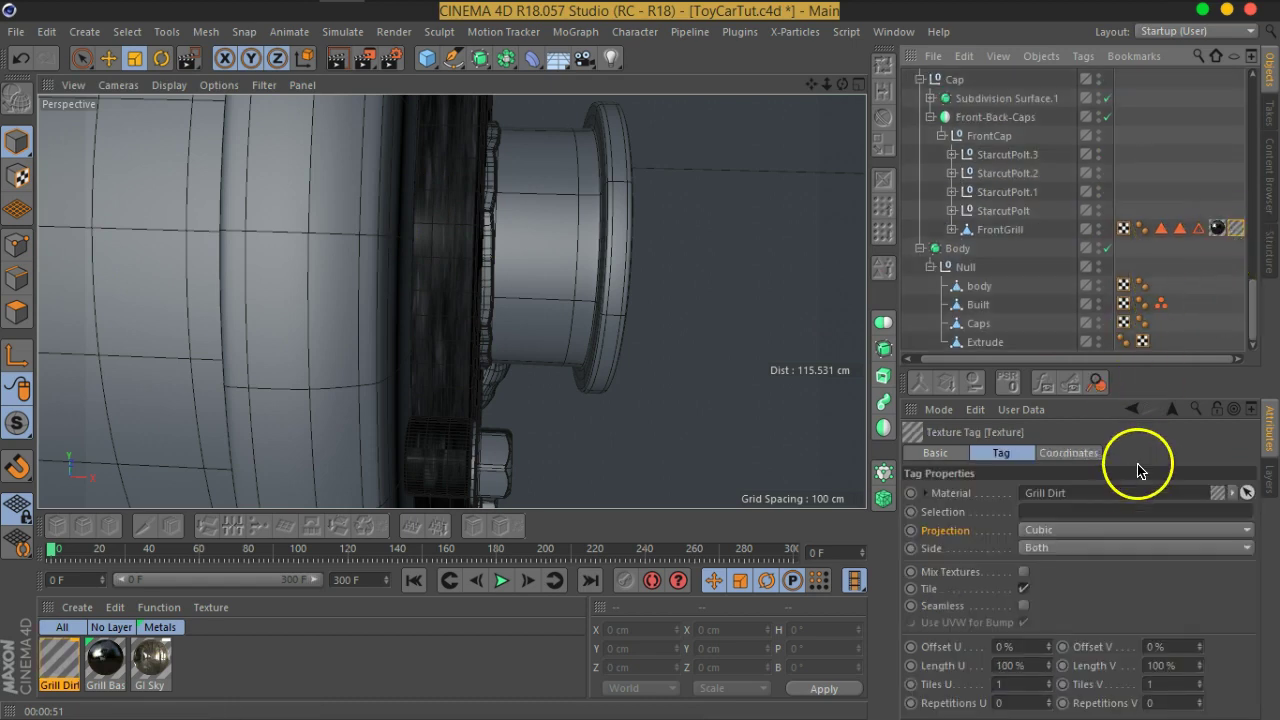
click(1000, 229)
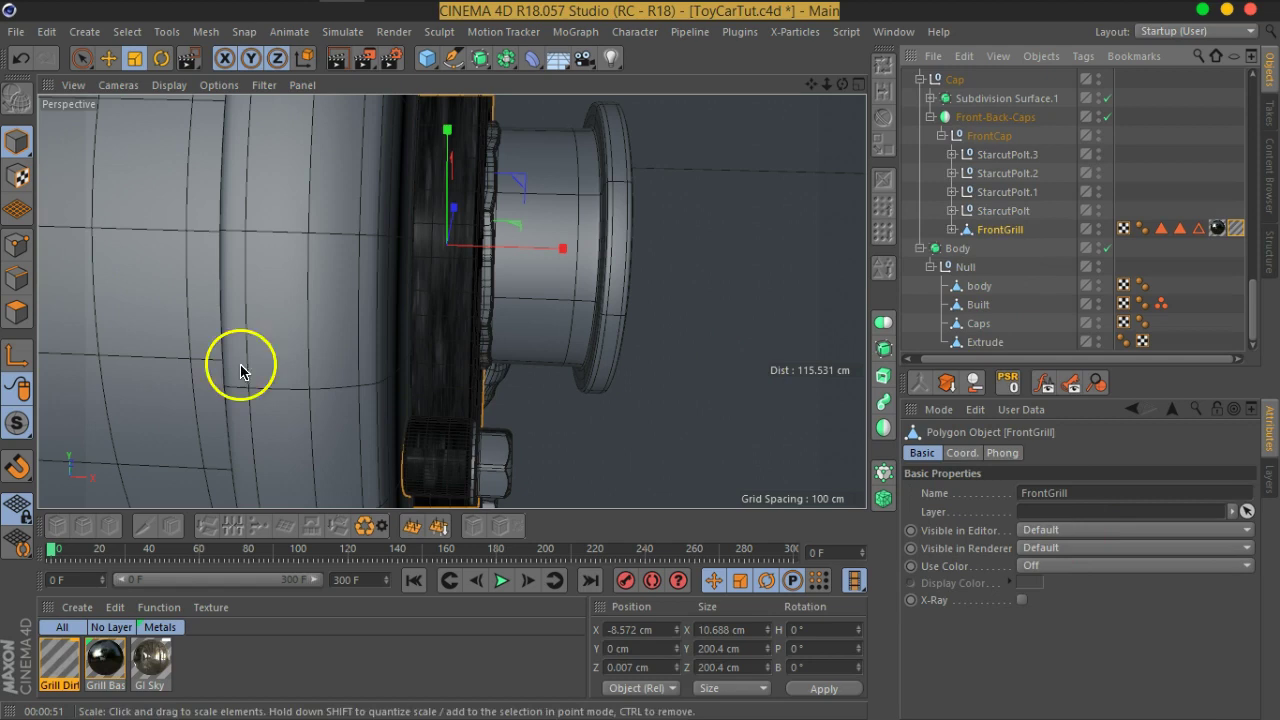
click(17, 176)
click(19, 357)
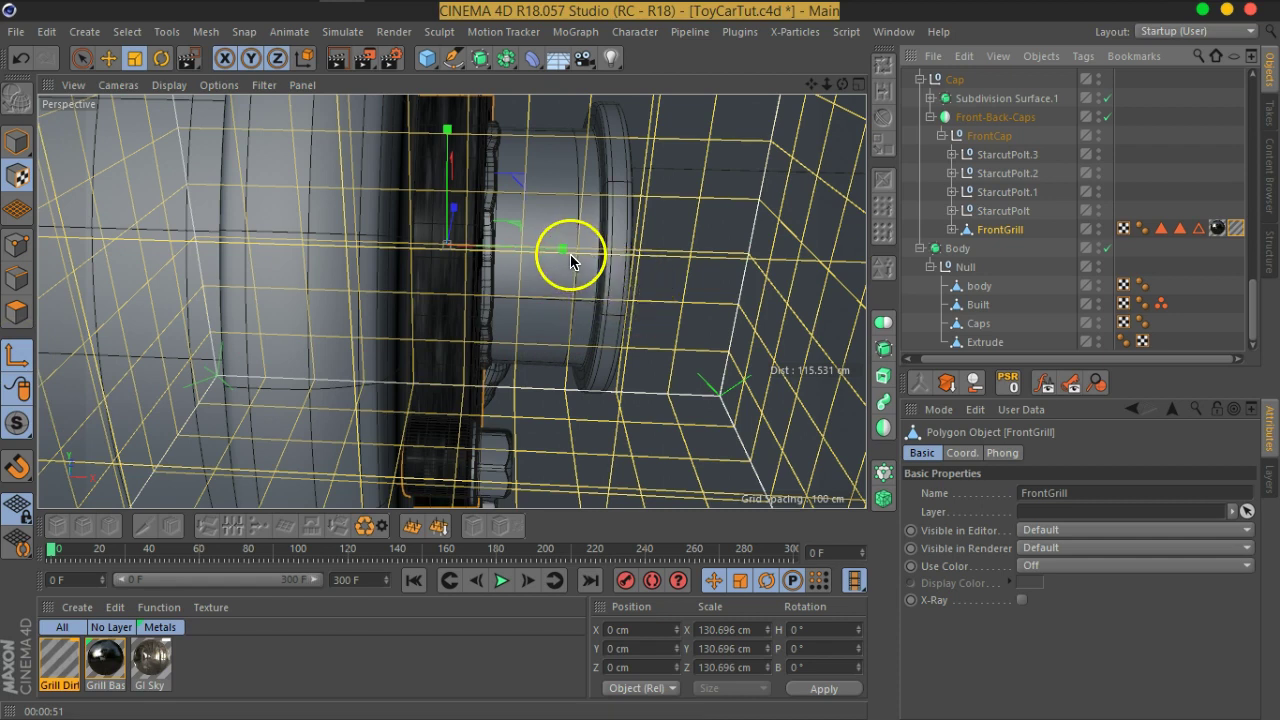
Scale the projection along Z to 94.219 cm, leaving X 131.667 cm and Y 130.696 cm.
drag(513, 264, 514, 264)
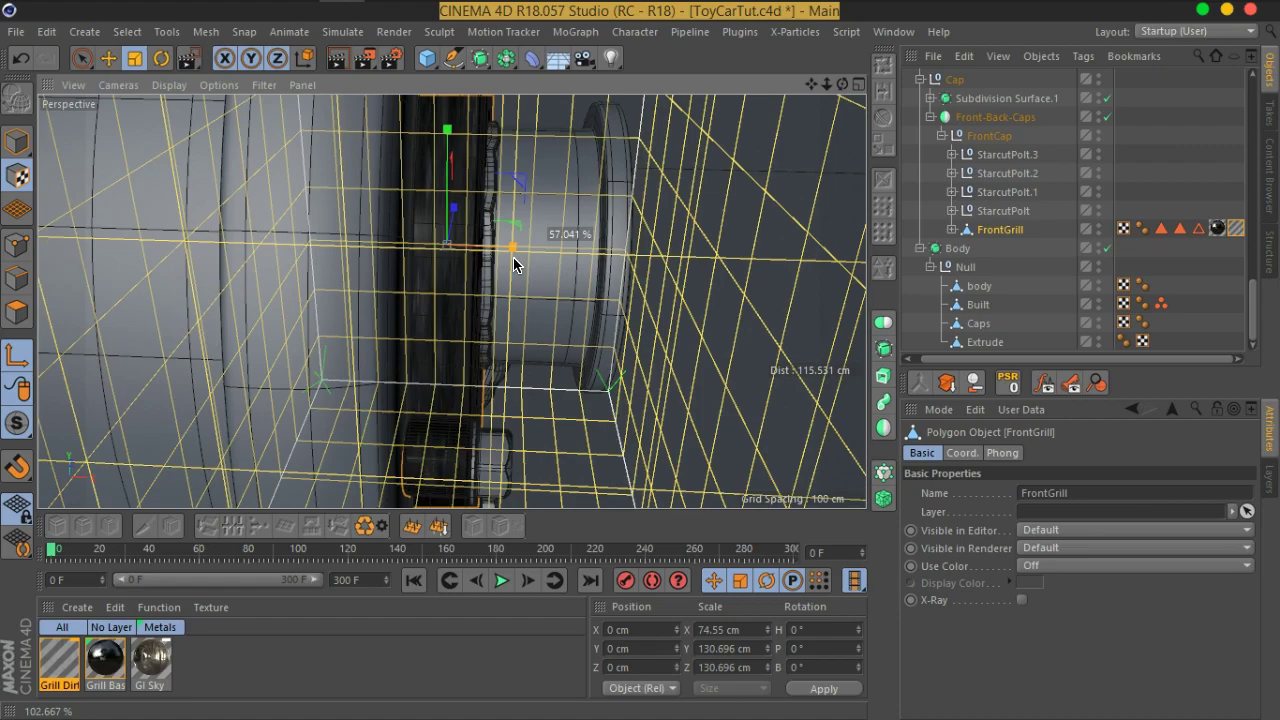
mouse_move(523, 291)
alt+mouse_down()
mouse_move(571, 323)
mouse_move(394, 314)
mouse_move(486, 266)
mouse_move(586, 243)
mouse_move(597, 254)
mouse_move(560, 343)
mouse_move(560, 317)
alt+mouse_up()
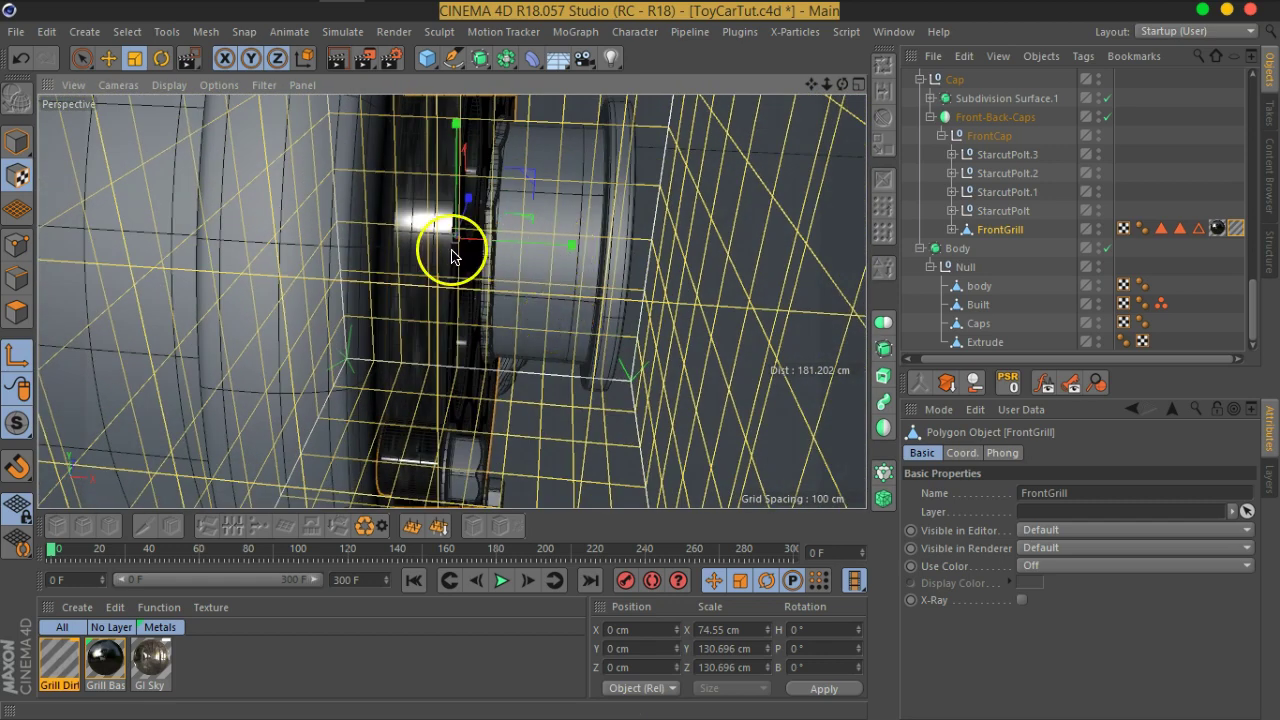
drag(451, 256, 451, 257)
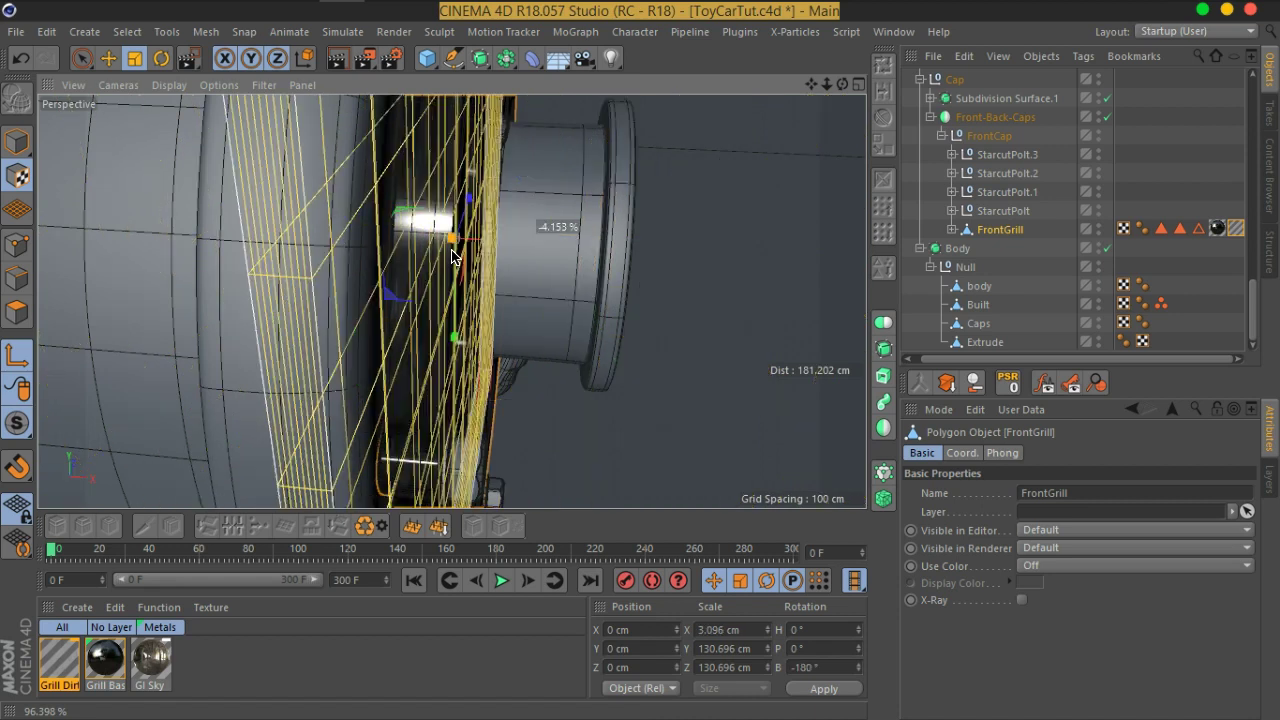
drag(585, 256, 640, 251)
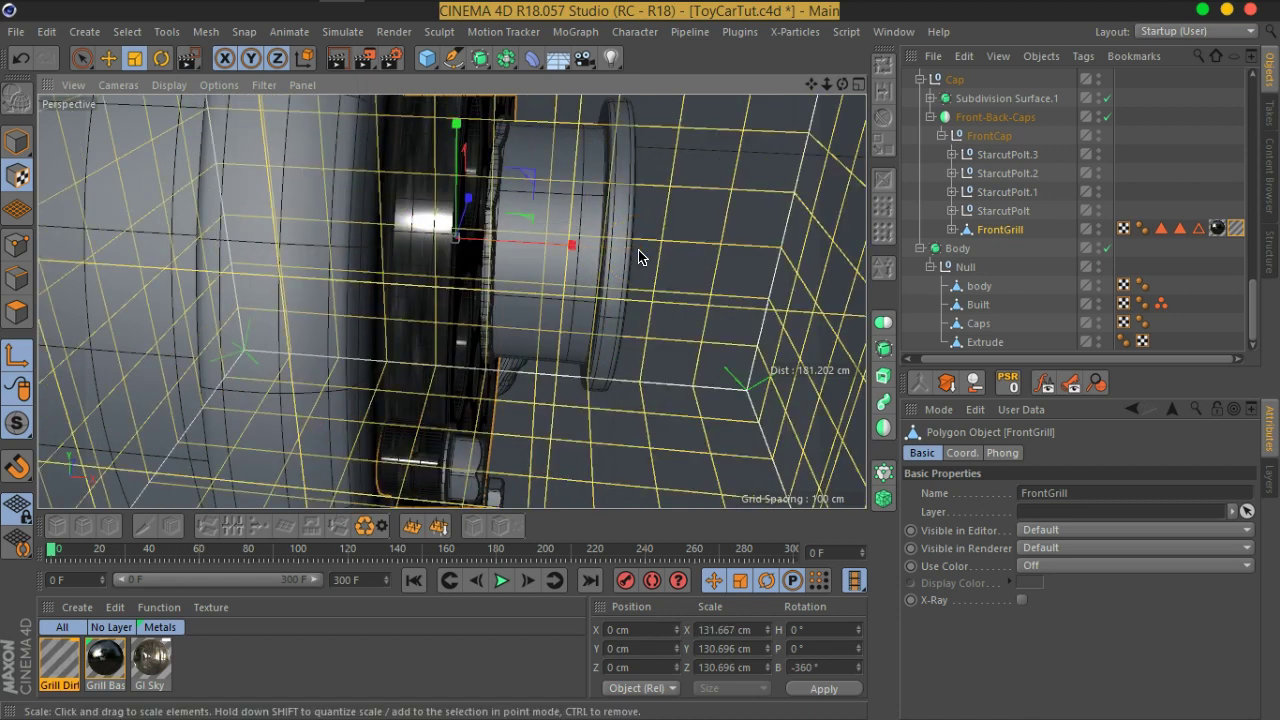
mouse_move(508, 214)
mouse_down()
mouse_move(473, 200)
mouse_move(488, 177)
mouse_up()
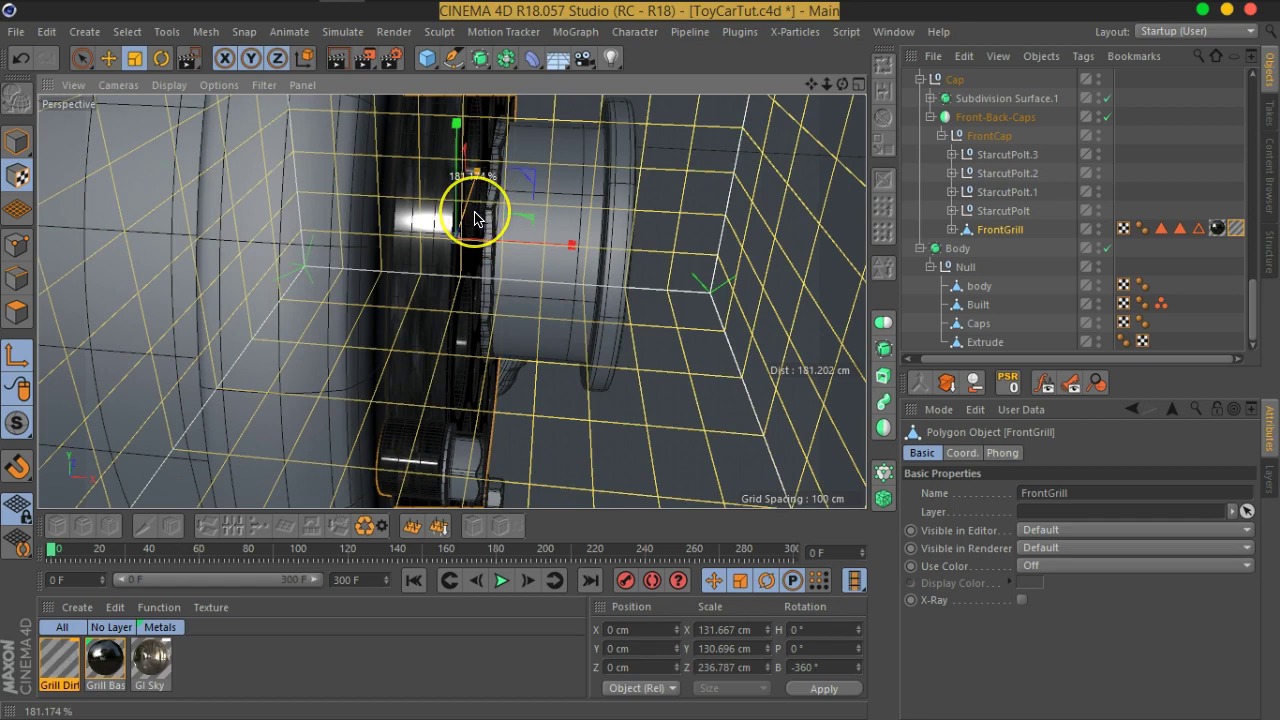
drag(475, 218, 475, 218)
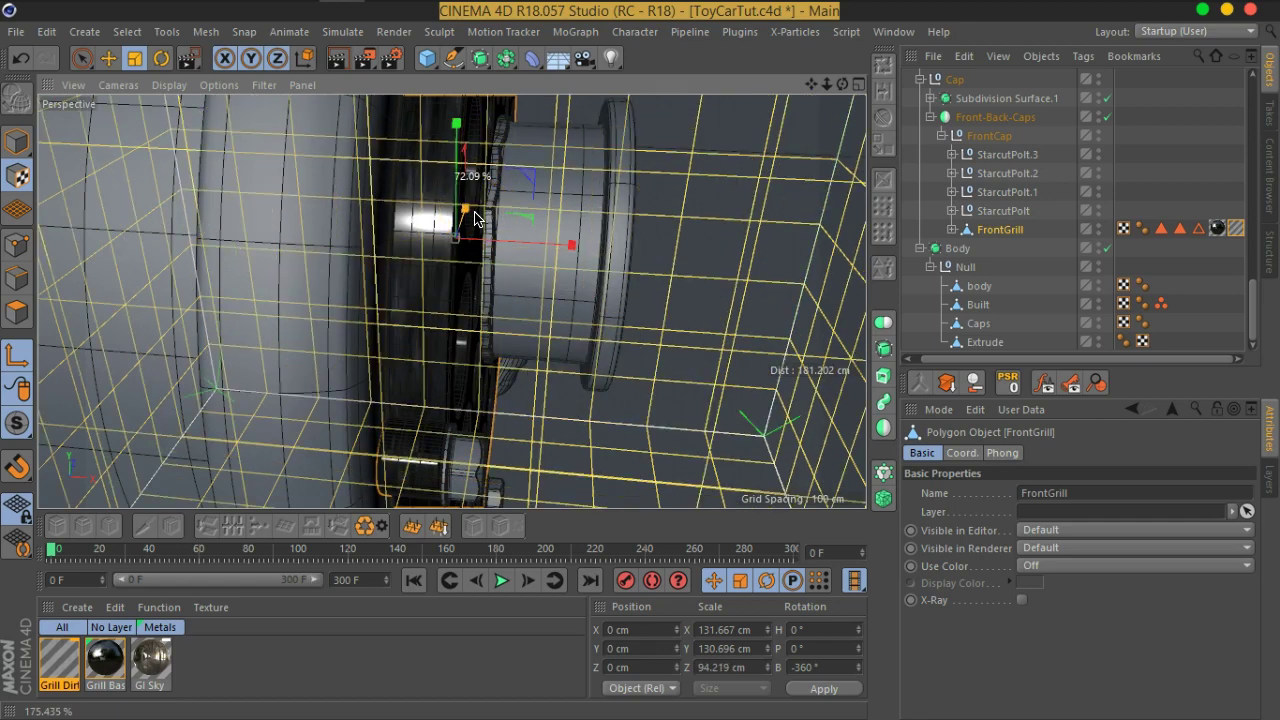
mouse_move(623, 251)
alt+mouse_down()
mouse_move(470, 242)
mouse_move(400, 200)
mouse_move(530, 285)
mouse_move(463, 200)
mouse_move(563, 349)
alt+mouse_up()
scroll(400, 205, down, 5)
scroll(423, 206, up, 5)
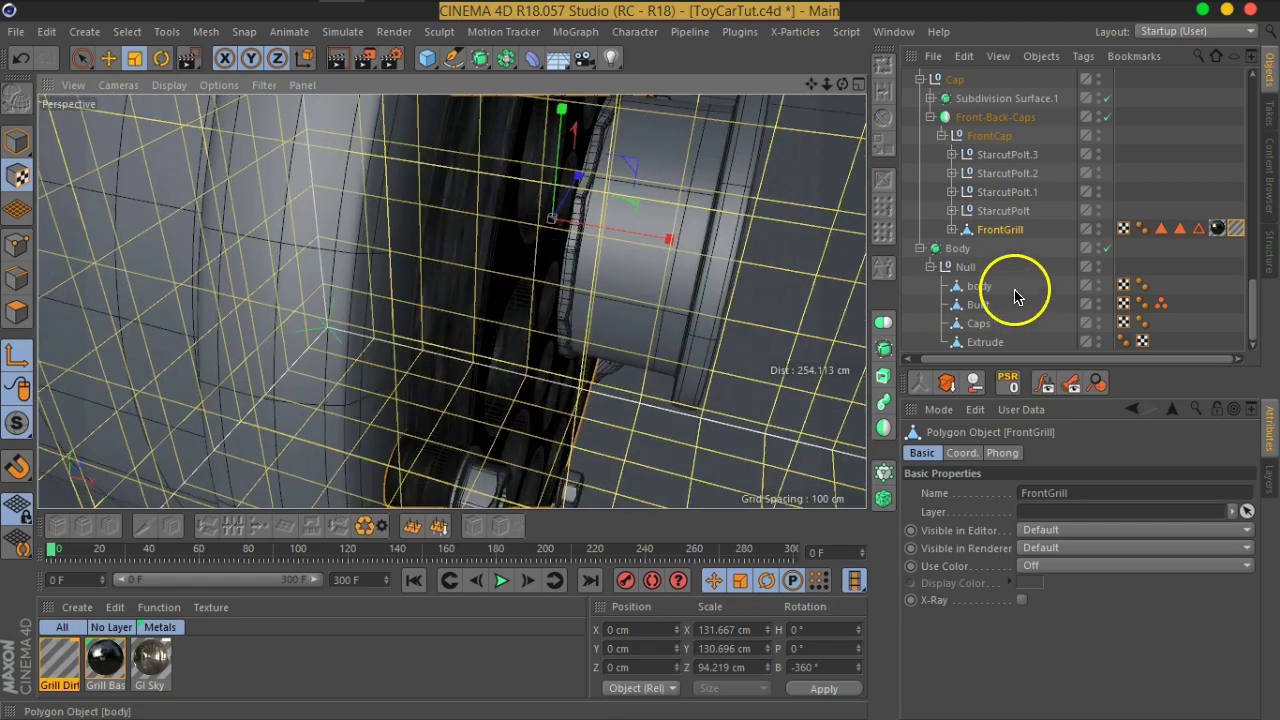
Scale the Grill Base texture projection on FrontGrill along X to 48.838 cm.
click(1216, 229)
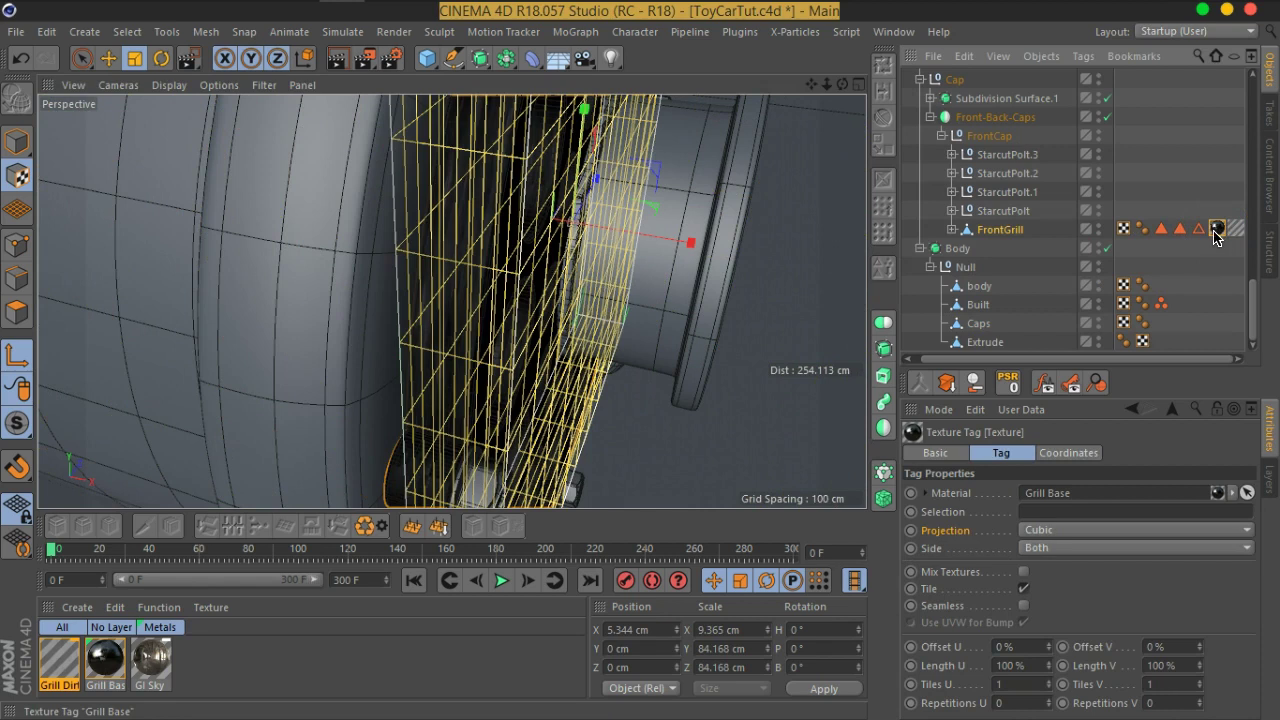
scroll(395, 306, up, 5)
alt+drag(414, 314, 420, 340)
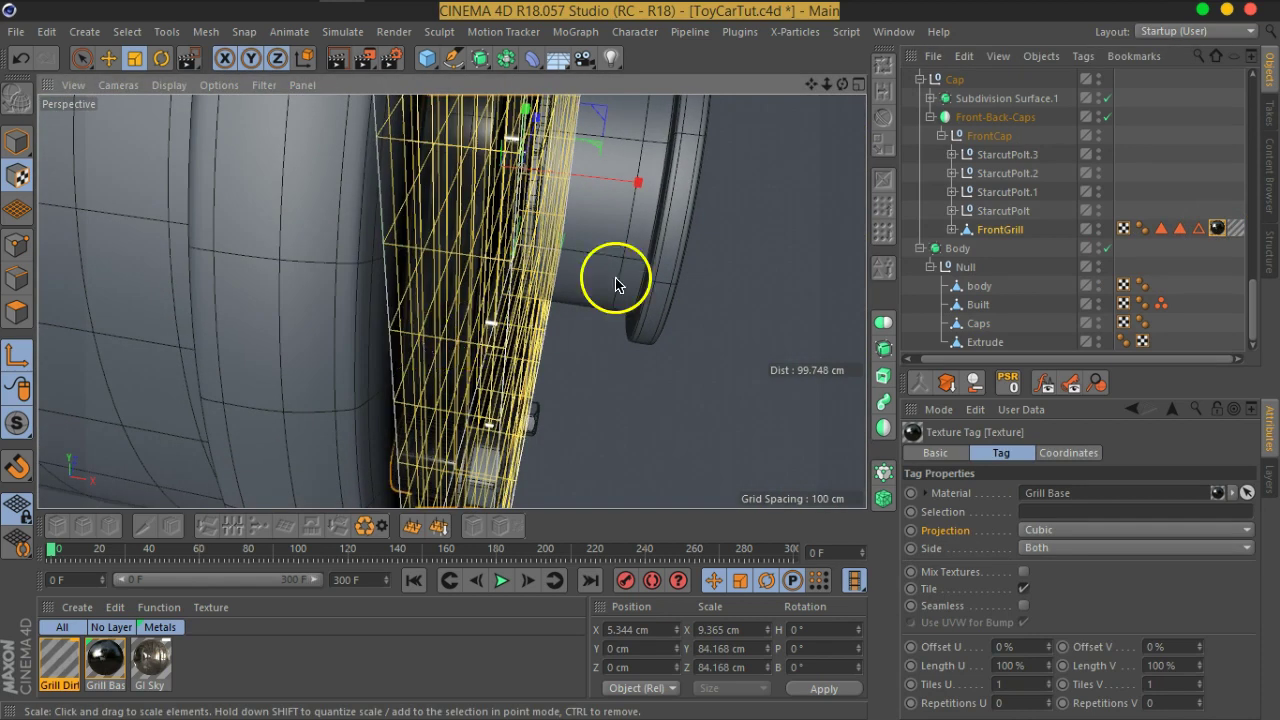
click(630, 184)
mouse_move(703, 200)
mouse_down()
mouse_move(794, 205)
mouse_move(557, 290)
mouse_move(666, 189)
mouse_move(543, 306)
mouse_move(634, 283)
mouse_move(585, 287)
mouse_up()
scroll(286, 271, up, 3)
scroll(423, 314, up, 3)
scroll(386, 257, up, 3)
scroll(386, 258, up, 3)
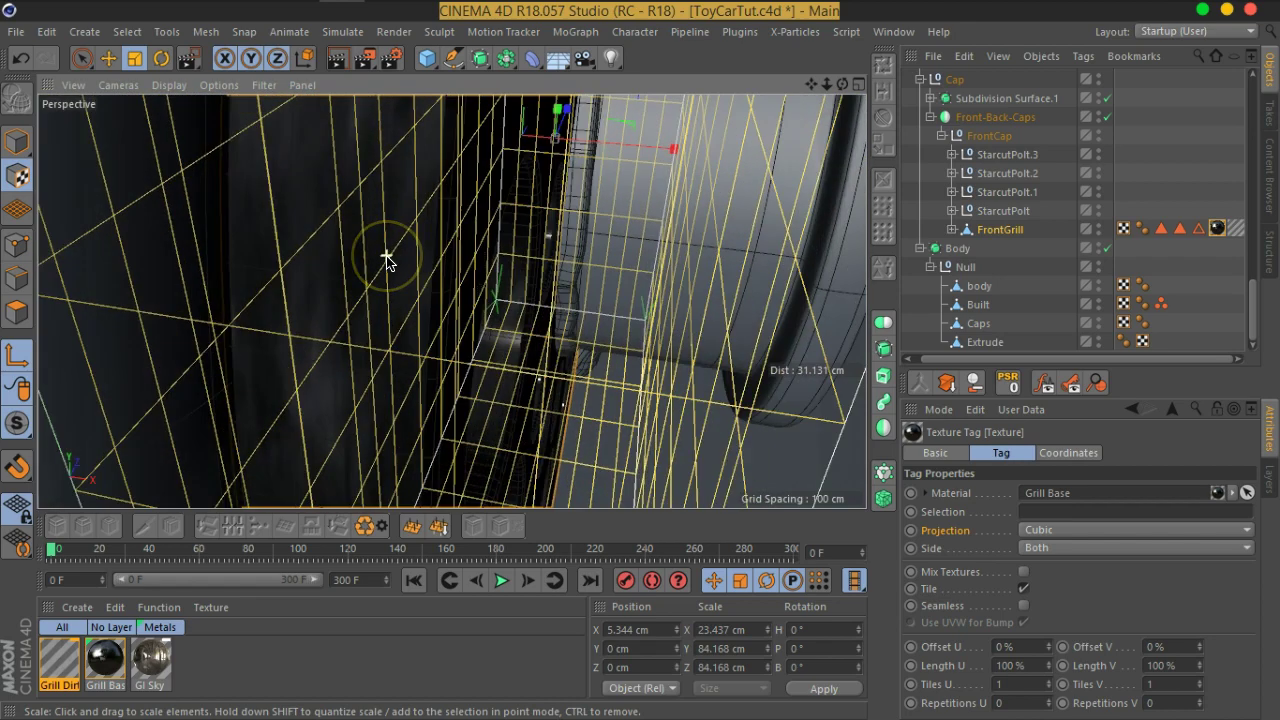
scroll(387, 259, down, 1)
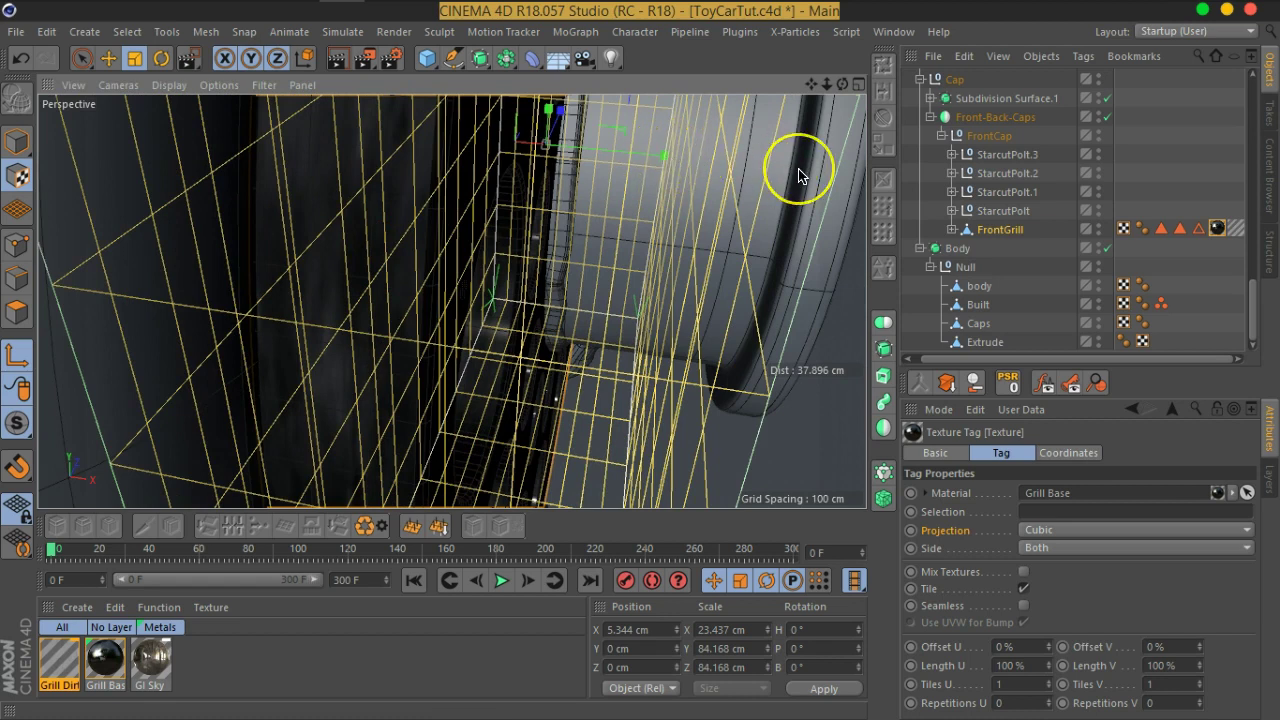
drag(798, 175, 831, 177)
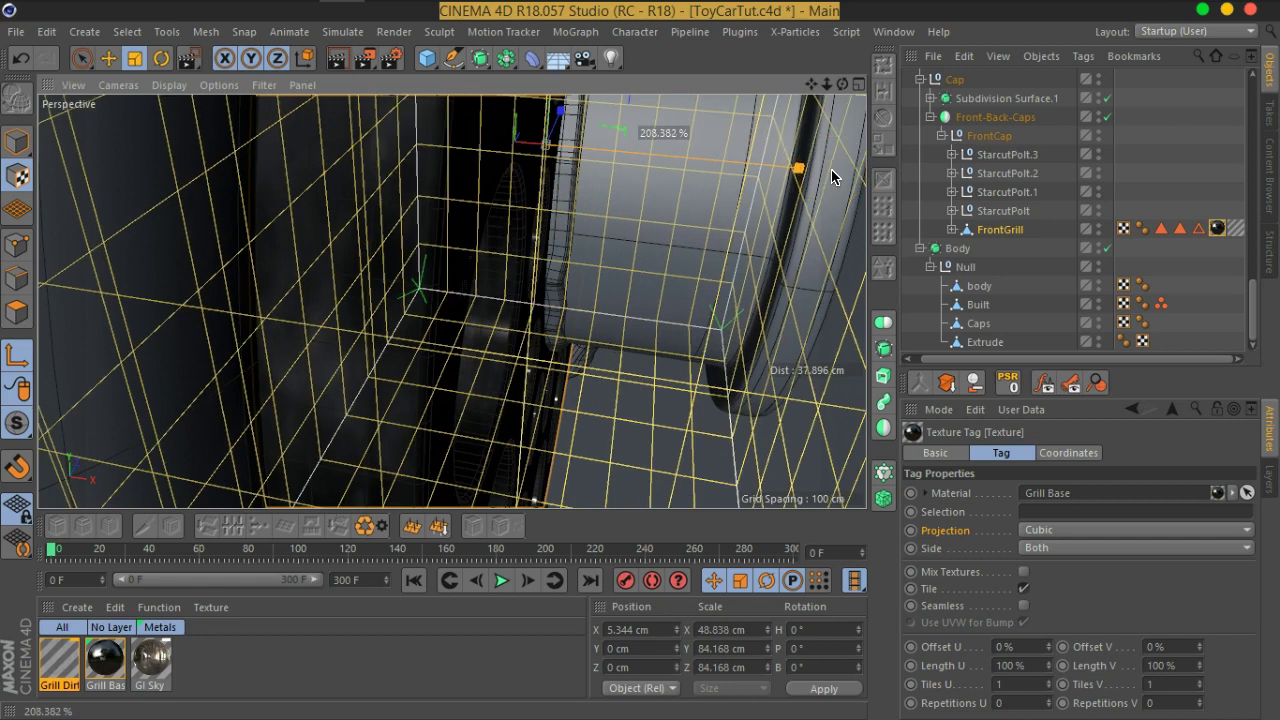
drag(1063, 229, 1063, 163)
Deselect the projection and orbit to a close front view of the wheel grill.
click(362, 371)
mouse_move(362, 371)
alt+mouse_down()
mouse_move(408, 349)
mouse_move(201, 291)
mouse_move(289, 269)
mouse_move(451, 266)
mouse_move(519, 289)
mouse_move(400, 277)
mouse_move(371, 323)
mouse_move(514, 280)
mouse_move(437, 316)
mouse_move(243, 286)
mouse_move(476, 307)
alt+mouse_up()
mouse_move(470, 298)
alt+right_down()
mouse_move(408, 266)
mouse_move(450, 340)
mouse_move(440, 318)
alt+right_up()
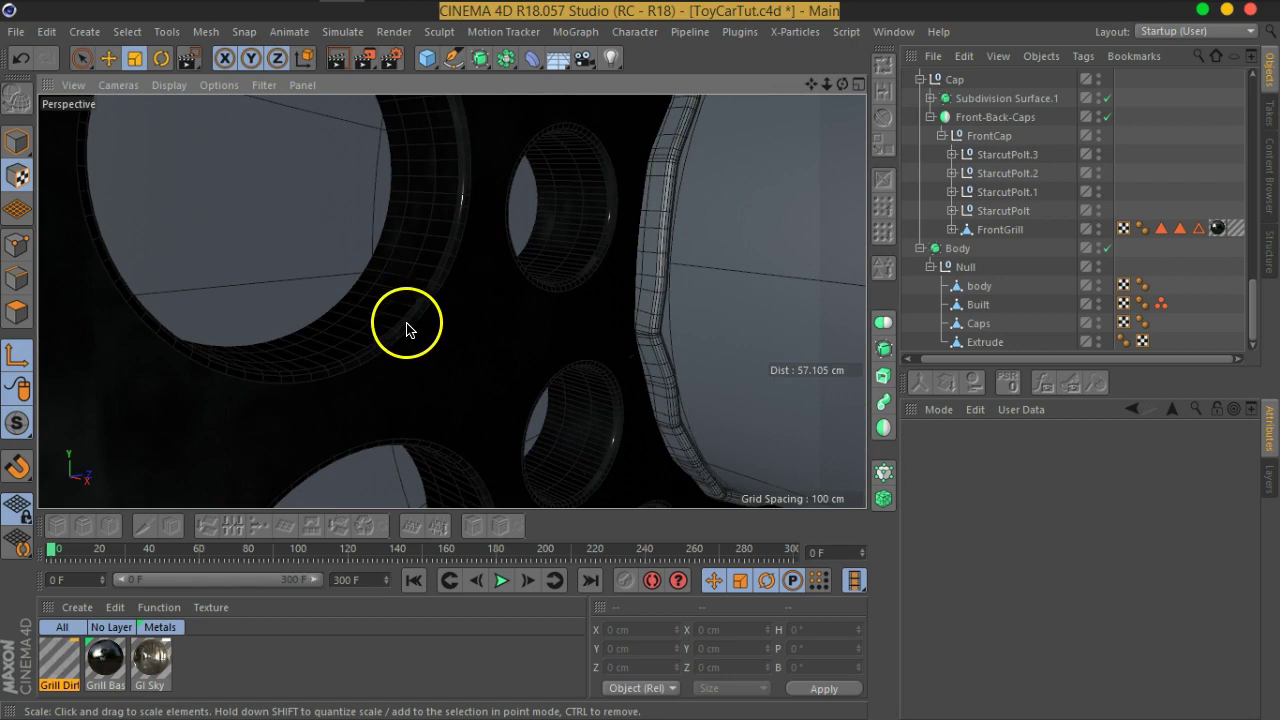
alt+right_drag(484, 276, 577, 409)
mouse_move(529, 374)
alt+right_down()
mouse_move(526, 354)
mouse_move(240, 207)
mouse_move(271, 214)
alt+right_up()
scroll(366, 303, down, 5)
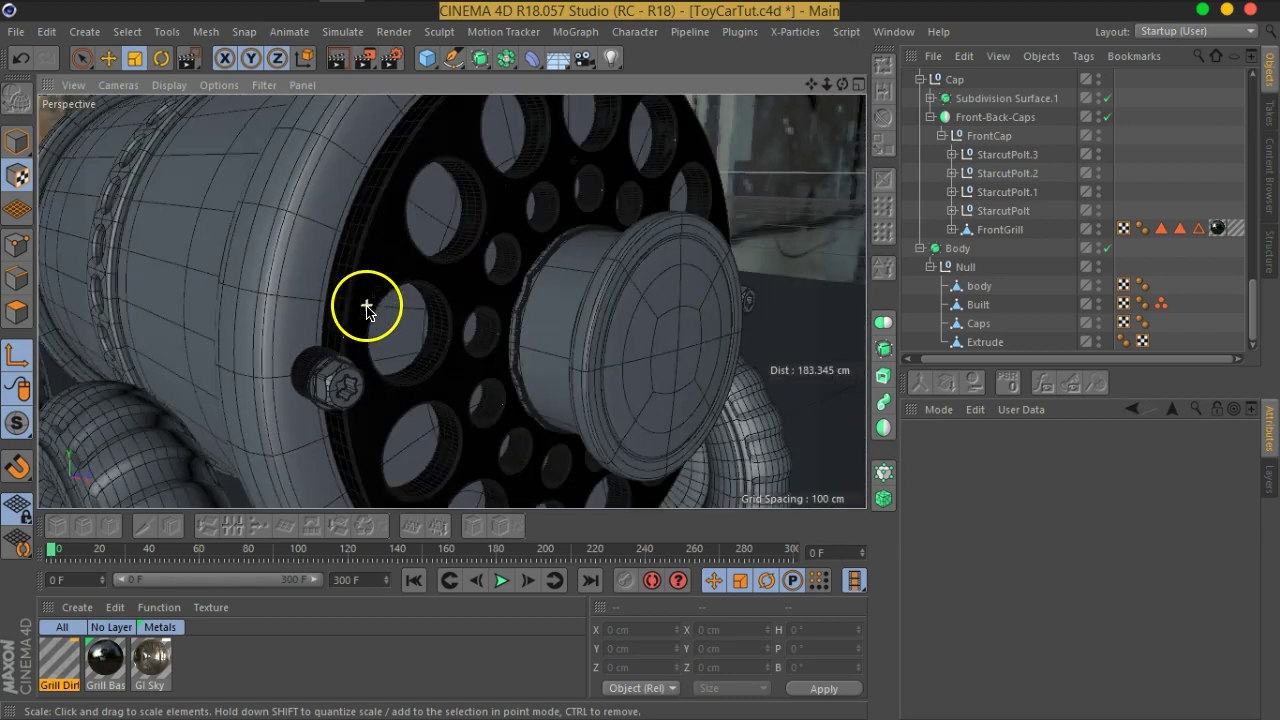
scroll(500, 335, down, 2)
mouse_move(500, 335)
alt+mouse_down()
mouse_move(406, 343)
mouse_move(420, 318)
alt+mouse_up()
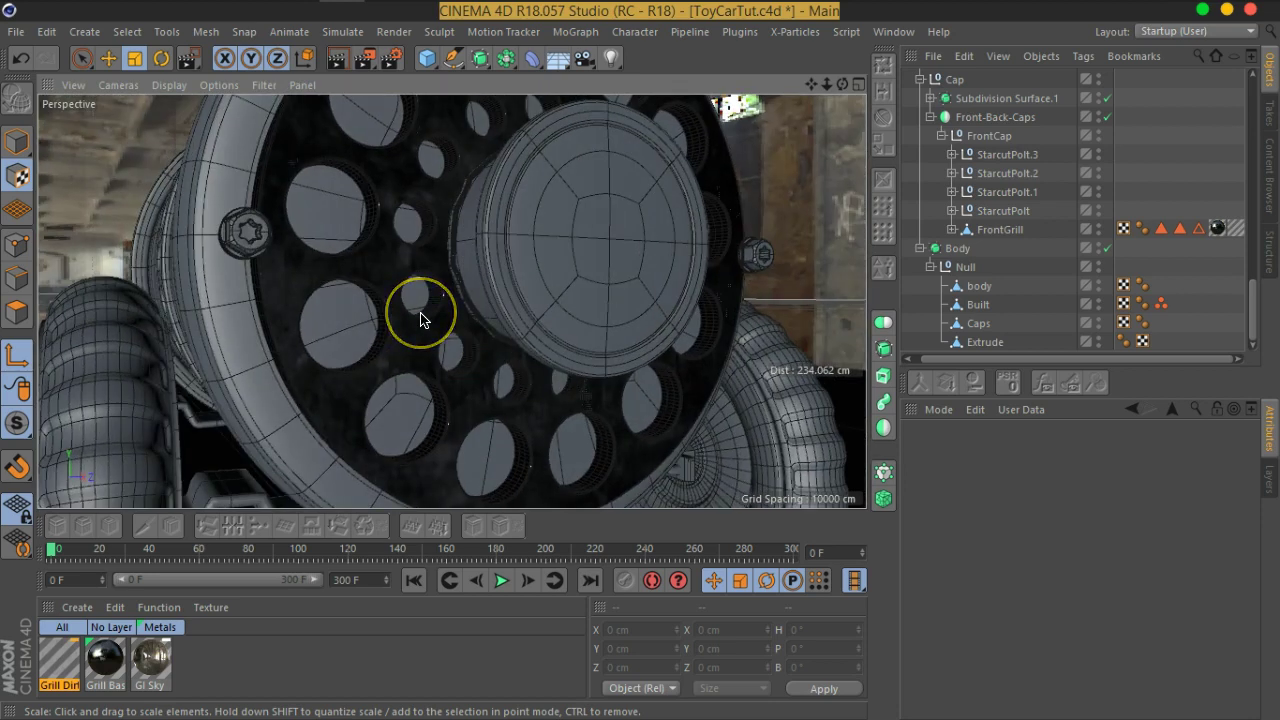
mouse_move(371, 271)
alt+mouse_down()
mouse_move(408, 214)
mouse_move(500, 286)
alt+mouse_up()
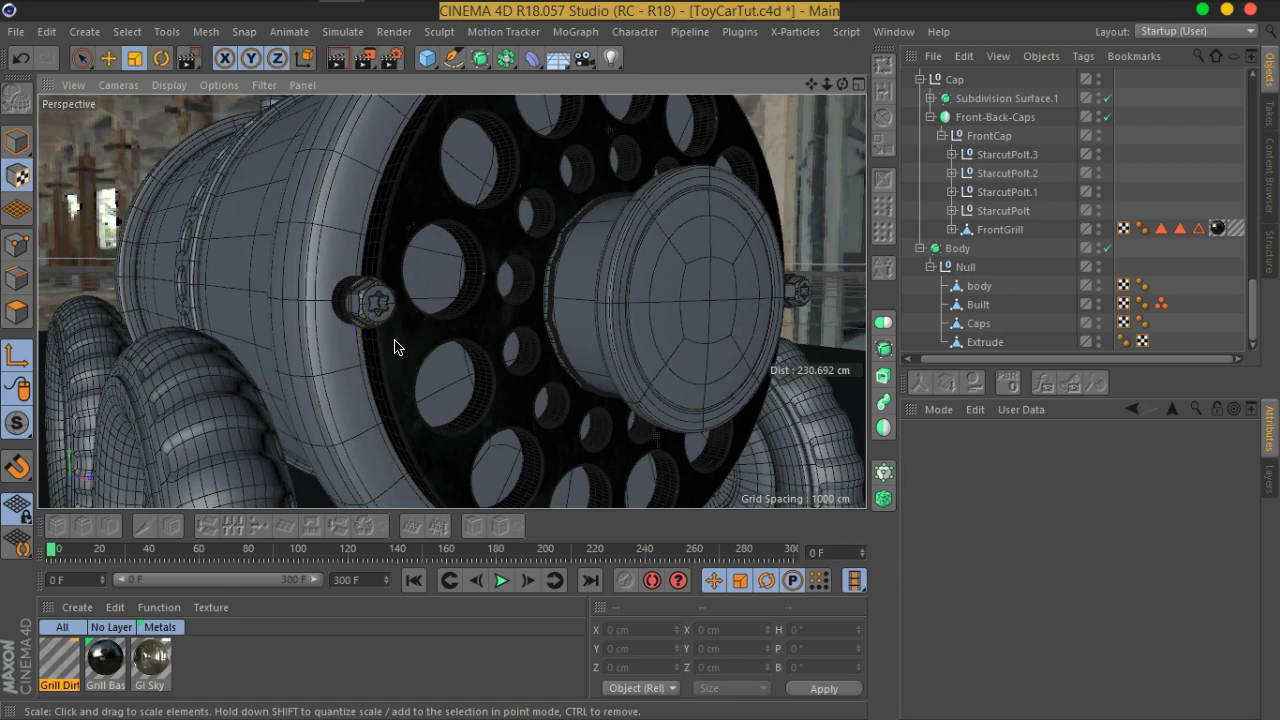
mouse_move(449, 323)
alt+mouse_down()
mouse_move(429, 266)
mouse_move(455, 290)
alt+mouse_up()
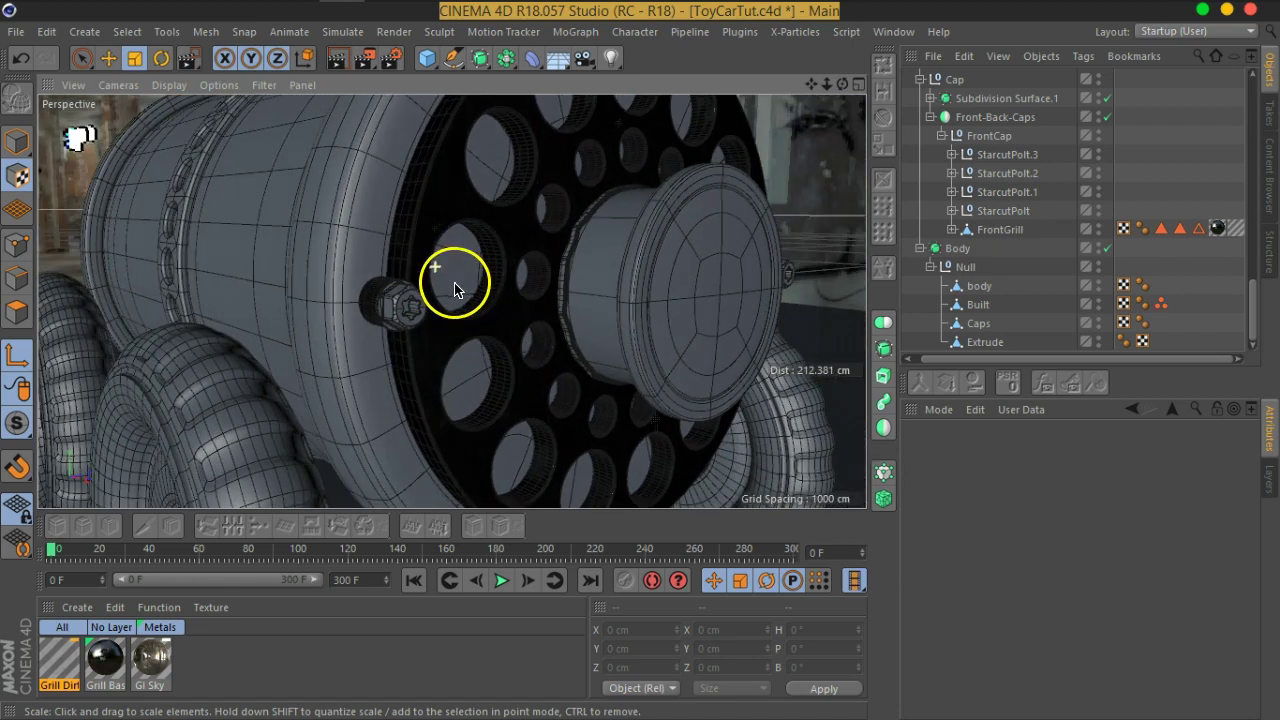
scroll(450, 277, up, 3)
scroll(573, 295, up, 2)
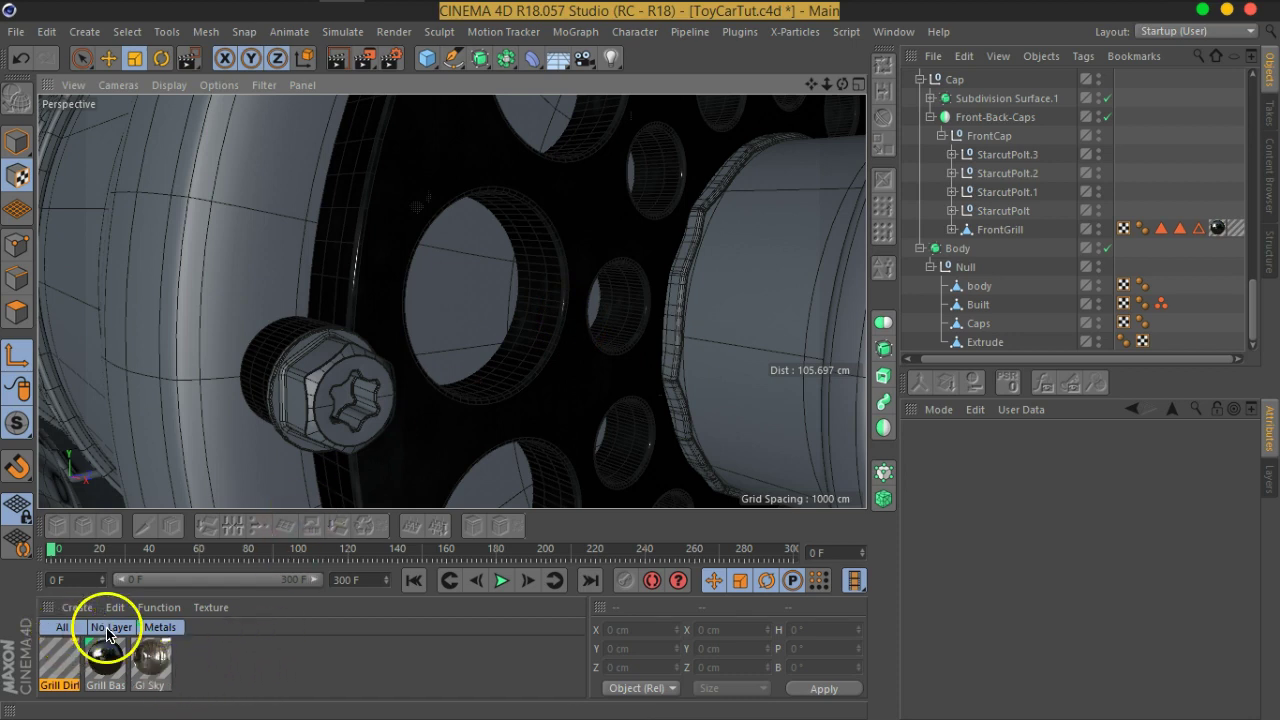
Filter materials to No Layer, drop Grill Dirt onto the Metals layer, then create and open a new material.
click(111, 627)
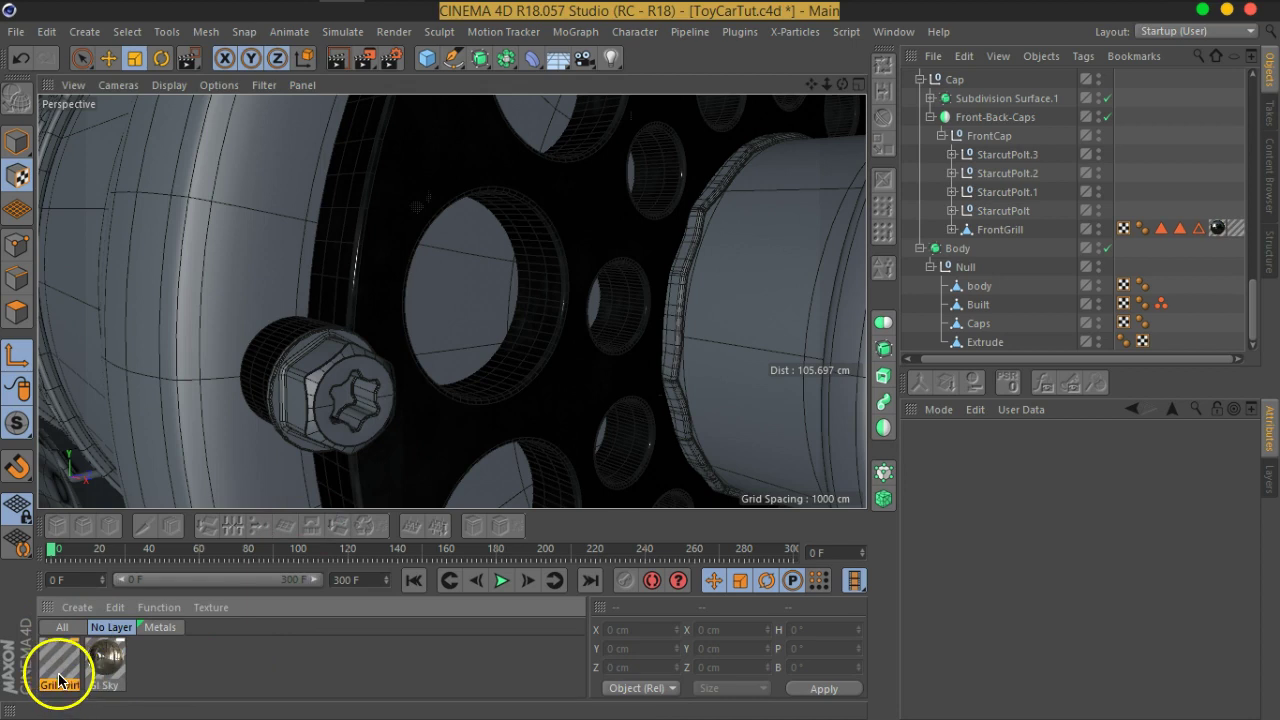
click(1268, 478)
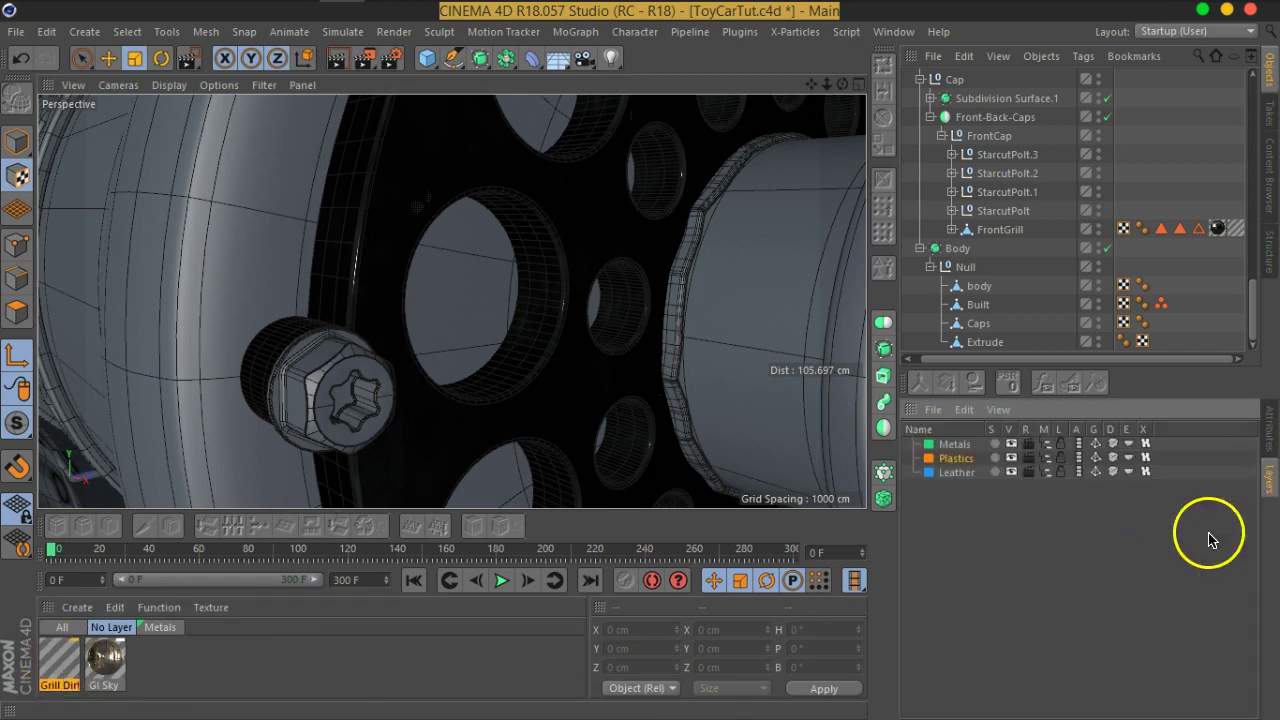
click(55, 675)
drag(55, 675, 283, 667)
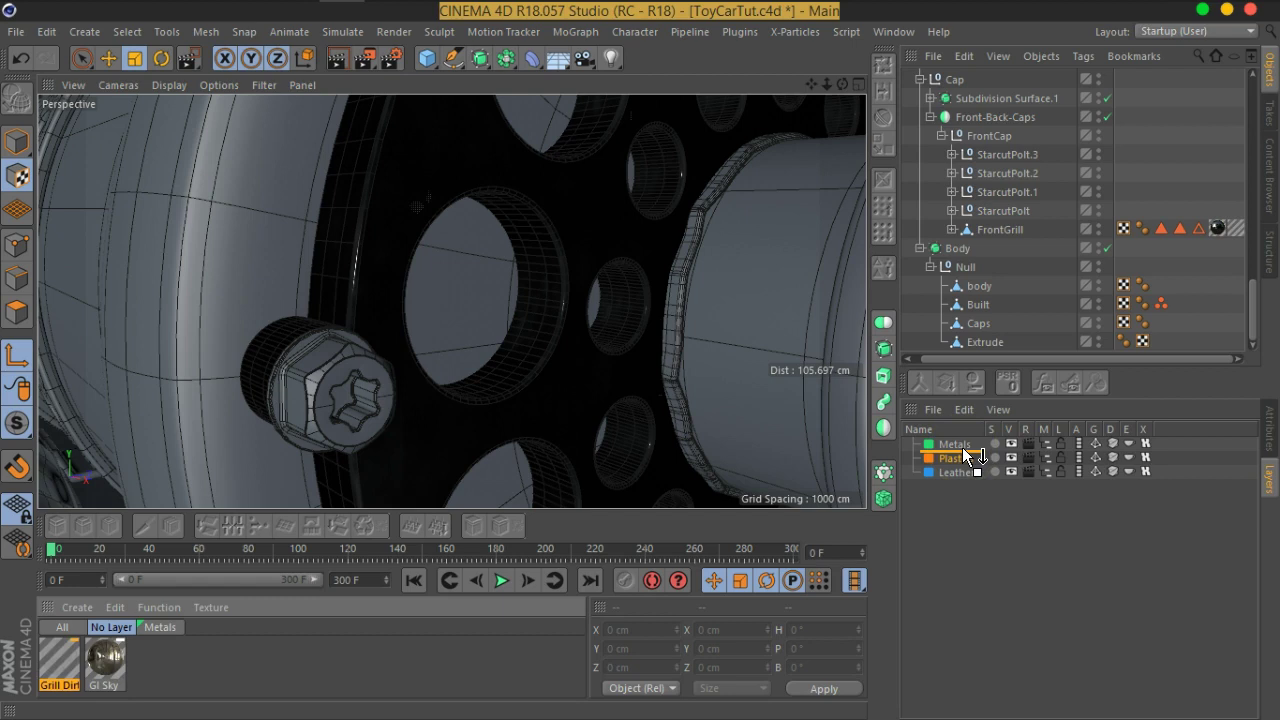
drag(1008, 479, 962, 447)
double_click(120, 662)
double_click(58, 670)
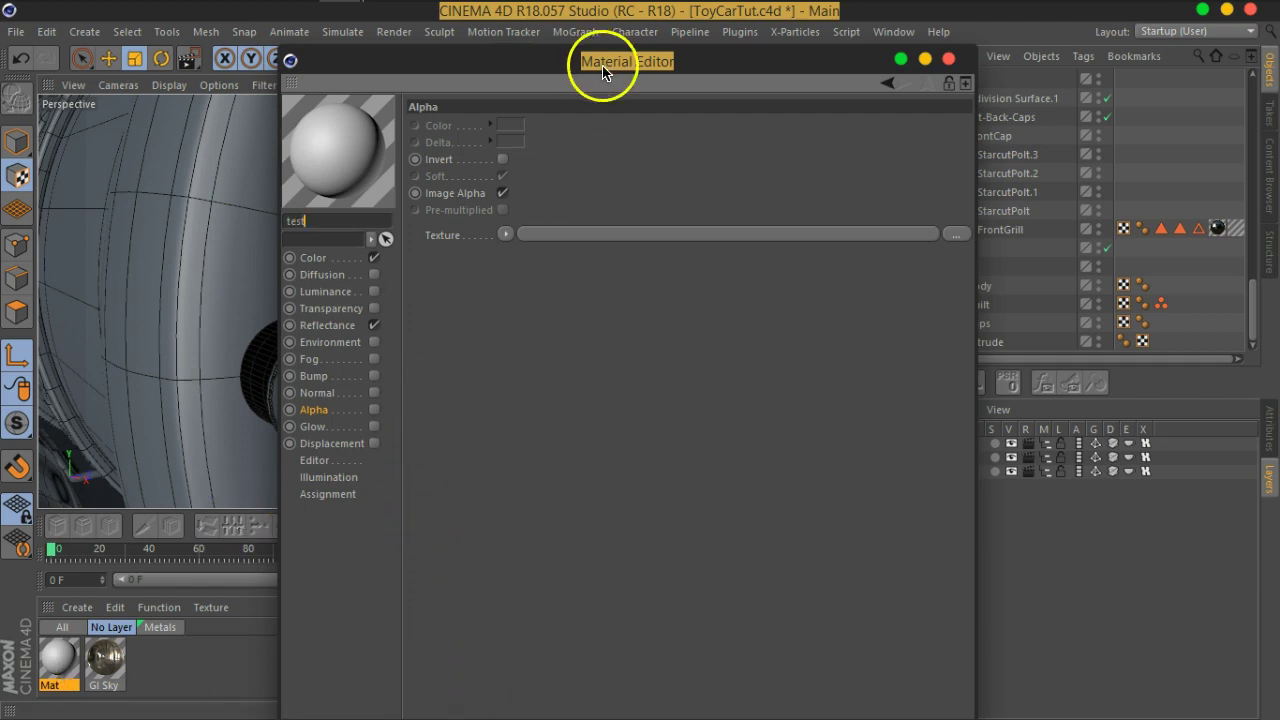
Turn off Reflectance and Color on the test material and enable Luminance at white, 100% brightness.
drag(593, 65, 733, 405)
drag(42, 660, 1005, 232)
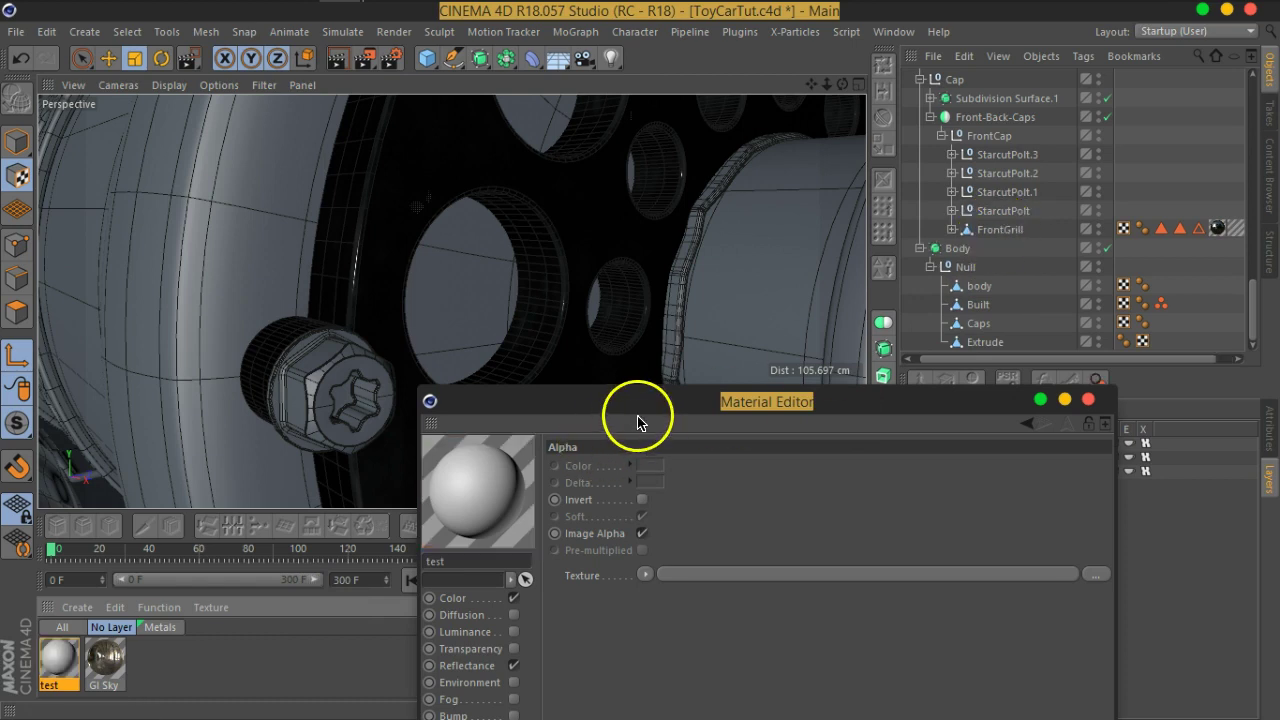
drag(637, 412, 769, 124)
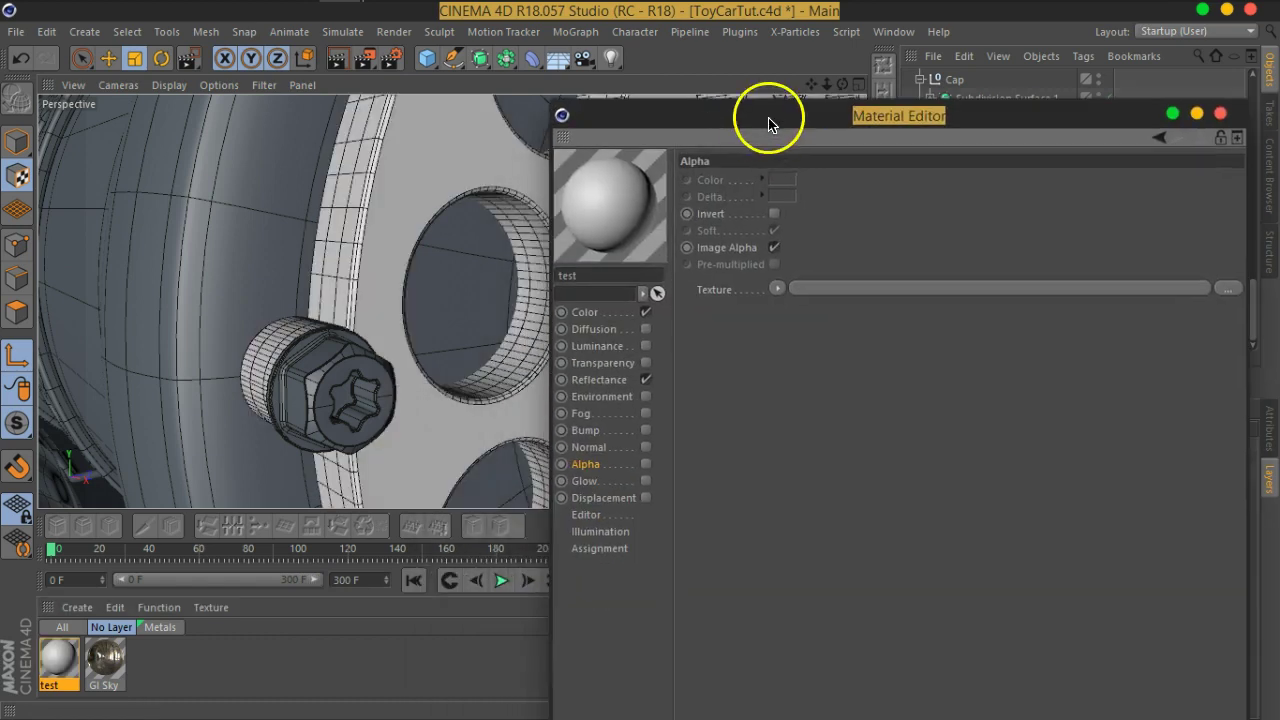
click(645, 378)
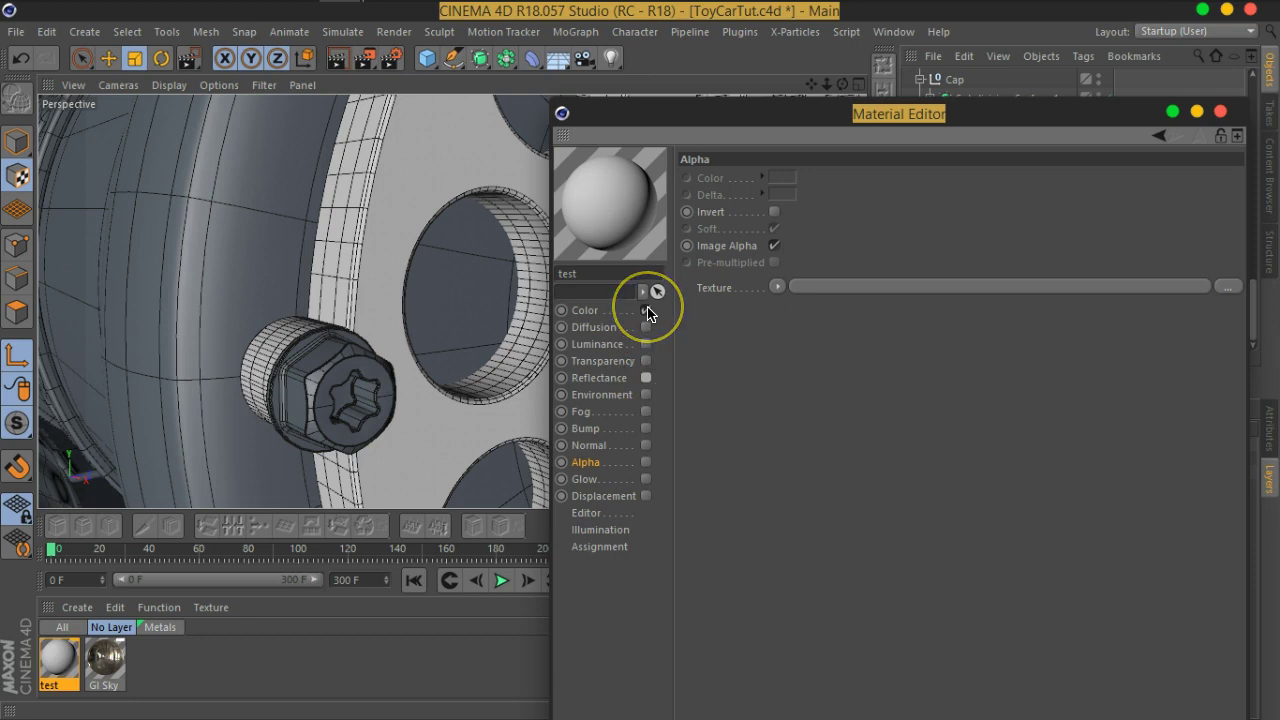
click(645, 310)
click(645, 344)
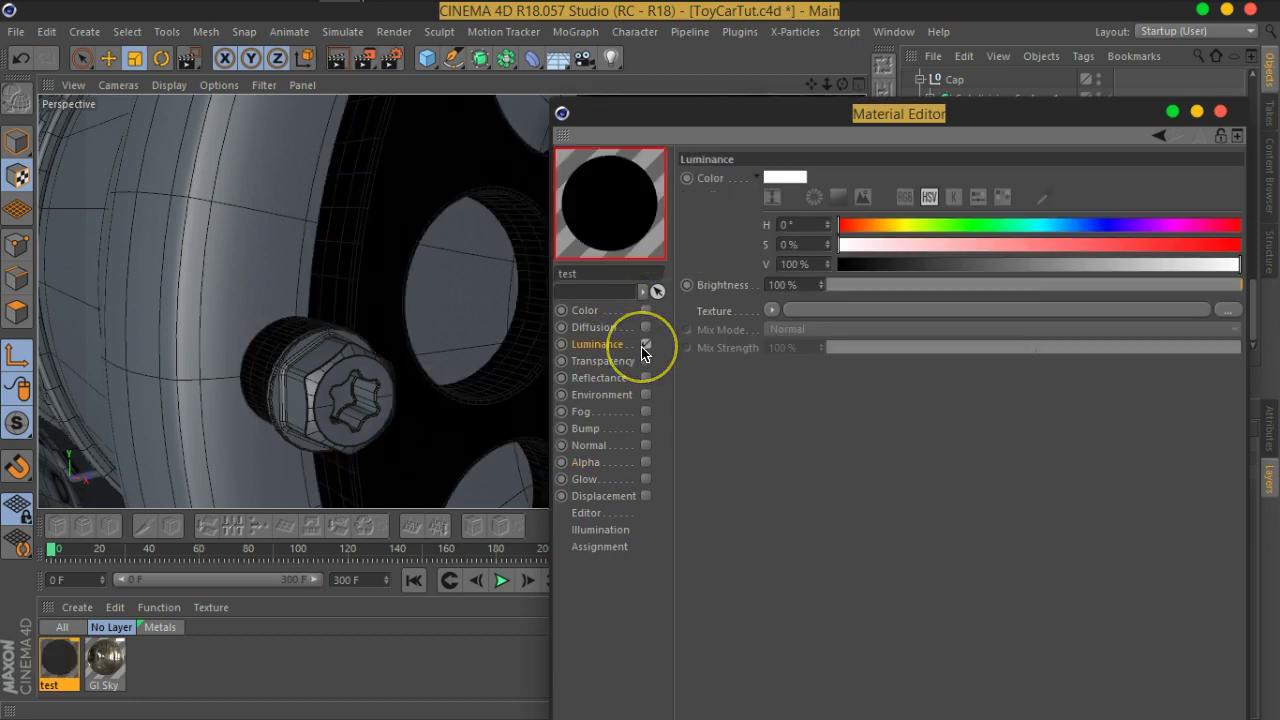
alt+middle_drag(418, 283, 259, 285)
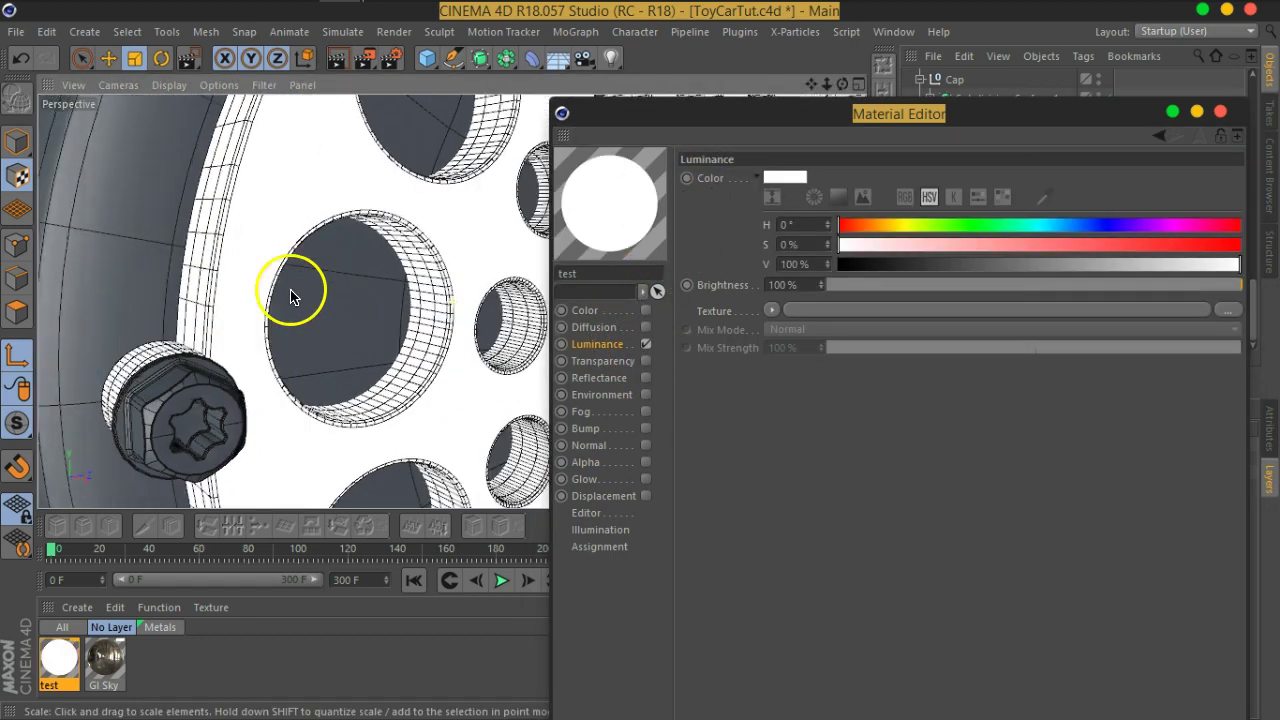
mouse_move(259, 285)
alt+mouse_down()
mouse_move(277, 266)
mouse_move(337, 304)
alt+mouse_up()
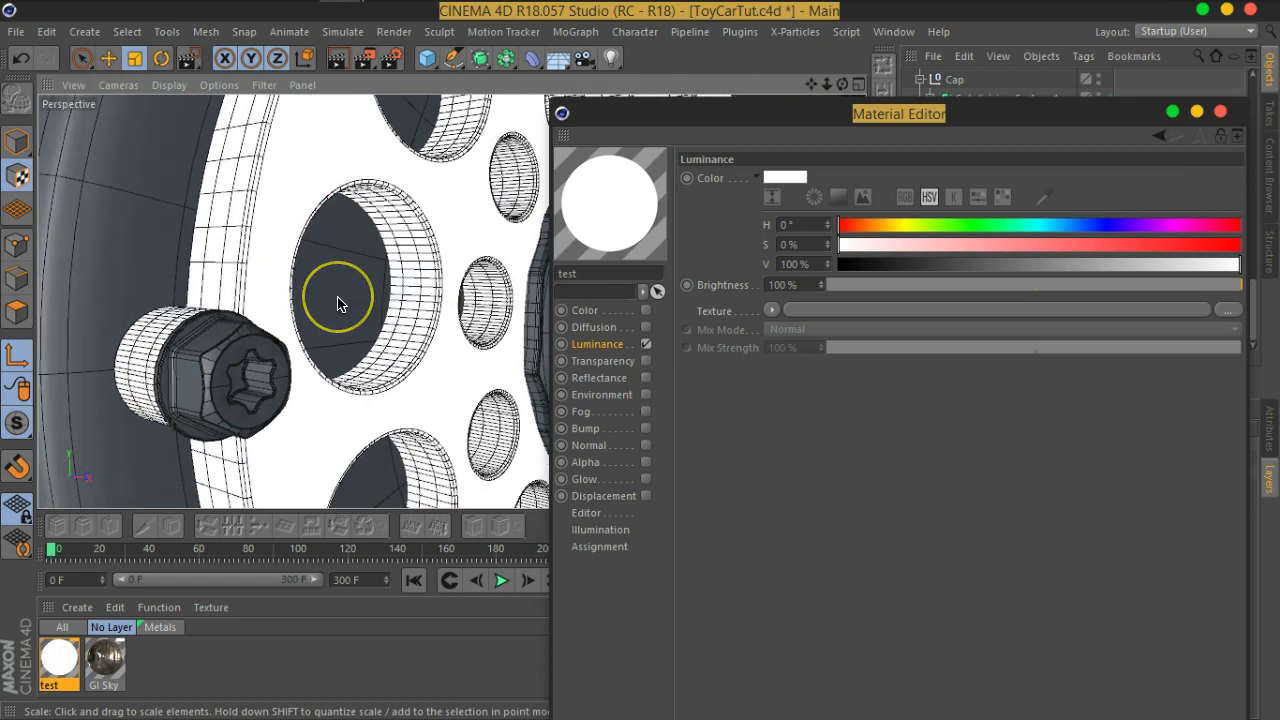